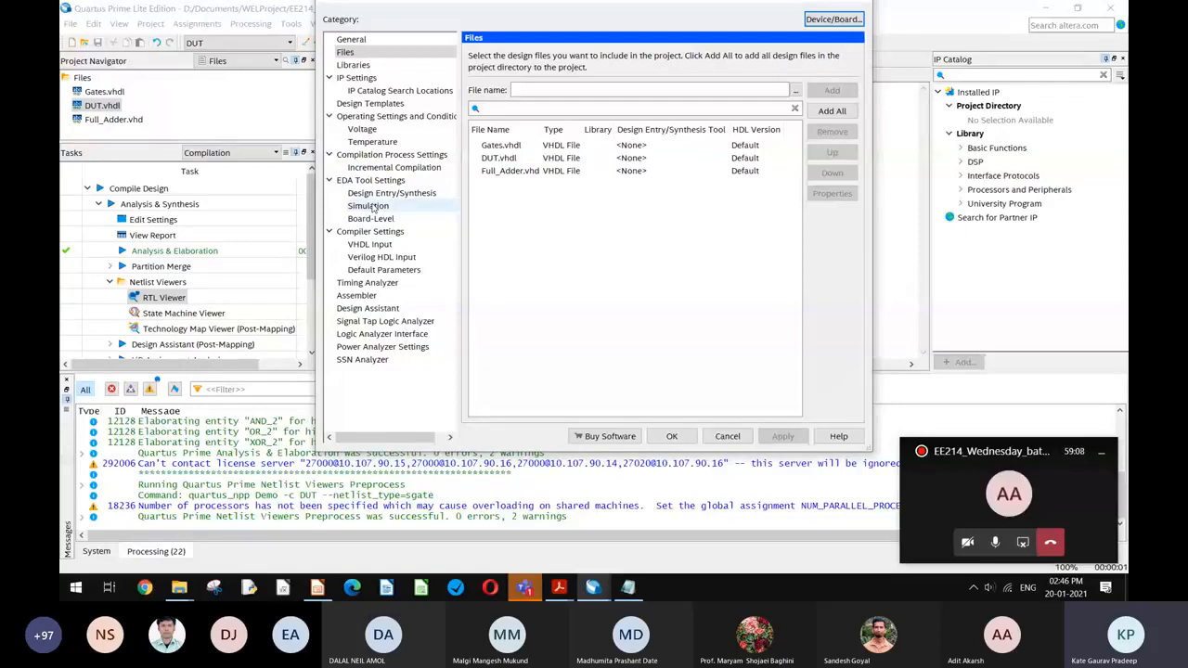
Step: In the EDA simulation settings, set NativeLink to compile a test bench and start a new test bench entry
click(373, 208)
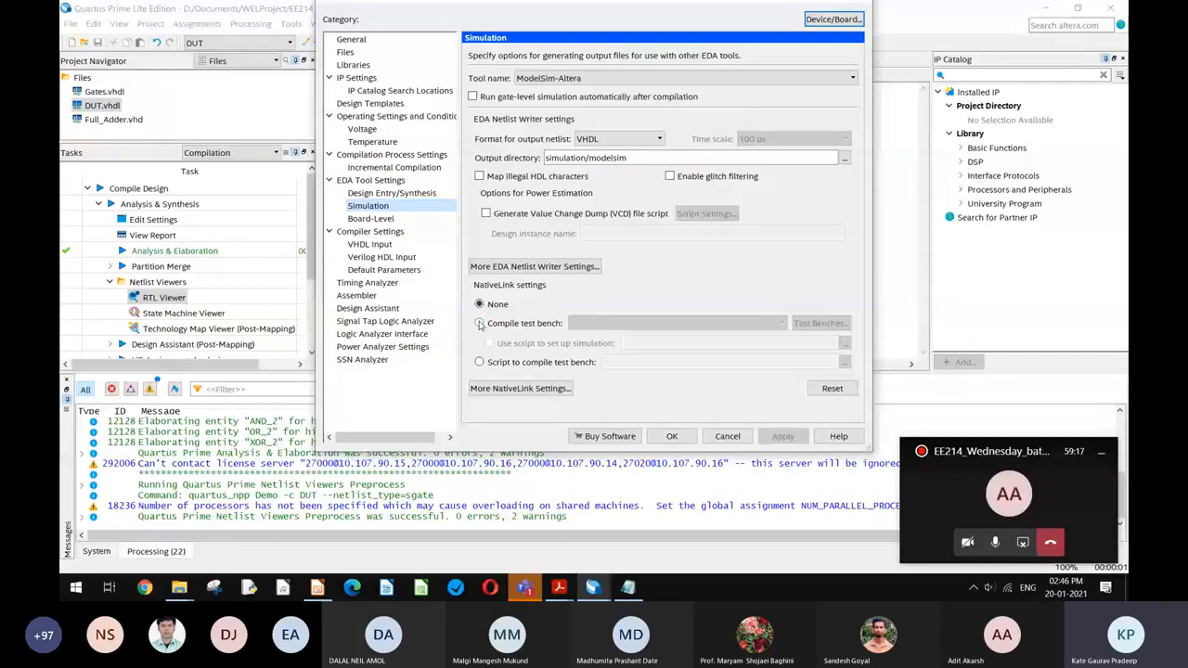
click(480, 324)
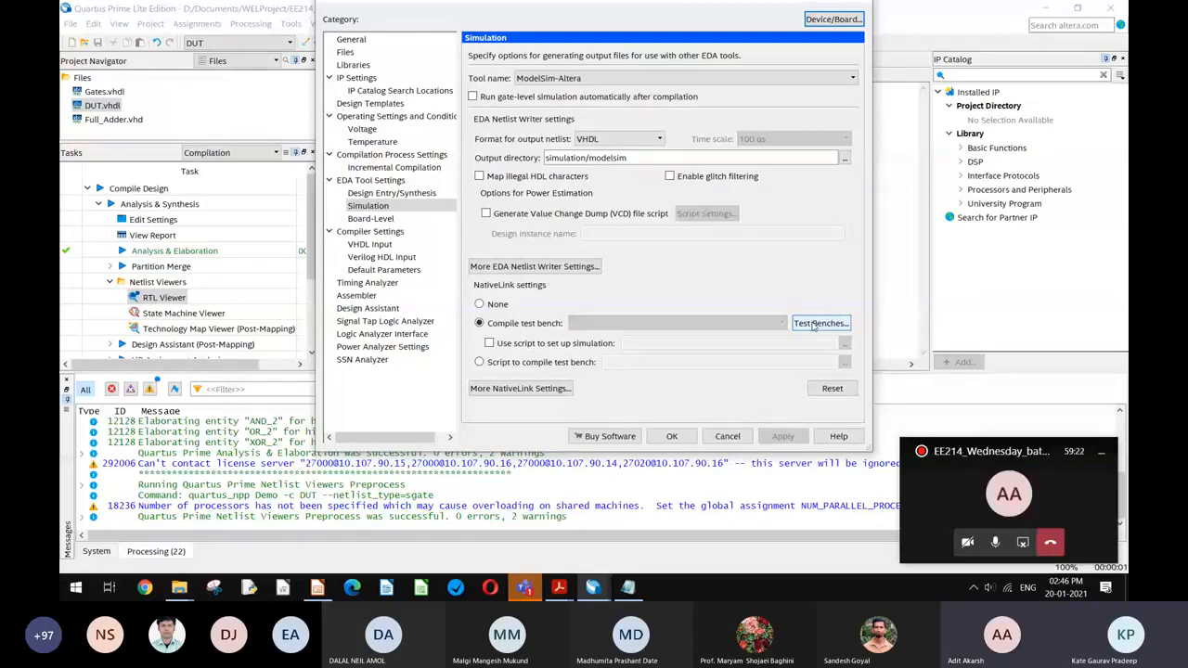
click(814, 324)
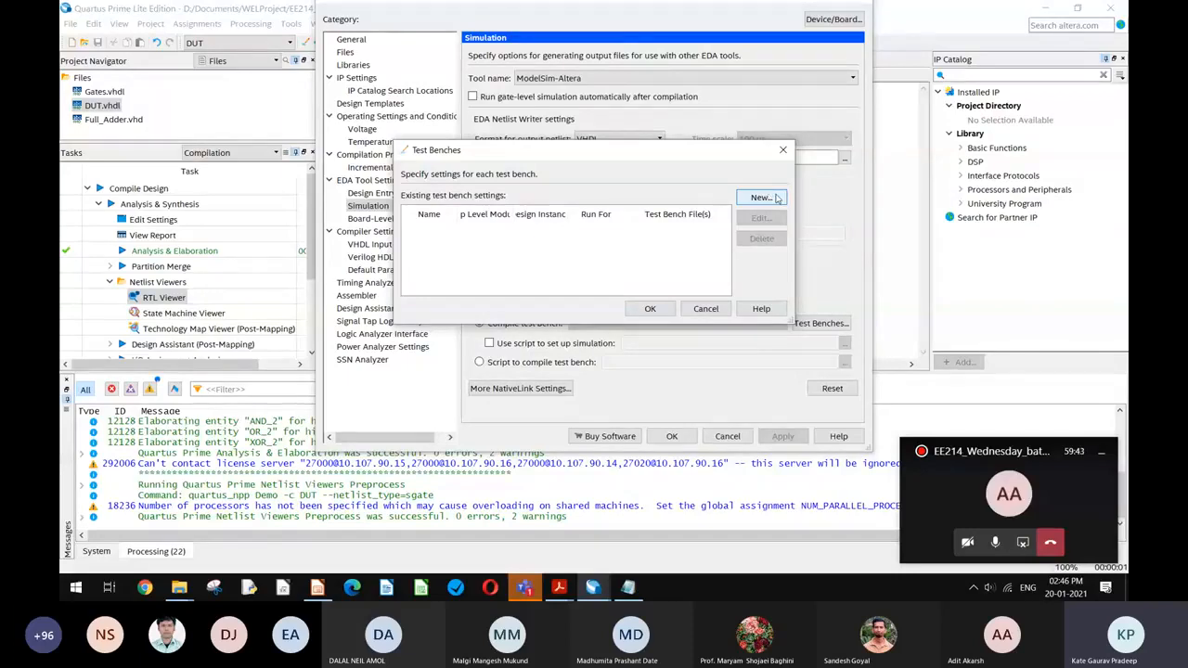
click(778, 197)
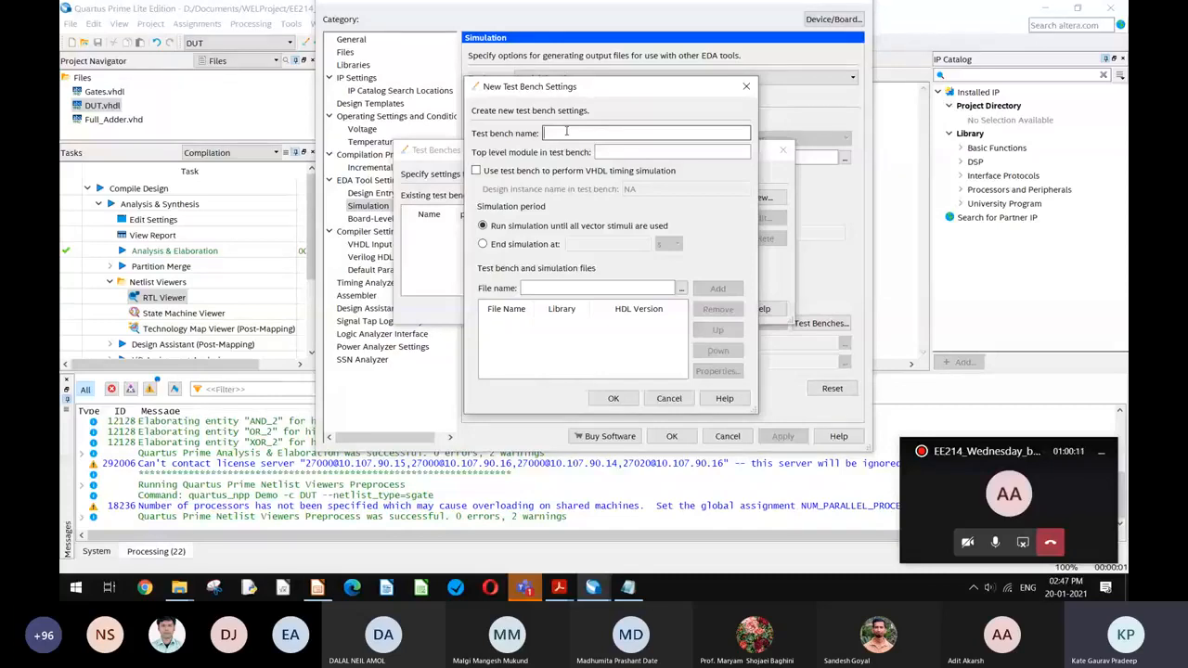
Step: Switch to the Demo project folder in File Explorer and open the Testbench VHDL file in Notepad++
mouse_move(179, 586)
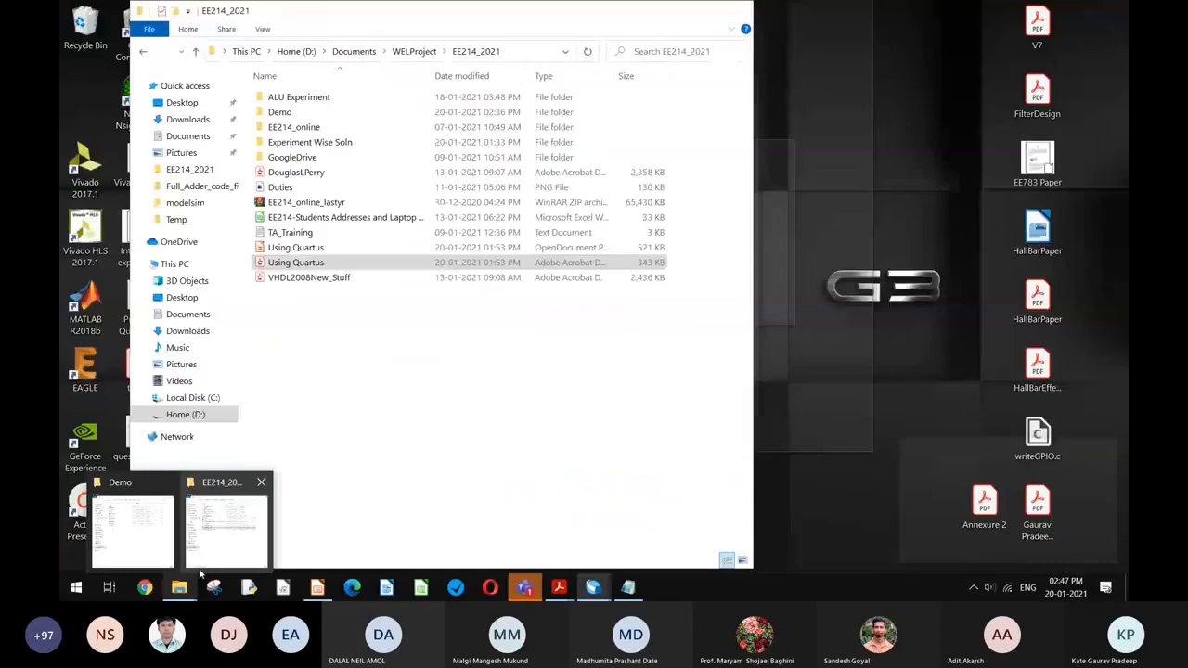
click(139, 557)
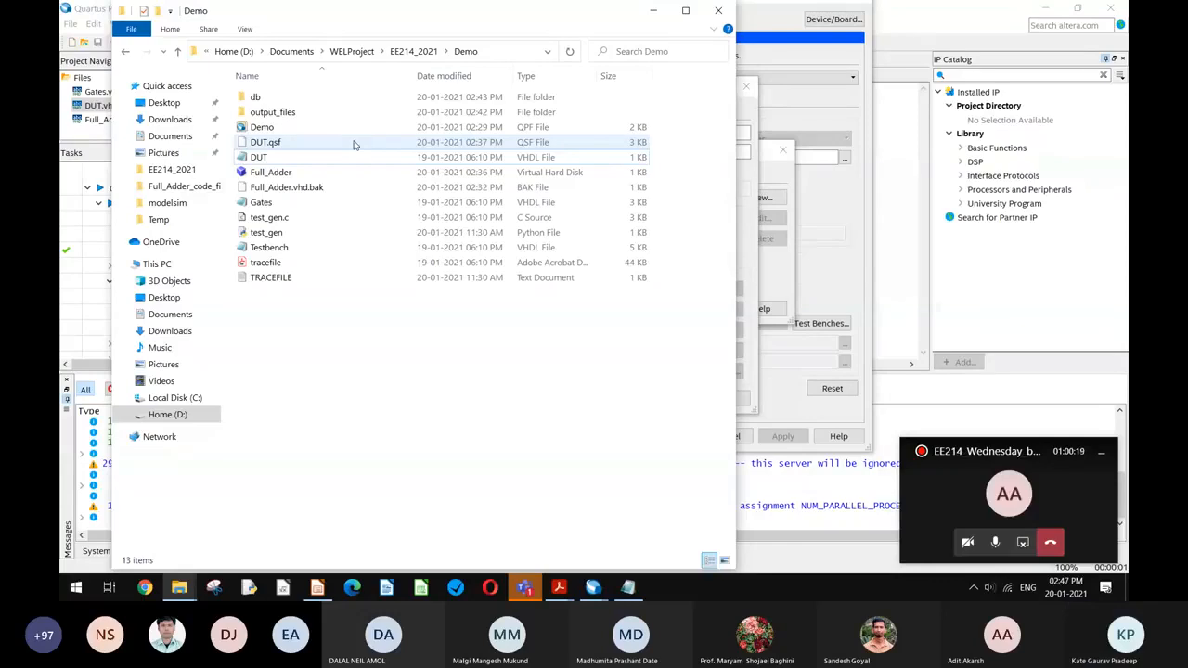
double_click(405, 249)
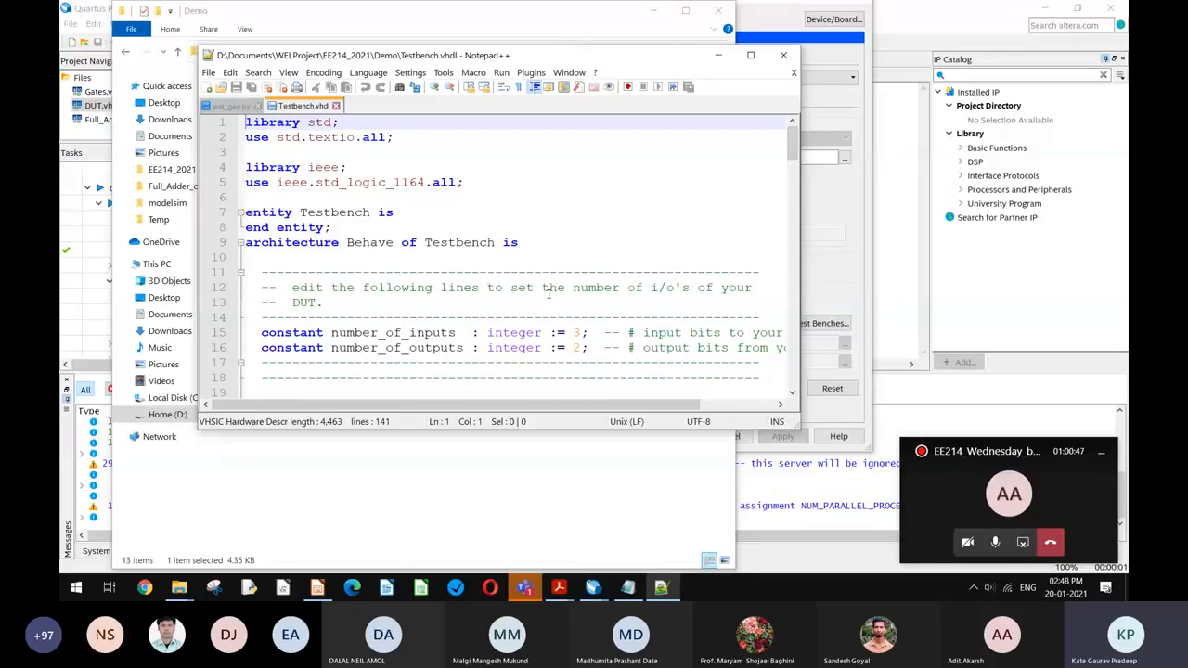
Step: Skim the whole Testbench.vhdl code, from the input and output count constants down to the dut_instance port map
scroll(449, 270, down, 1)
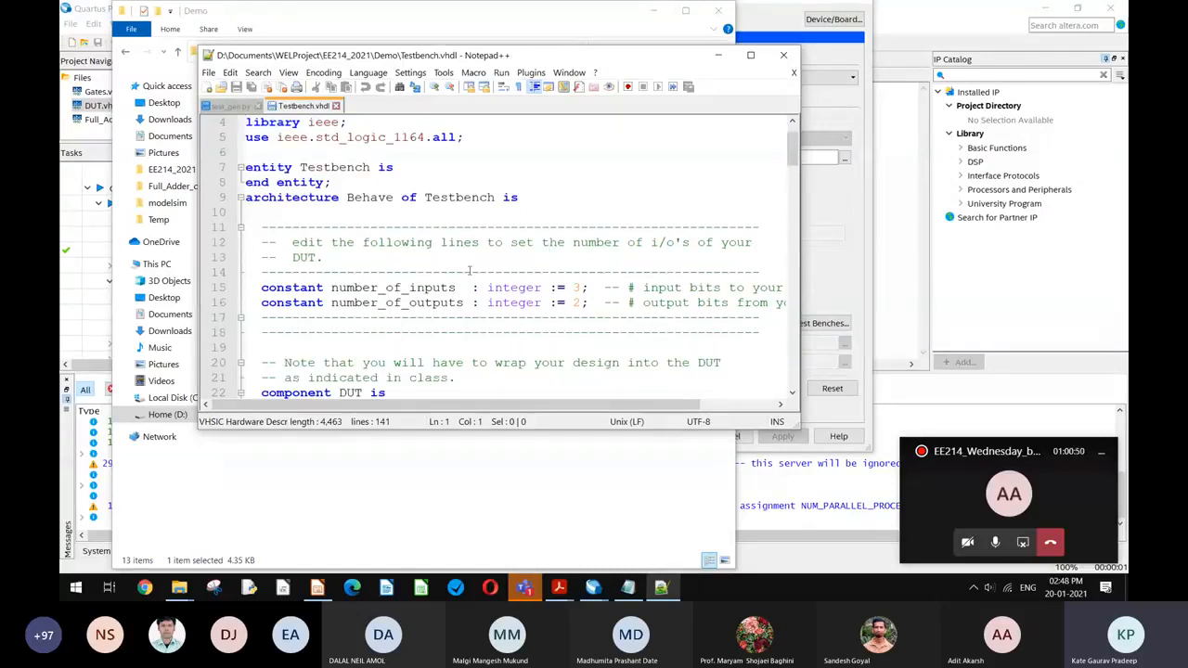
scroll(470, 270, down, 1)
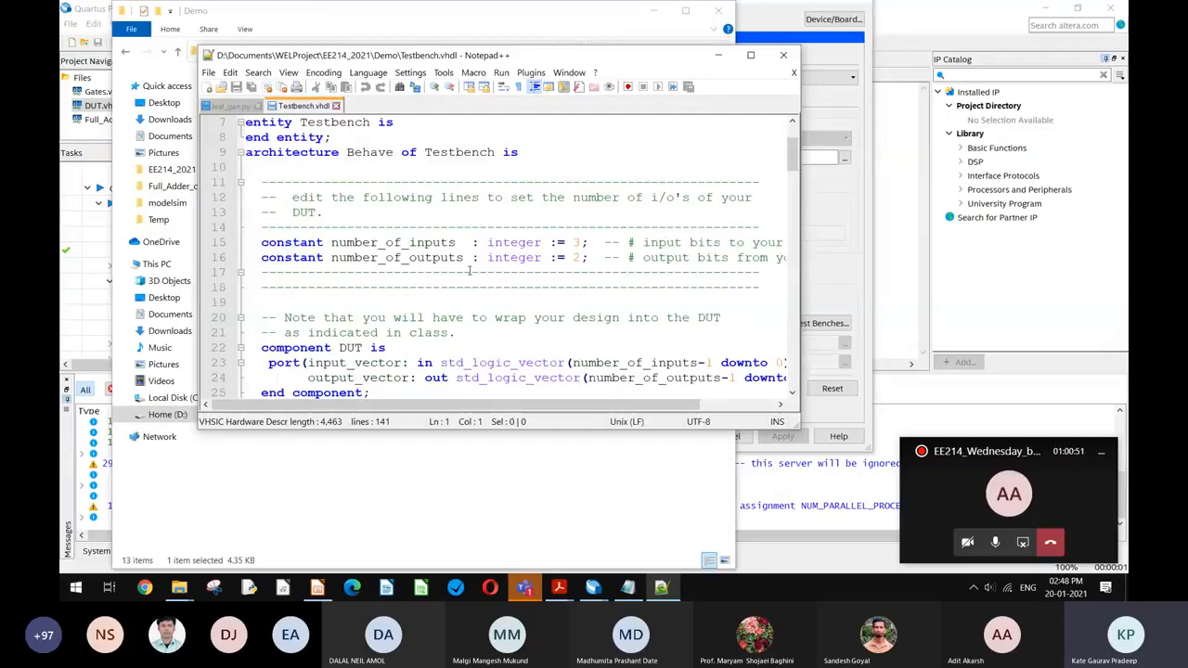
click(307, 242)
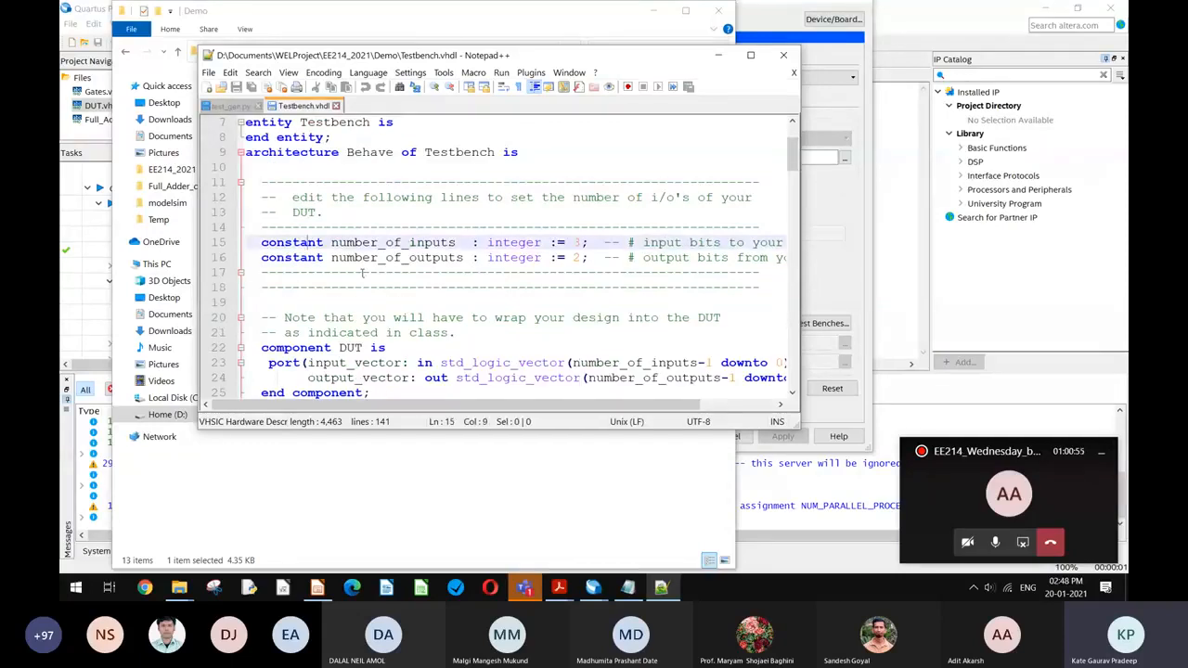
scroll(362, 272, down, 3)
scroll(362, 272, up, 2)
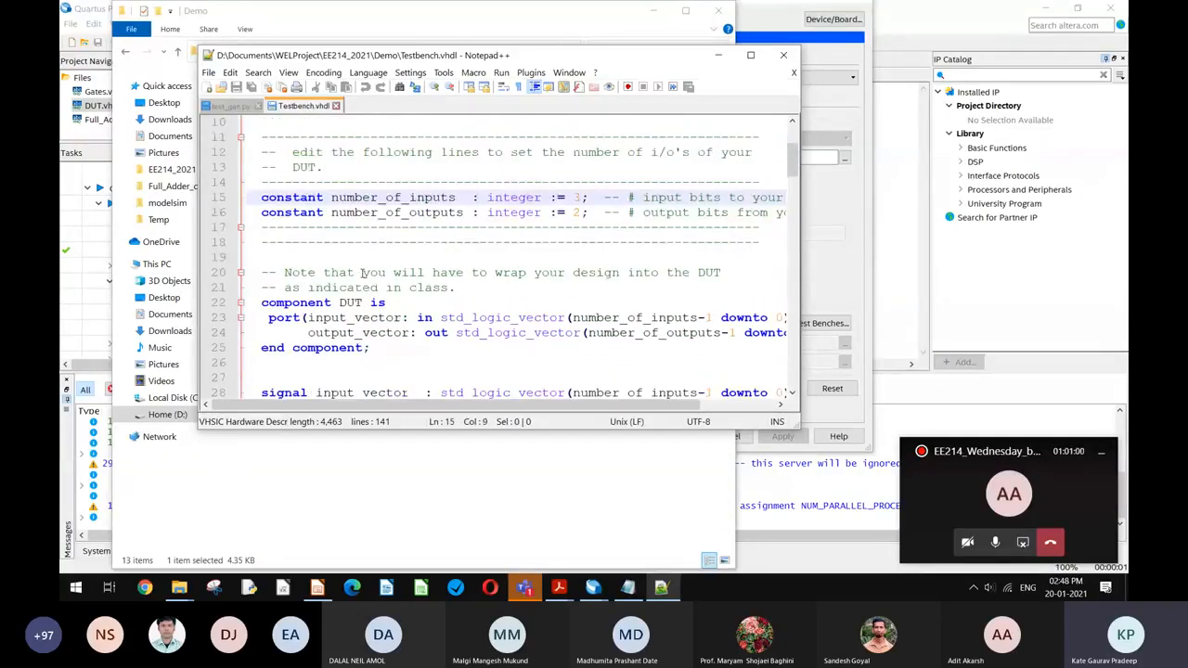
scroll(362, 272, down, 8)
scroll(362, 272, down, 11)
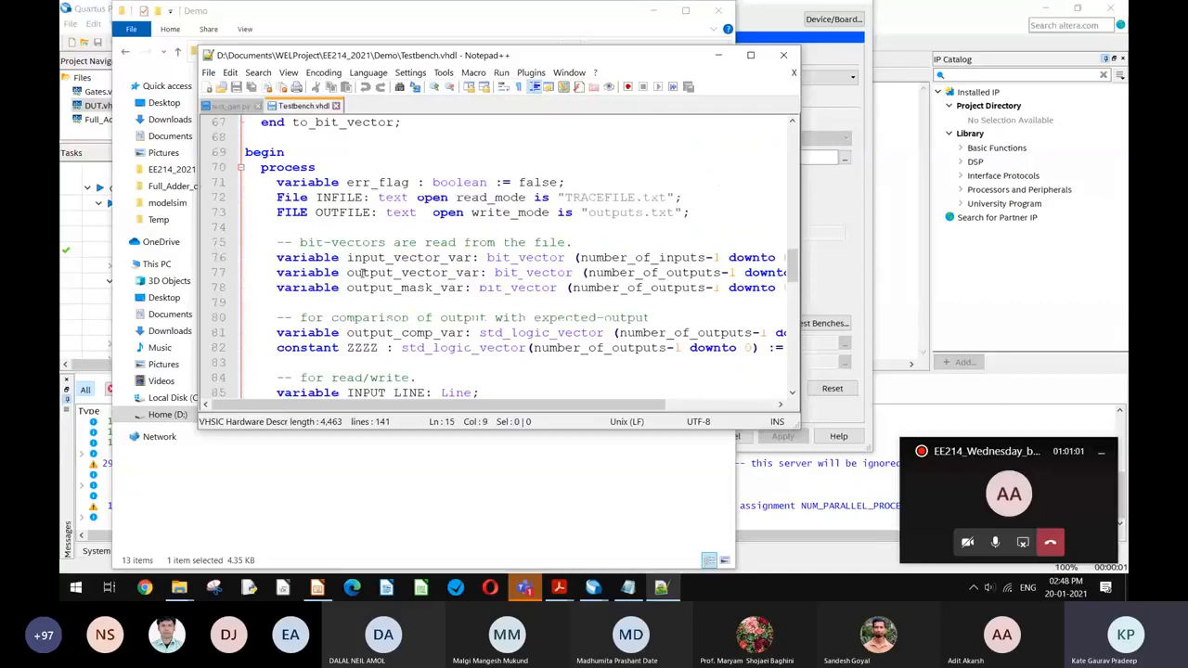
scroll(363, 272, down, 8)
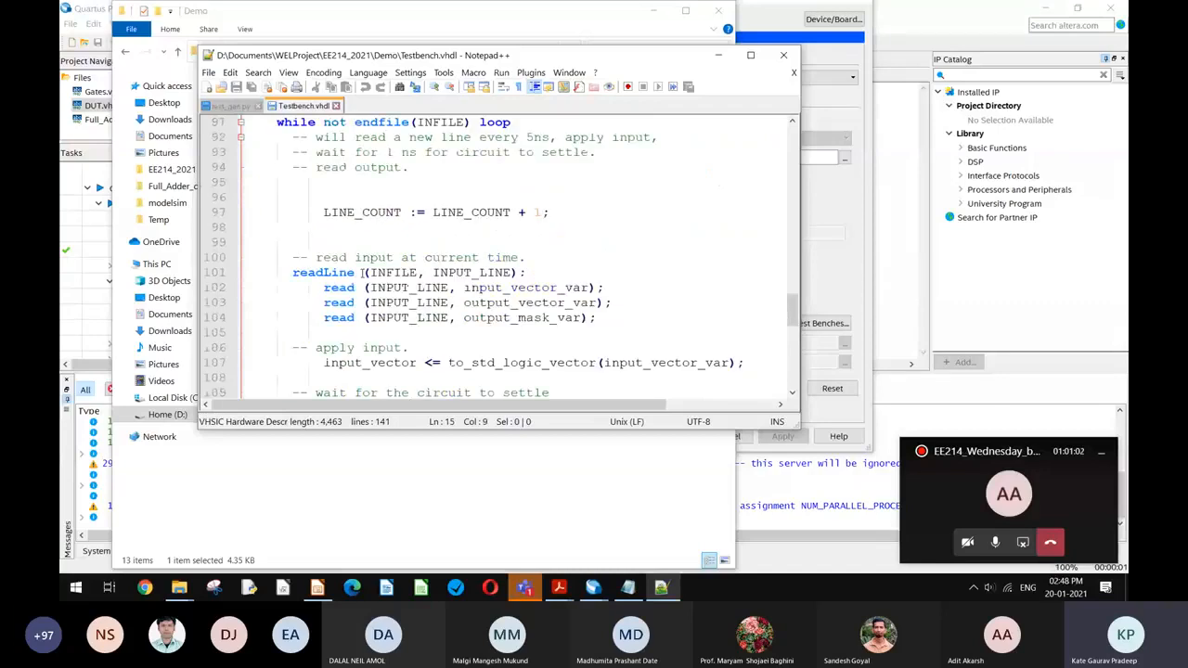
scroll(362, 272, down, 8)
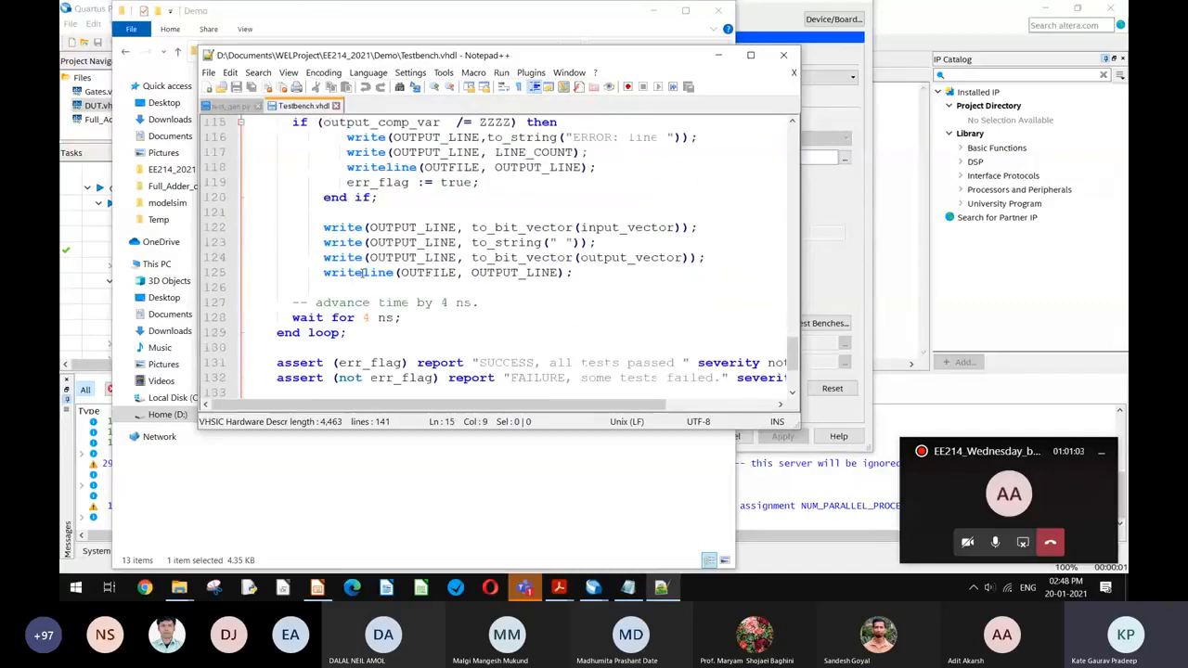
scroll(359, 331, down, 3)
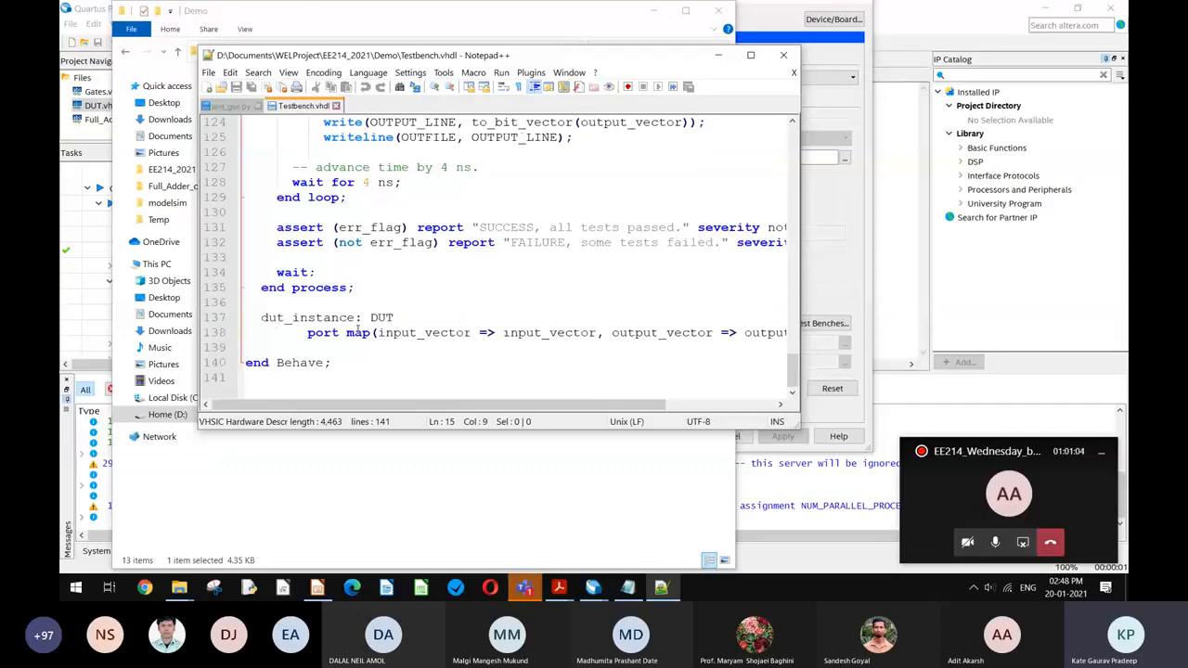
drag(257, 318, 410, 337)
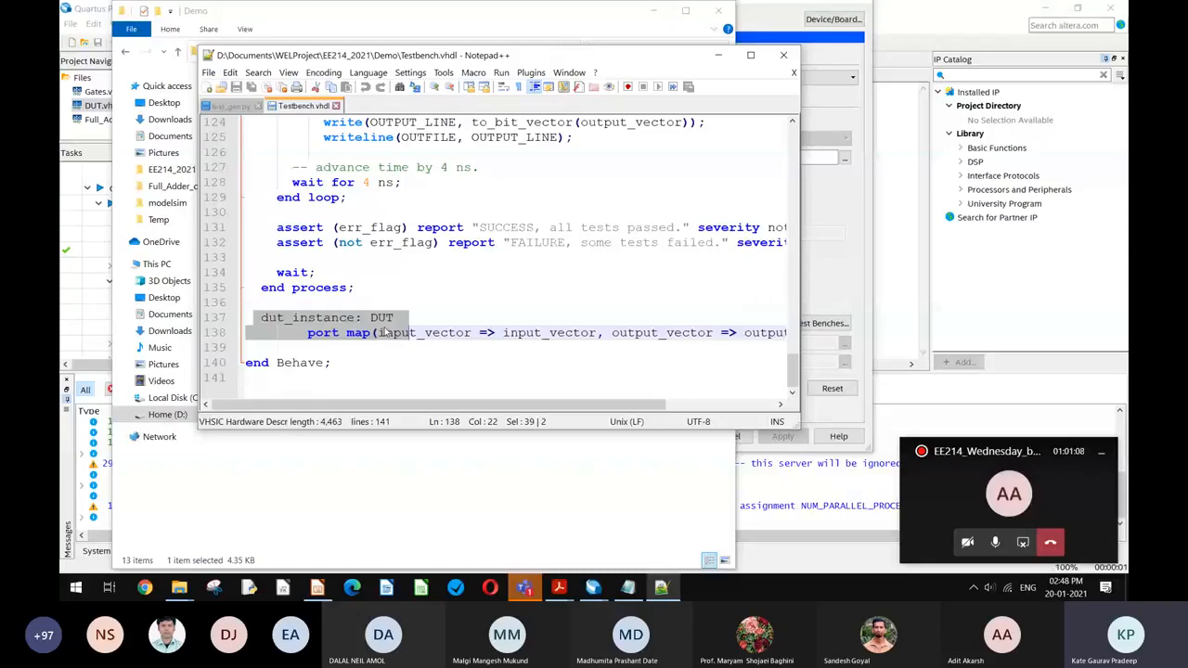
Step: Examine the number_of_inputs and number_of_outputs constants near the beginning of Testbench.vhdl
scroll(383, 332, up, 20)
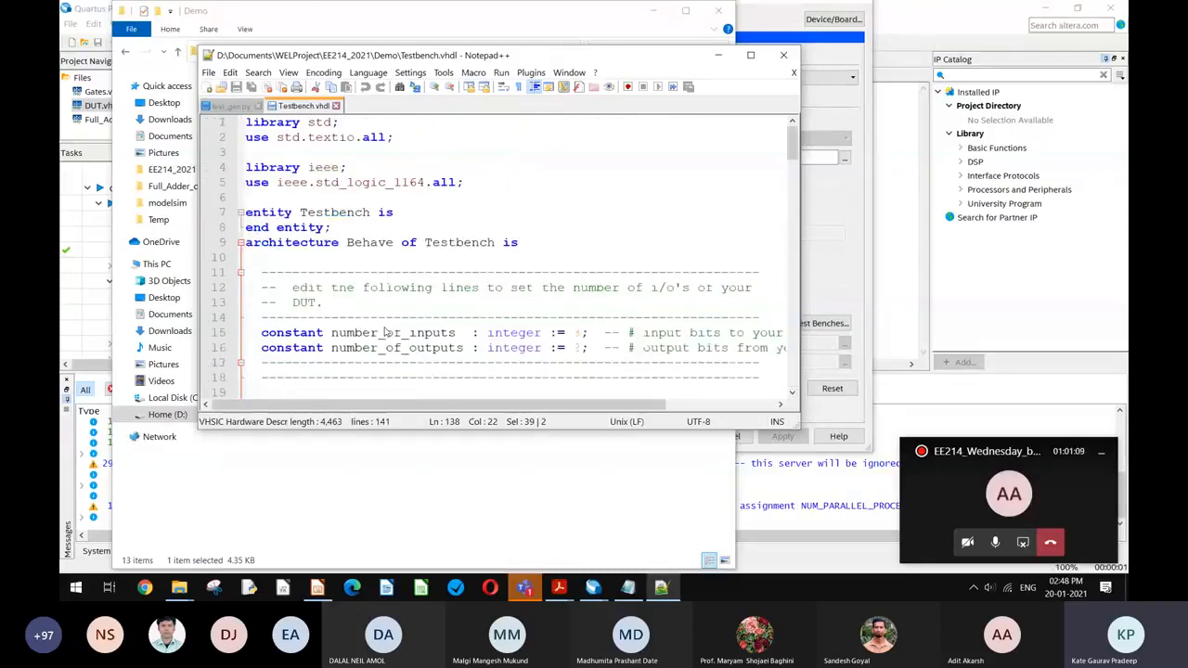
click(579, 331)
drag(579, 332, 575, 331)
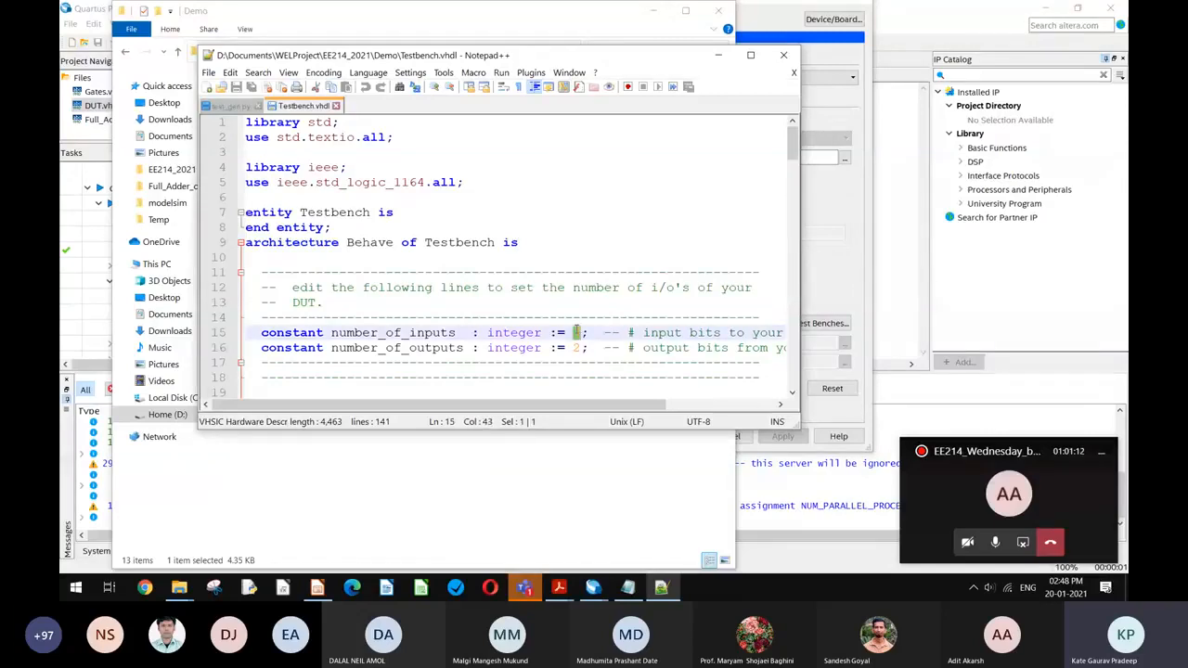
double_click(576, 347)
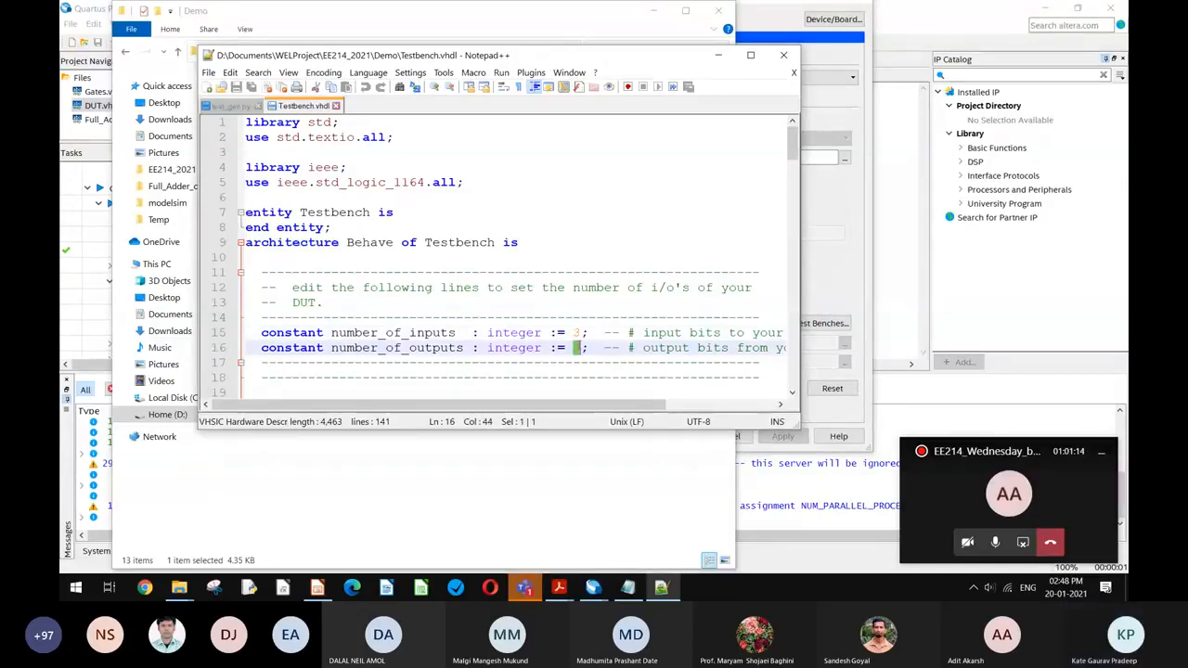
click(580, 348)
drag(581, 332, 573, 332)
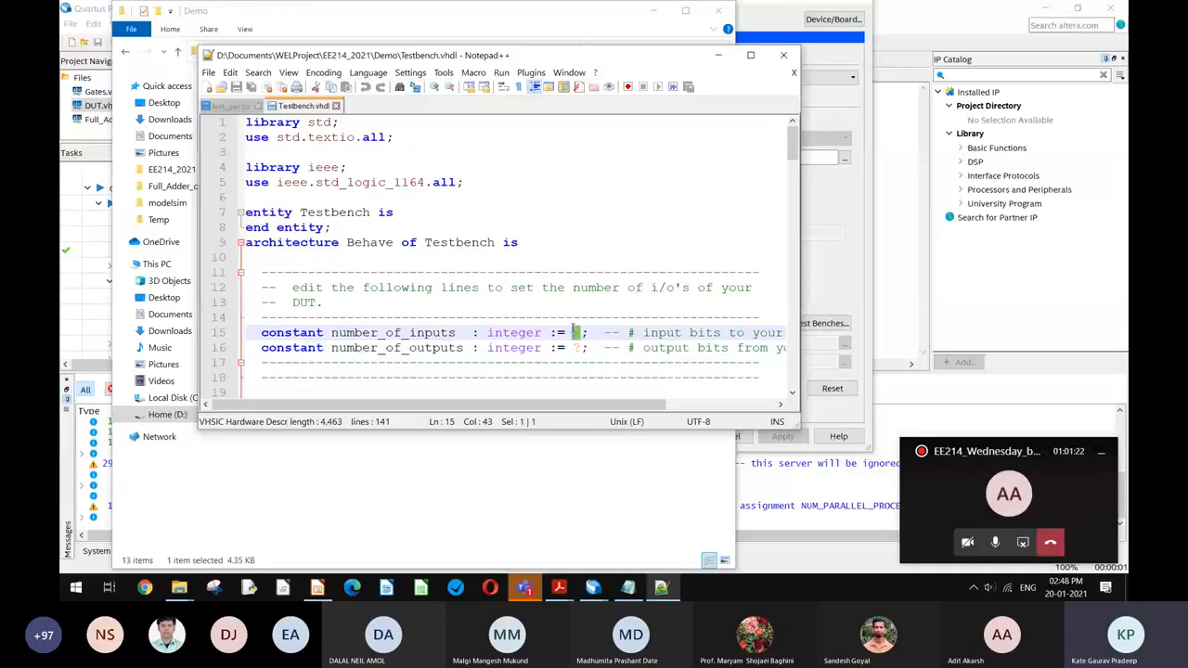
click(581, 348)
Step: Review the DUT component declaration, the type conversion functions and the TRACEFILE.txt and outputs.txt file declarations in the test bench
scroll(625, 363, down, 1)
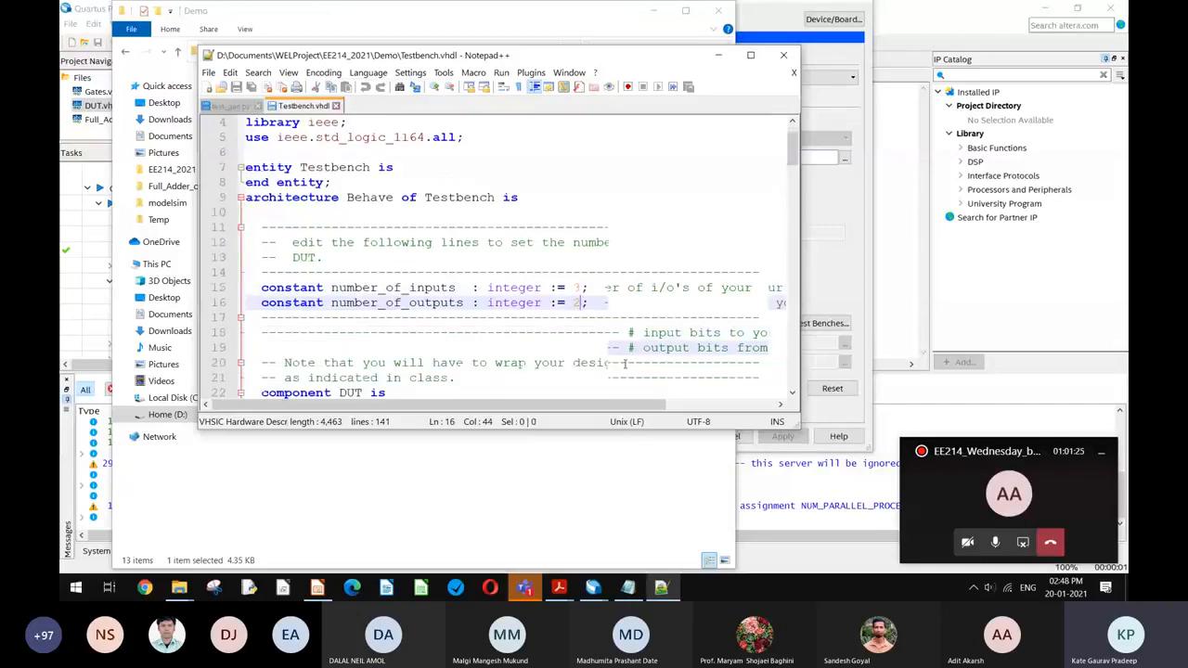
scroll(620, 365, down, 5)
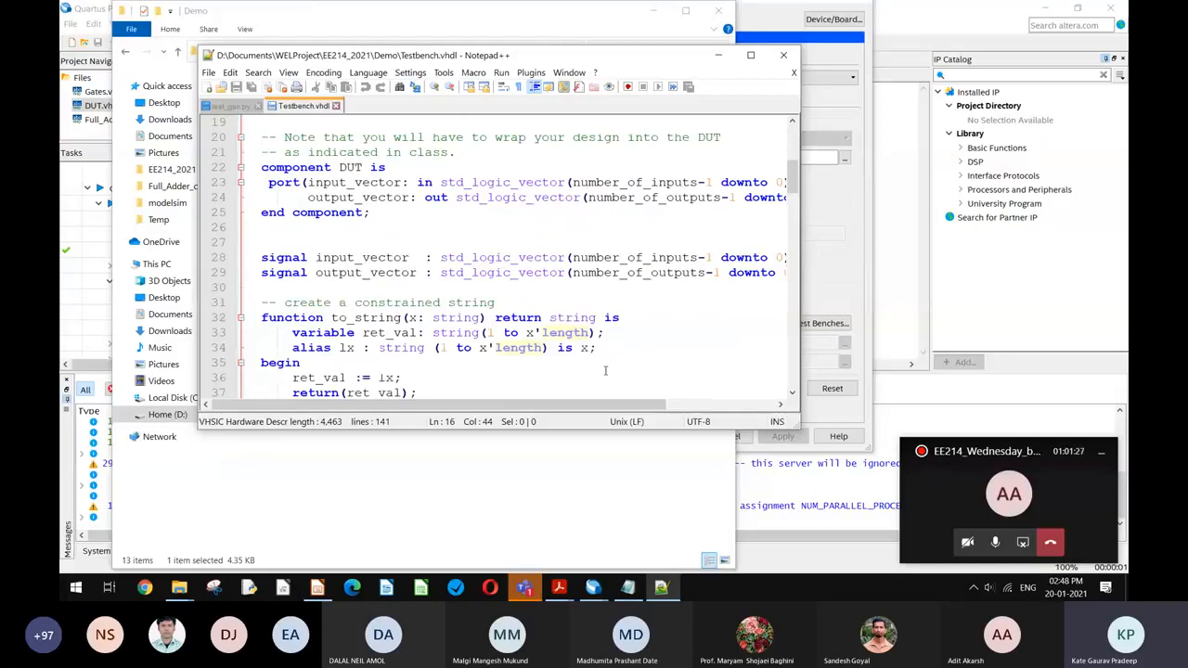
scroll(605, 370, down, 1)
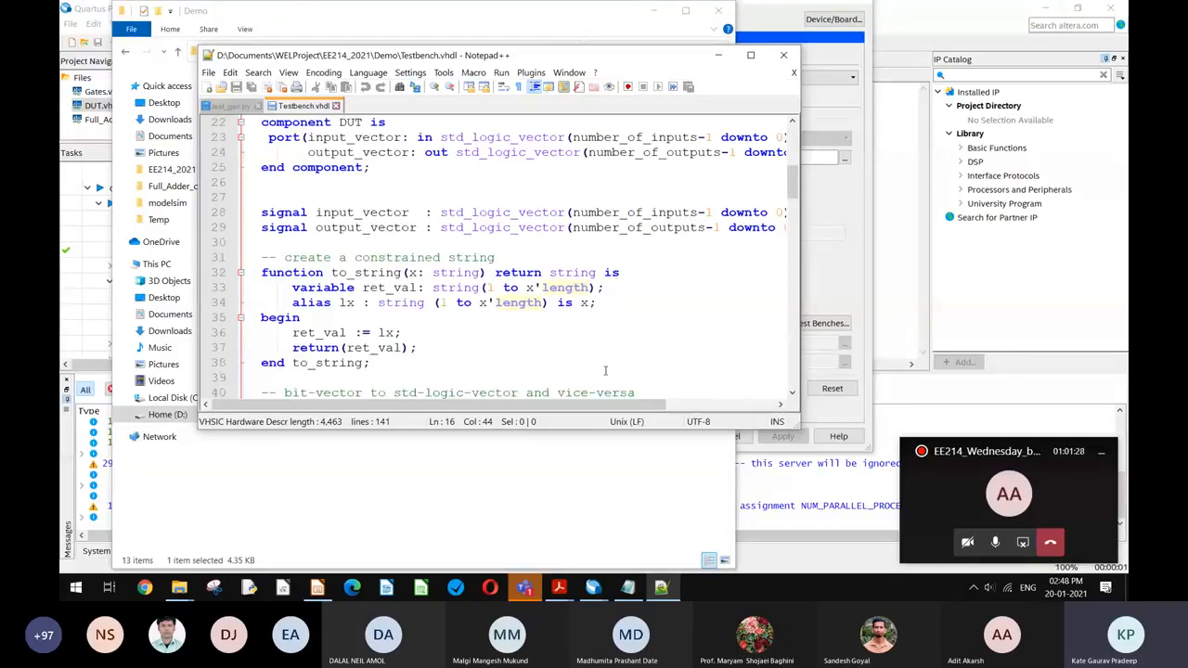
scroll(606, 371, down, 8)
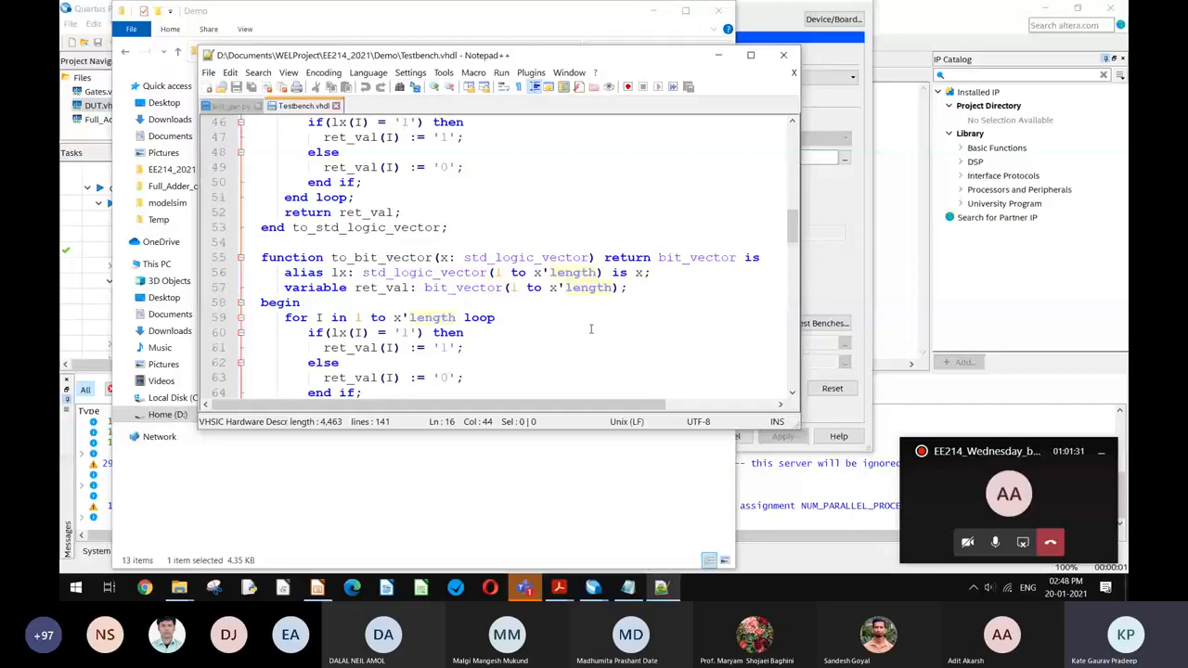
scroll(590, 328, down, 6)
click(677, 257)
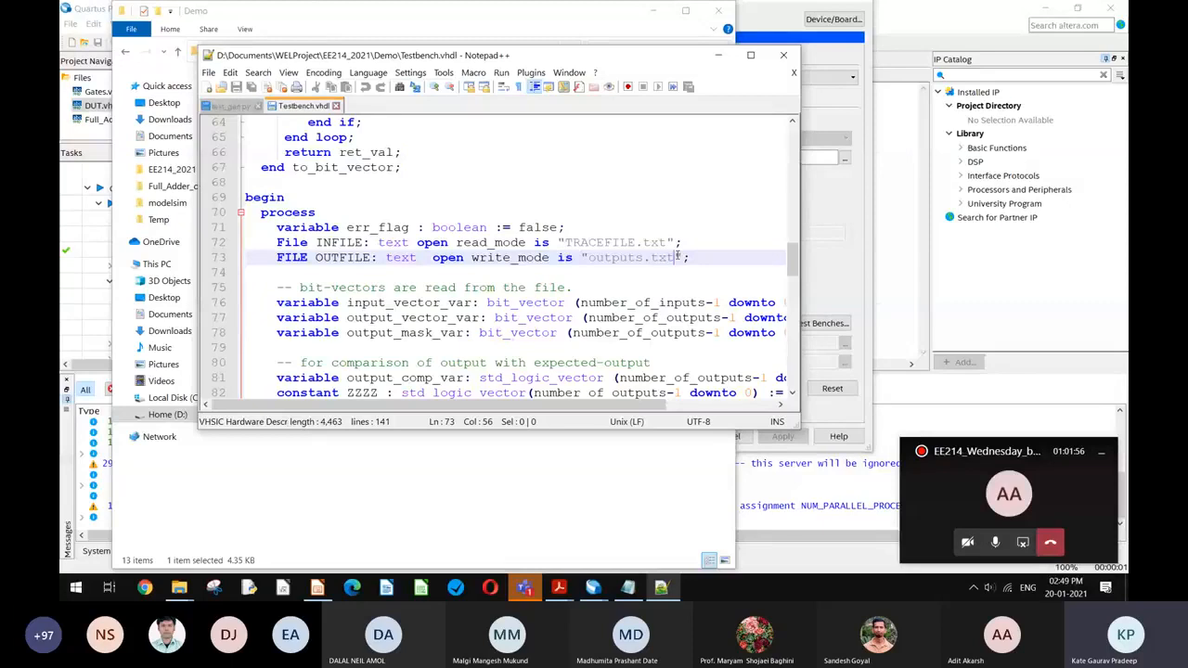
scroll(677, 255, down, 9)
scroll(677, 255, down, 10)
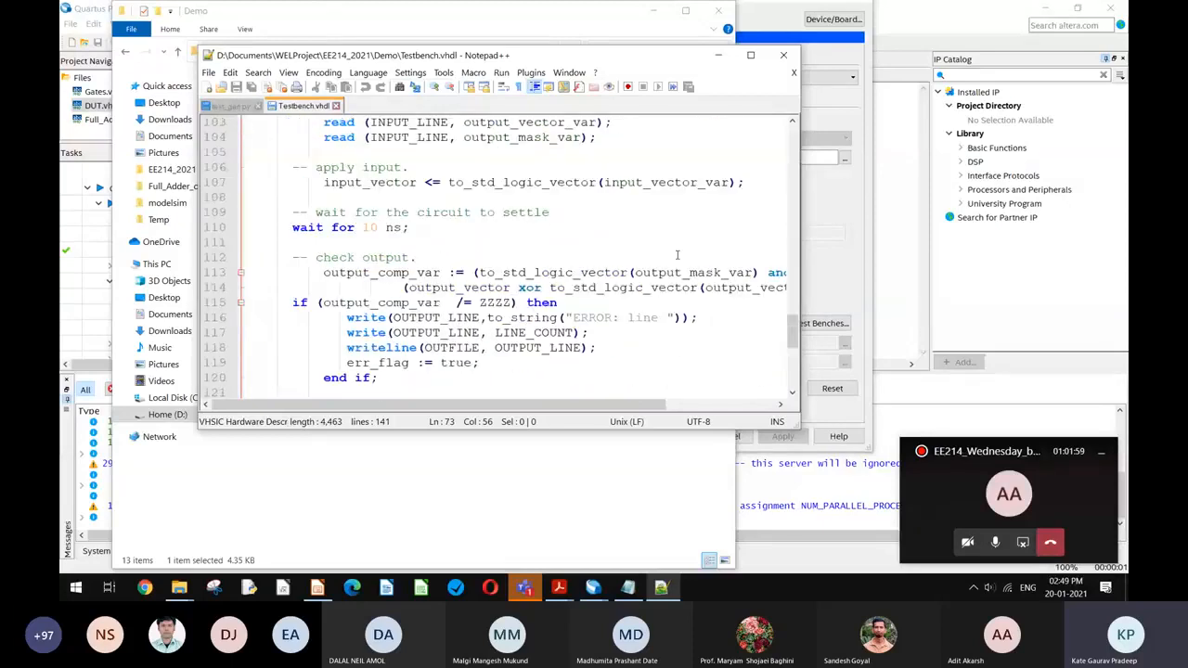
Step: Examine the circuit-settling wait, the output check, the time-advance wait and the dut_instance label in the test bench
scroll(677, 256, up, 6)
scroll(353, 246, up, 2)
drag(332, 318, 406, 324)
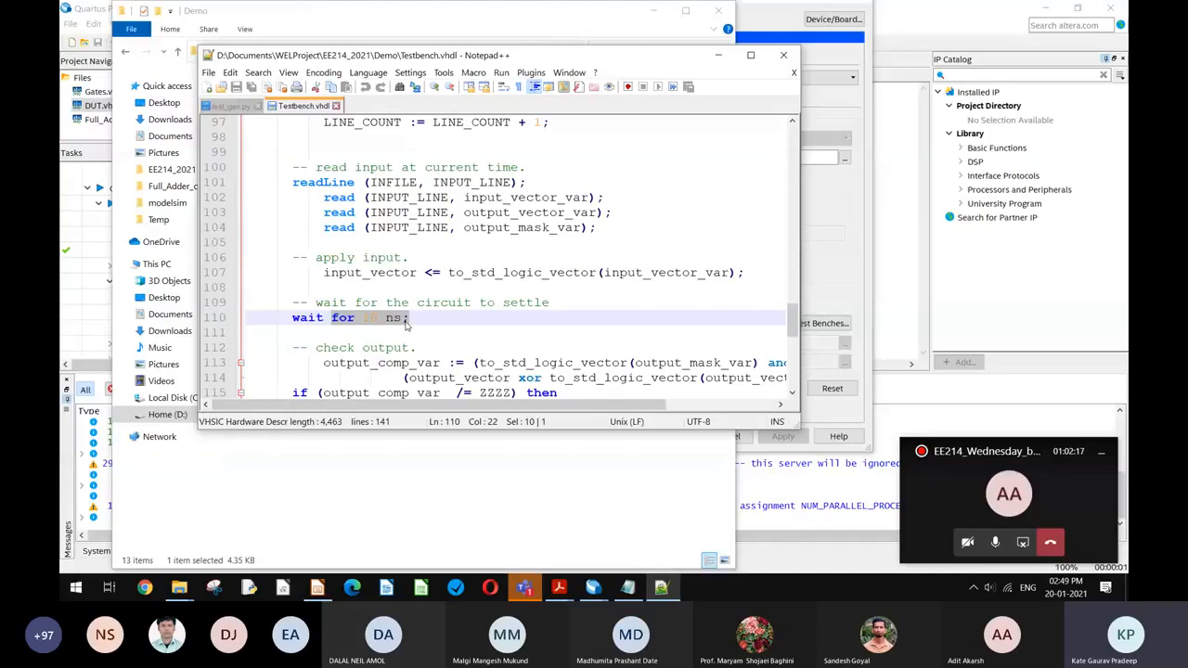
scroll(406, 323, down, 2)
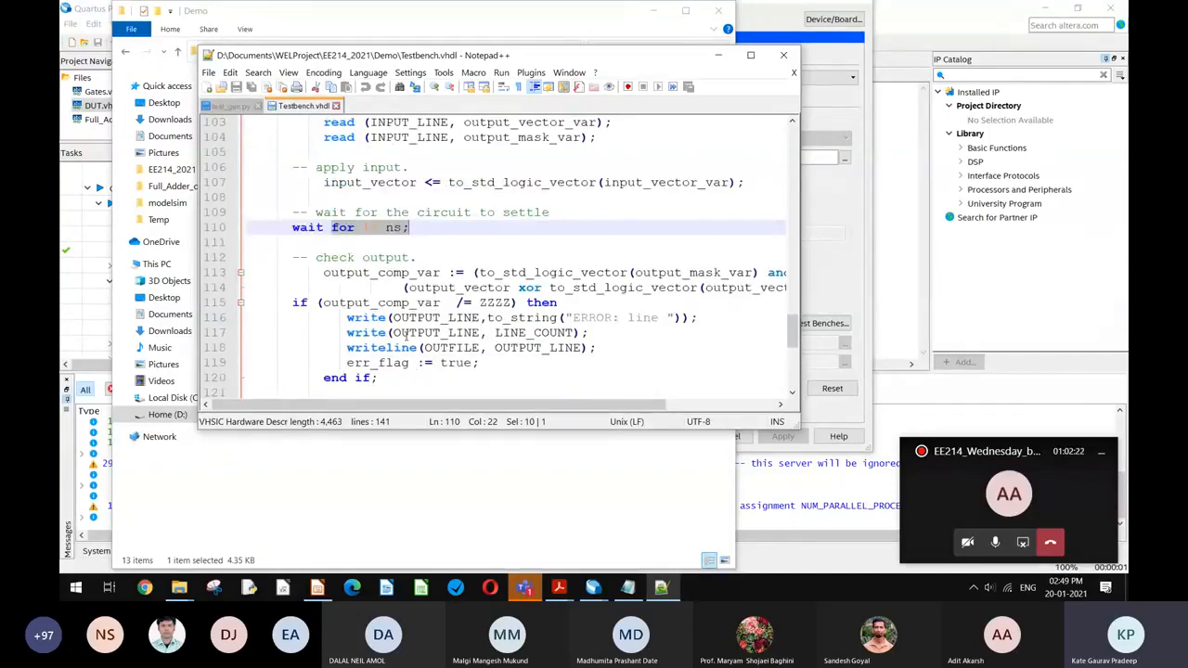
scroll(406, 336, down, 3)
drag(402, 363, 284, 363)
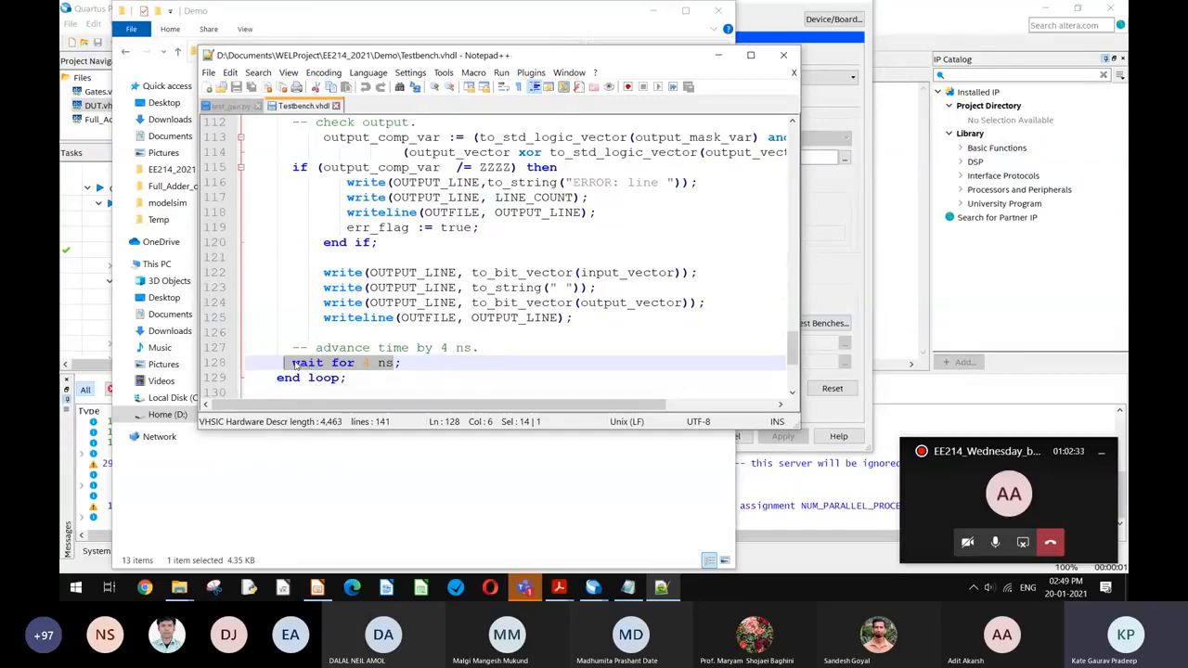
click(294, 363)
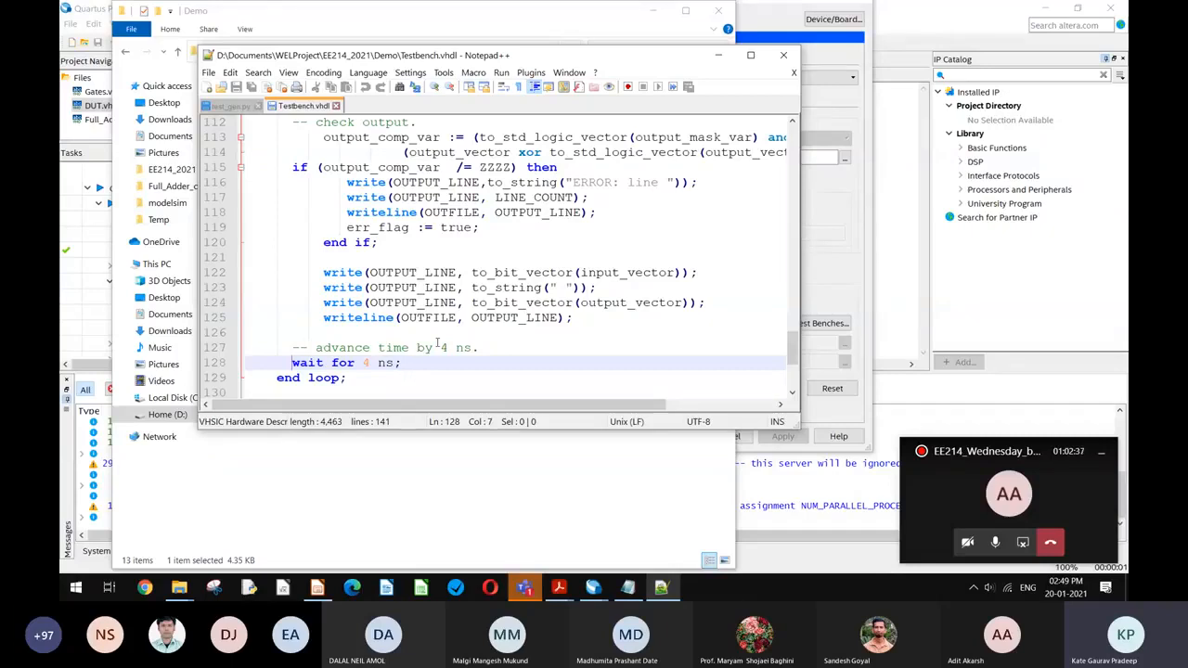
scroll(437, 346, down, 1)
scroll(438, 342, down, 3)
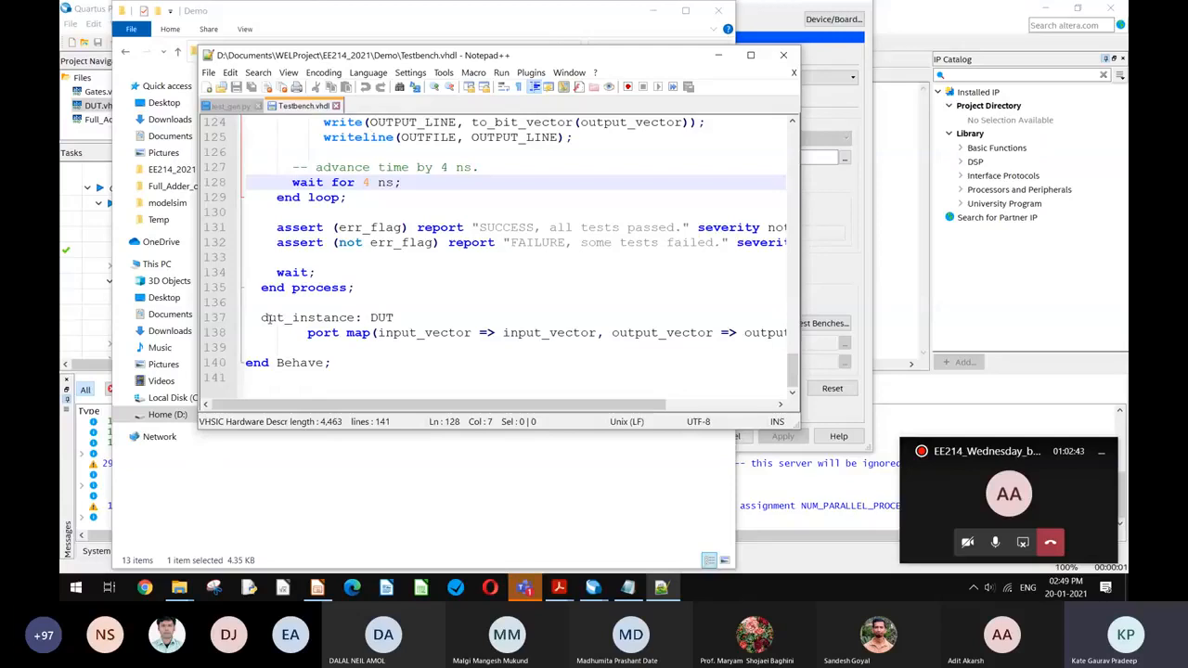
drag(262, 317, 359, 321)
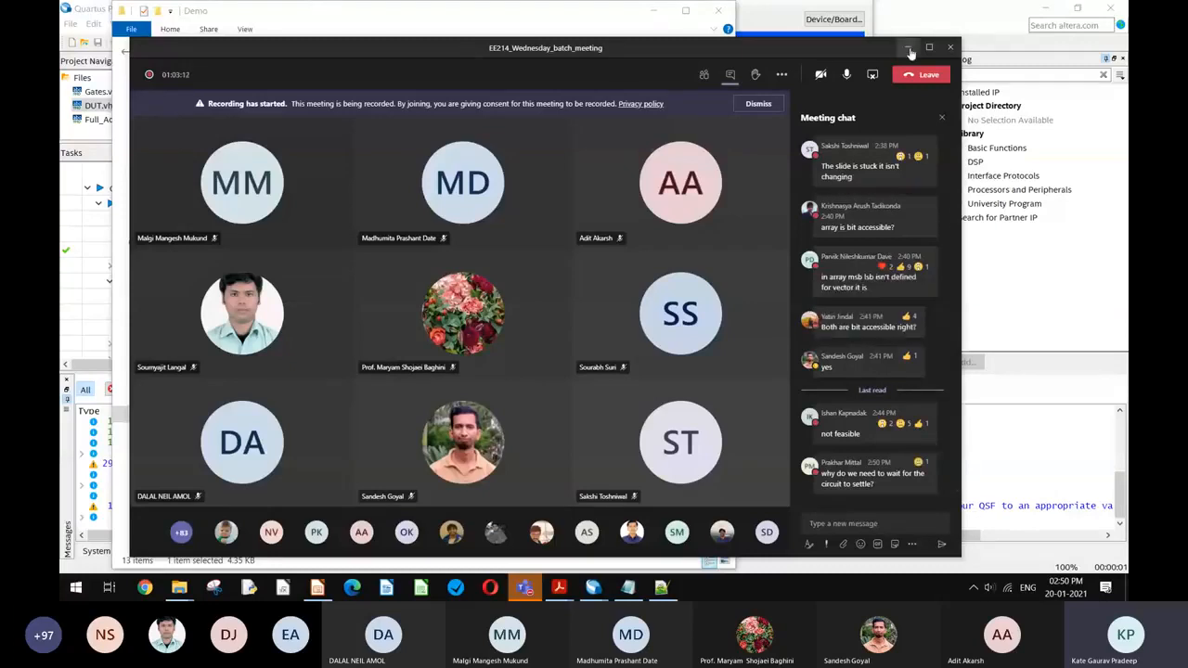
Step: Check the Teams meeting chat for new student questions about the test bench, and return to Testbench.vhdl in Notepad++
click(911, 49)
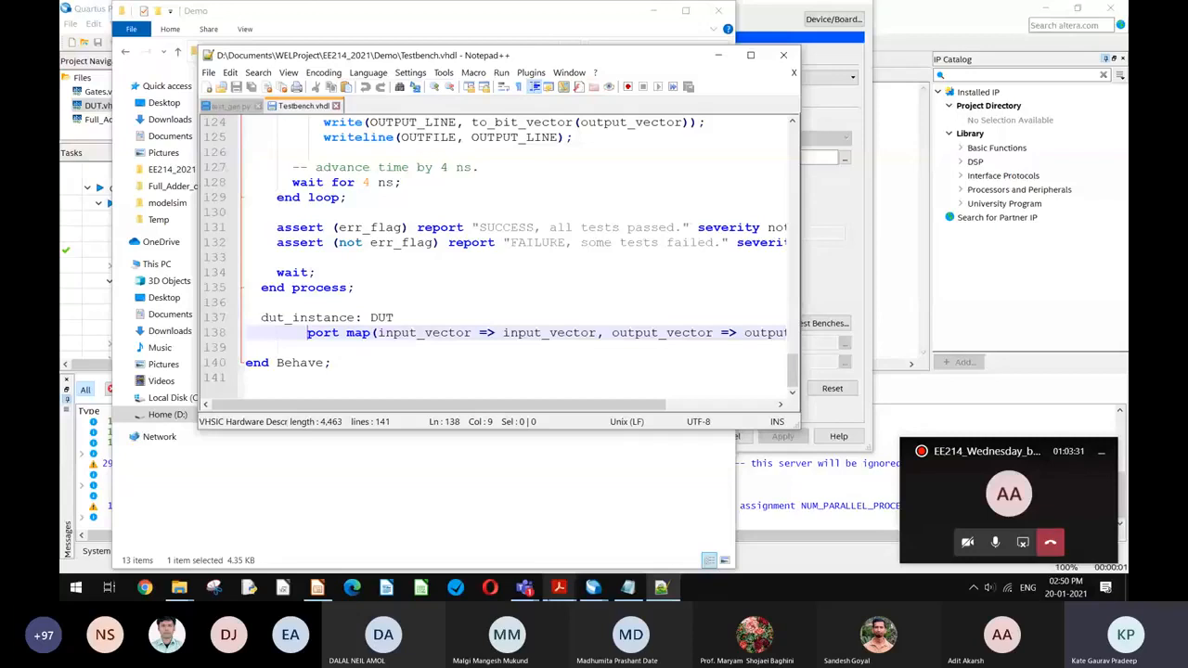
click(525, 591)
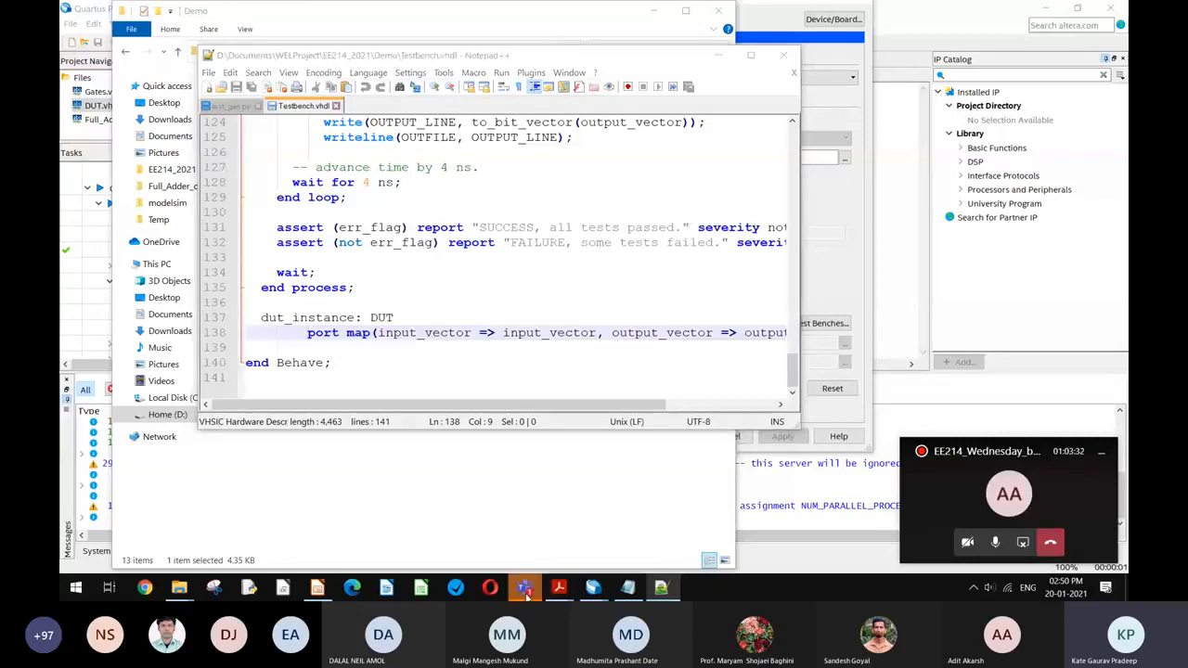
mouse_move(526, 529)
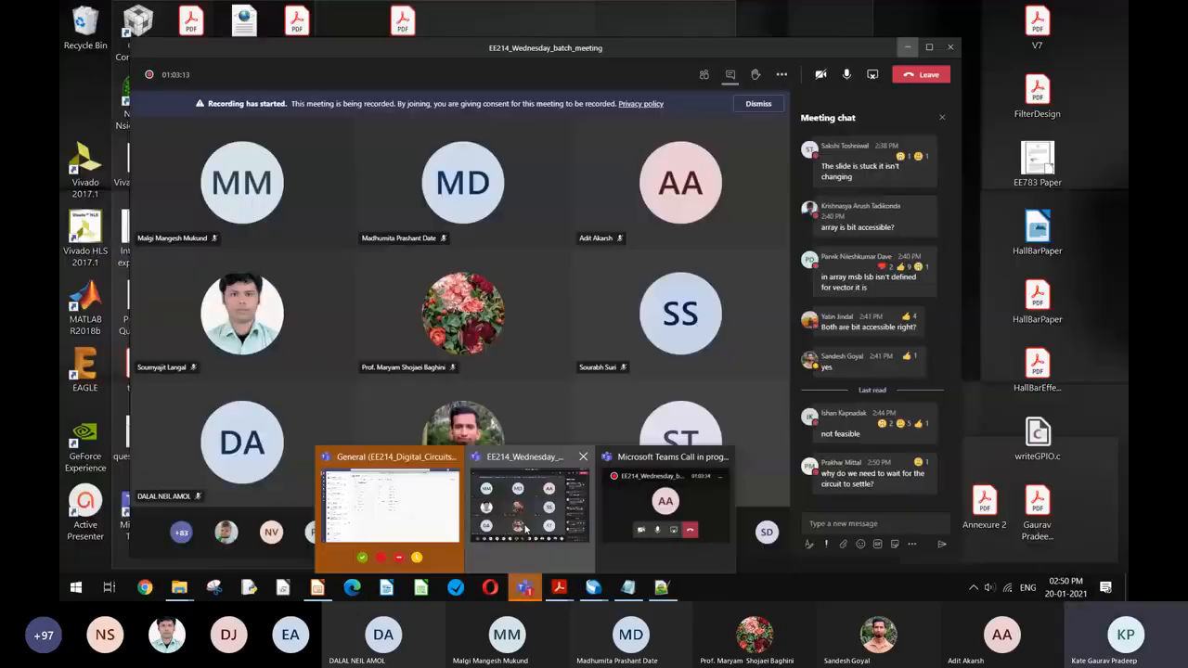
click(525, 529)
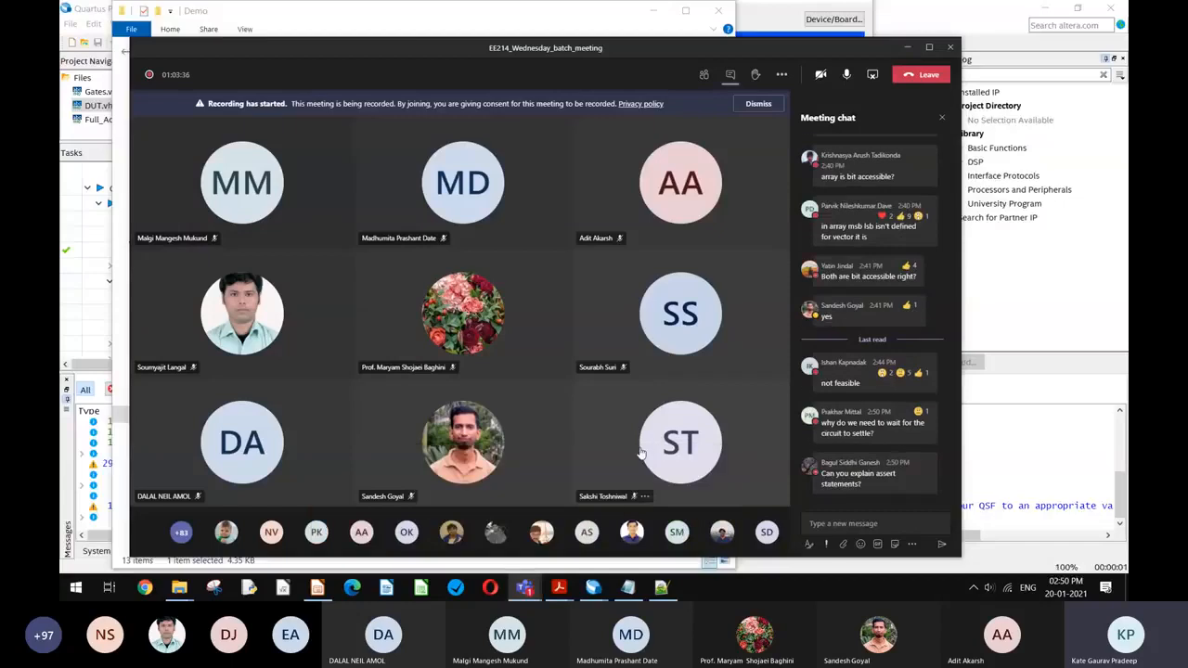
mouse_move(639, 452)
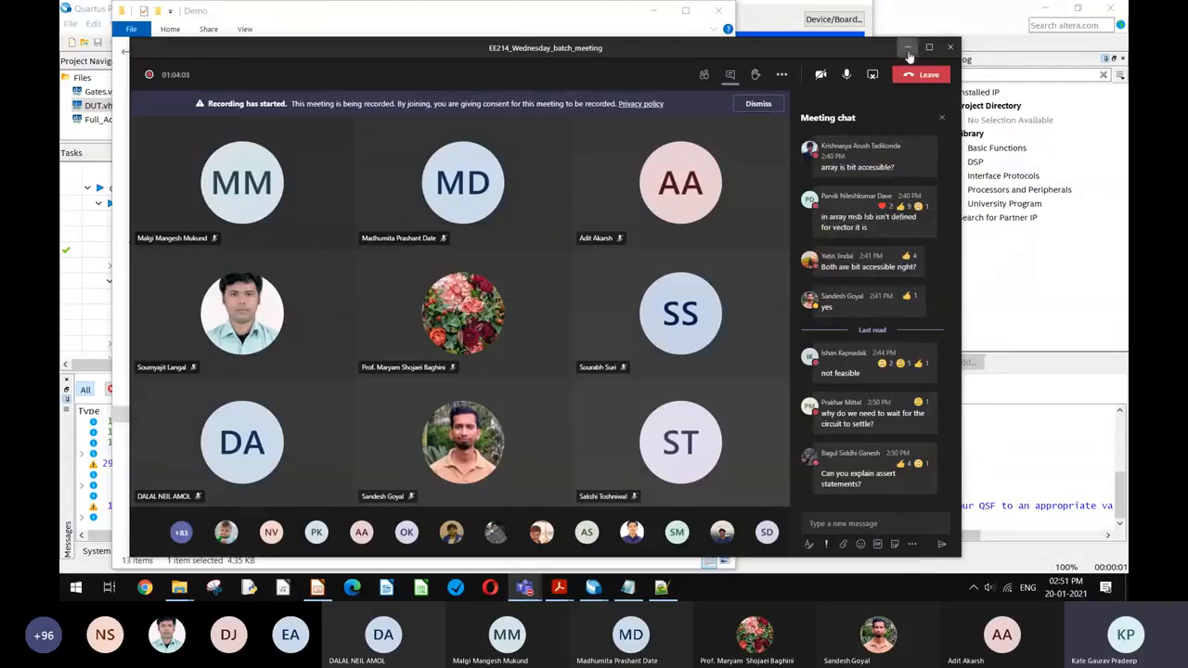
click(908, 49)
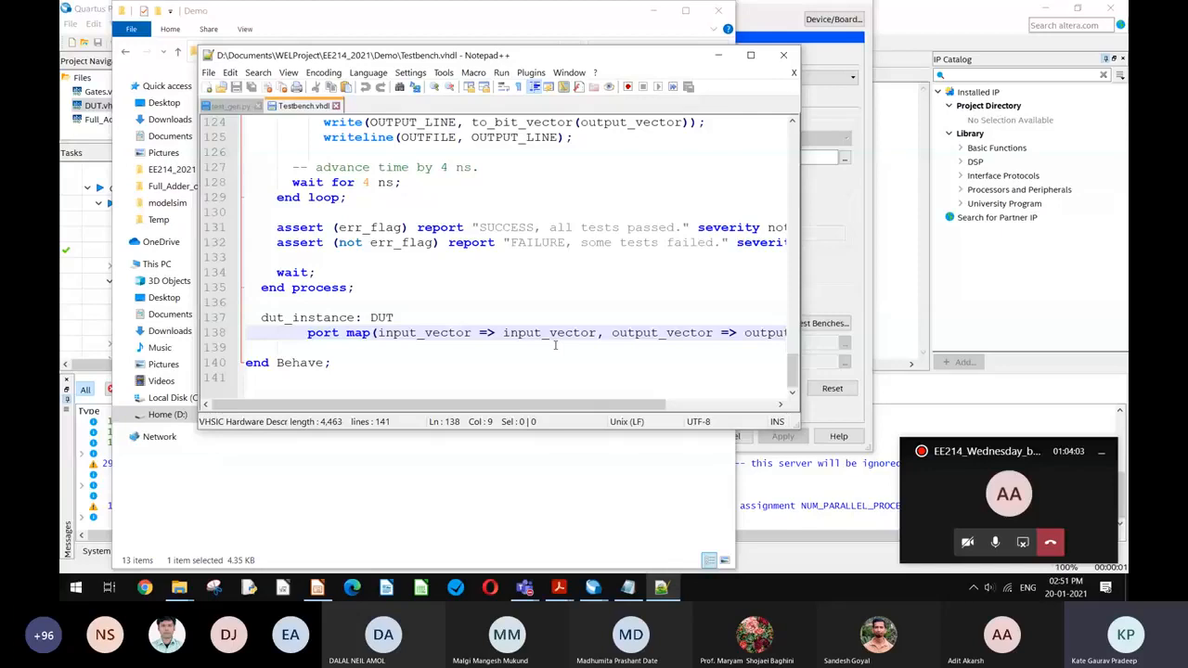
Step: Examine the first assert statement on err_flag, after the end of the file-reading loop in Testbench.vhdl
click(503, 302)
scroll(502, 306, up, 1)
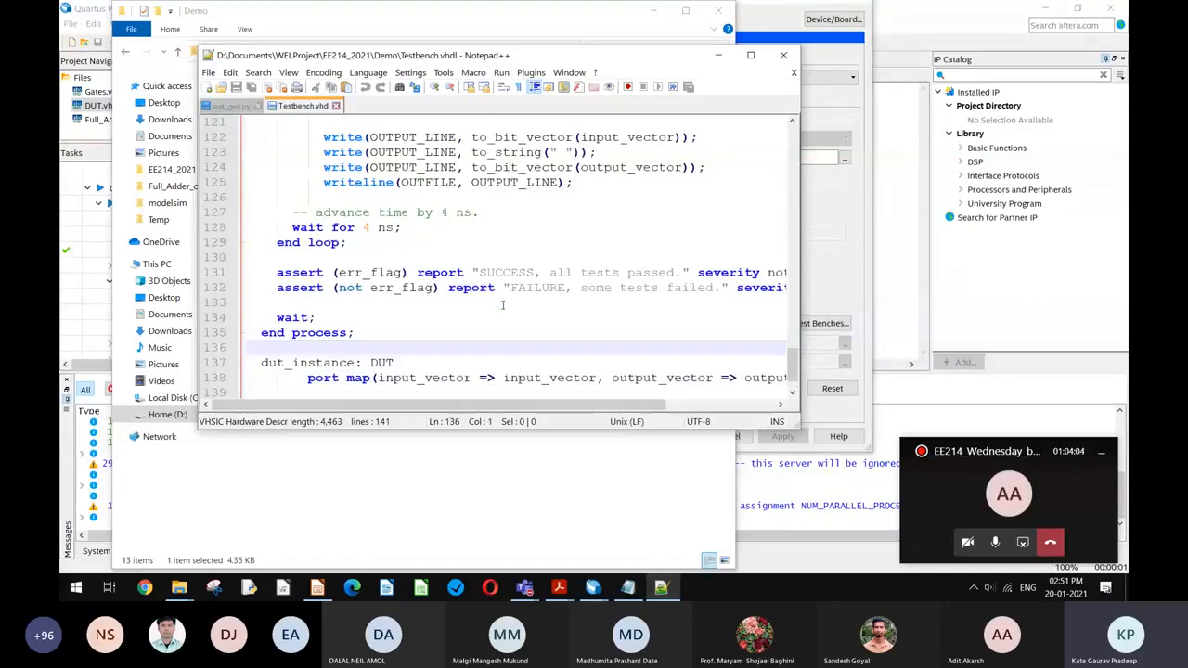
click(411, 272)
drag(411, 272, 416, 272)
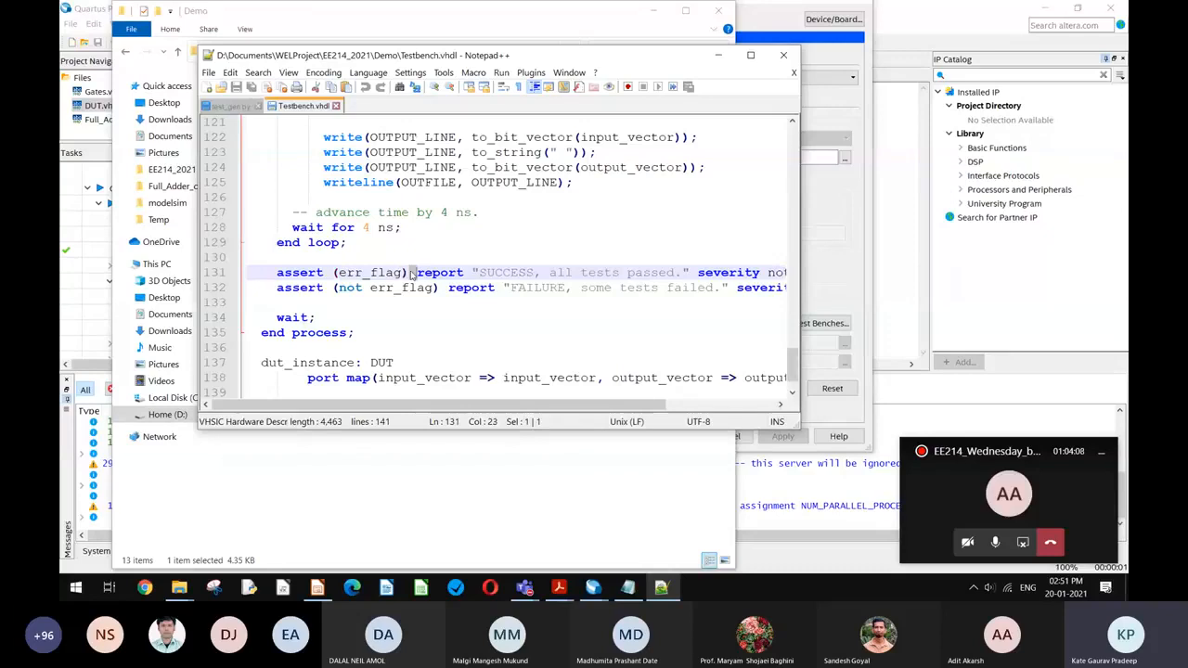
click(411, 272)
Step: Trace err_flag back to its boolean variable declaration at the start of the test bench process
scroll(413, 272, up, 8)
scroll(411, 272, up, 4)
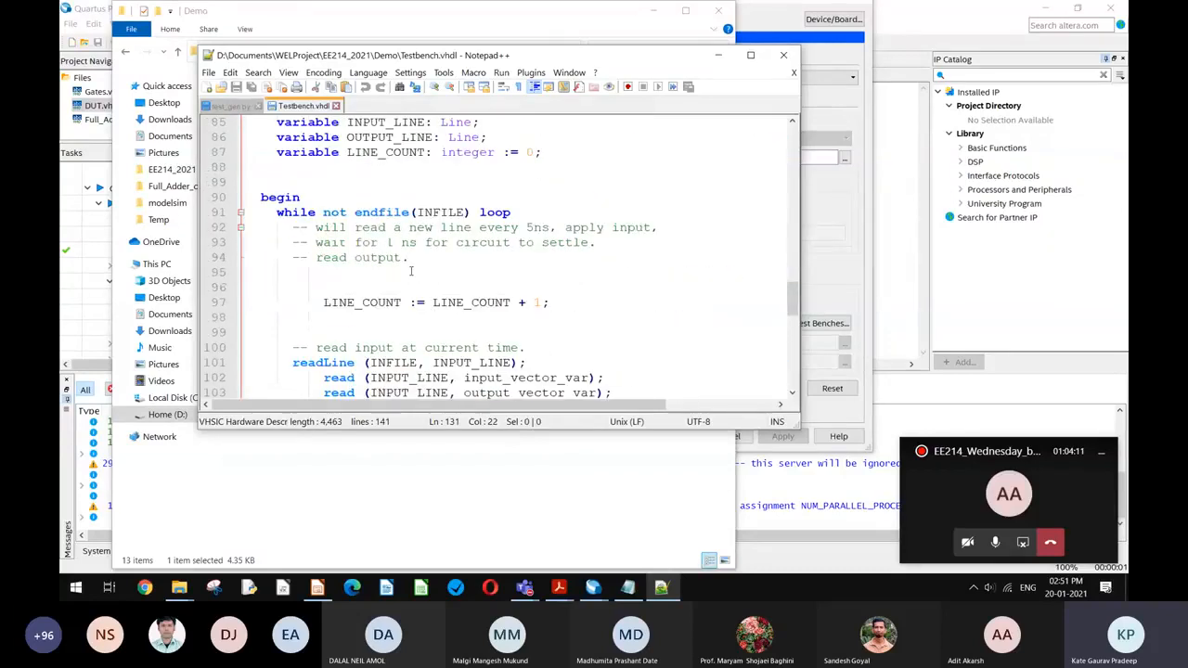
scroll(411, 272, up, 1)
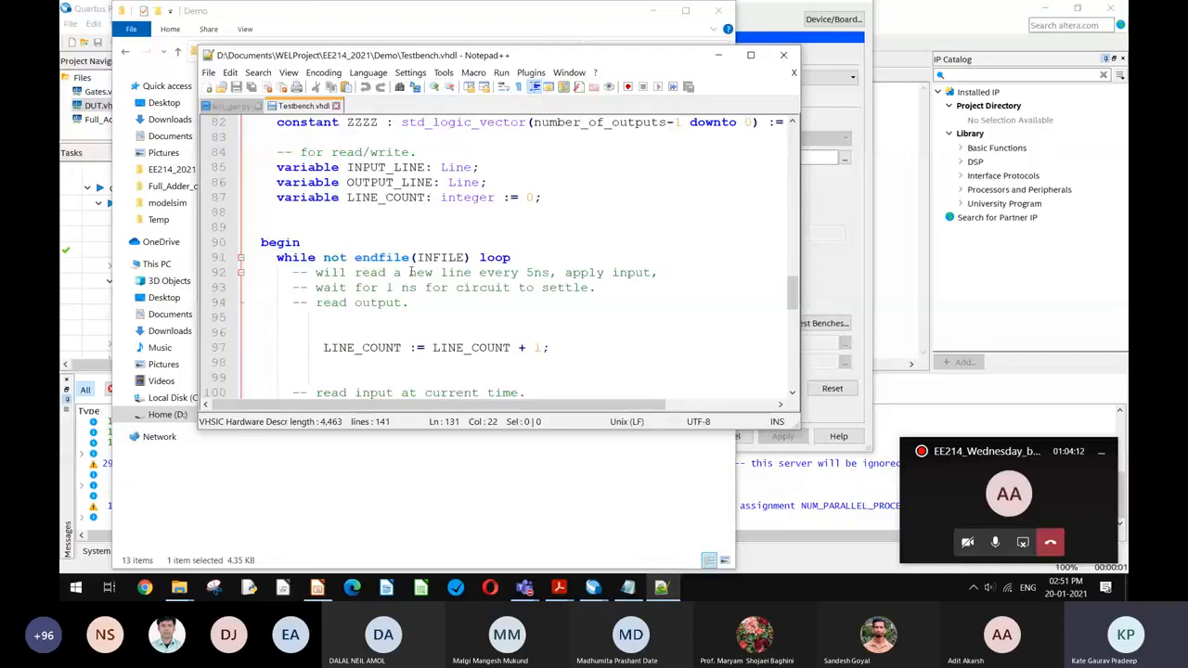
scroll(411, 272, up, 1)
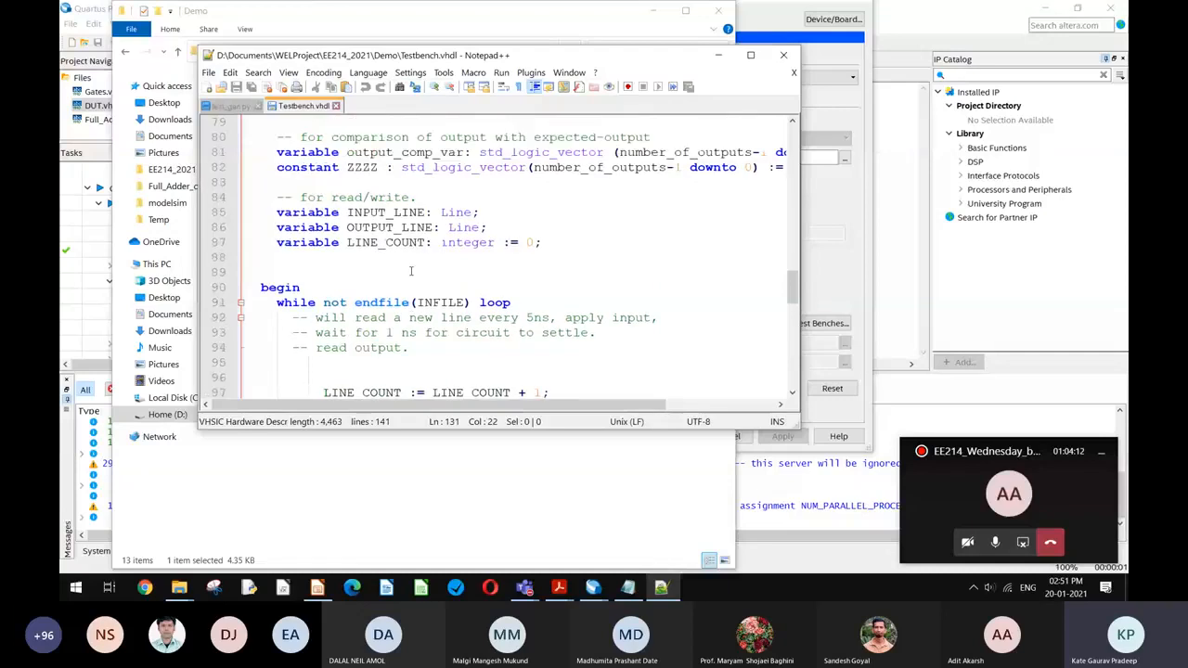
scroll(411, 272, up, 1)
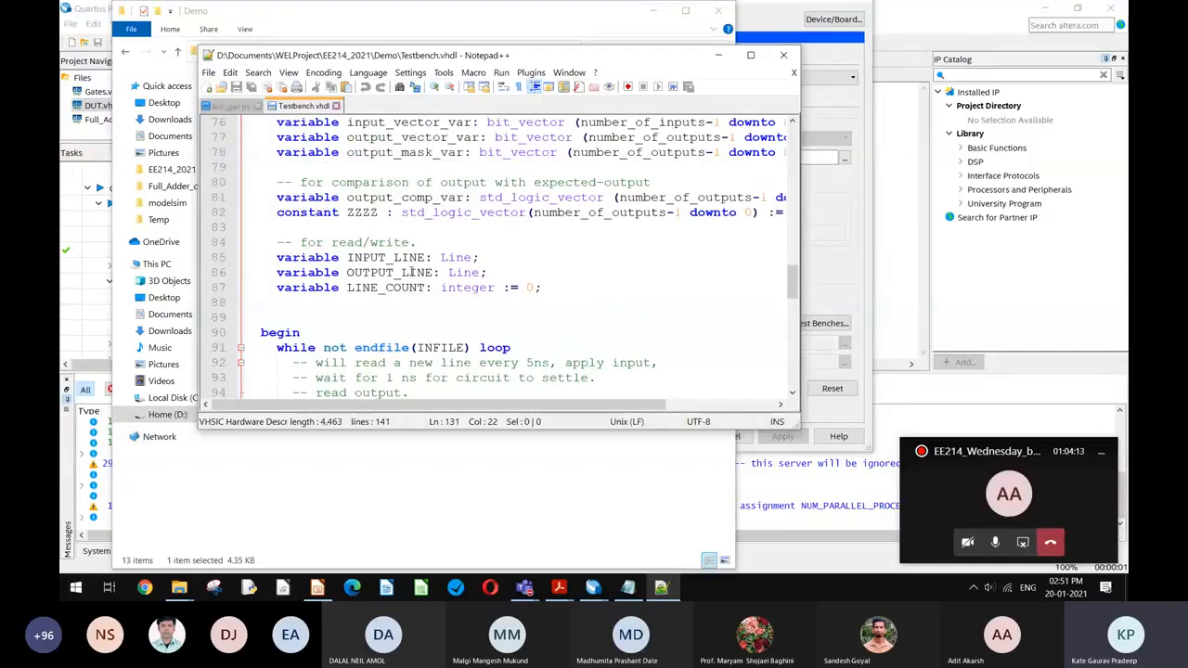
scroll(411, 271, up, 4)
click(381, 227)
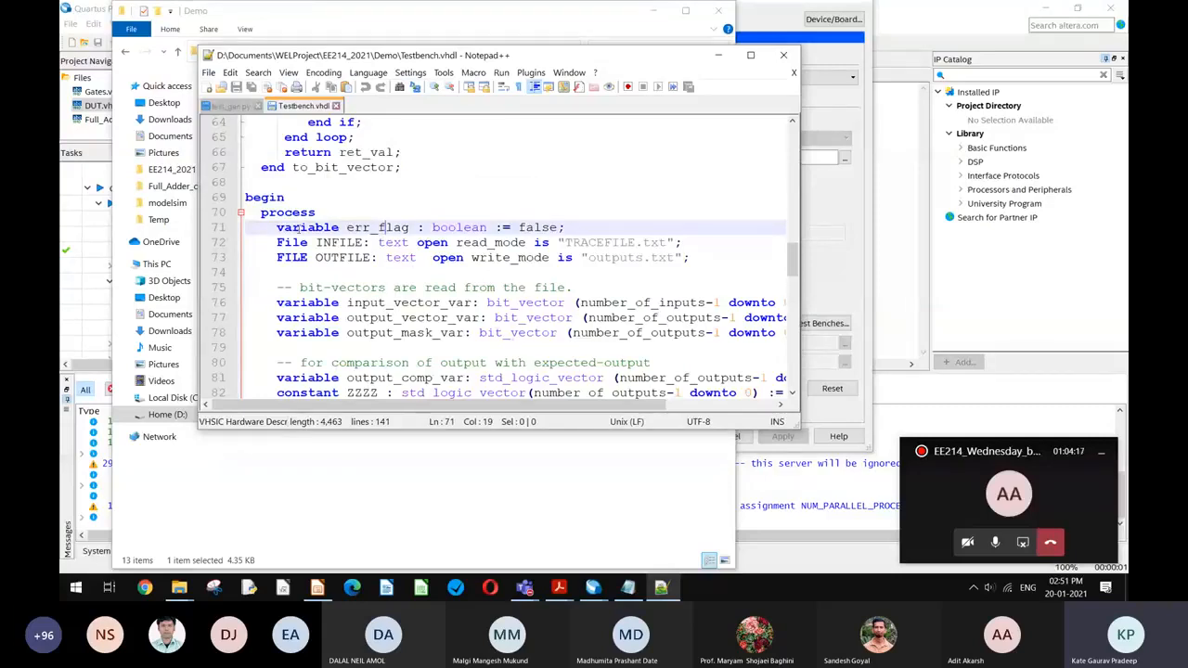
click(275, 227)
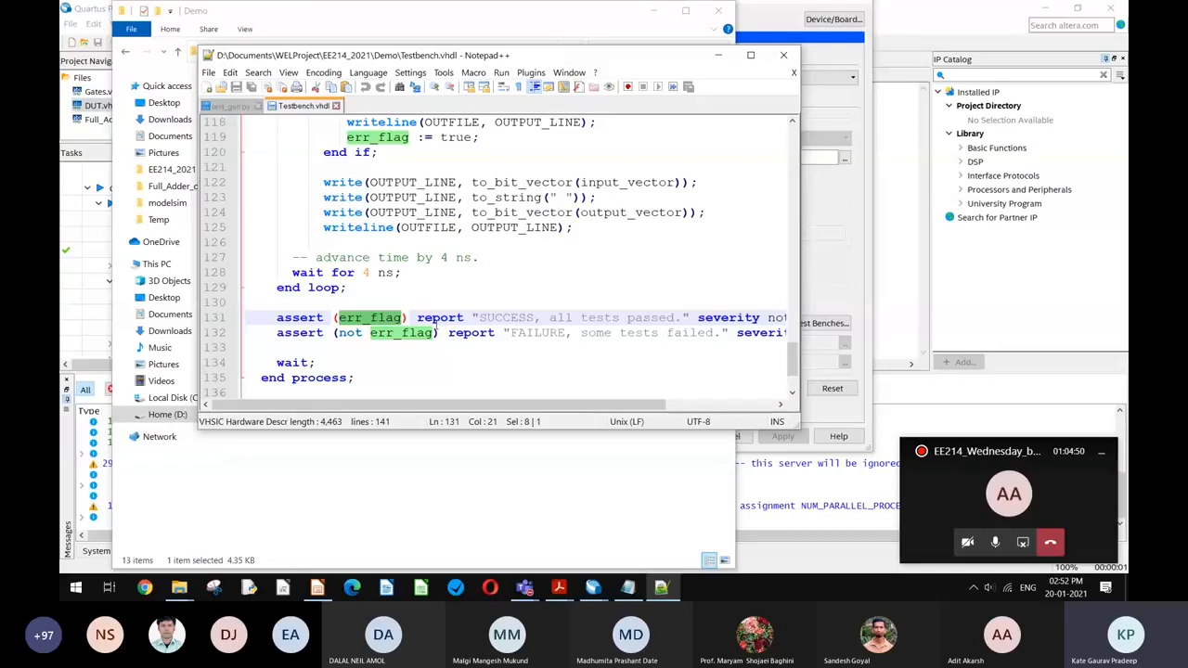
Step: Examine the report messages, err_flag conditions and severity clauses of the SUCCESS and FAILURE assert statements
click(433, 318)
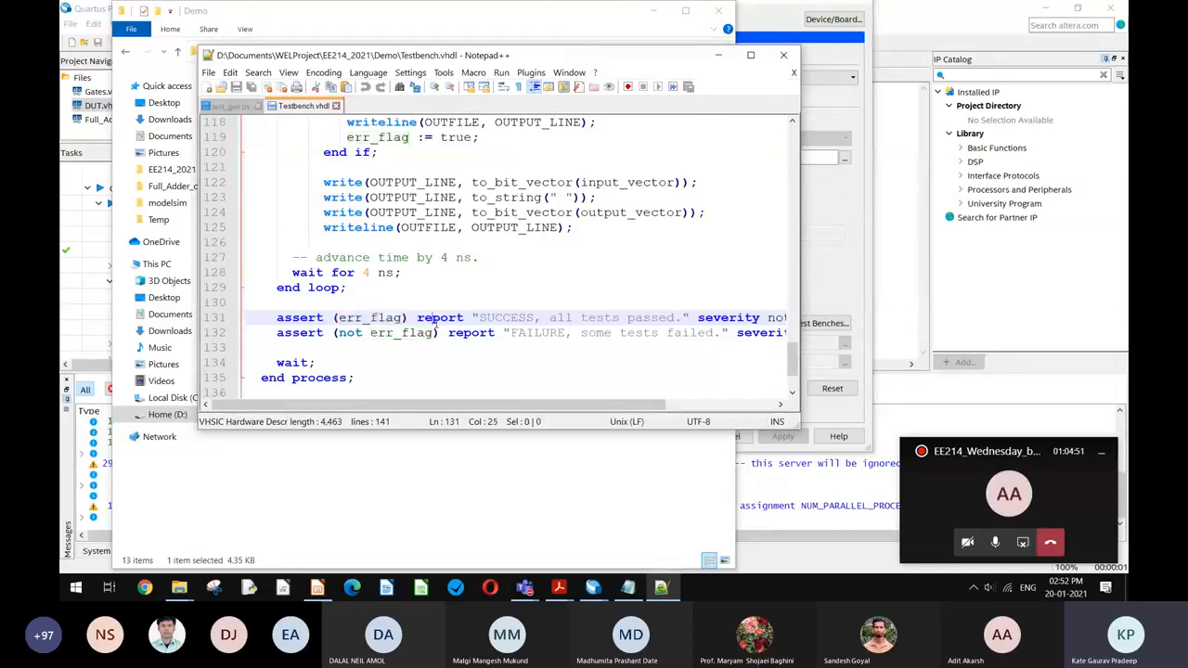
drag(434, 318, 468, 318)
click(467, 317)
drag(468, 318, 687, 319)
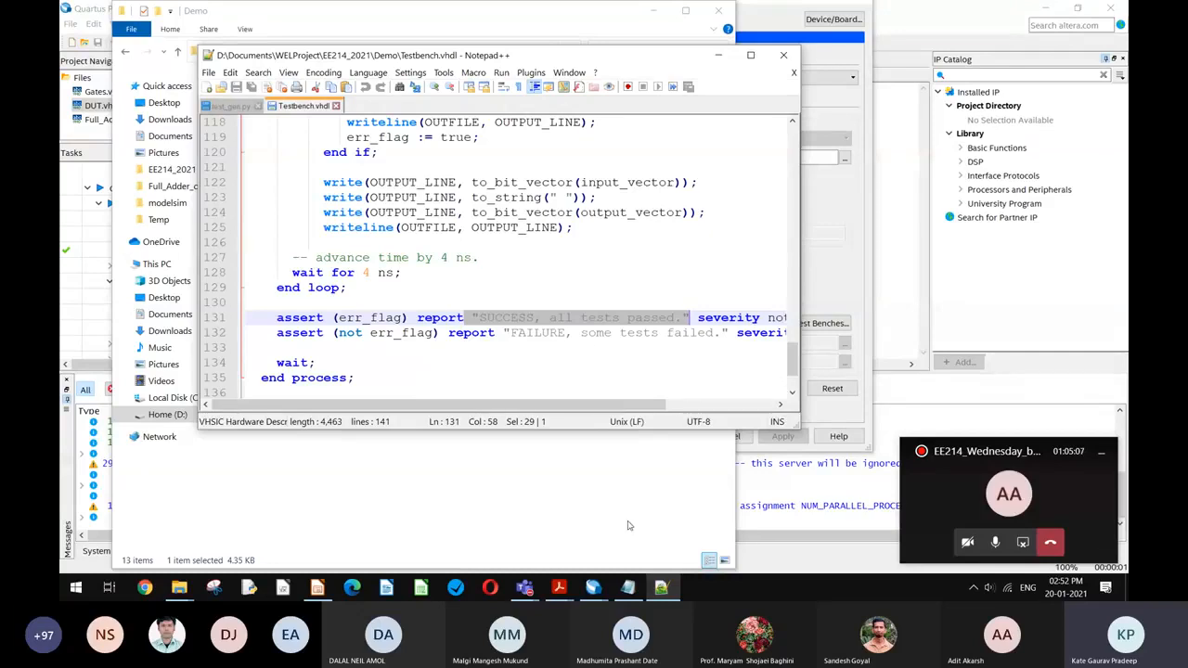
double_click(597, 321)
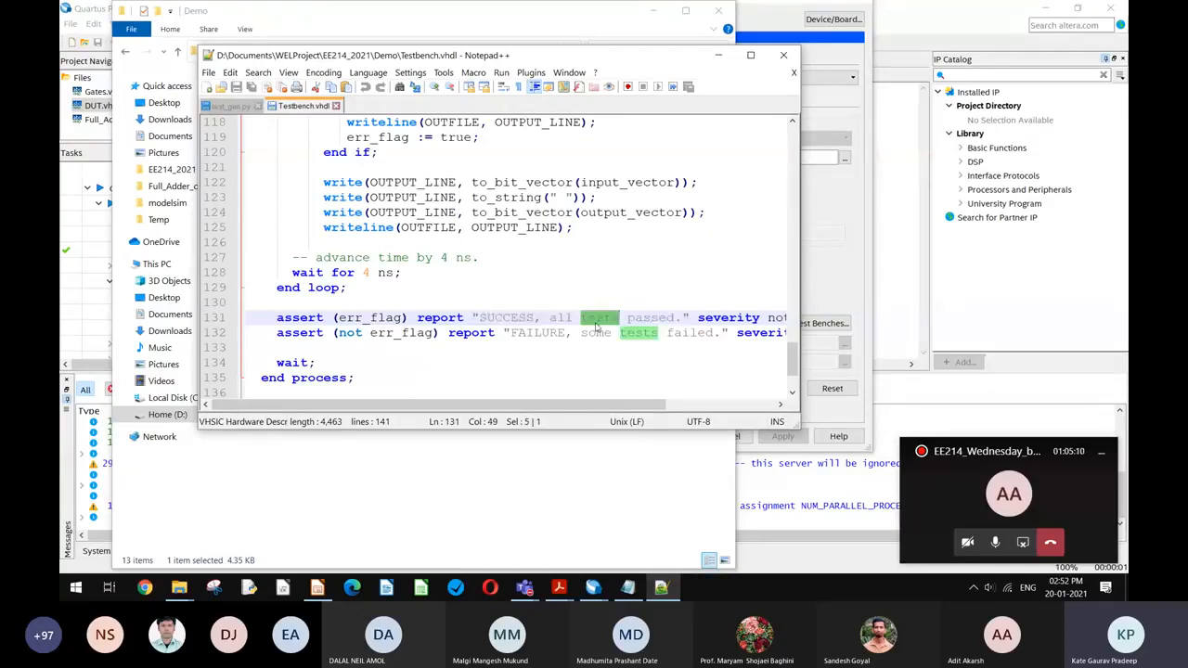
double_click(394, 335)
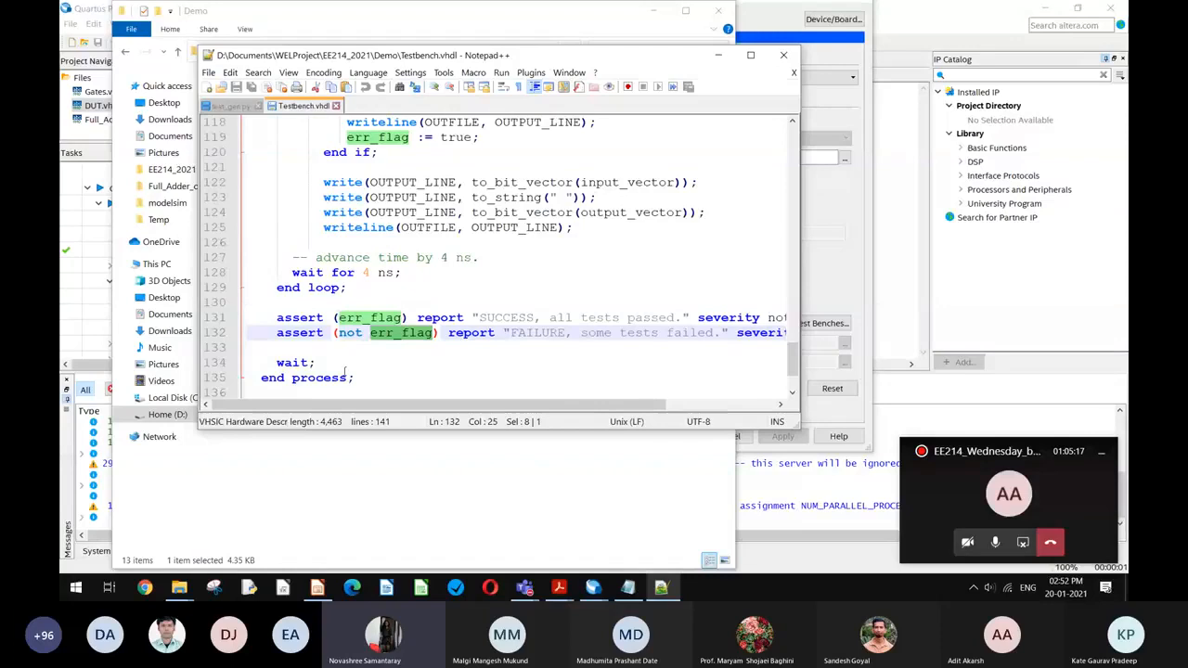
double_click(533, 332)
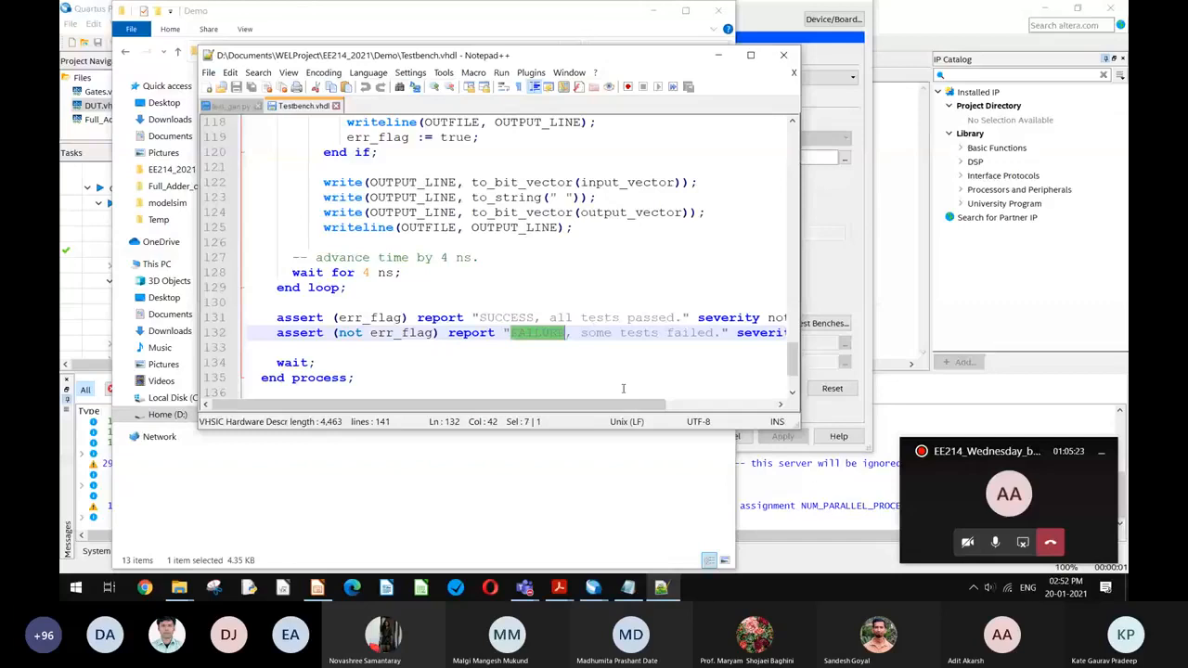
drag(624, 405, 689, 405)
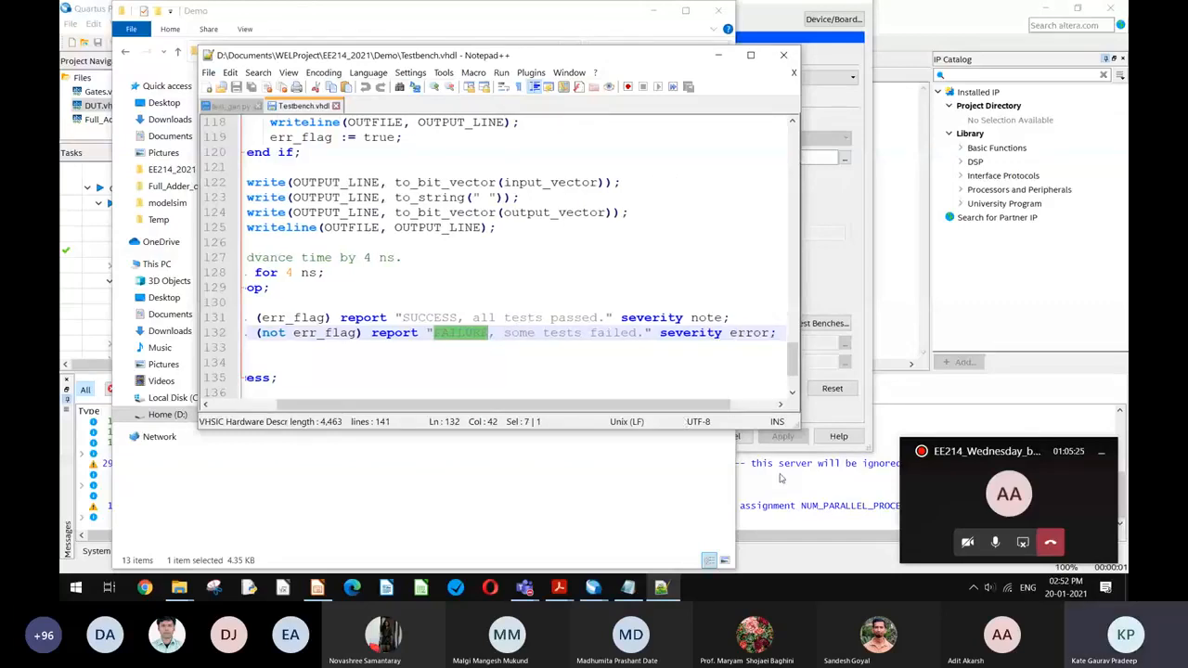
Step: Check the Teams meeting chat, and review the SUCCESS message and the note and error severity levels in the Notepad++ assert statements
click(903, 509)
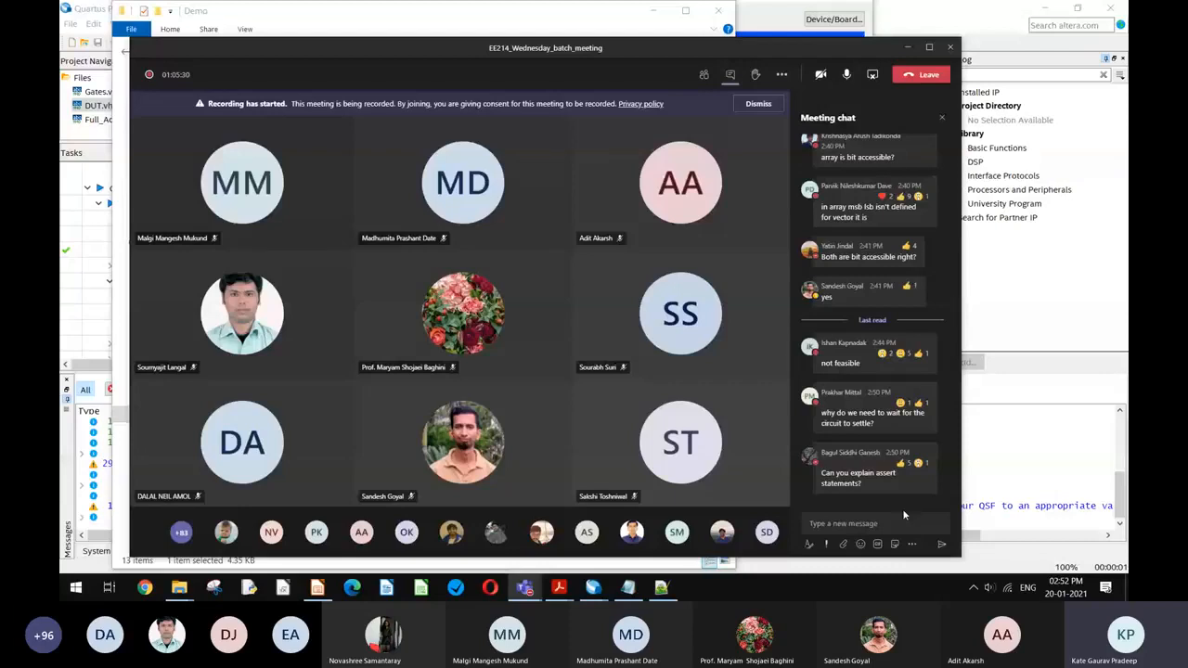
key(alt+Tab)
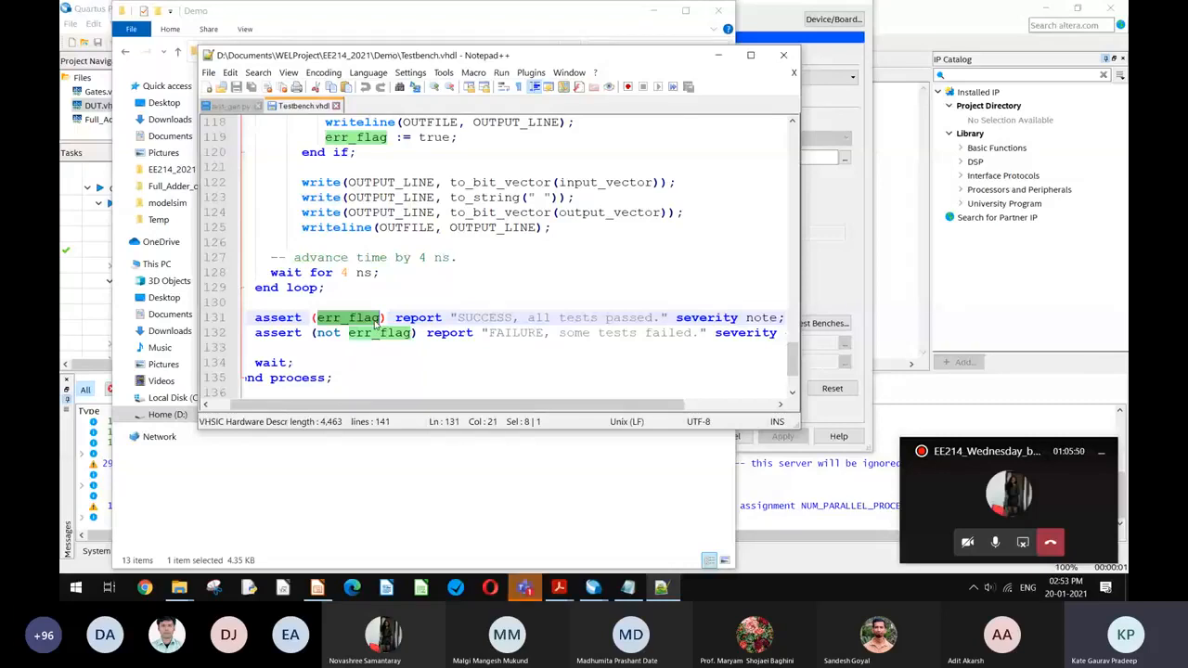
click(449, 318)
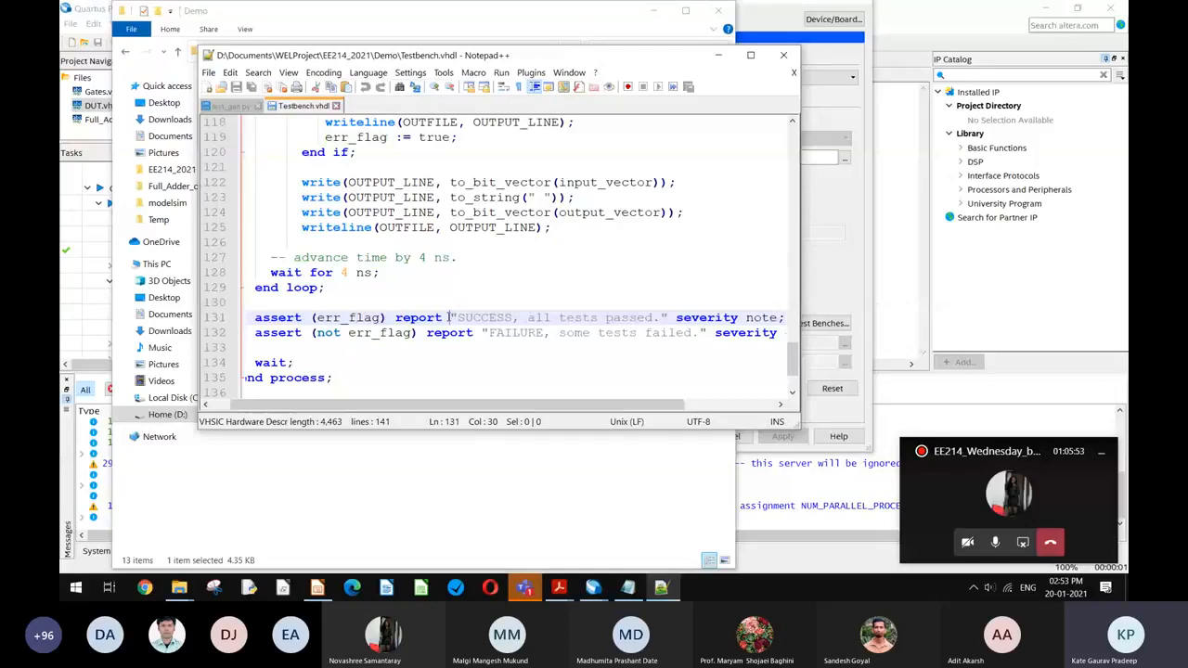
drag(450, 317, 652, 407)
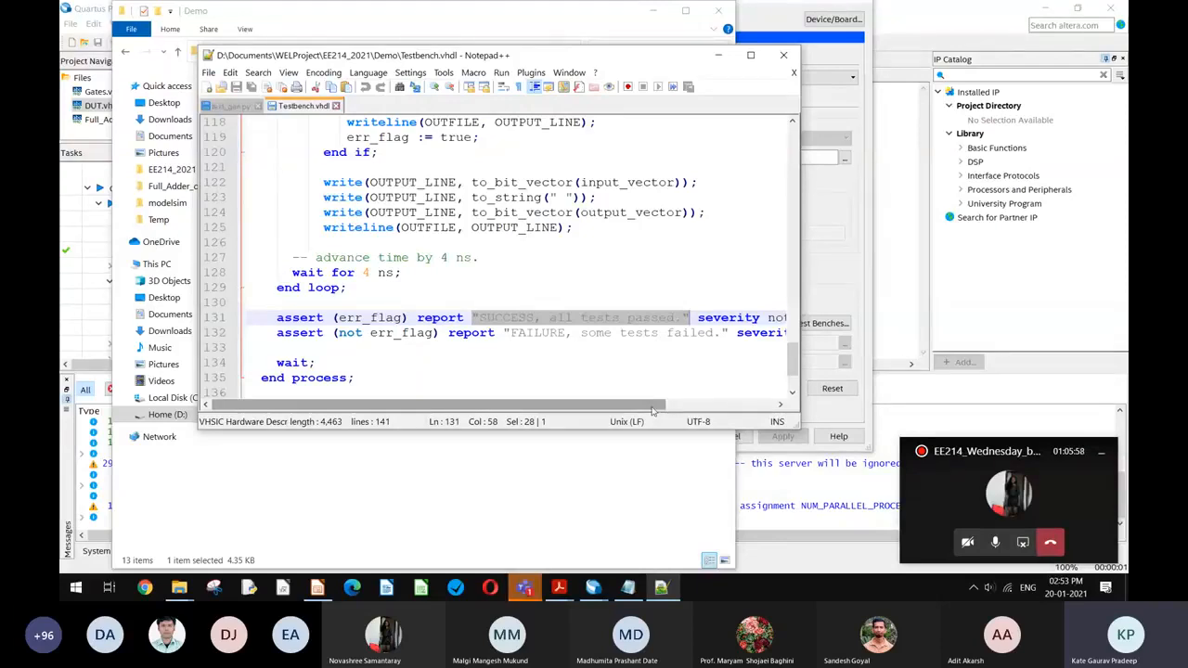
drag(653, 408, 718, 409)
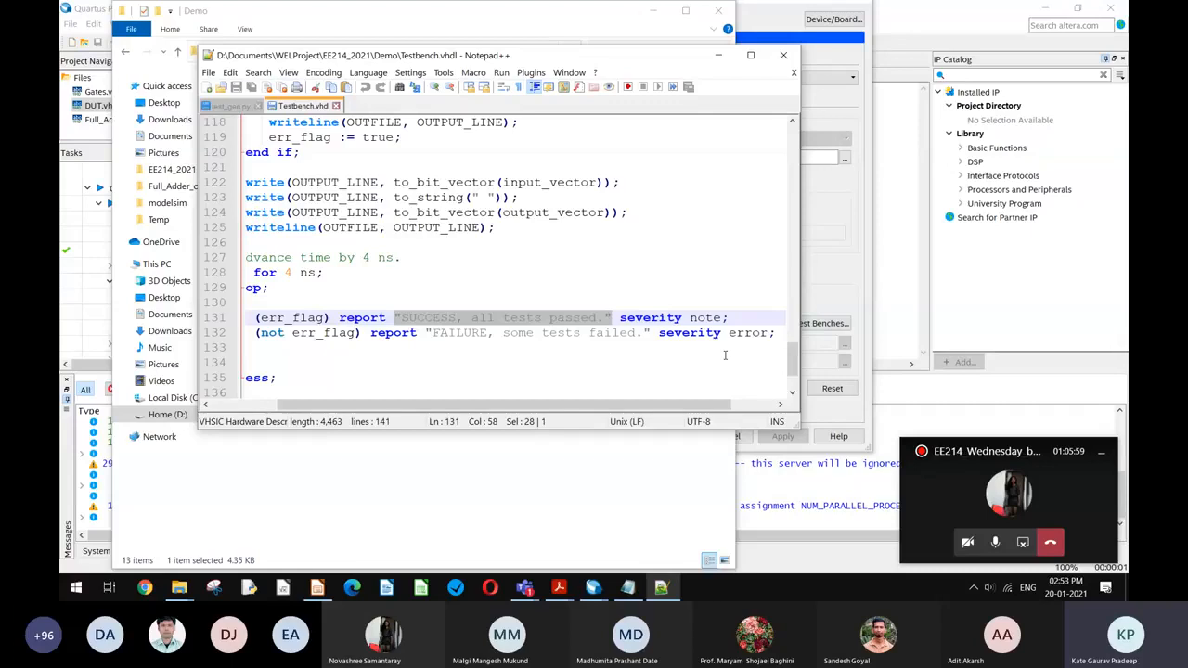
double_click(705, 317)
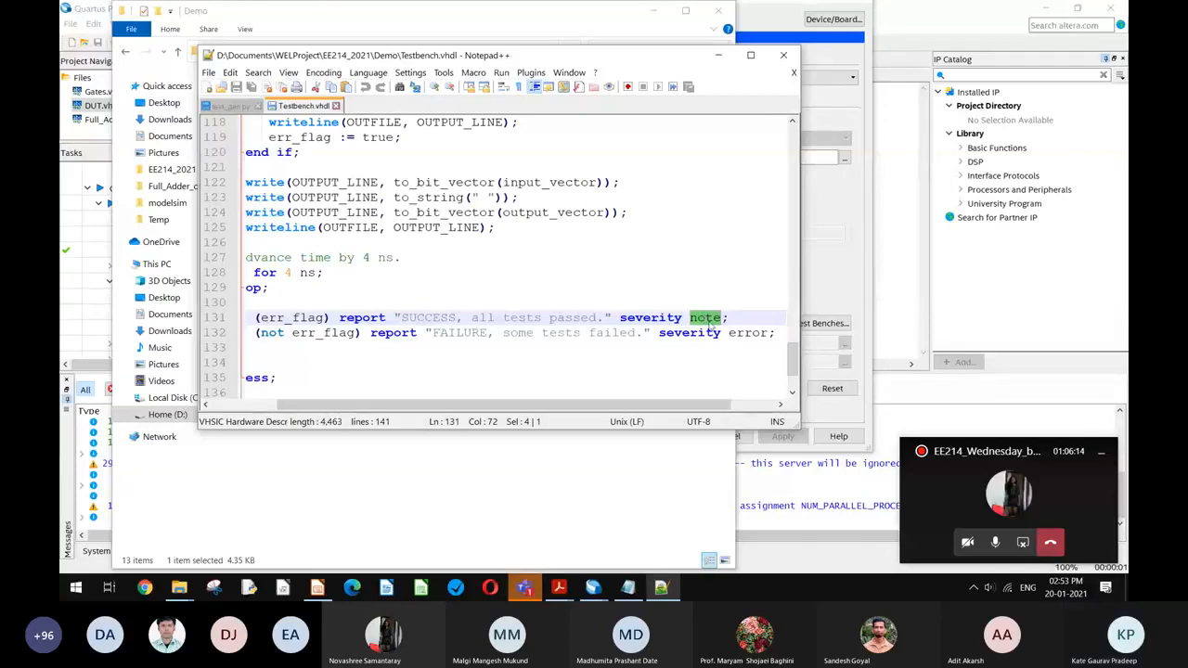
double_click(748, 333)
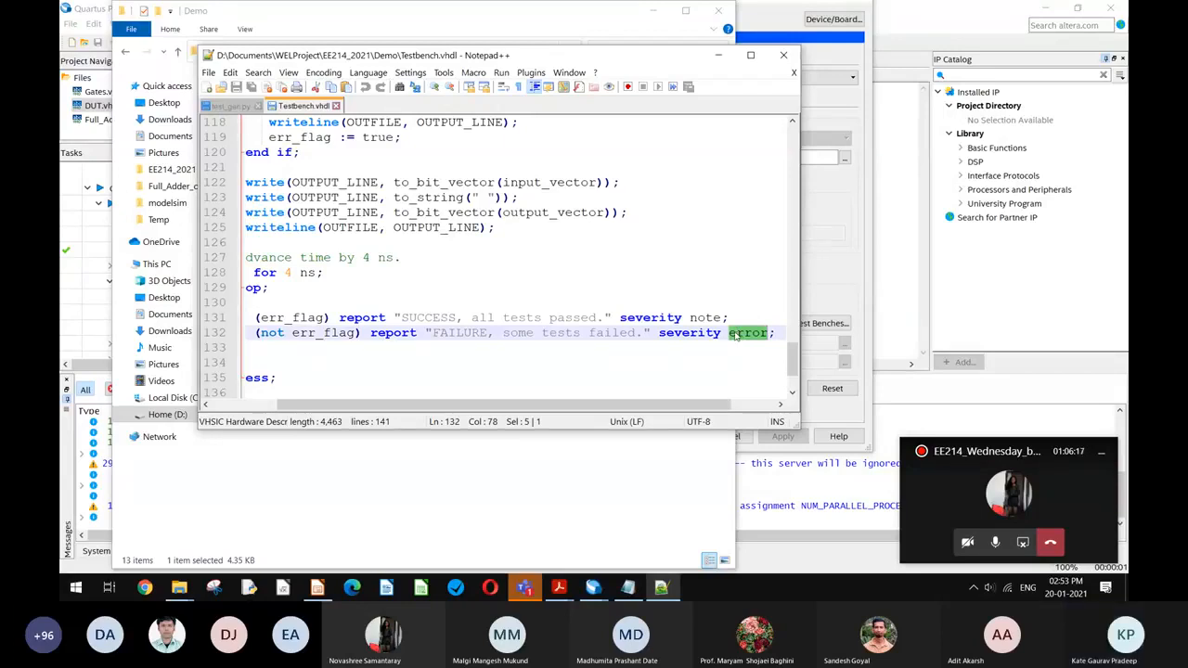
drag(640, 405, 582, 408)
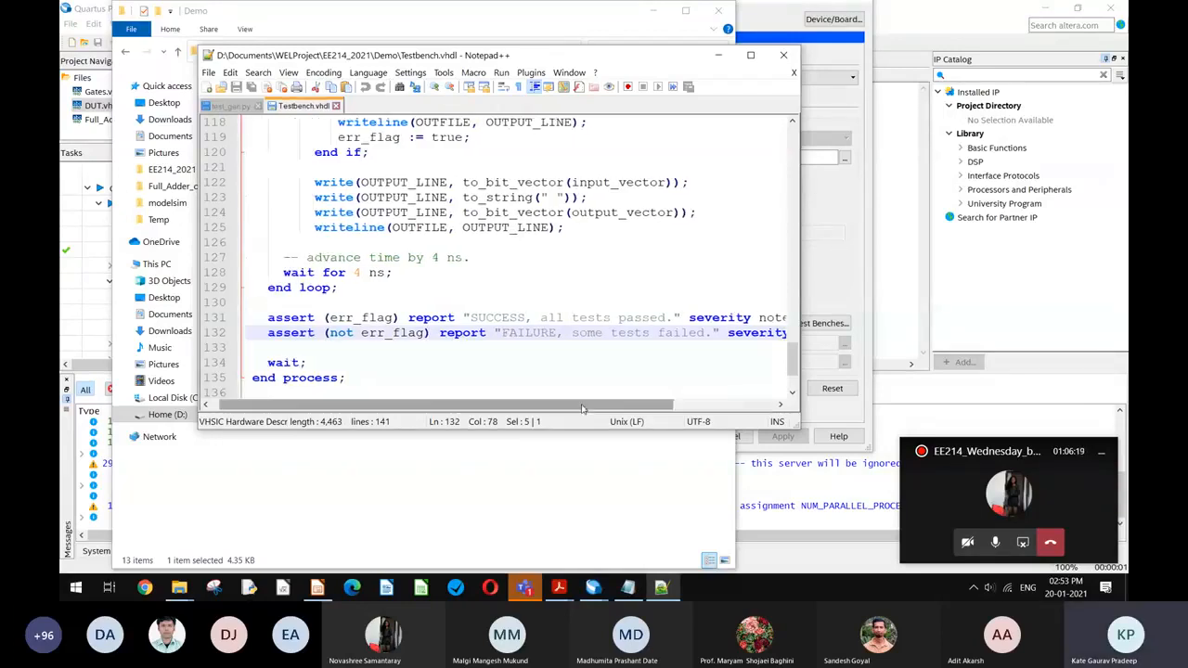
double_click(502, 317)
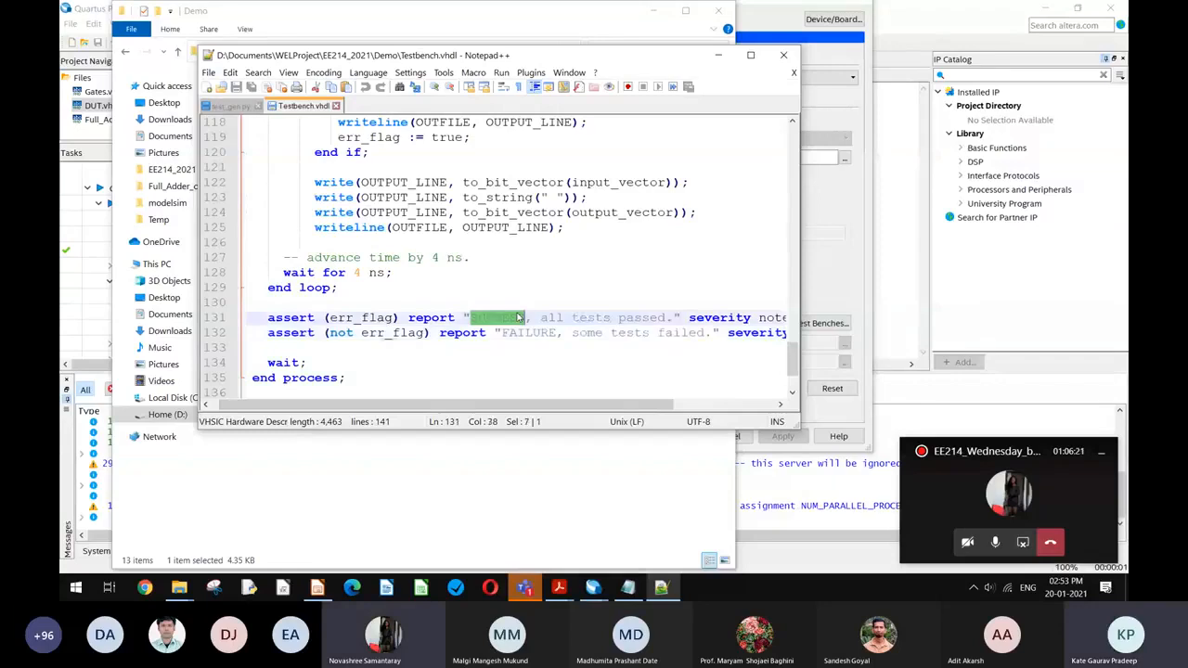
Step: Read the latest replies in the Teams meeting chat, and return to the test bench code with the Demo folder window minimized
click(910, 507)
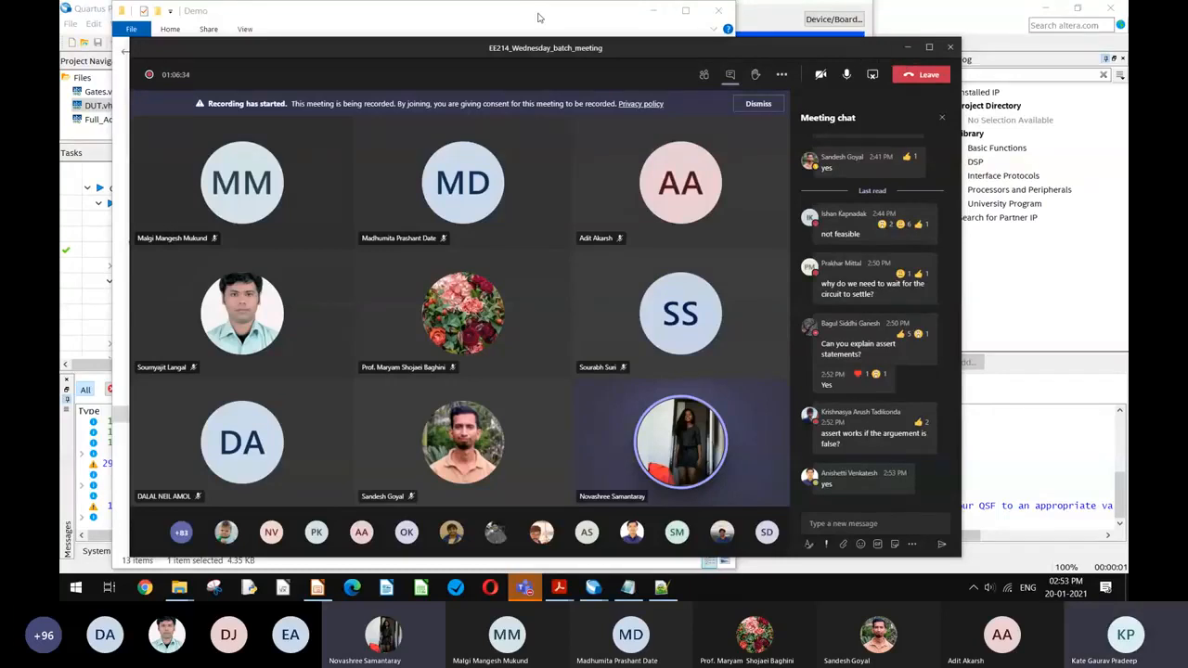
click(542, 18)
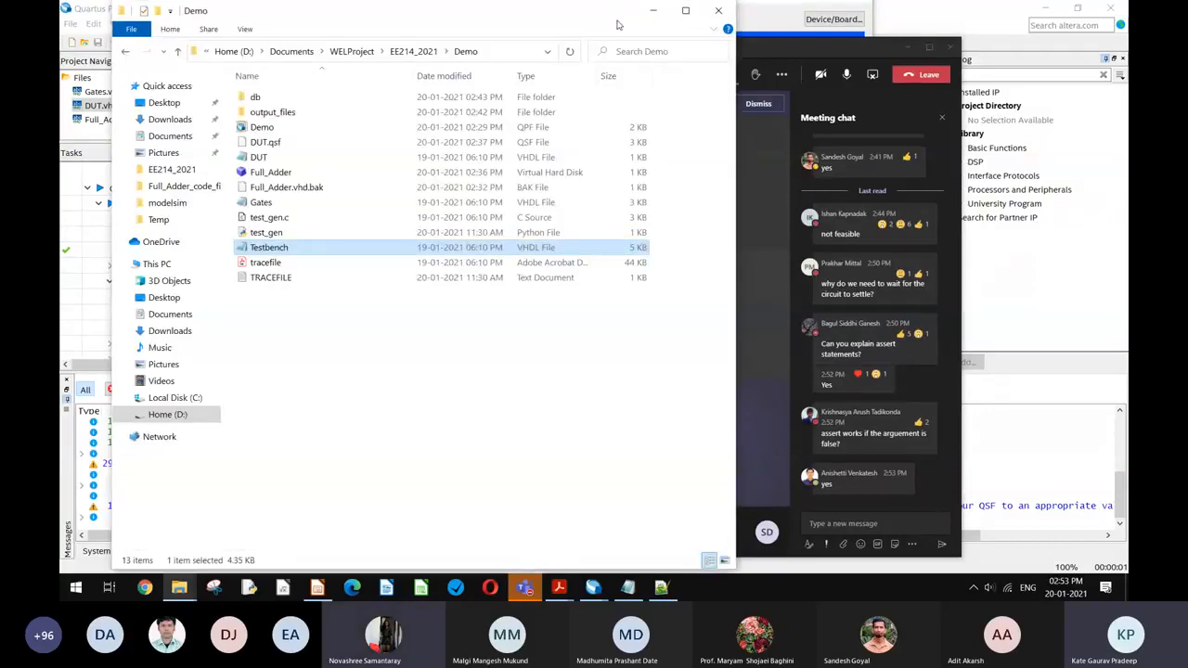
click(653, 12)
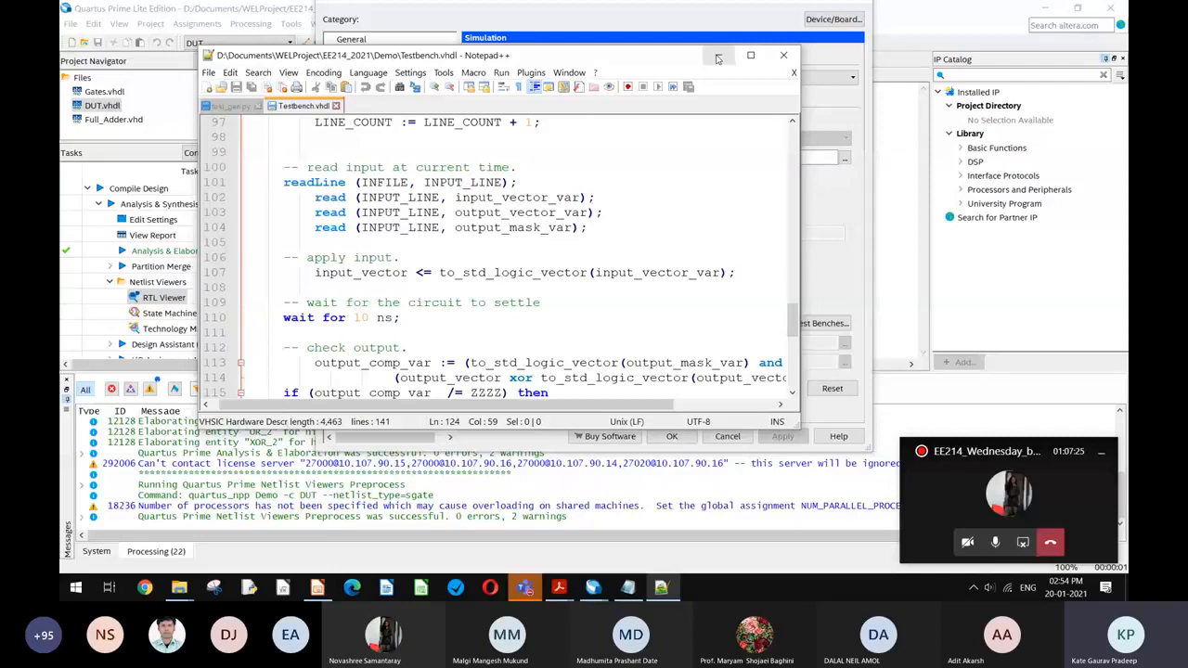
Step: Return to the New Test Bench Settings dialog in Quartus Prime and name the test bench Testbench
click(718, 59)
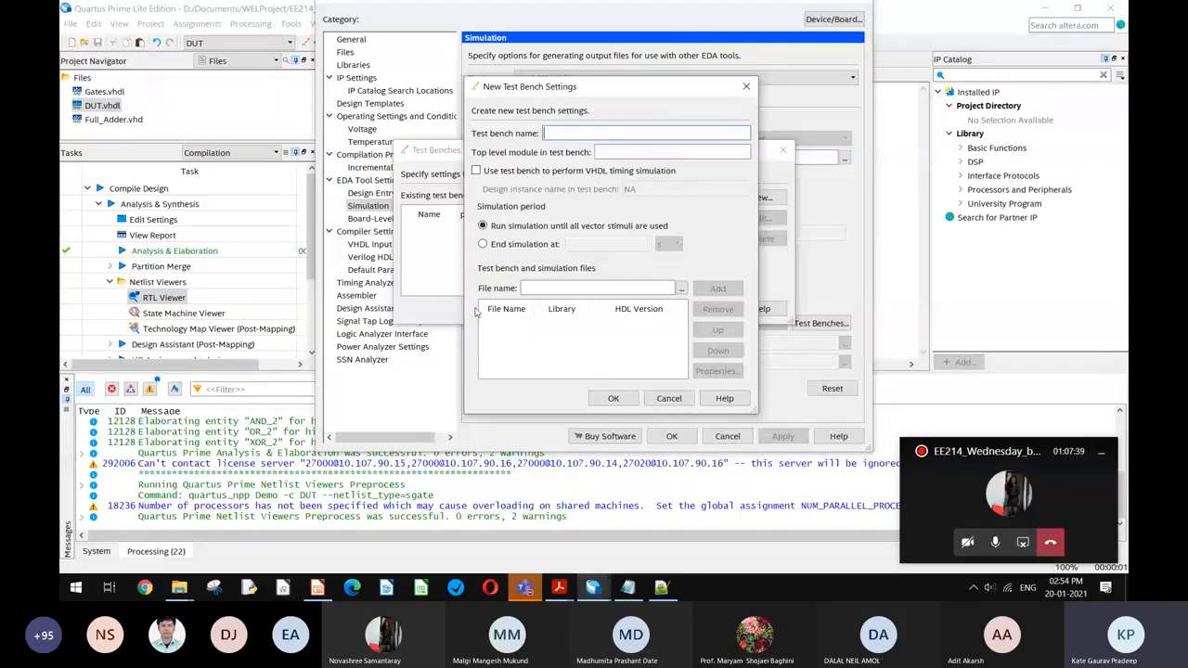
text(T)
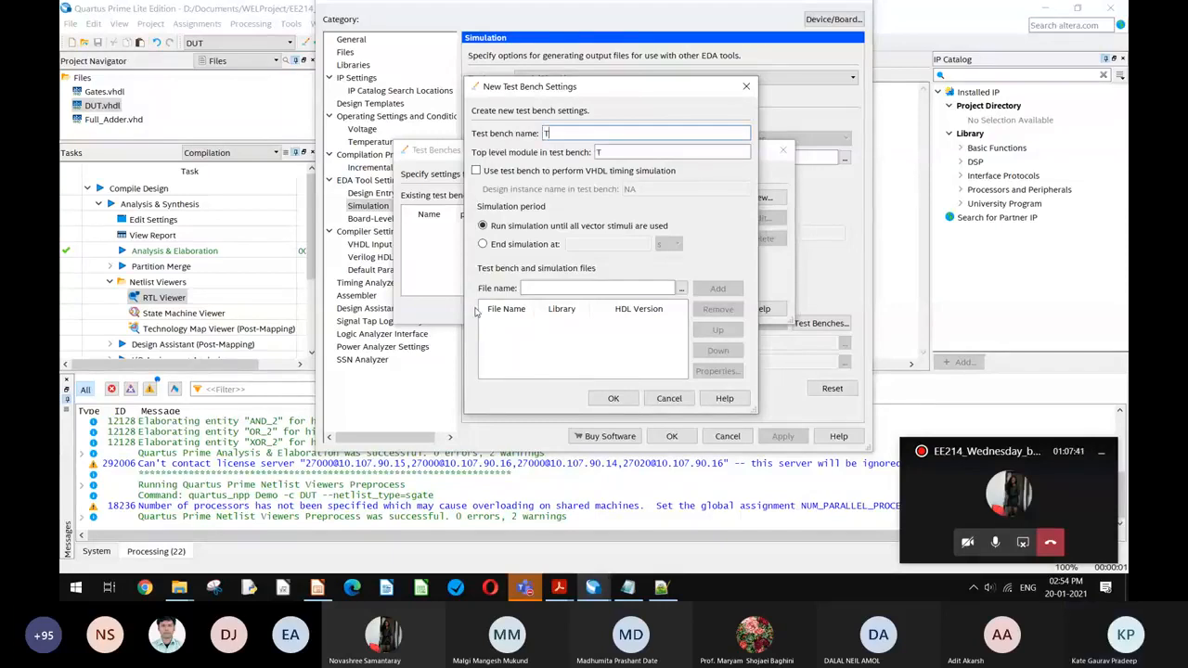
text(estbench)
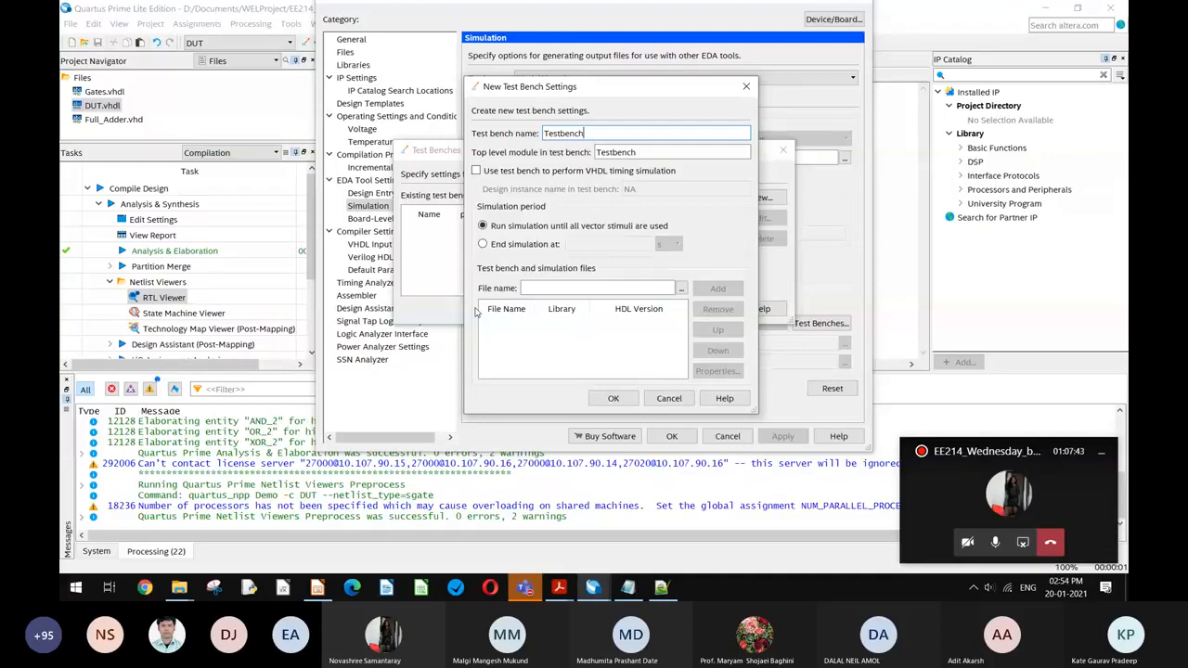
Step: Complete the test bench name as Testbench.vhdl, checking it against the test bench file in the Demo folder
text(.vhdl)
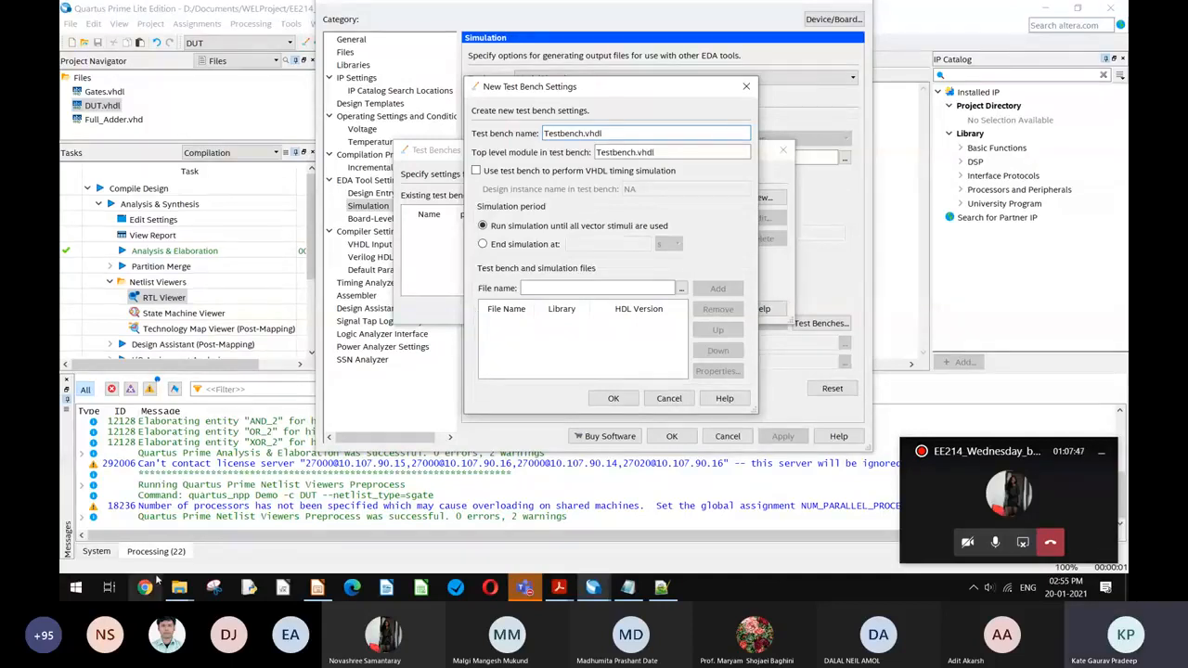
mouse_move(178, 591)
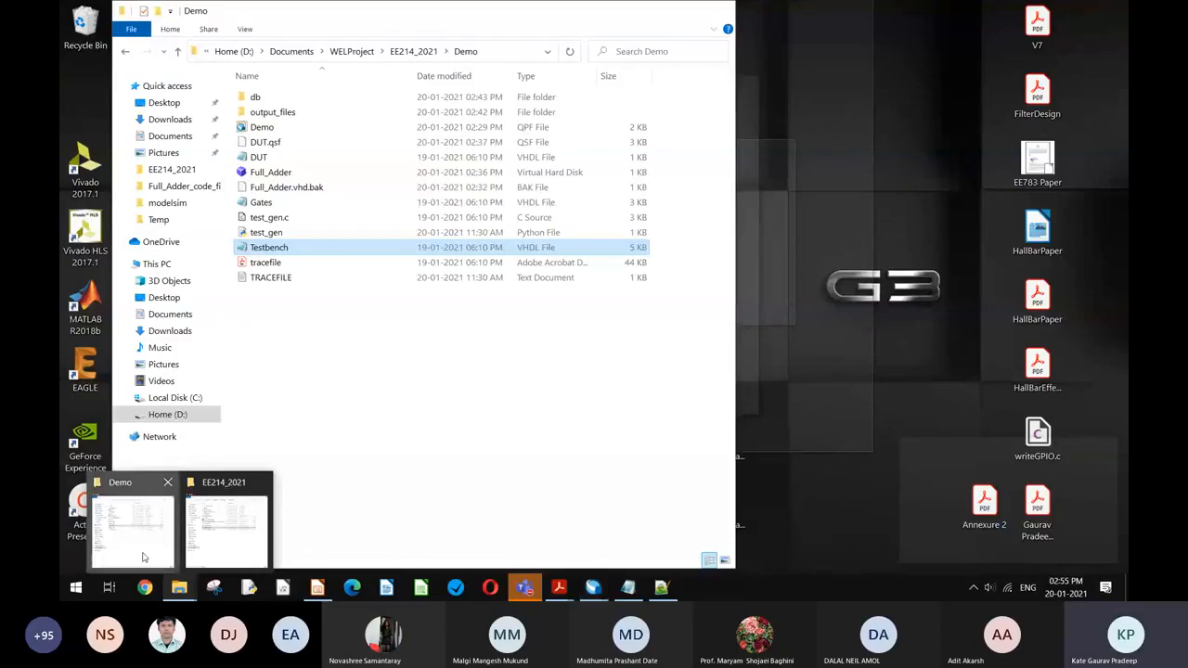
click(143, 557)
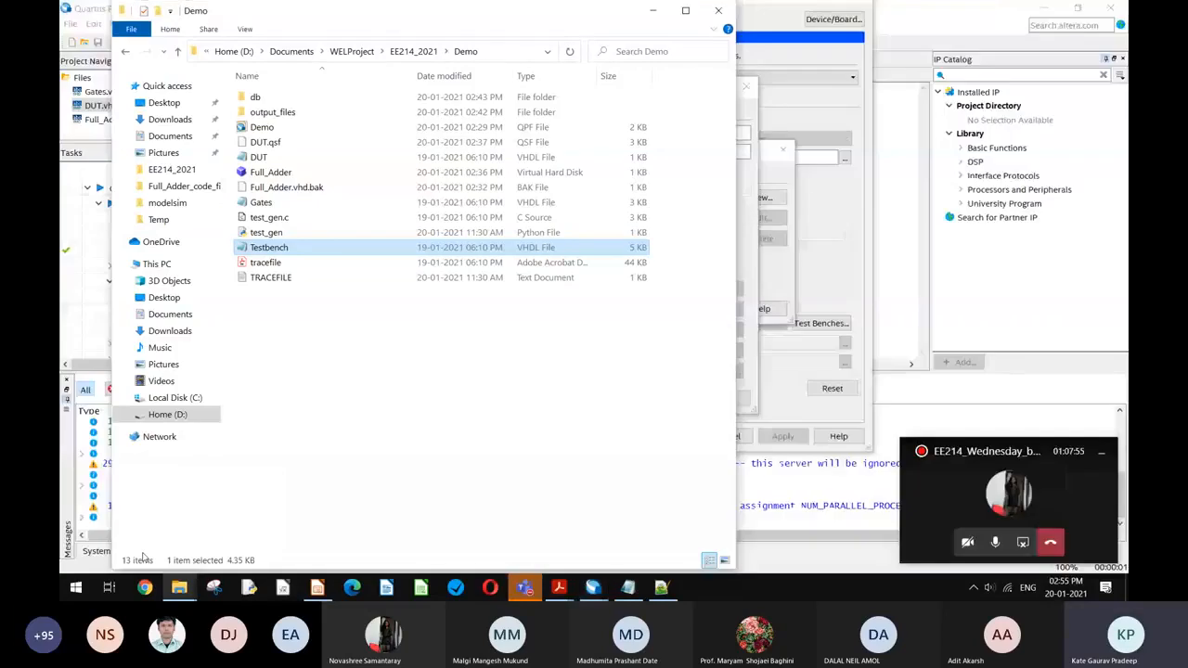
click(741, 267)
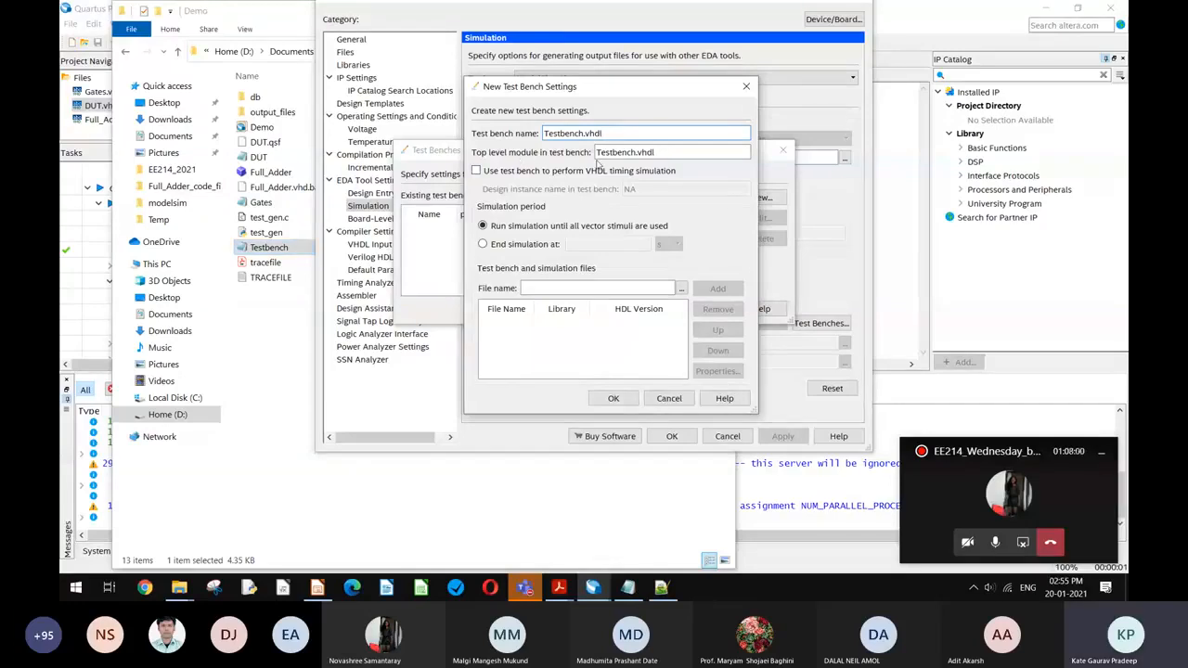
Step: Set the top level module in the test bench to Testbench, without the .vhdl extension
click(656, 152)
key(BackSpace)
key(BackSpace)
key(BackSpace)
key(BackSpace)
key(BackSpace)
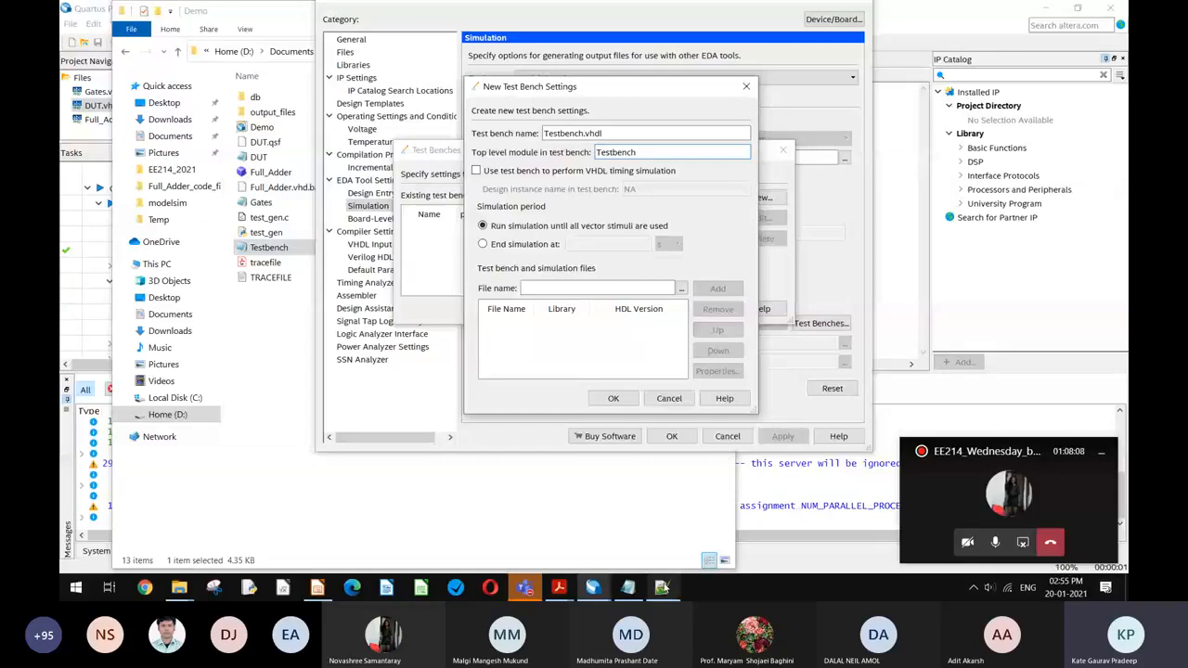
Step: Enable VHDL timing simulation and set the design instance name to dut_instance, copied from the Testbench.vhdl code in Notepad++
click(663, 588)
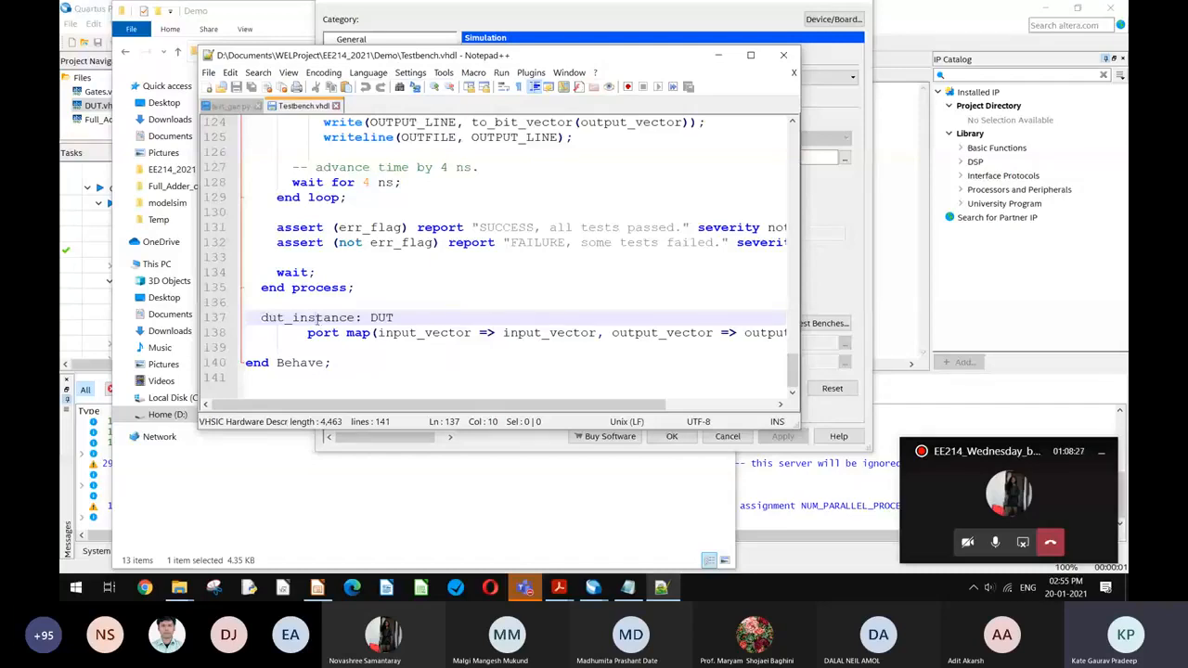
double_click(317, 318)
key(ctrl+c)
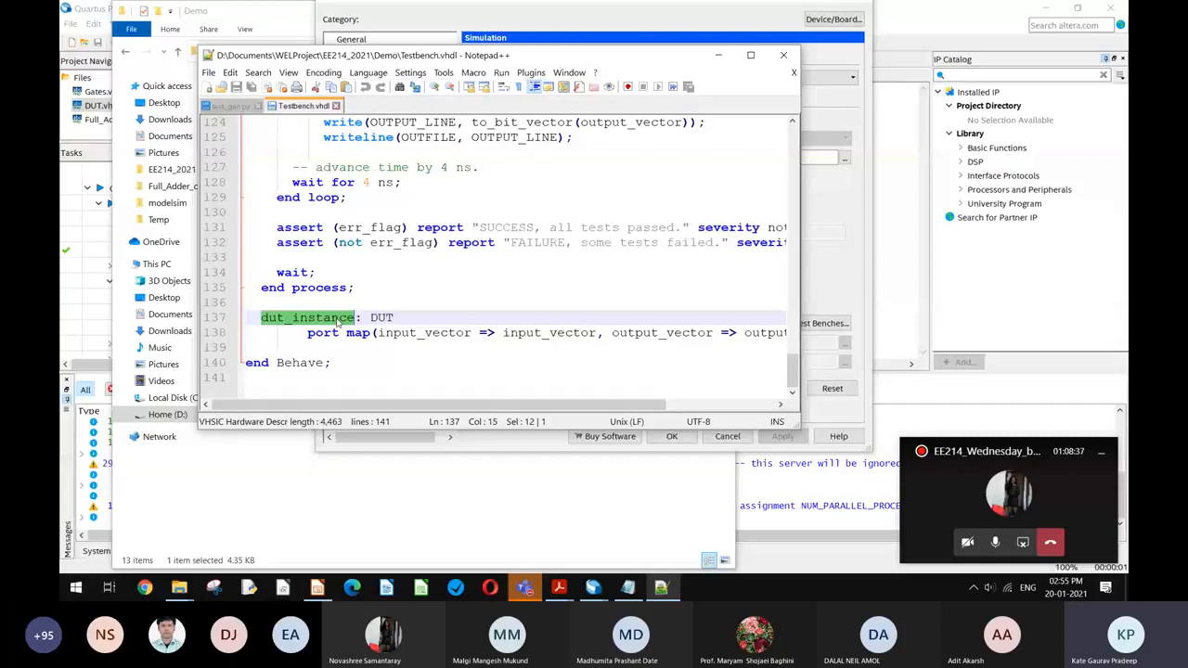
click(717, 58)
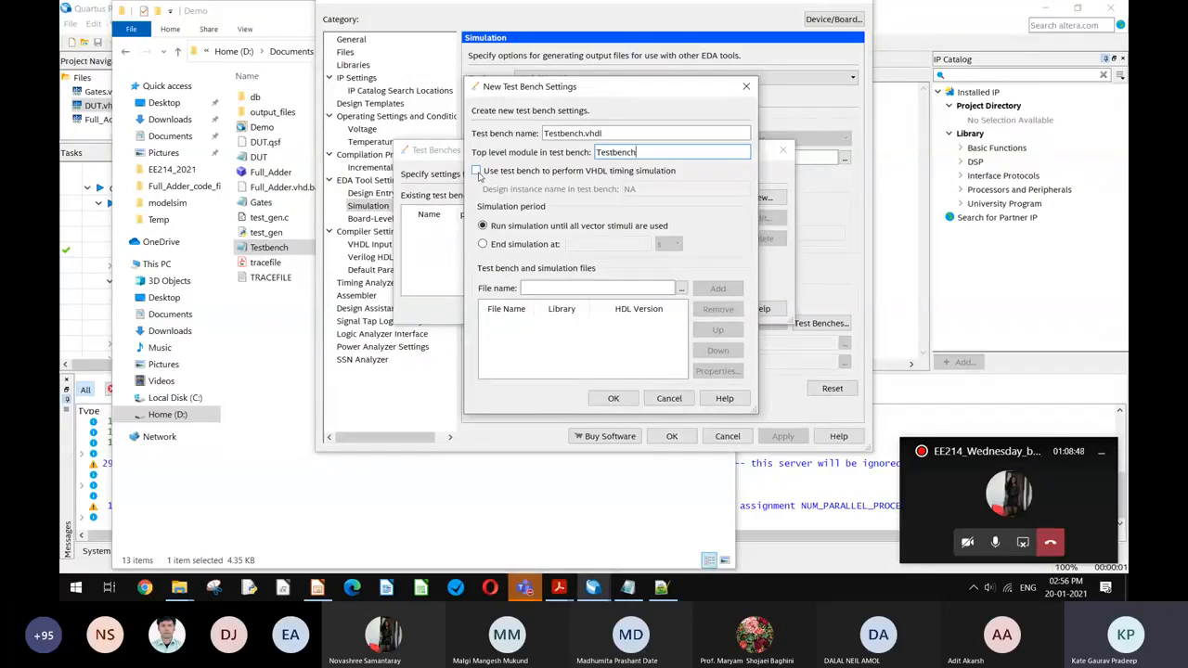
click(477, 174)
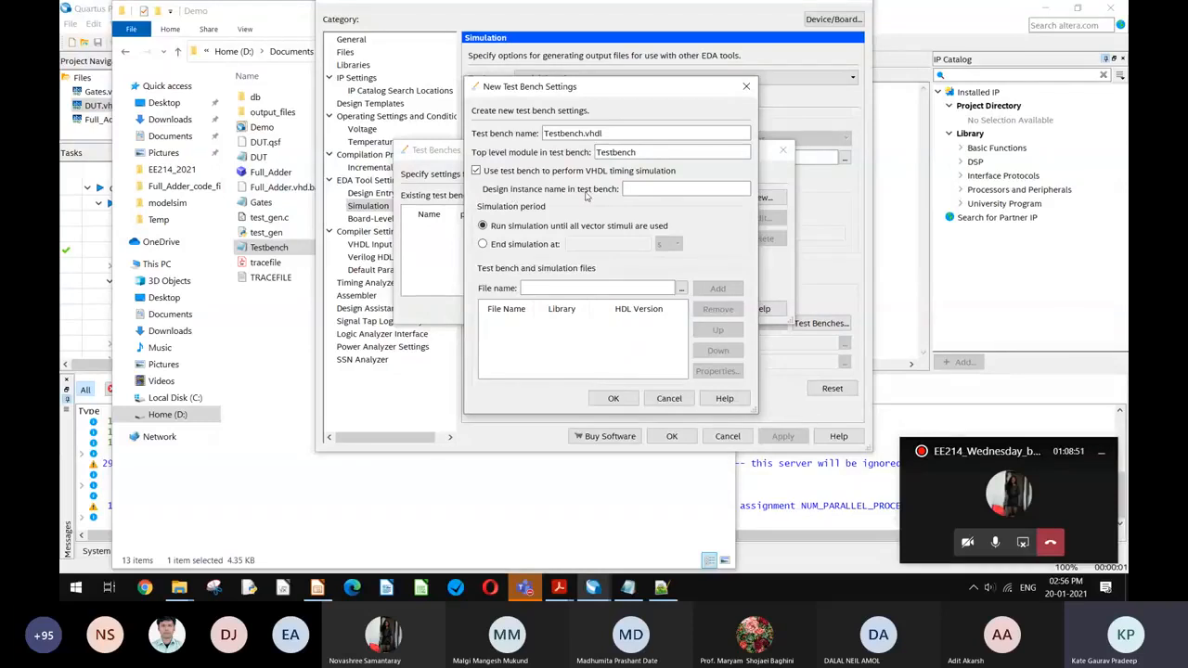
click(631, 189)
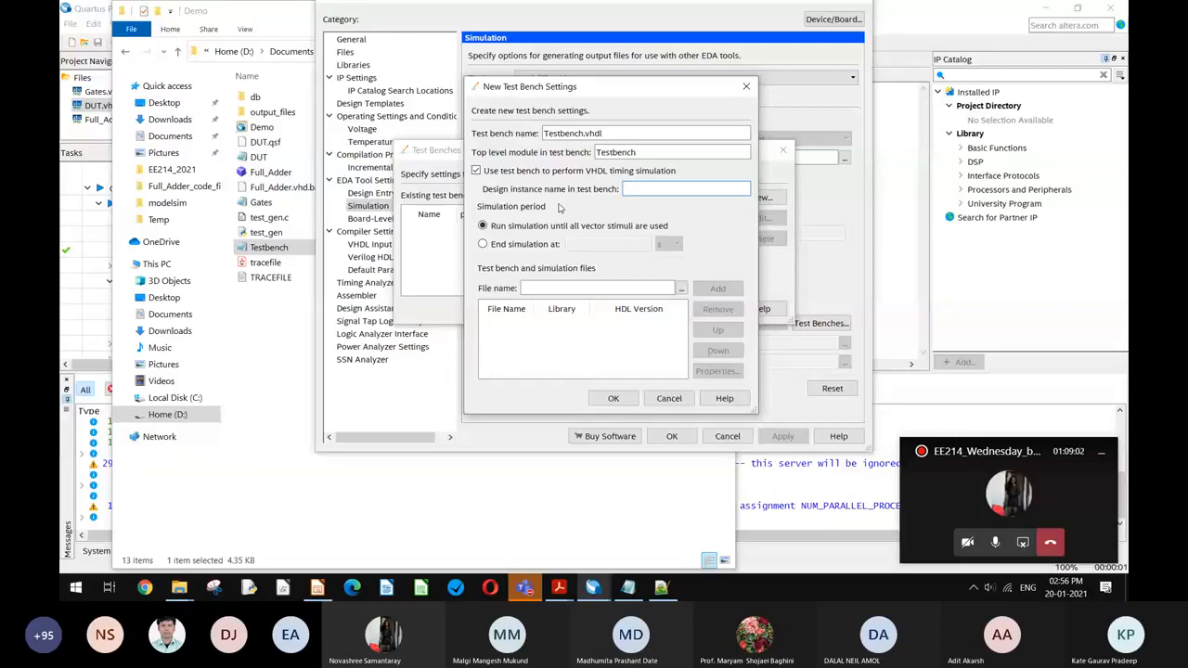
key(ctrl+v)
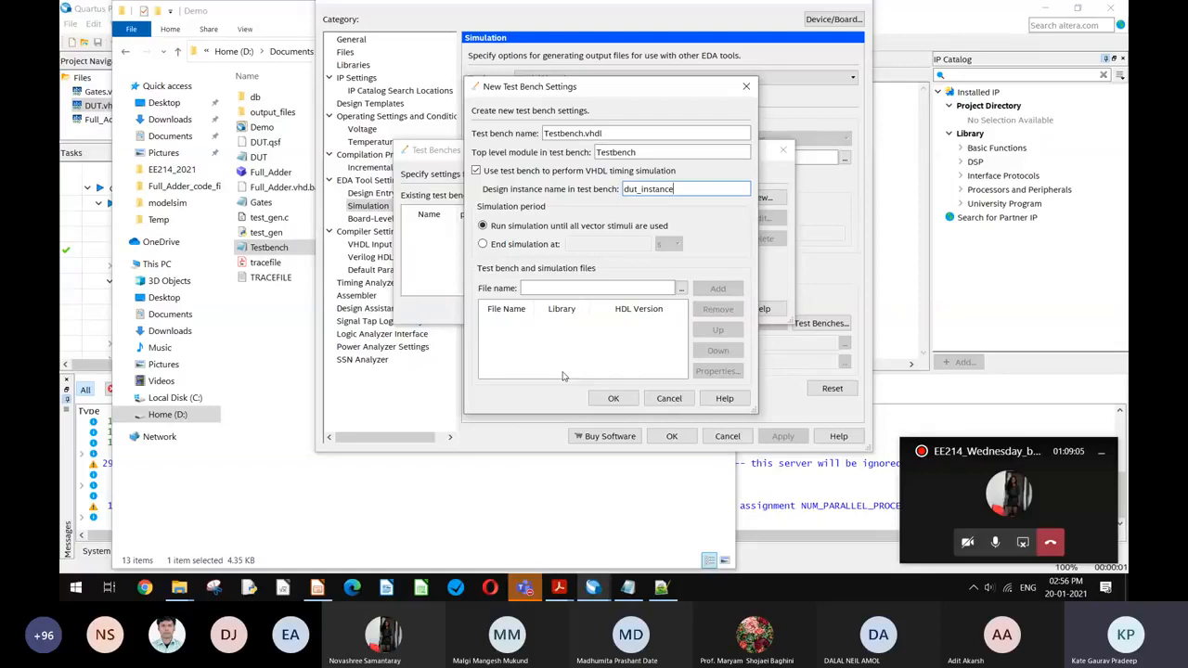
Step: Add Testbench.vhdl and TRACEFILE.txt from the Demo folder as test bench and simulation files, and confirm the new test bench
click(681, 288)
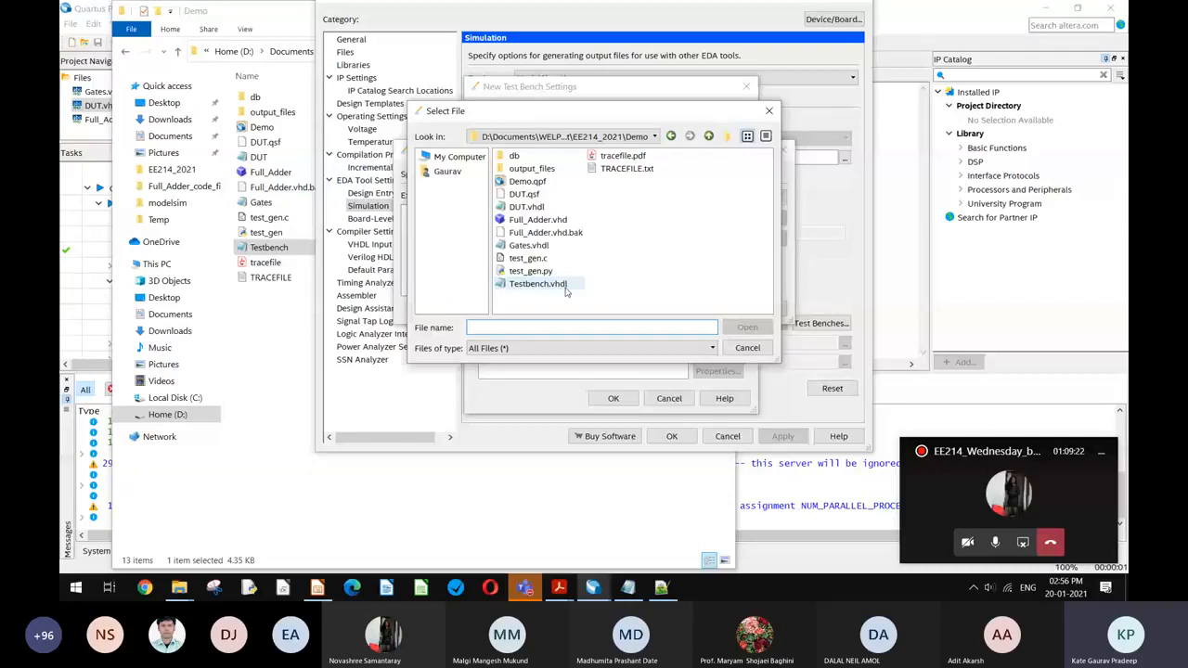
click(538, 284)
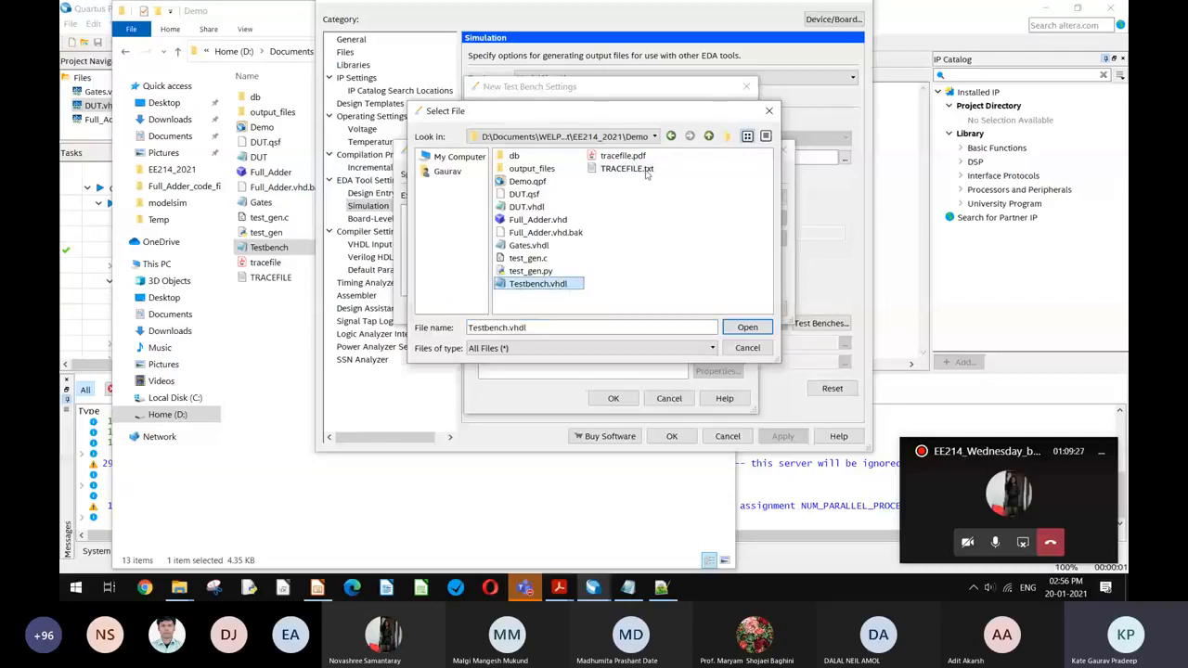
ctrl+click(628, 169)
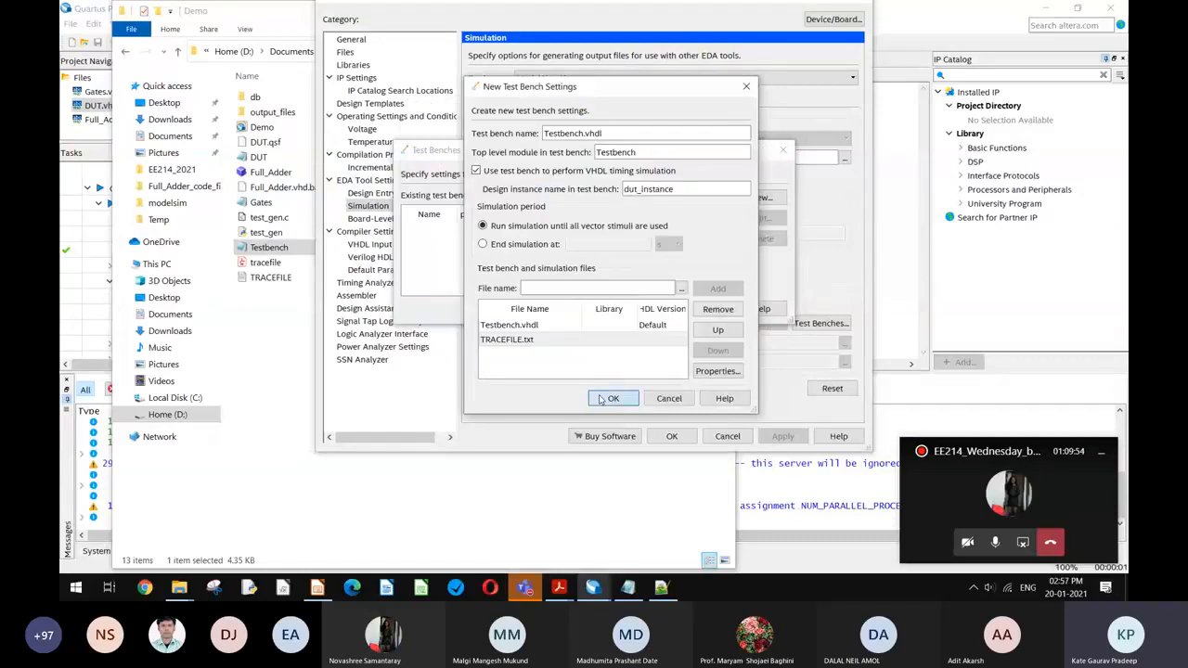
click(599, 399)
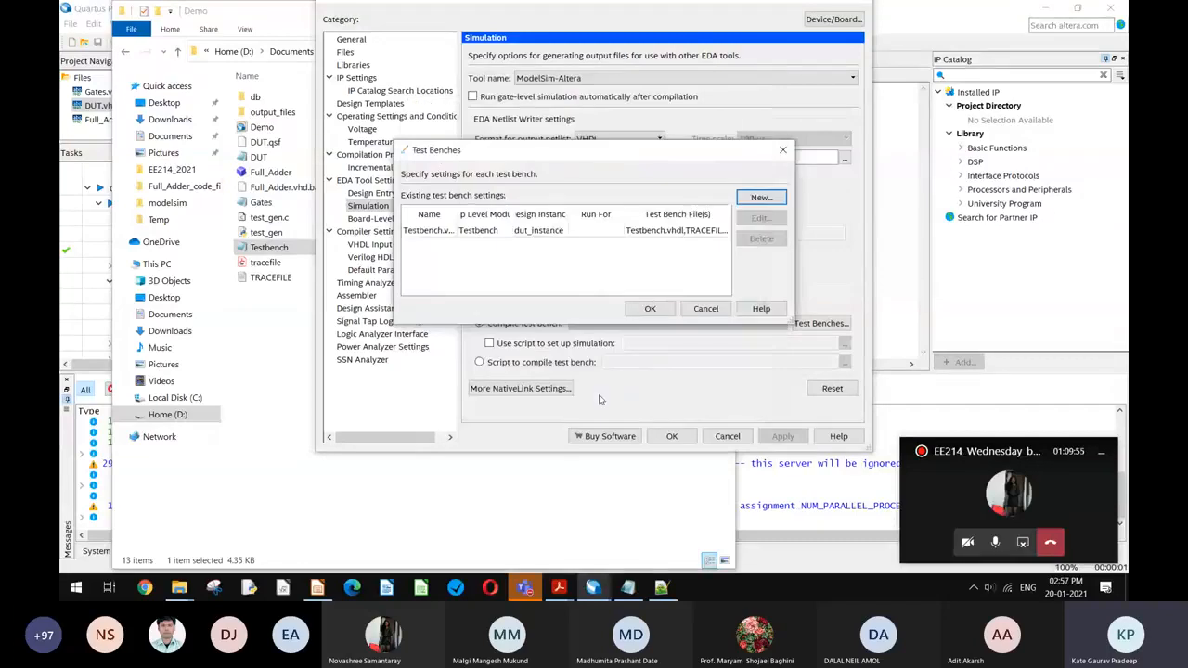
Step: Apply the simulation settings with Testbench.vhdl as the compile test bench, and rerun Analysis & Elaboration in the main Quartus window
click(648, 308)
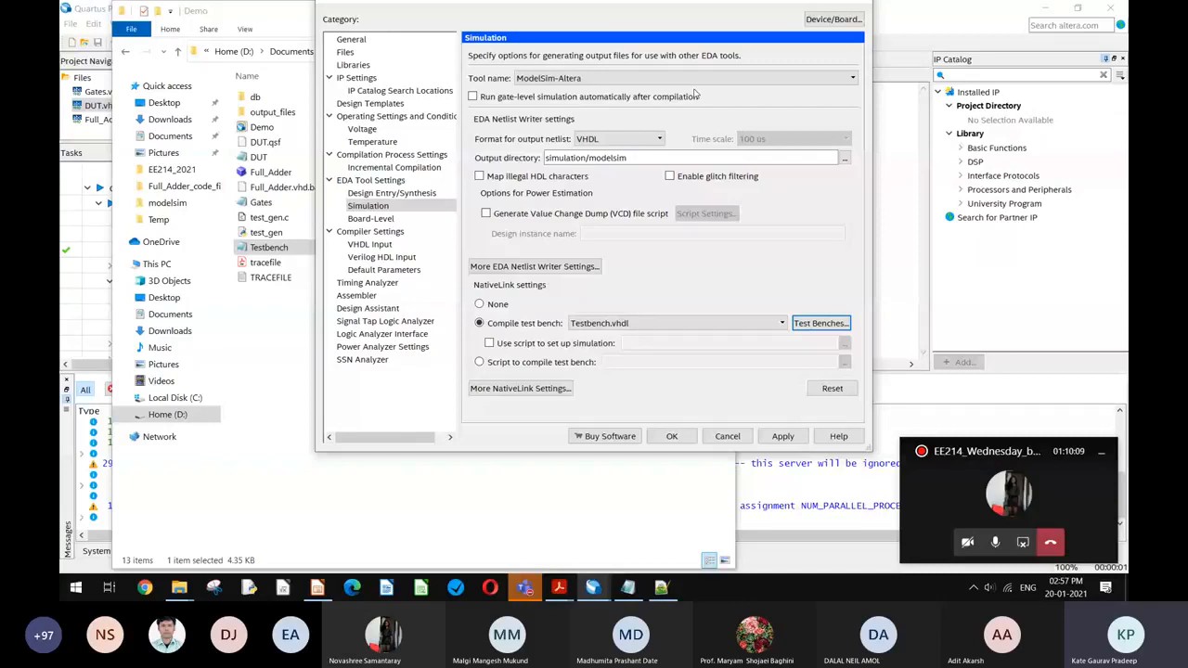
click(783, 435)
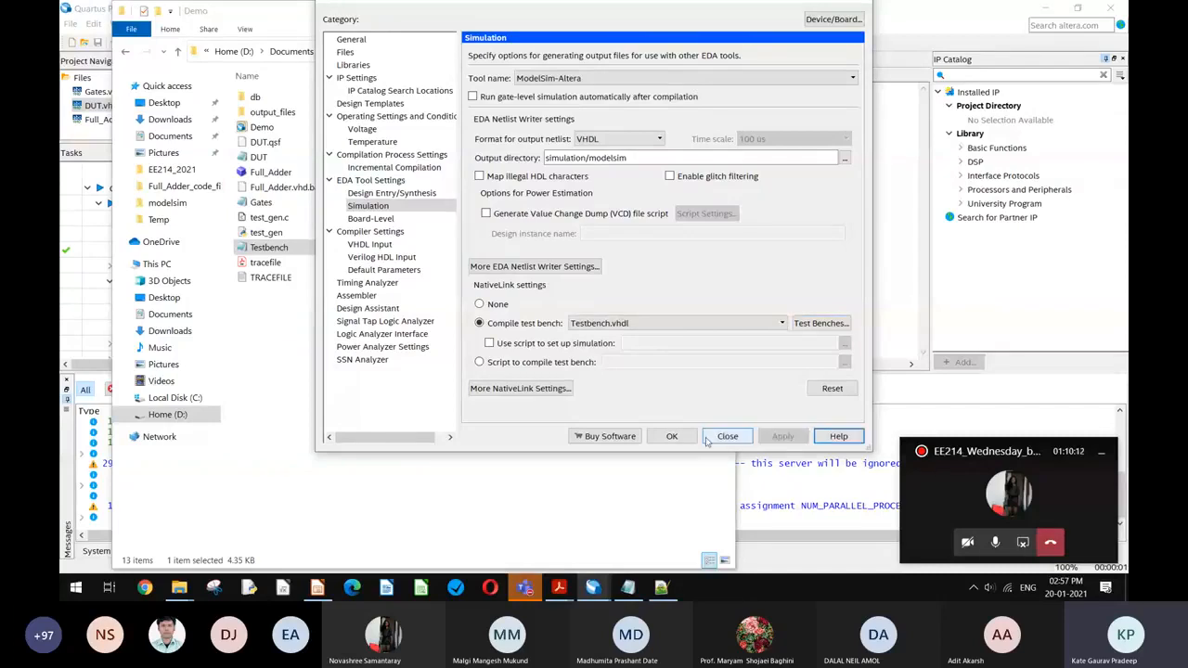
click(717, 437)
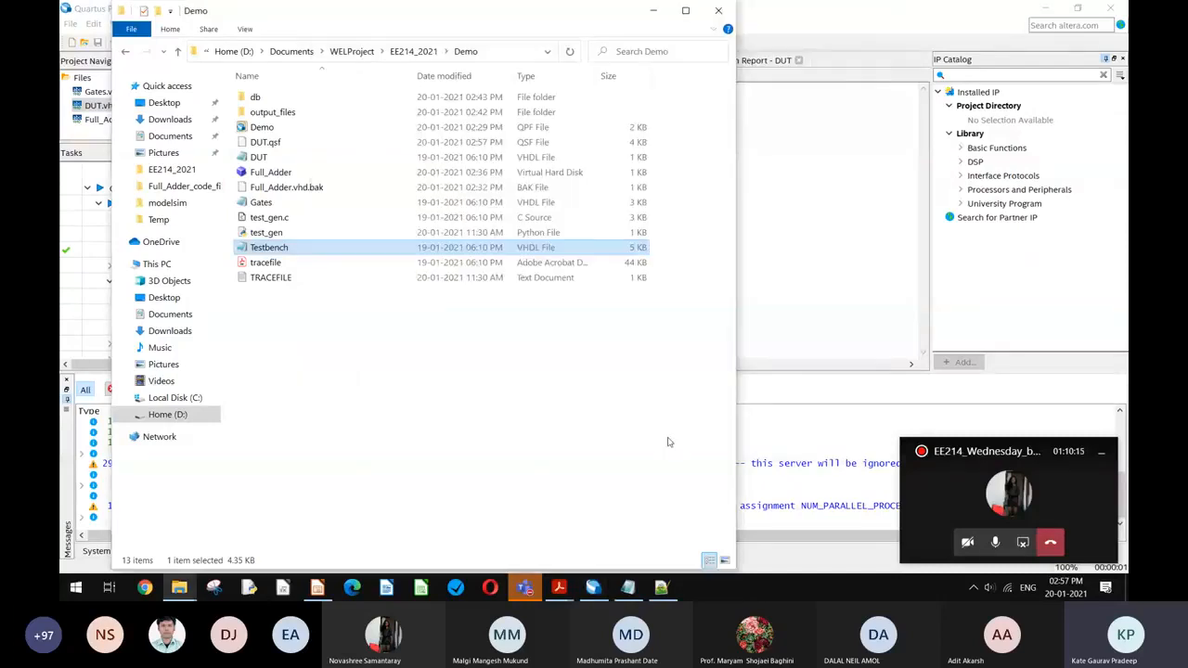
click(769, 298)
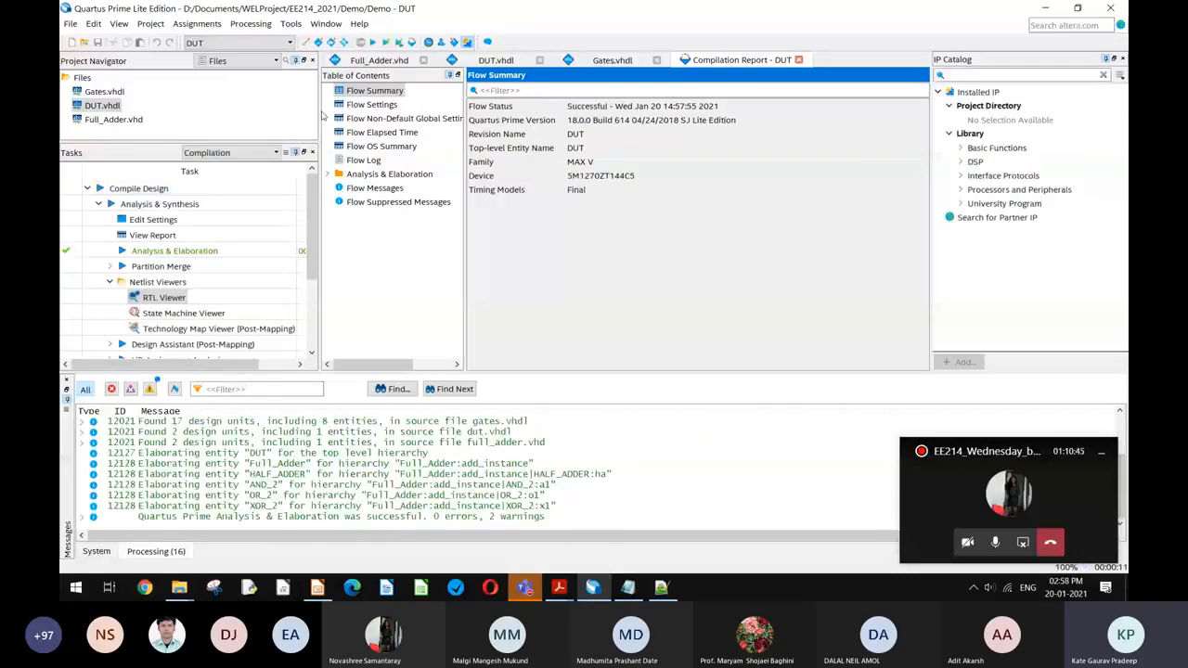
Step: Check the topic outline on page 3 of the Blue Curve PDF in Acrobat Reader, and return to Quartus Prime
mouse_move(593, 585)
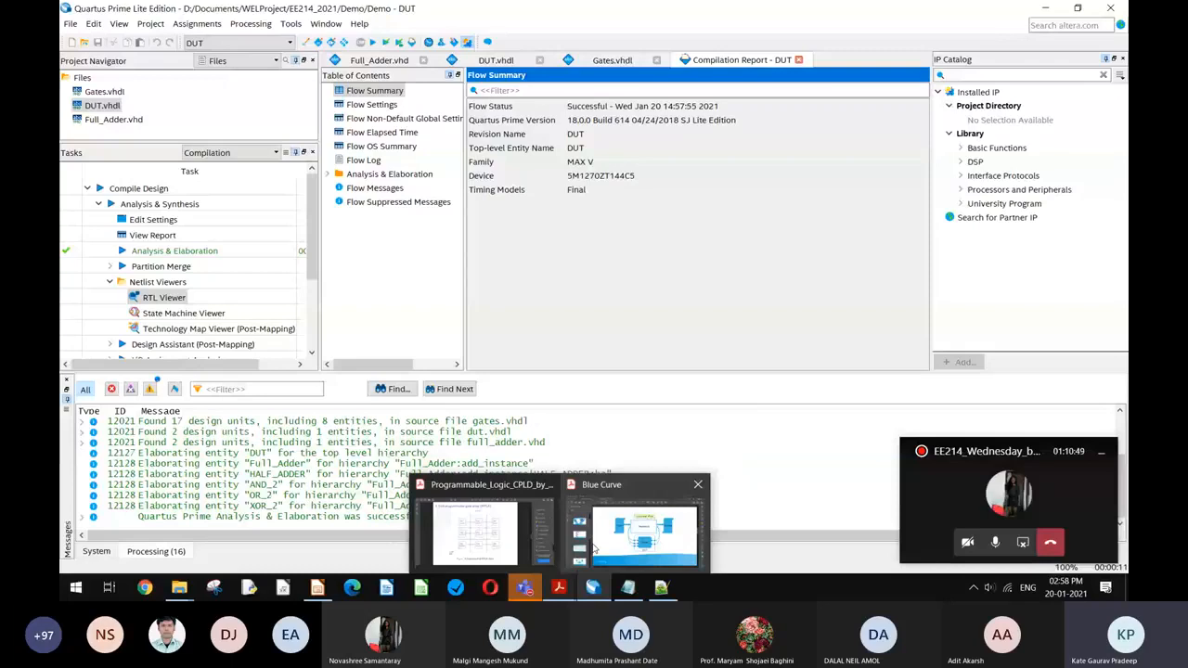
click(593, 550)
double_click(602, 363)
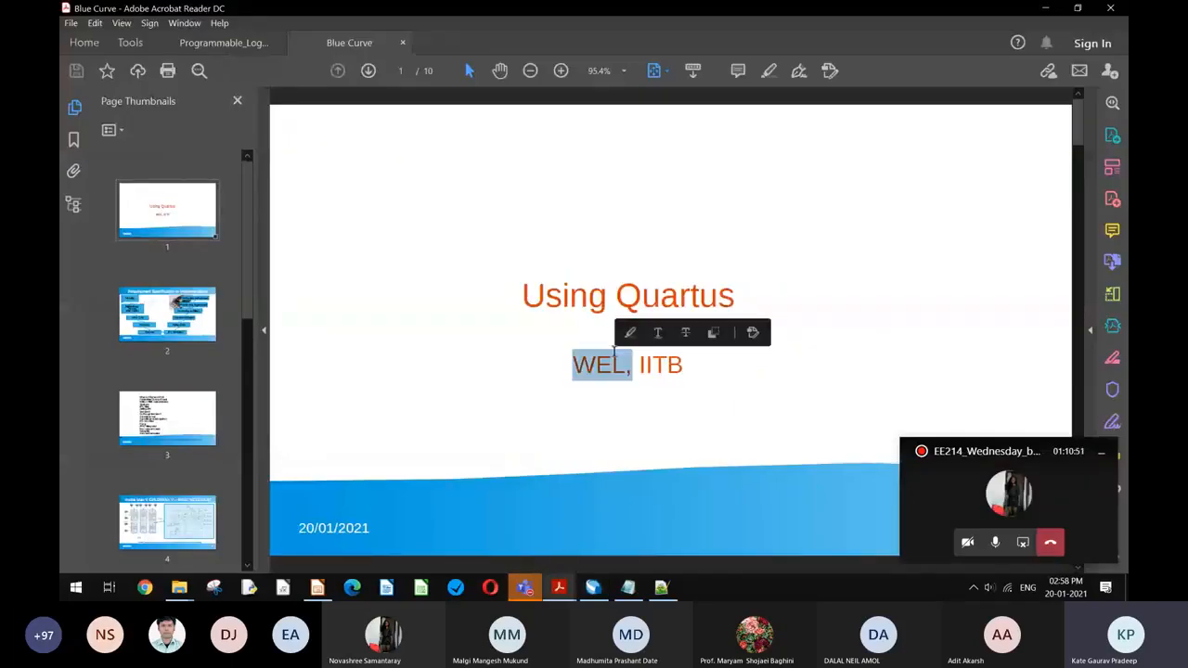
click(158, 427)
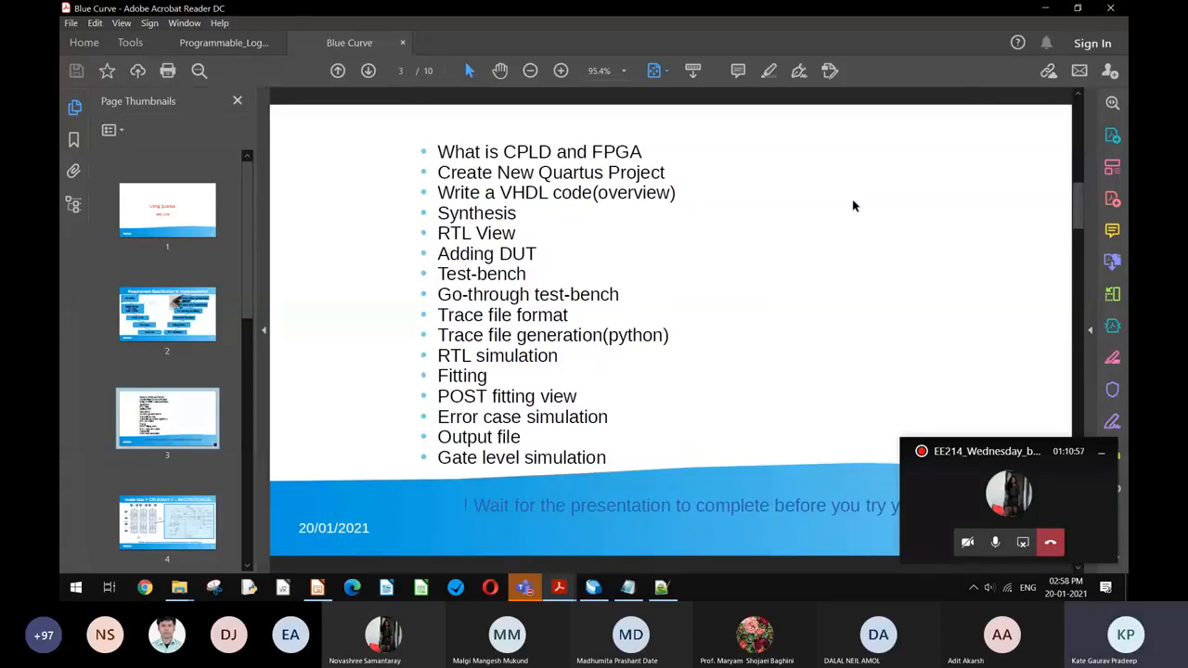
click(1049, 12)
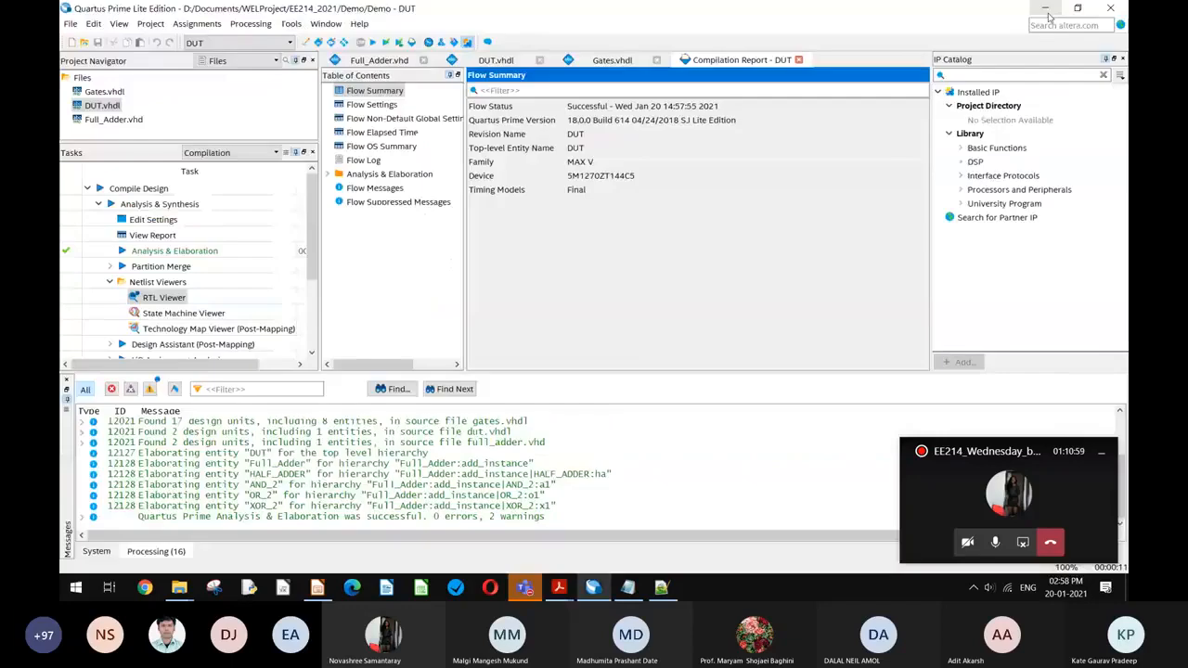
Step: Run the RTL simulation of the DUT project in ModelSim
click(291, 24)
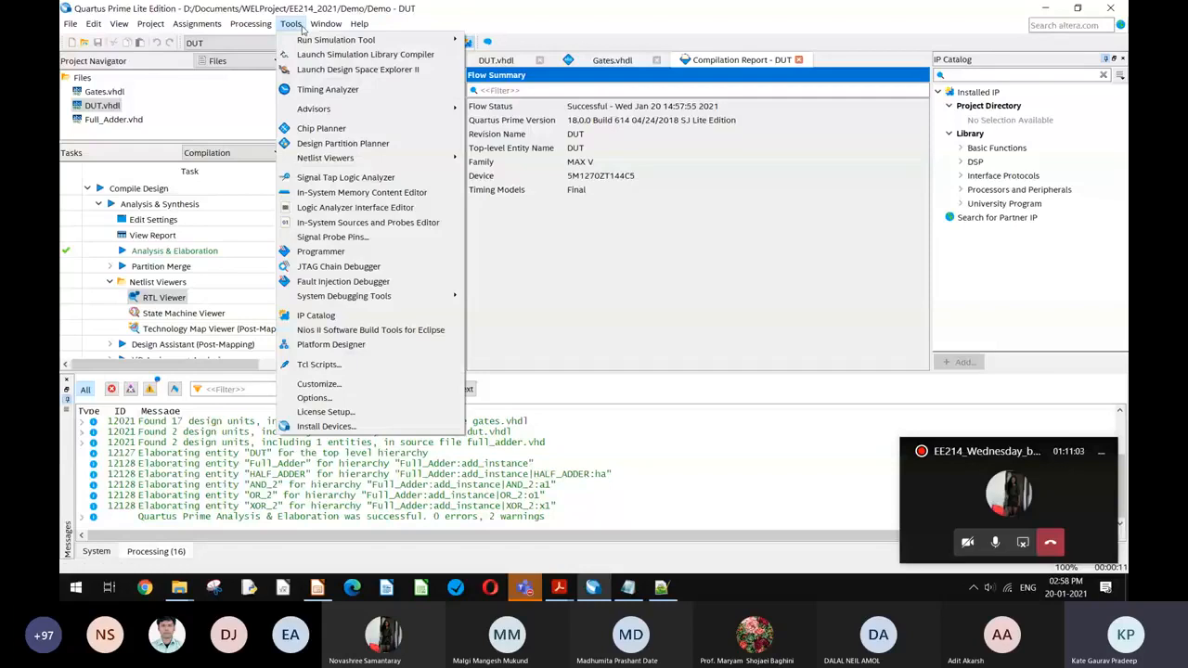
mouse_move(325, 24)
mouse_move(449, 43)
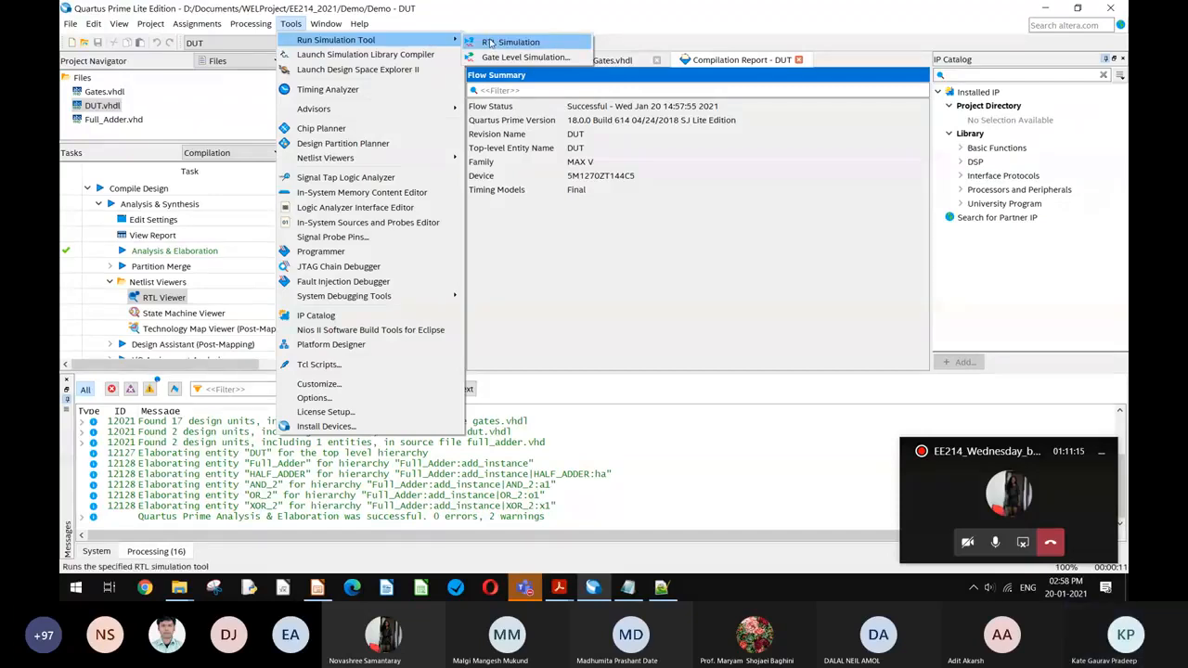
click(509, 43)
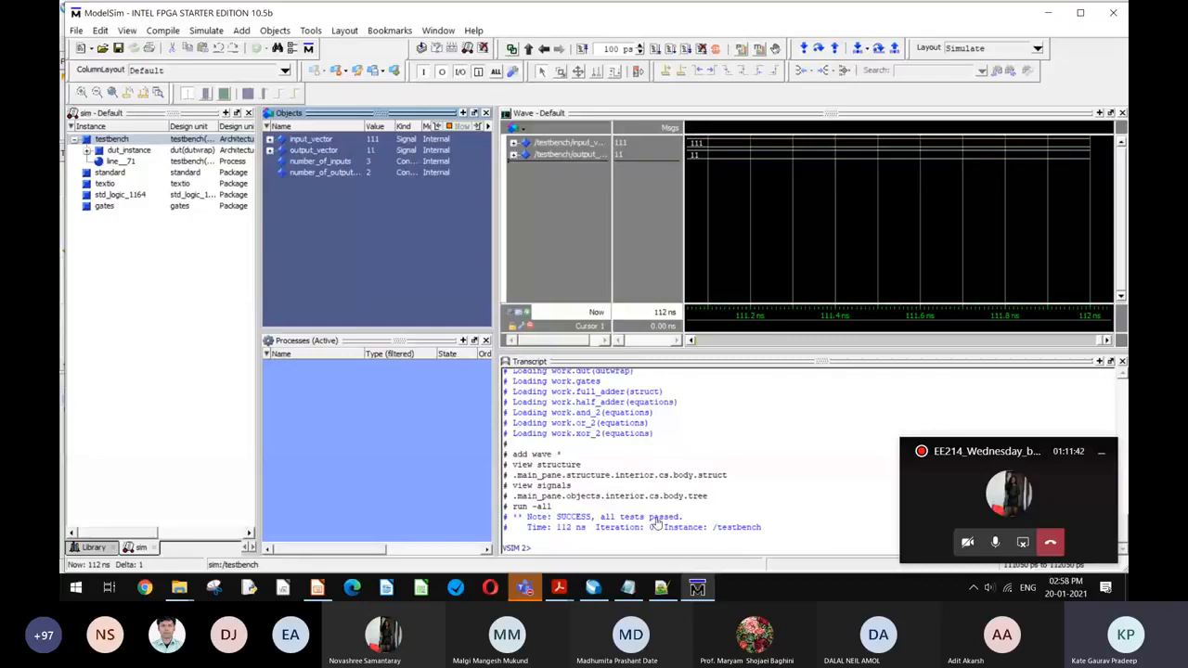
Step: Examine the full waveform in ModelSim with the input and output vectors expanded into individual bits, and minimize the simulator
click(798, 162)
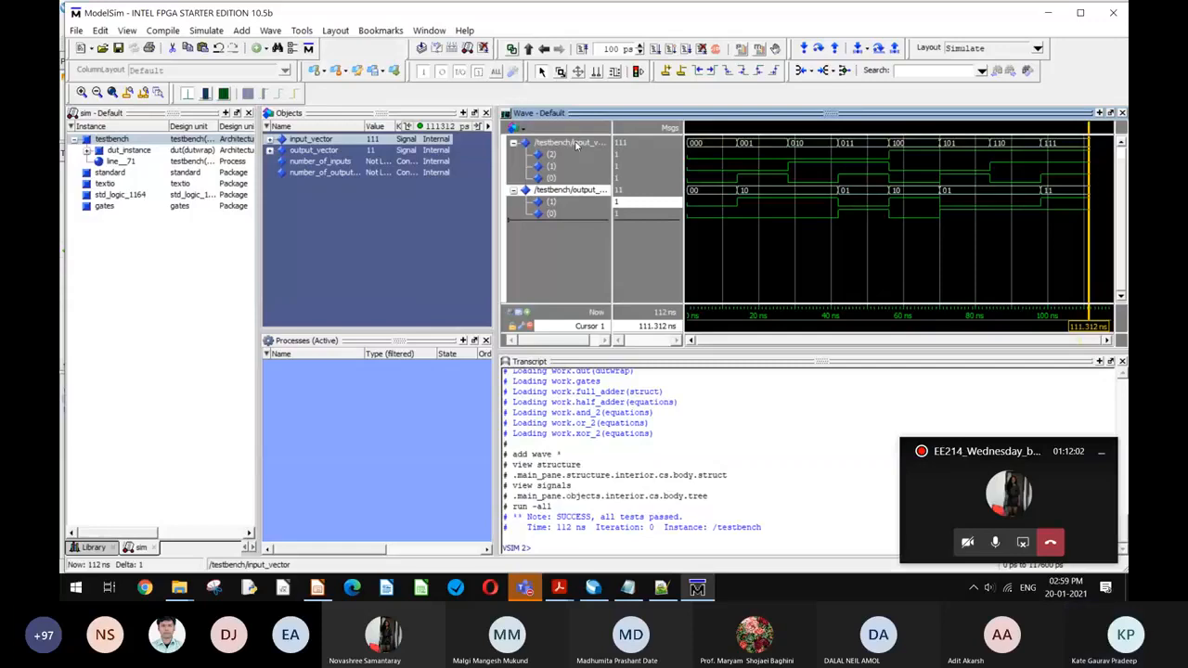
key(Down)
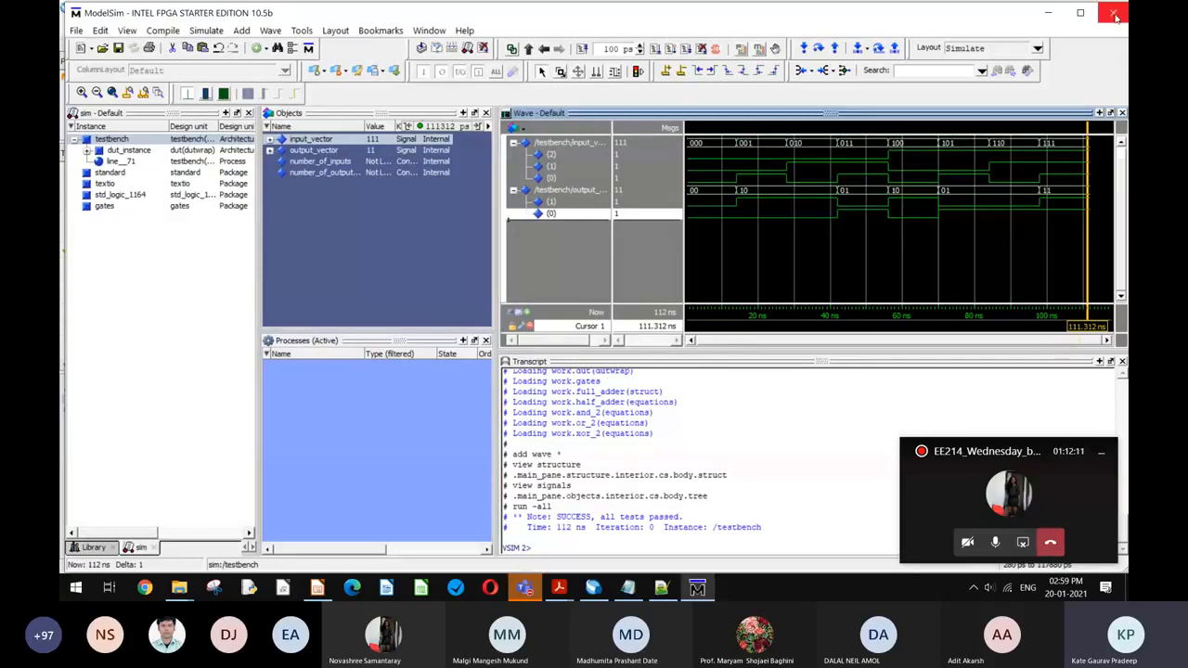
click(1052, 13)
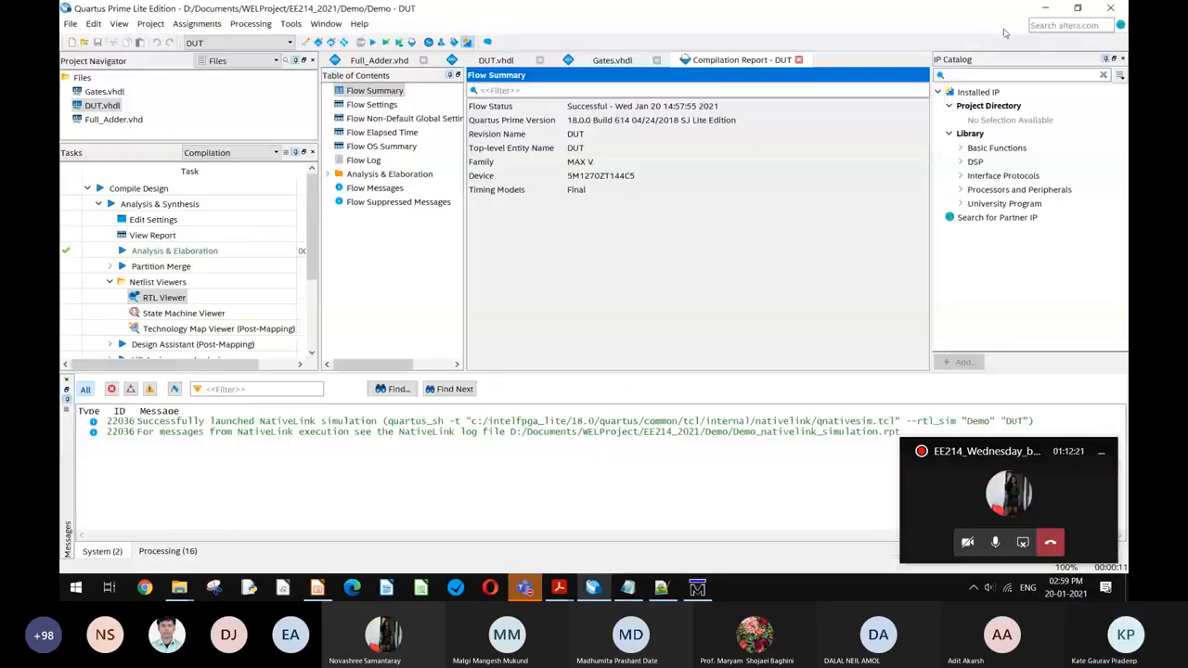
Step: Open the TRACEFILE text document from the Demo folder in Notepad, and move and widen its window to review the test vectors
mouse_move(179, 588)
mouse_move(196, 557)
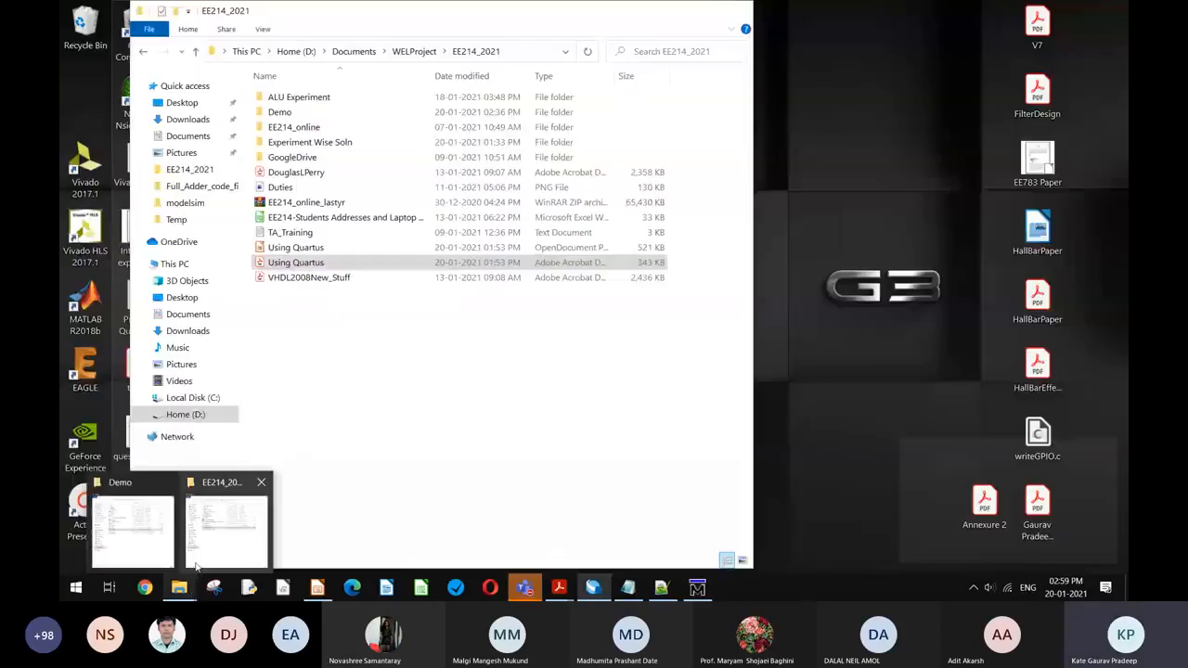
click(133, 529)
double_click(534, 309)
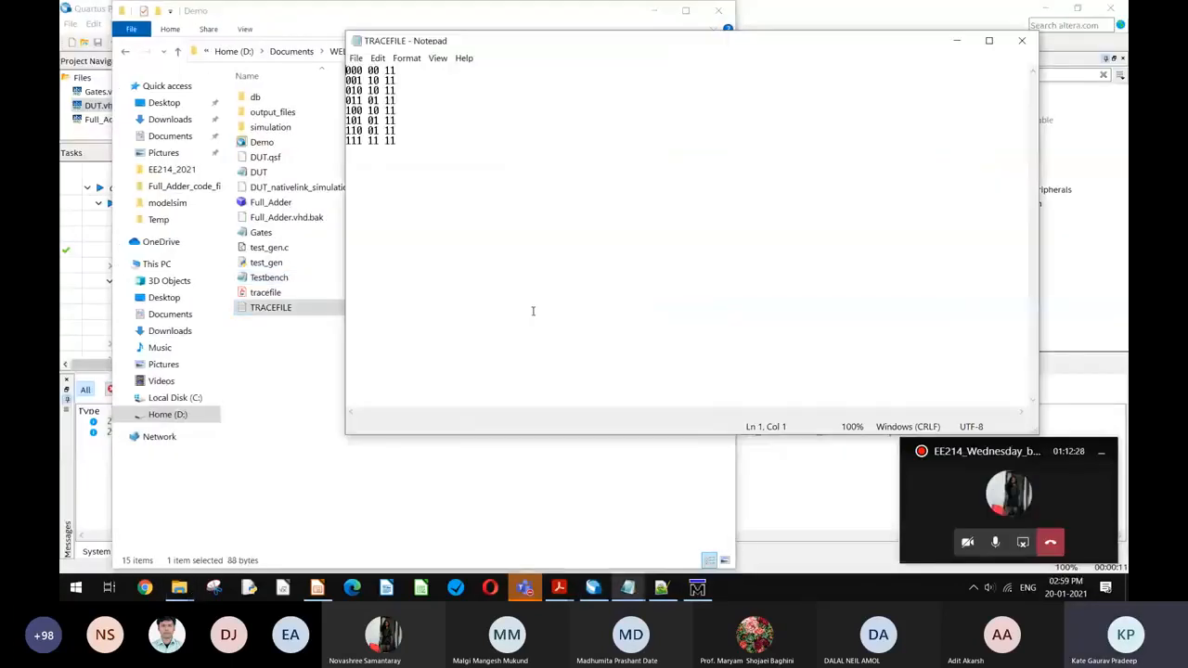
drag(623, 31, 726, 149)
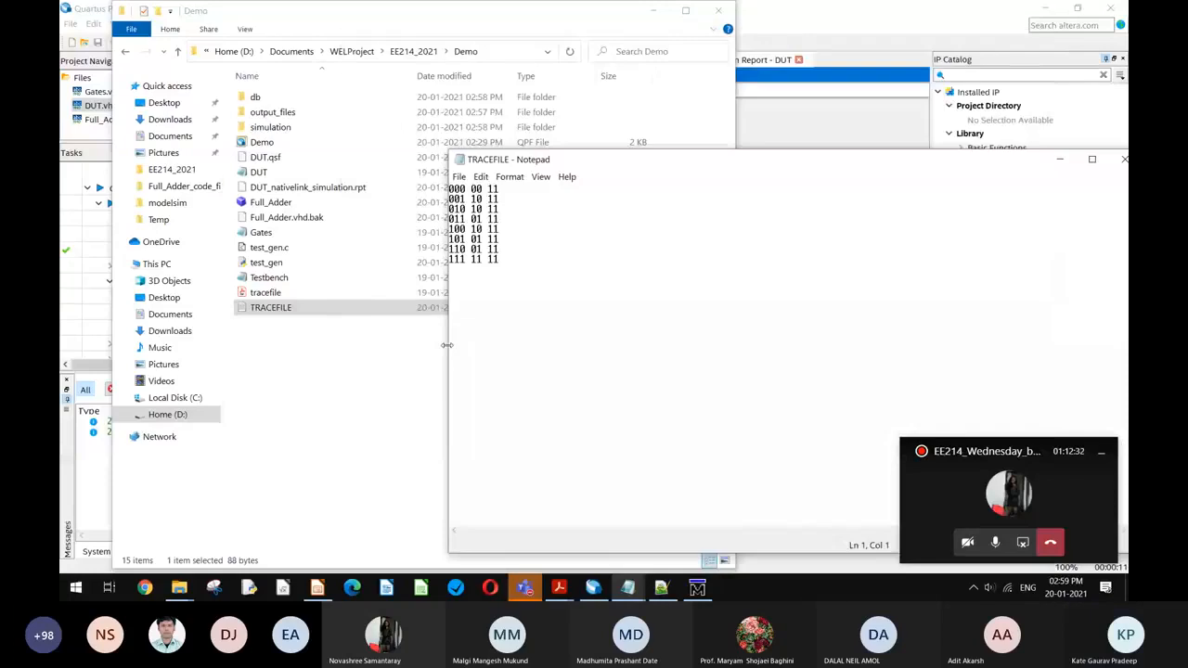
drag(446, 345, 332, 344)
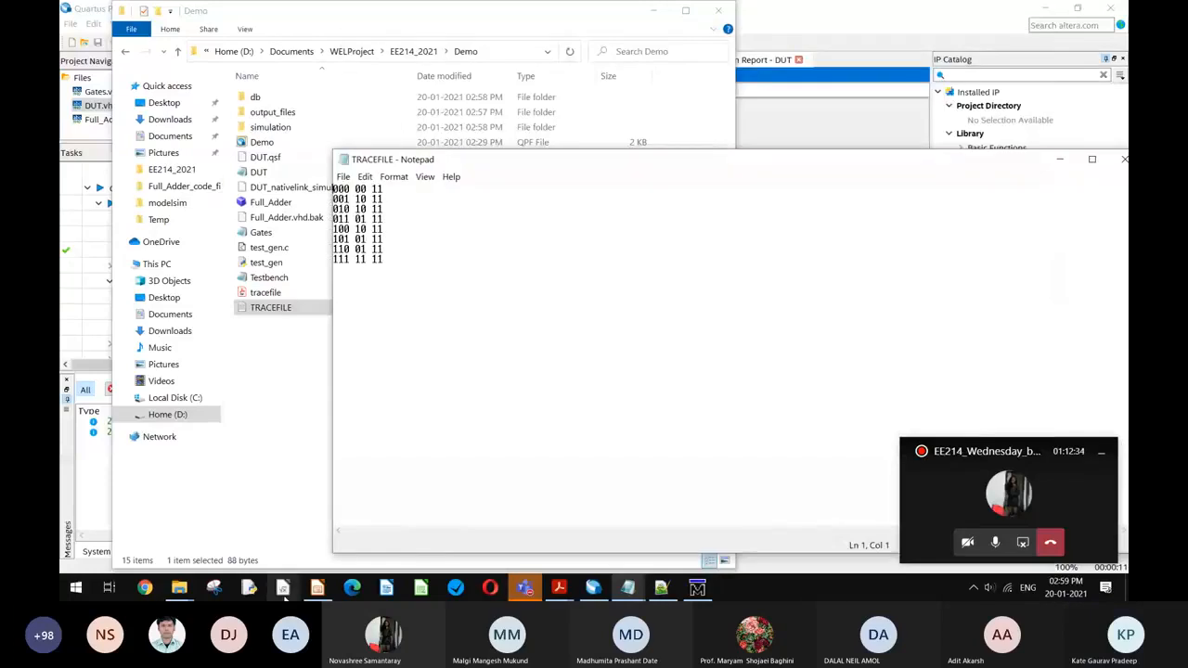
mouse_move(559, 590)
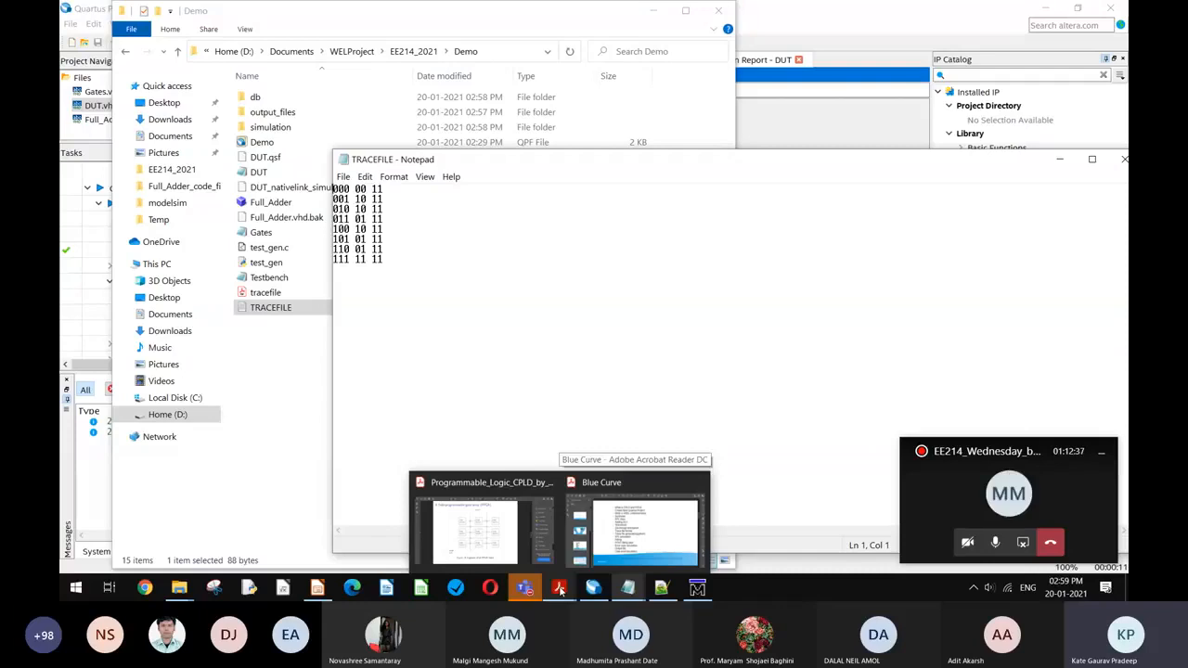
click(498, 372)
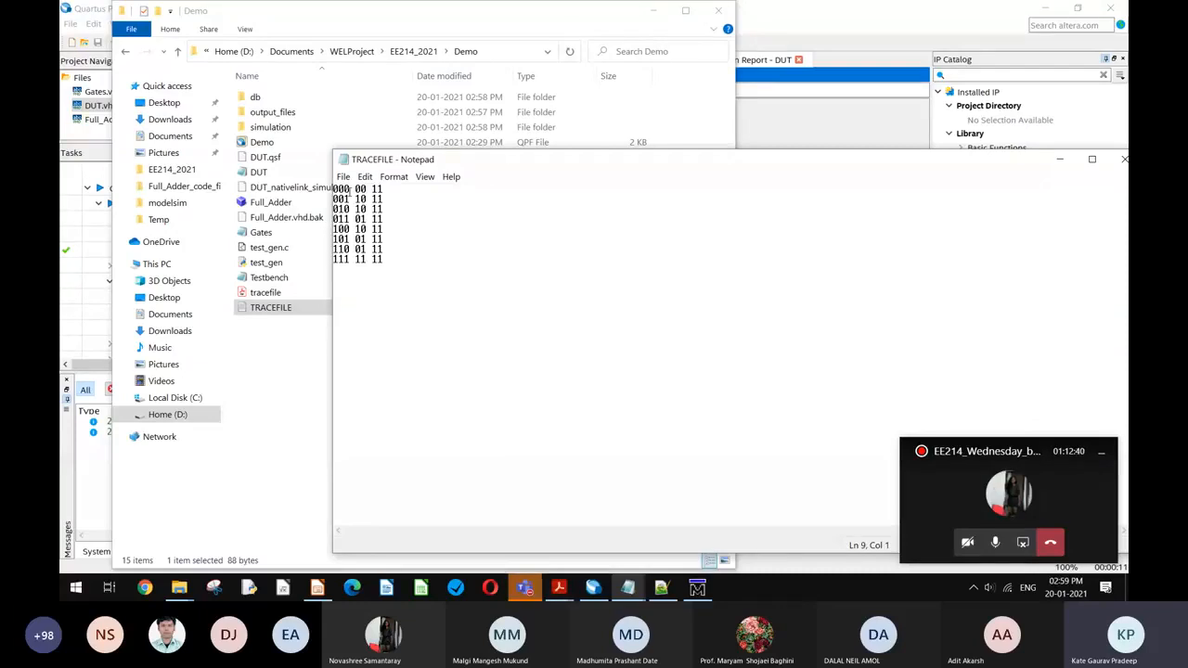
Step: Highlight the input bits of the first and last test vectors in TRACEFILE, 000 and 111
drag(350, 190, 333, 189)
click(347, 260)
drag(349, 260, 333, 259)
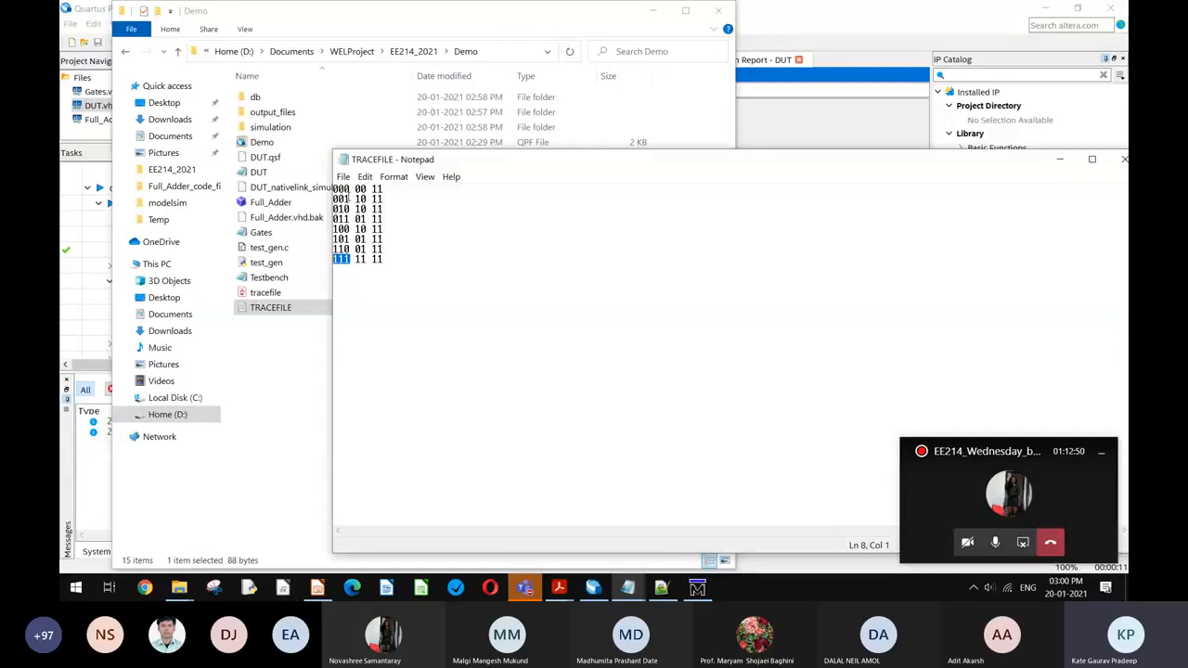
click(349, 189)
key(shift+Home)
click(355, 190)
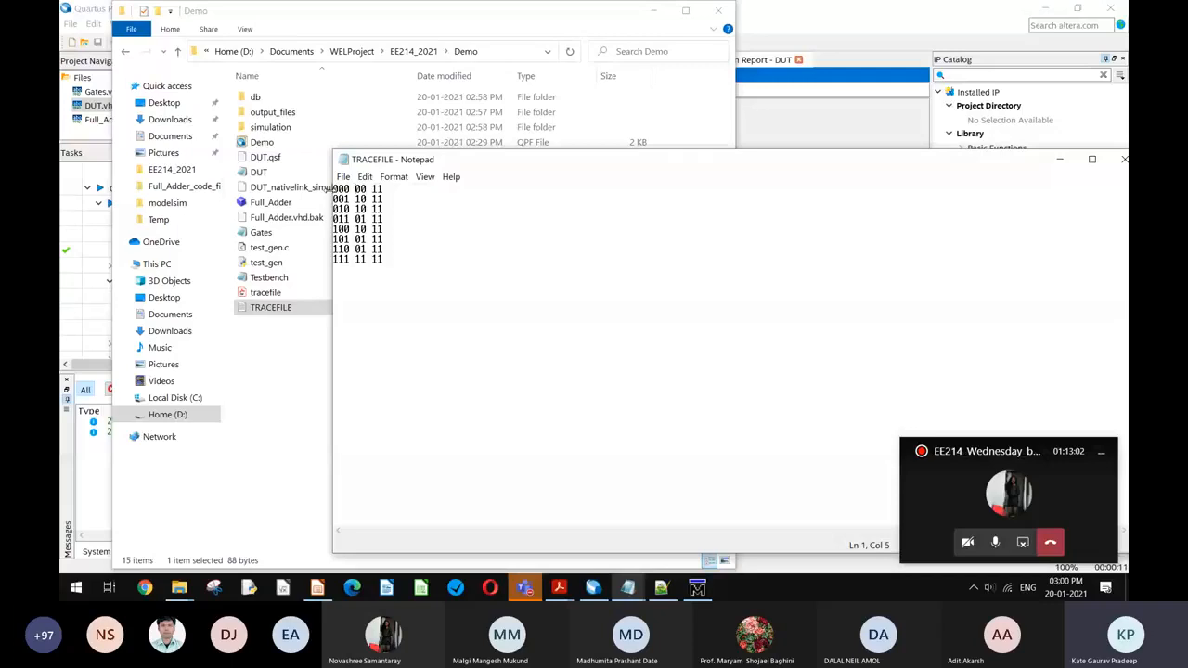
Step: Examine the two expected output bits of the 000 test vector in TRACEFILE
click(351, 191)
click(355, 190)
click(360, 190)
drag(360, 190, 357, 190)
click(361, 189)
drag(362, 191, 358, 189)
text(0)
click(376, 189)
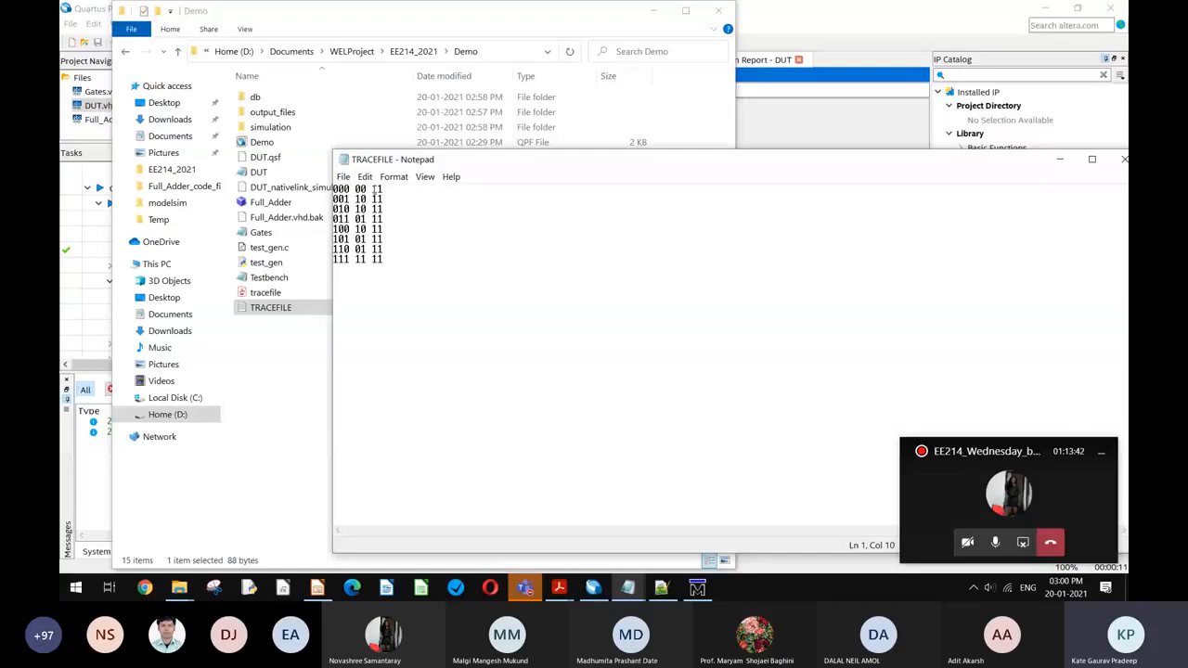
Step: Examine the mask bits at the end of the 000 test vector's row in TRACEFILE
click(371, 190)
drag(371, 190, 396, 188)
key(ctrl+End)
key(ctrl+shift+Left)
text(1)
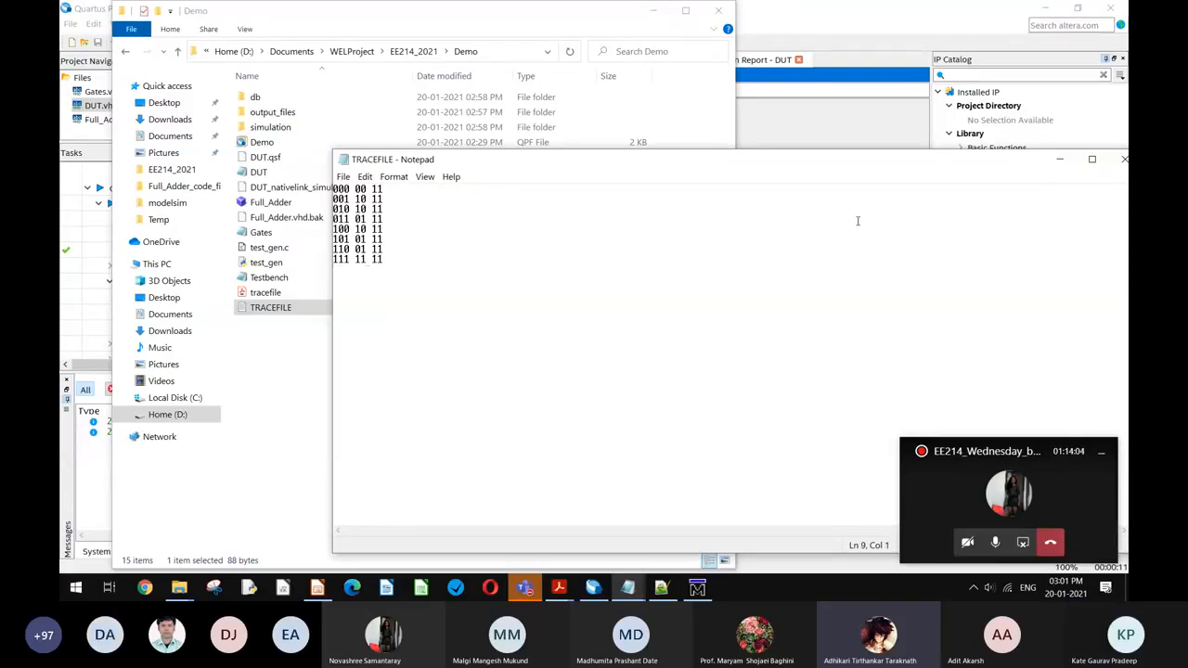
Step: Move the trace file window clear of the screen edge and highlight the mask and output bits of the 110 test vector
drag(889, 166, 748, 144)
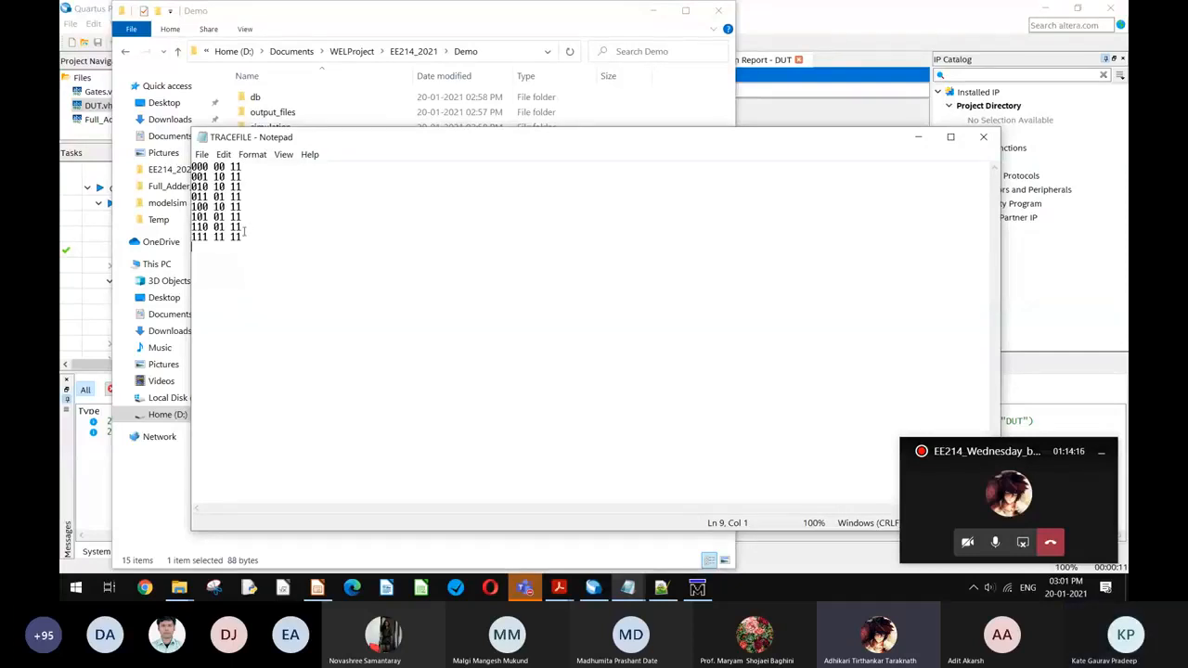
drag(242, 228, 231, 227)
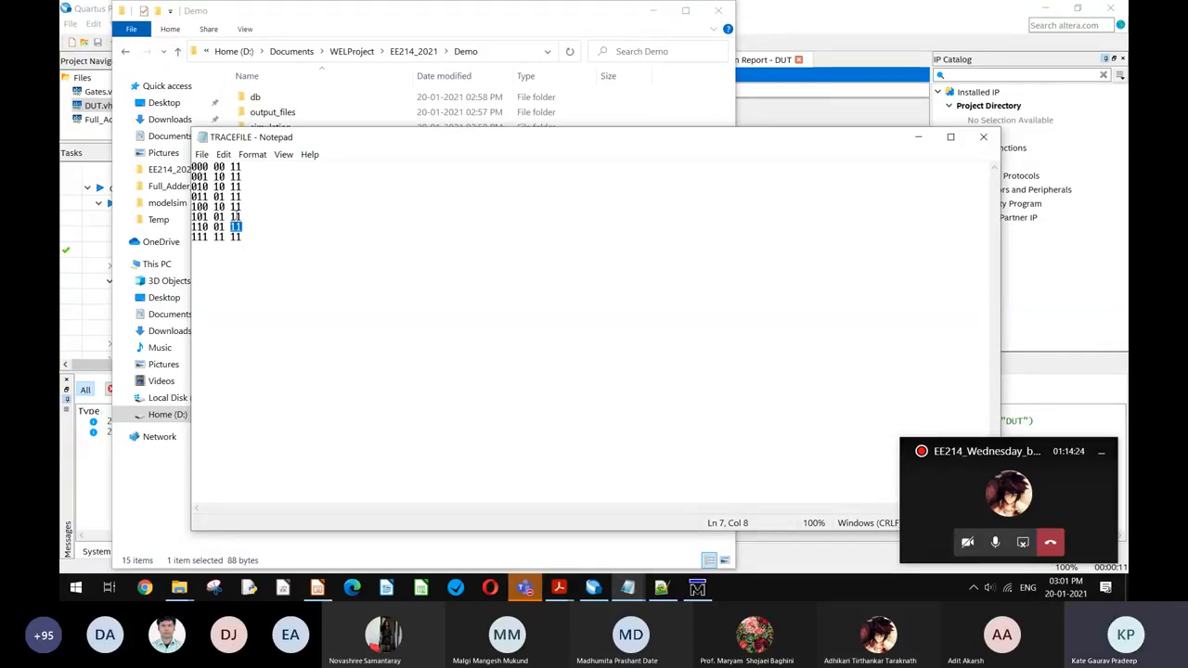
click(235, 227)
click(231, 227)
click(215, 226)
drag(215, 226, 221, 227)
Step: Highlight the input bits of the 001 test vector, and close the trace file
drag(210, 177, 191, 176)
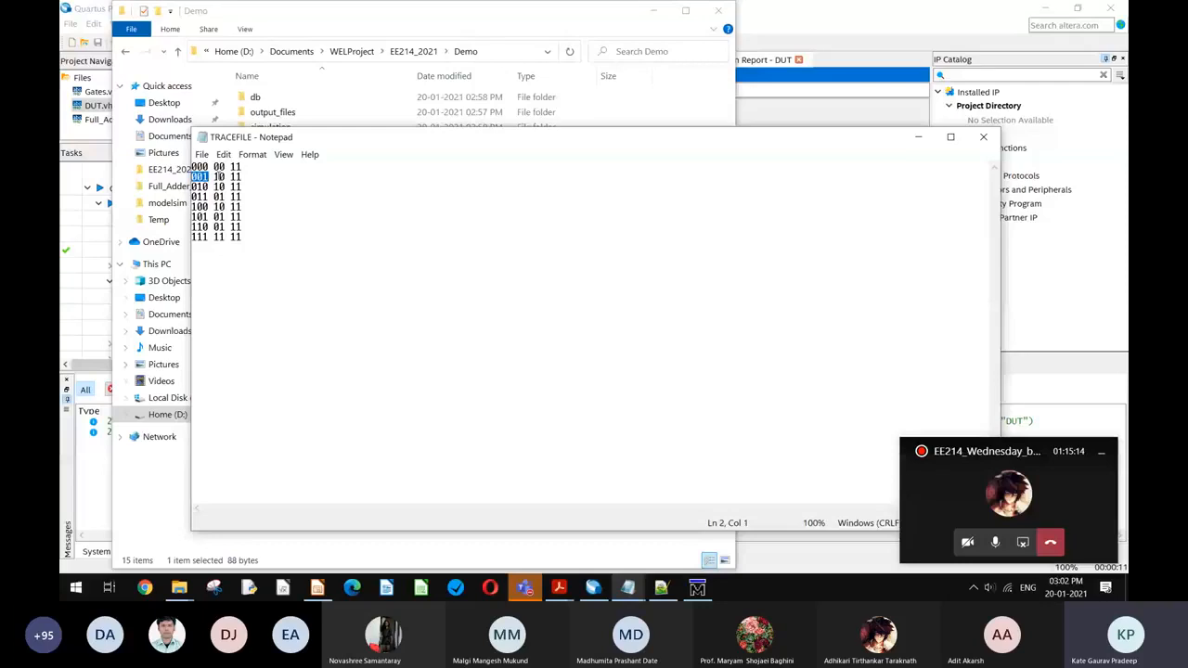
click(223, 177)
click(491, 233)
click(982, 136)
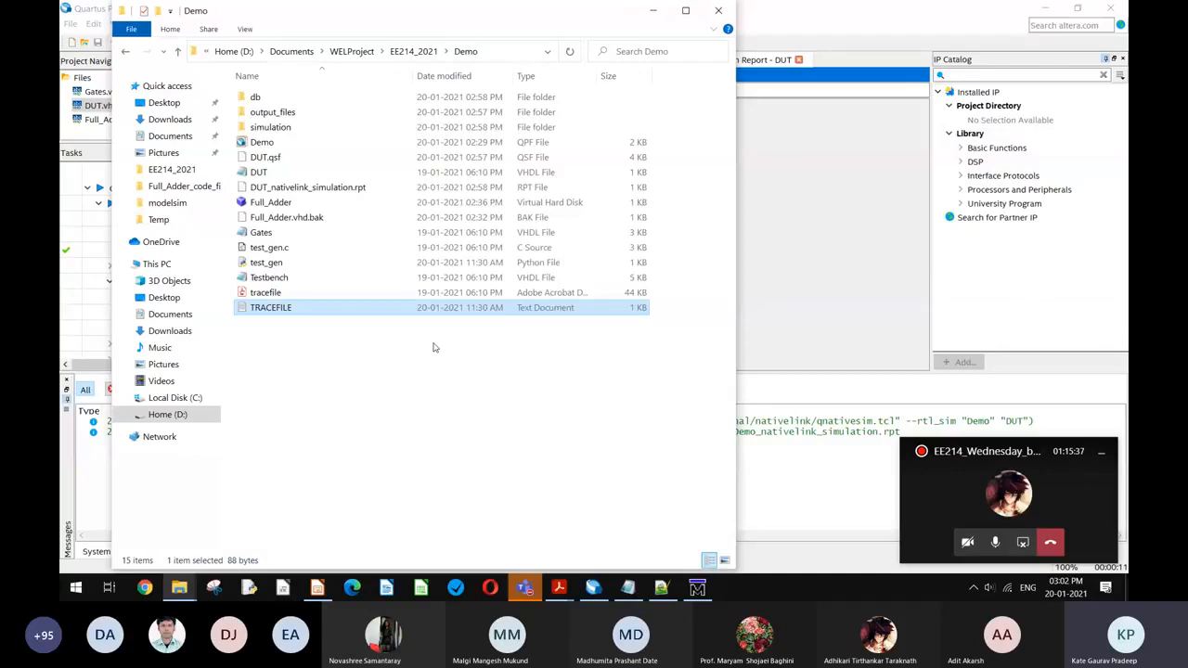
Step: Open test_gen.c from the Demo folder in Notepad++, review the C code that generates TRACEFILE.txt, and close the editor
click(419, 250)
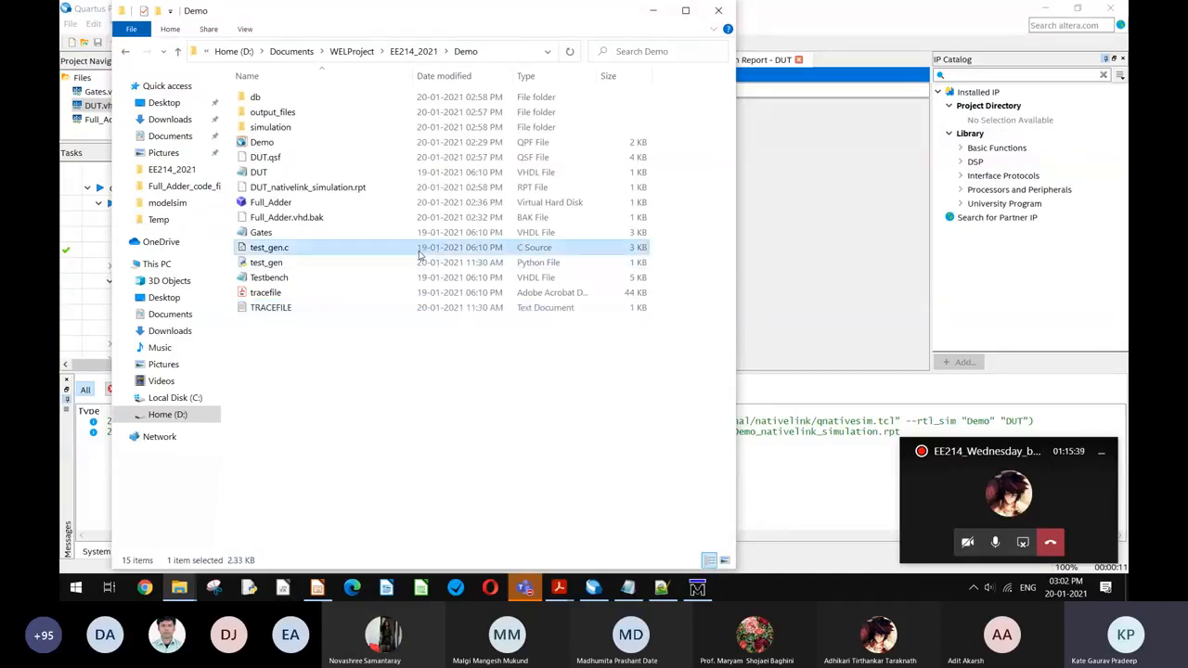
right_click(420, 249)
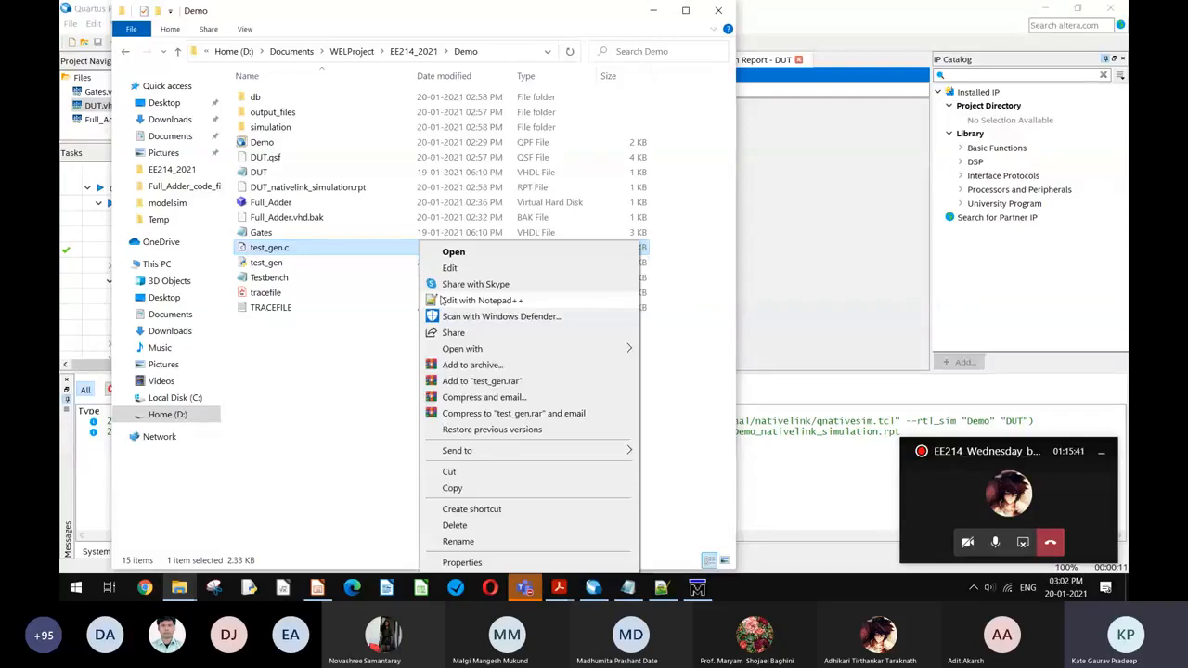
click(443, 300)
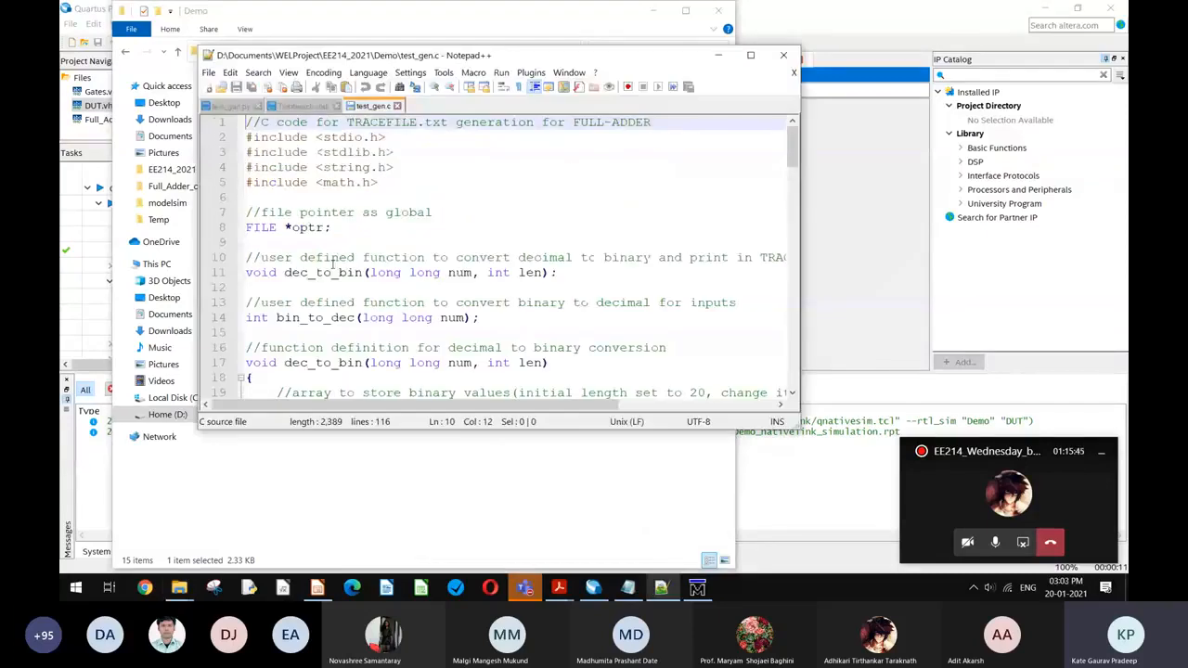
double_click(333, 265)
scroll(350, 193, down, 4)
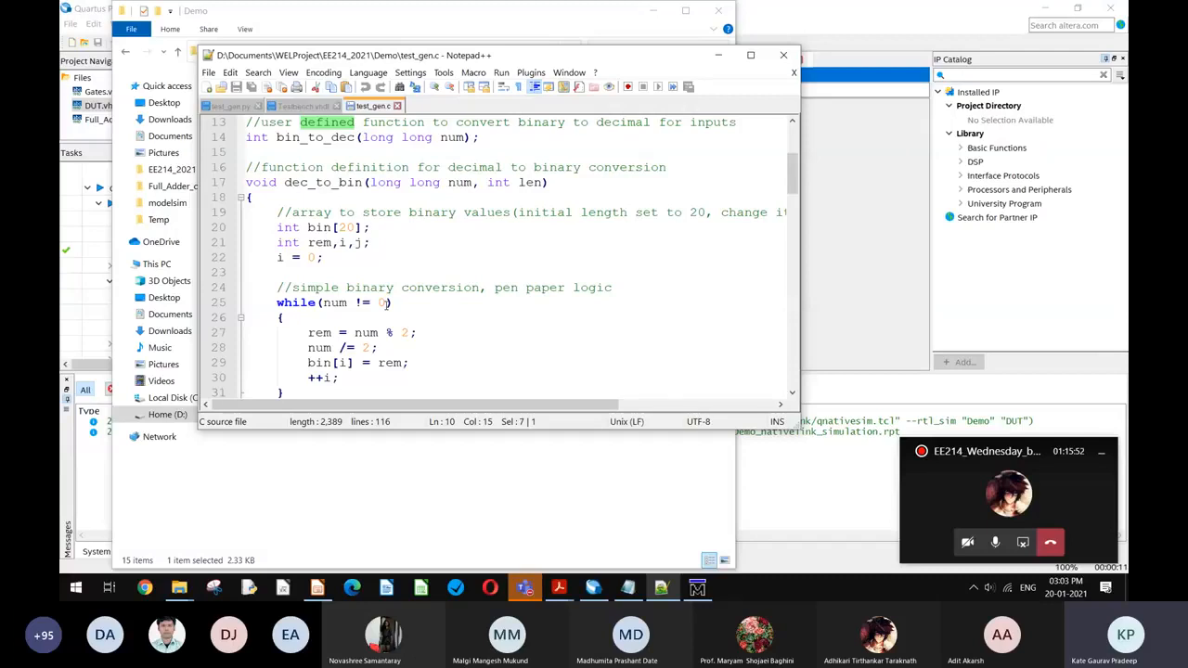
scroll(390, 303, down, 4)
scroll(438, 311, down, 8)
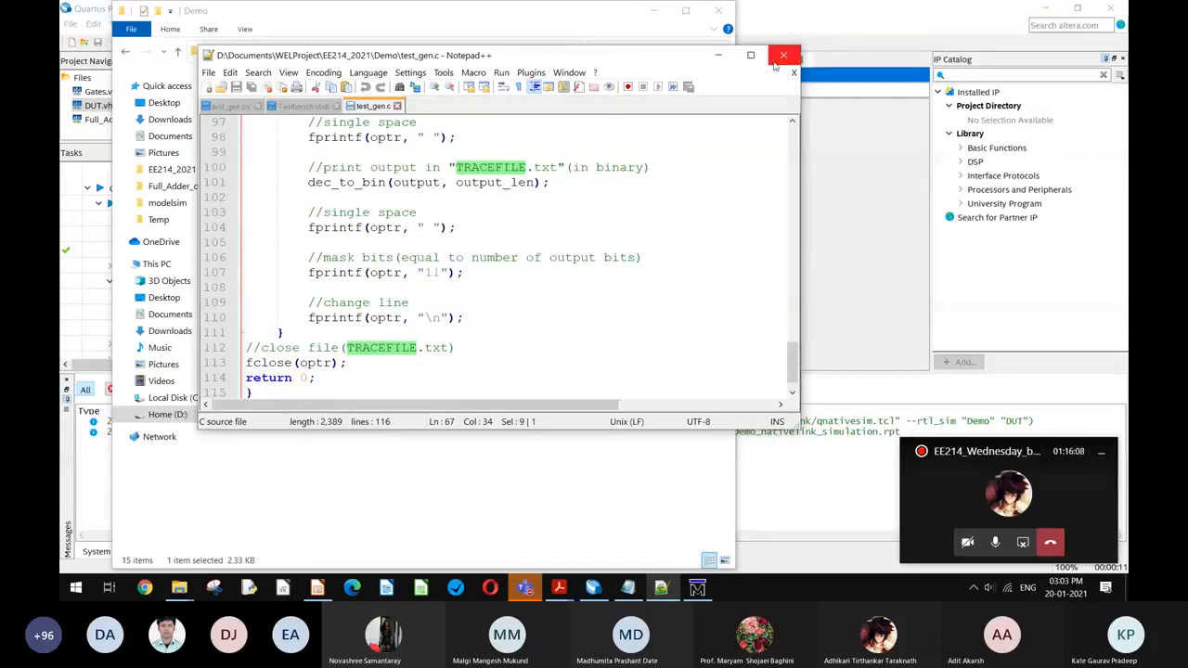
click(775, 62)
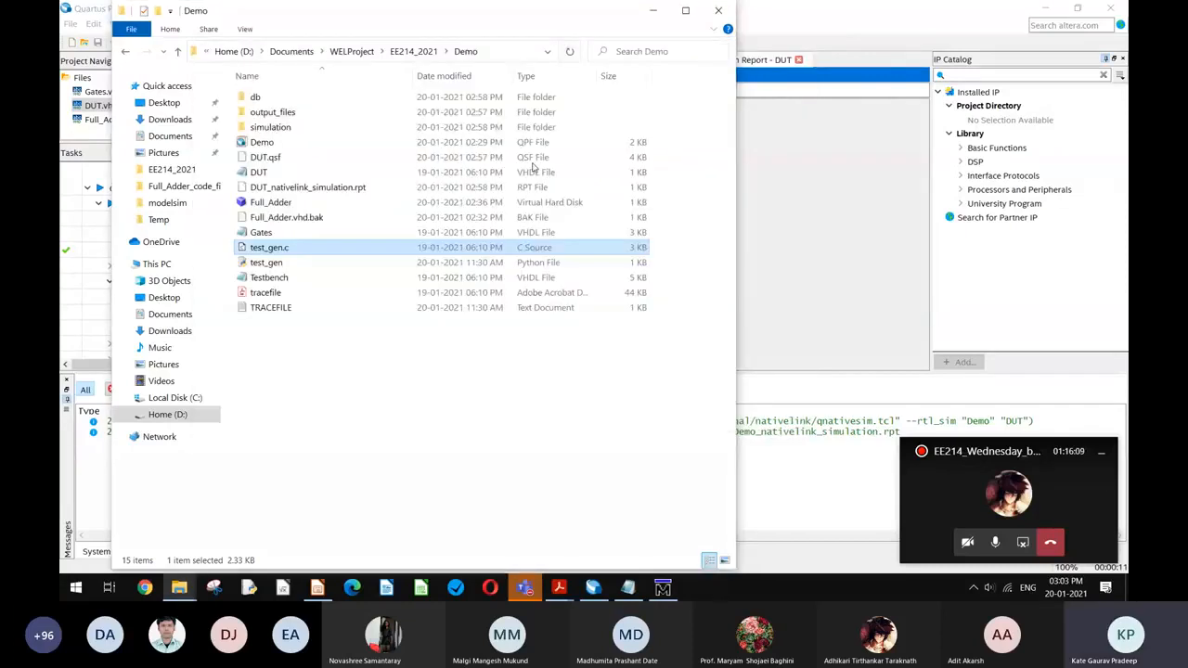
Step: Open the test_gen Python file in Notepad++ and highlight the statement that opens TRACEFILE.txt in write mode
right_click(289, 264)
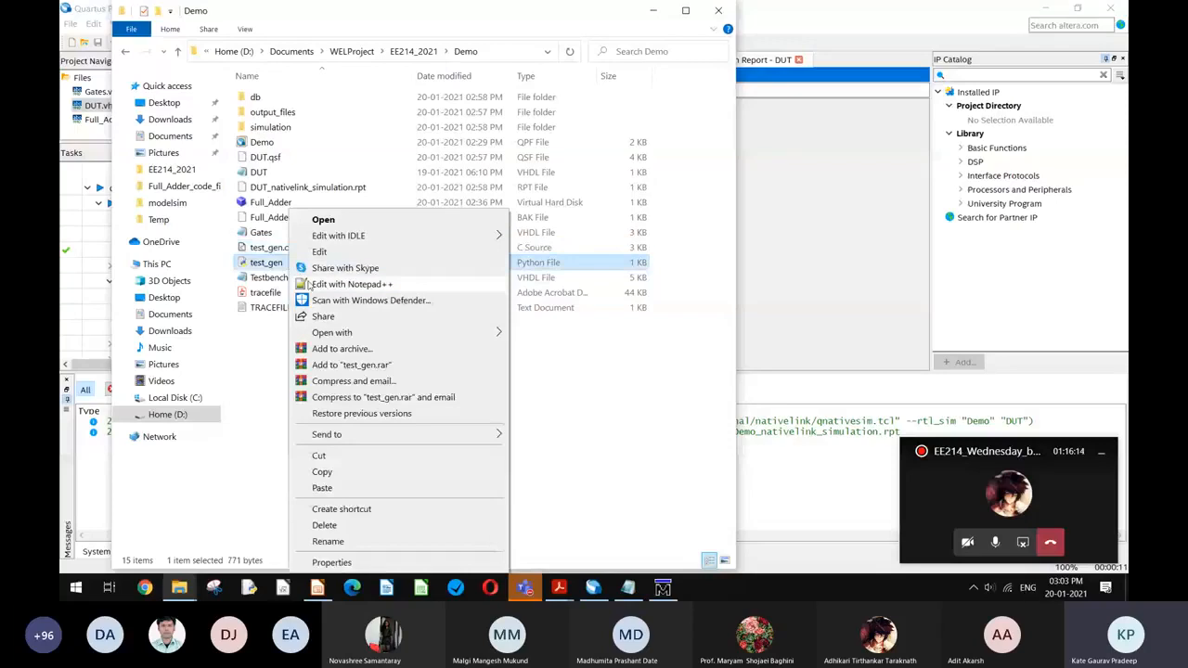
click(309, 285)
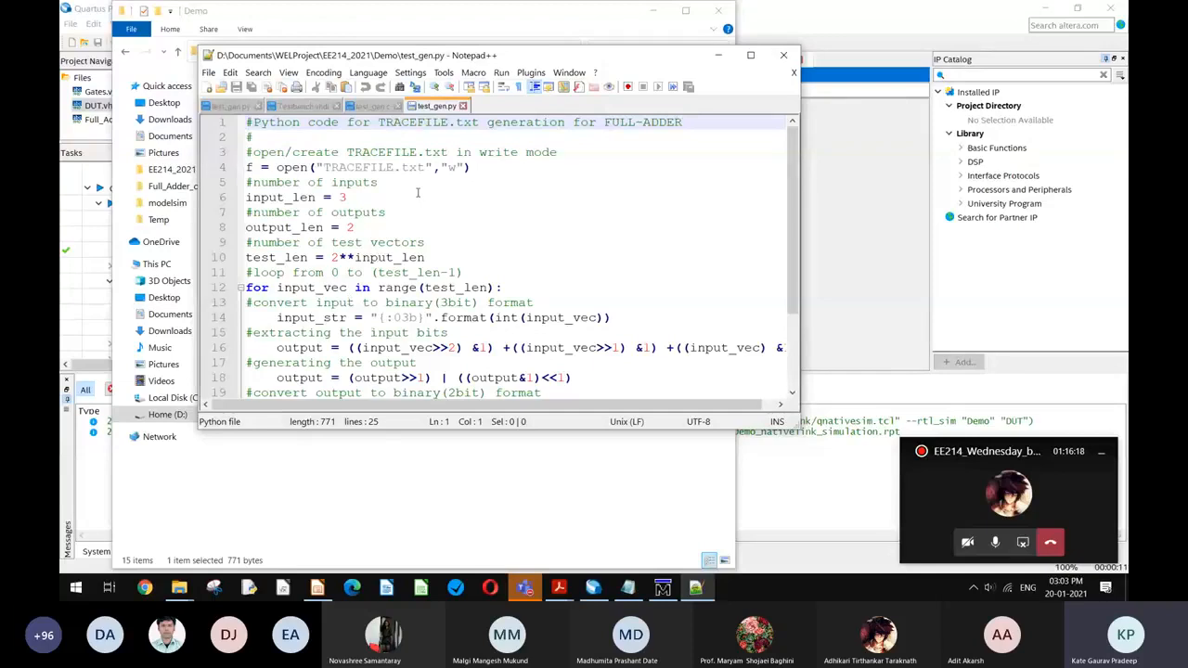
click(572, 156)
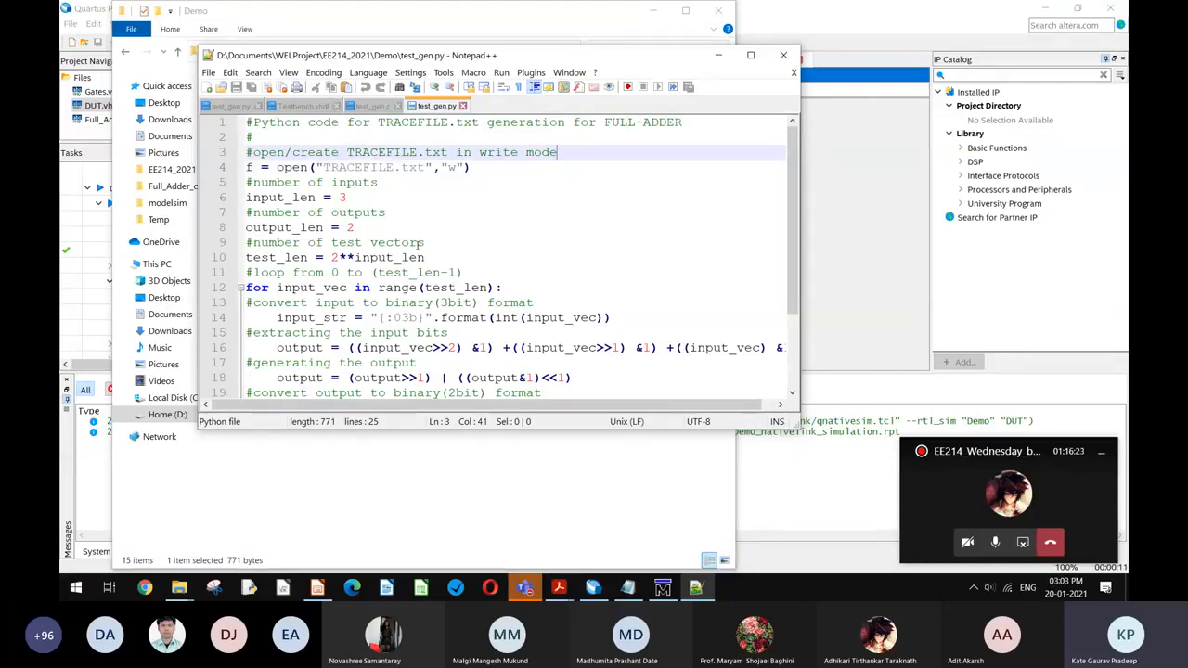
drag(254, 167, 311, 167)
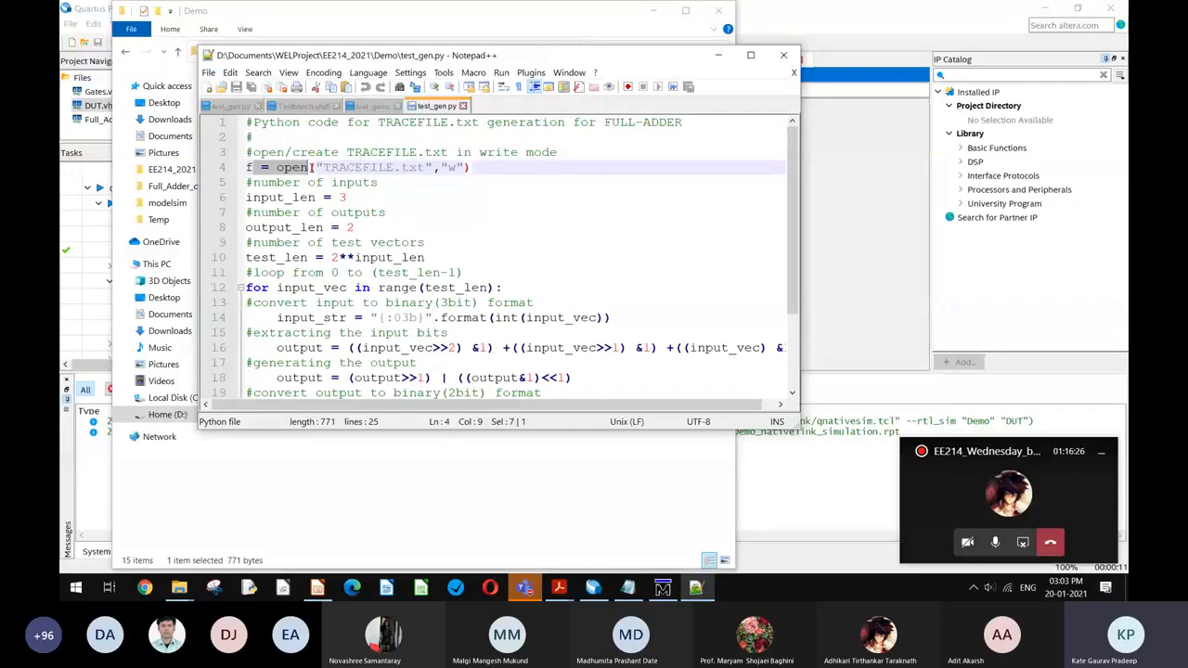
drag(313, 168, 466, 167)
click(432, 197)
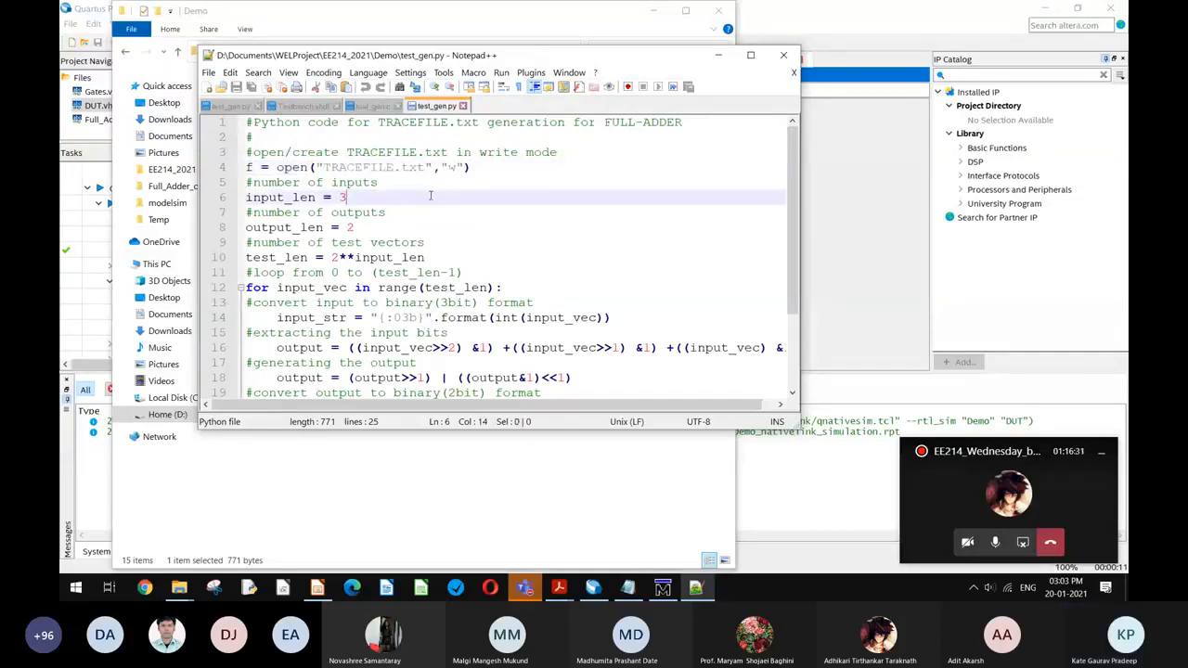
Step: Examine the input_len and output_len definitions in test_gen.py
scroll(431, 196, down, 1)
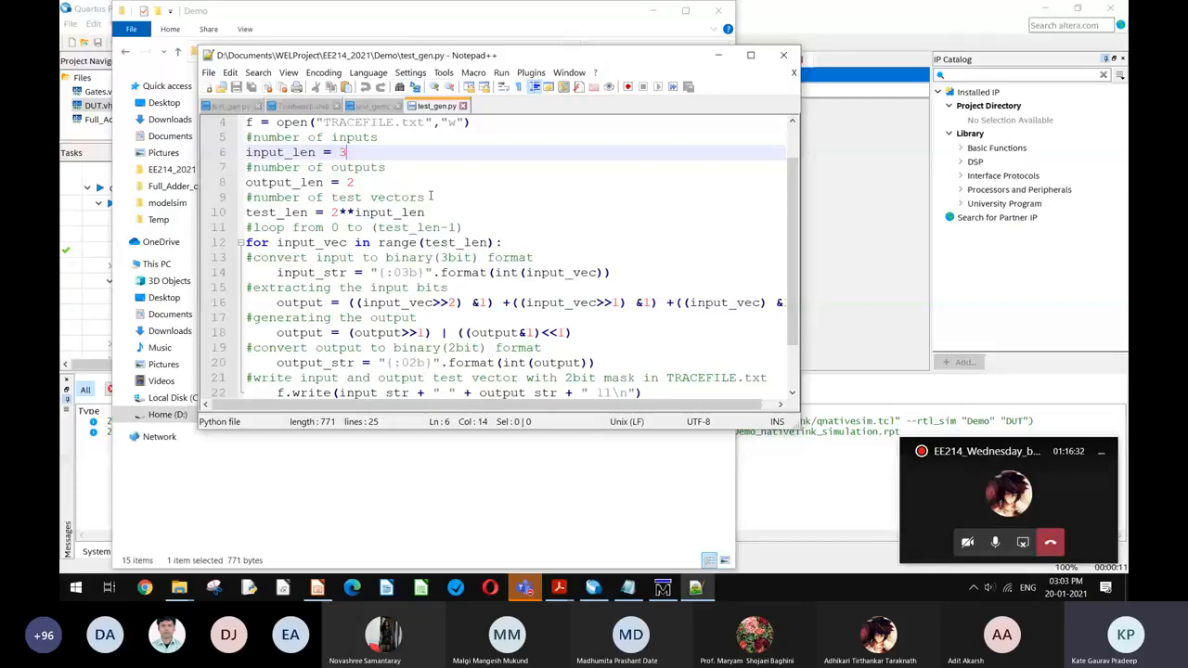
scroll(432, 197, down, 1)
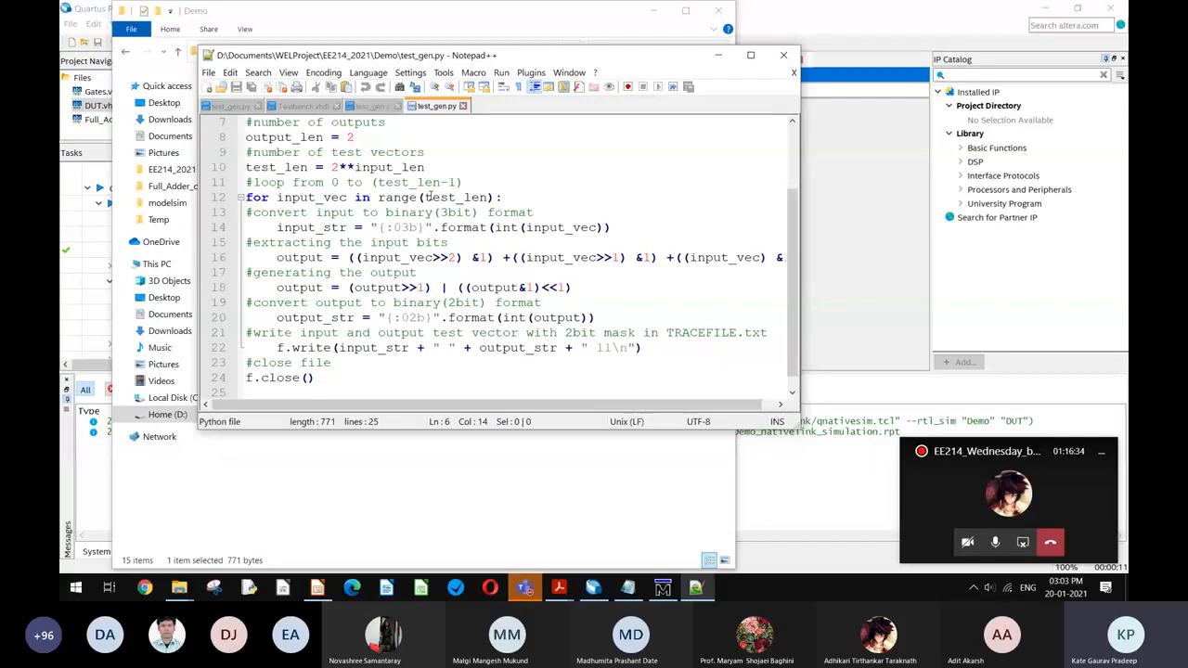
scroll(310, 153, up, 1)
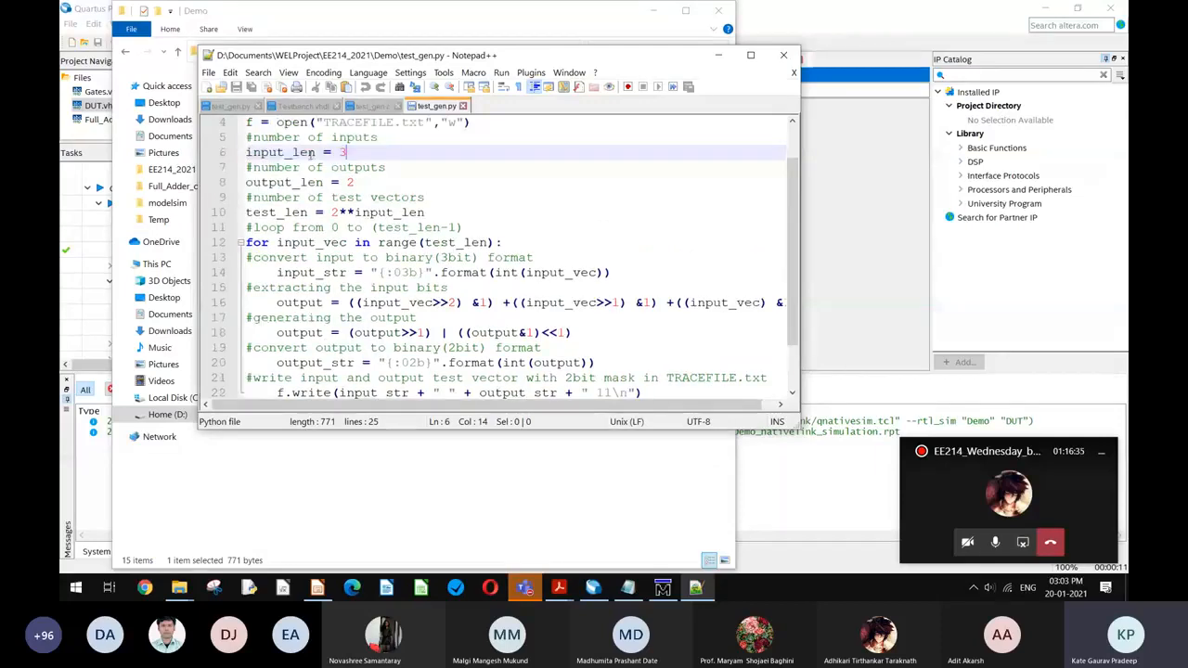
double_click(328, 183)
scroll(402, 261, down, 1)
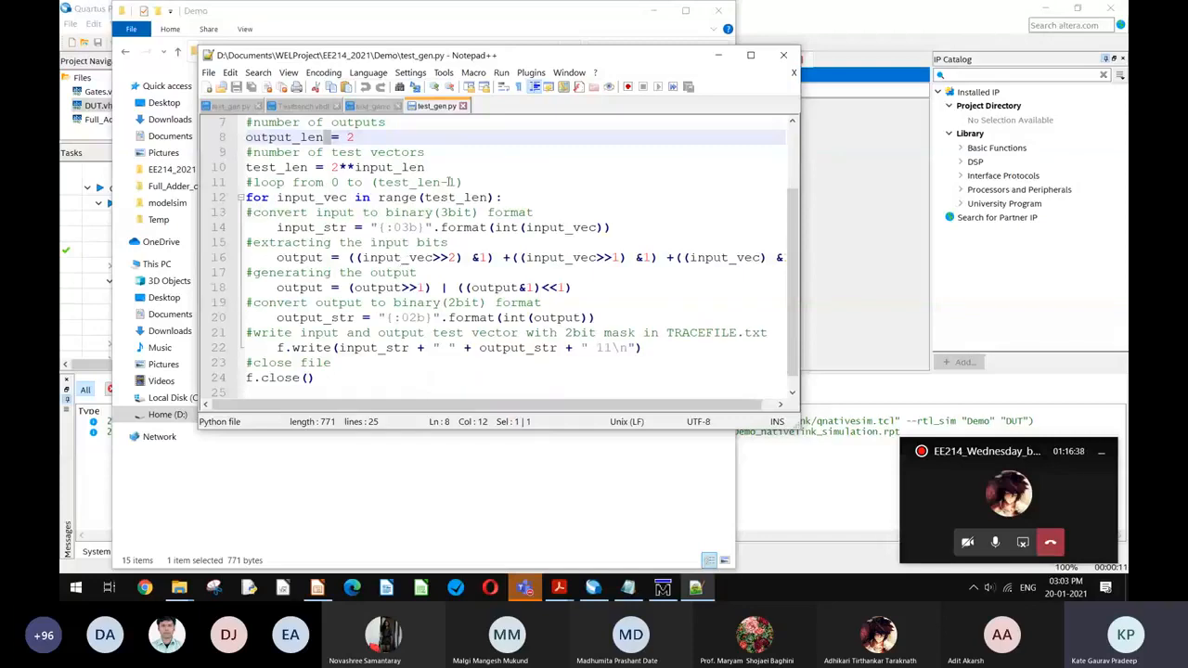
Step: Highlight range and test_len in the for loop of test_gen.py, and the power operator in the test_len definition
double_click(401, 198)
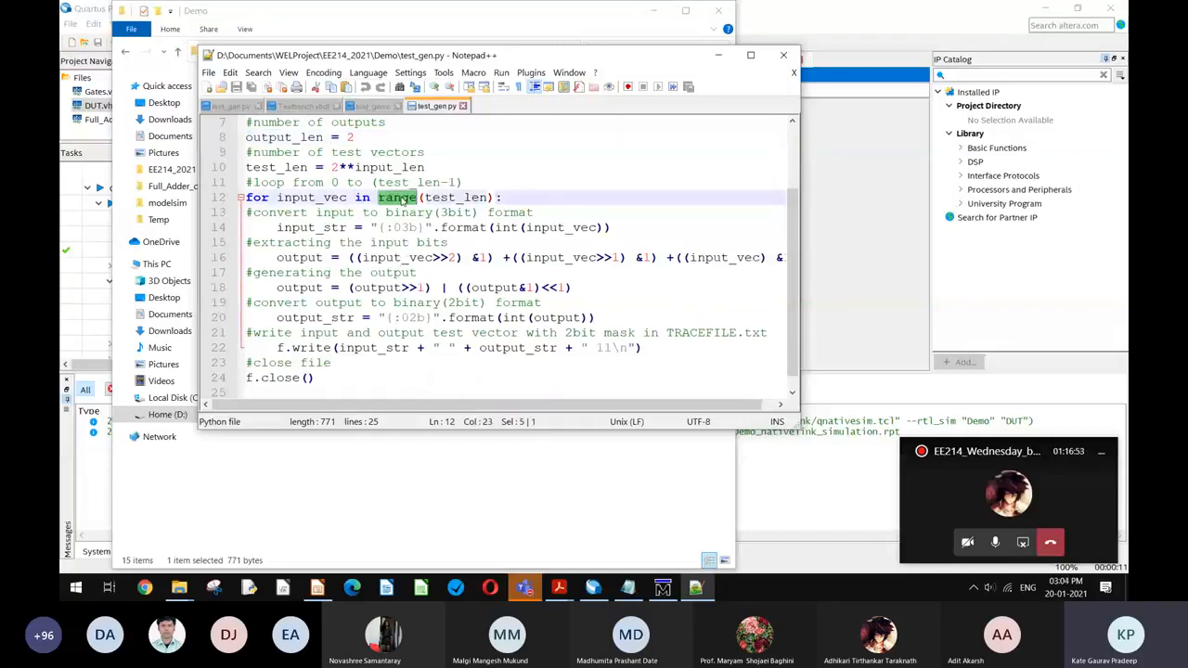
double_click(455, 198)
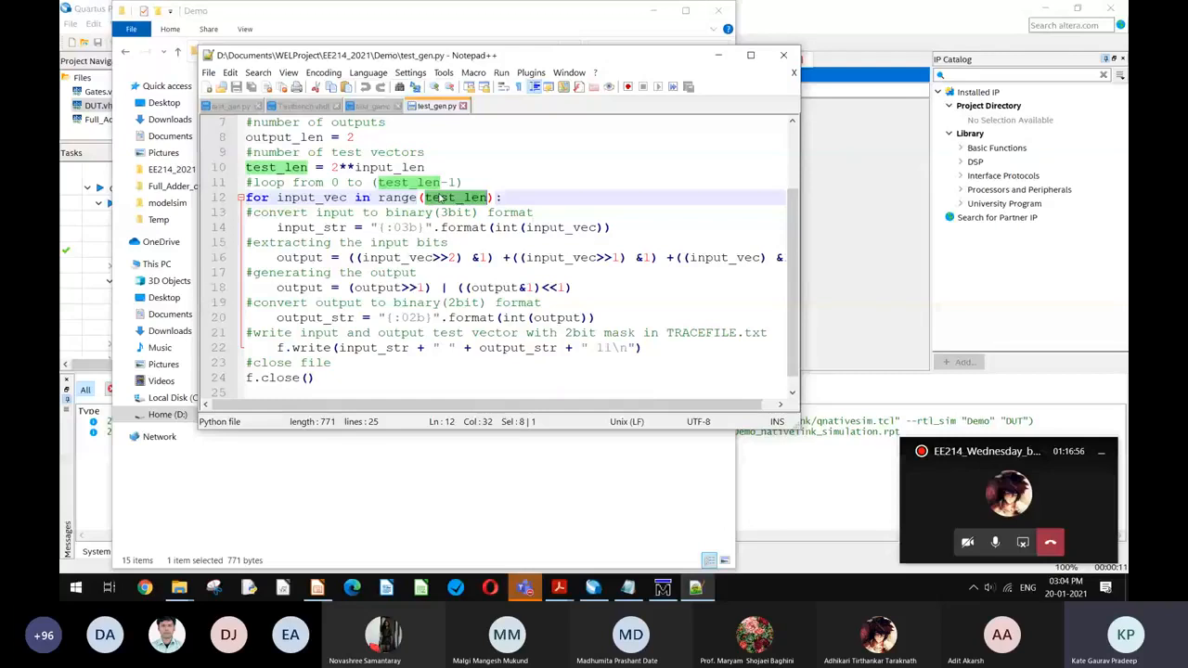
click(284, 169)
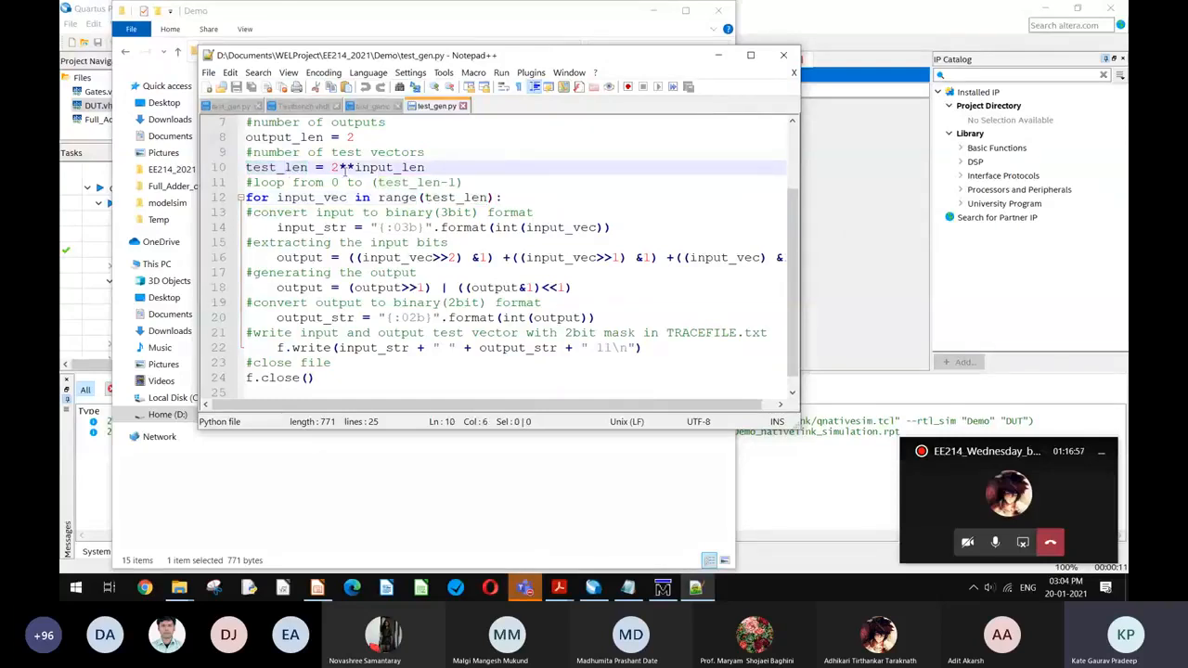
drag(354, 168, 348, 168)
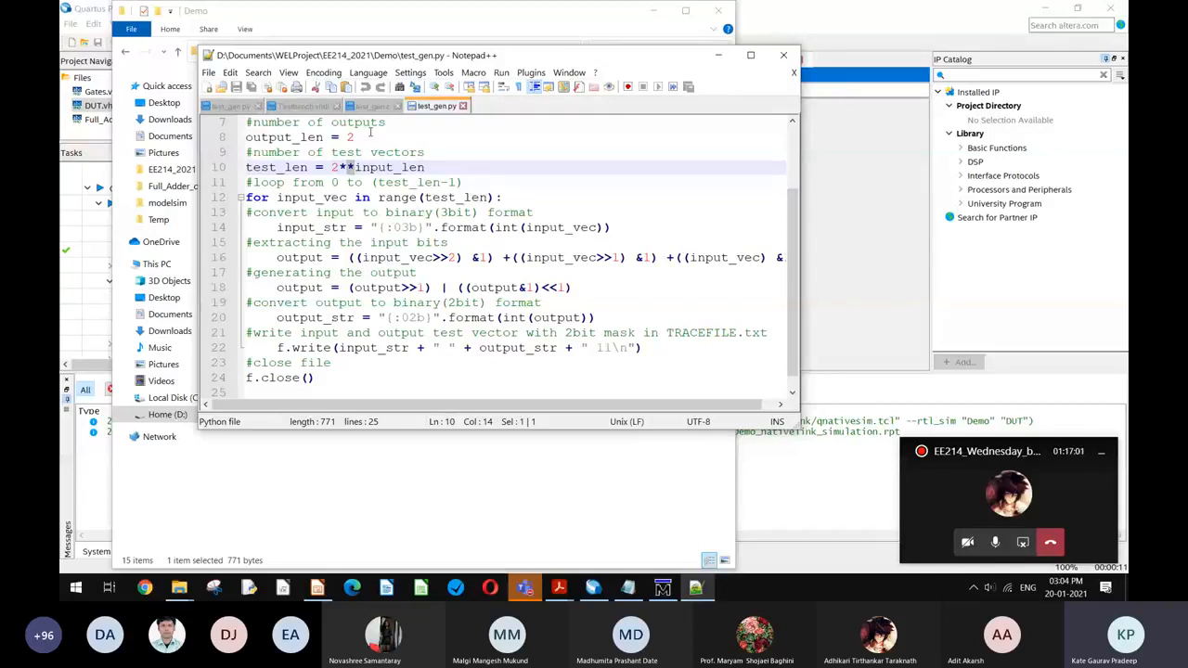
drag(425, 198, 490, 198)
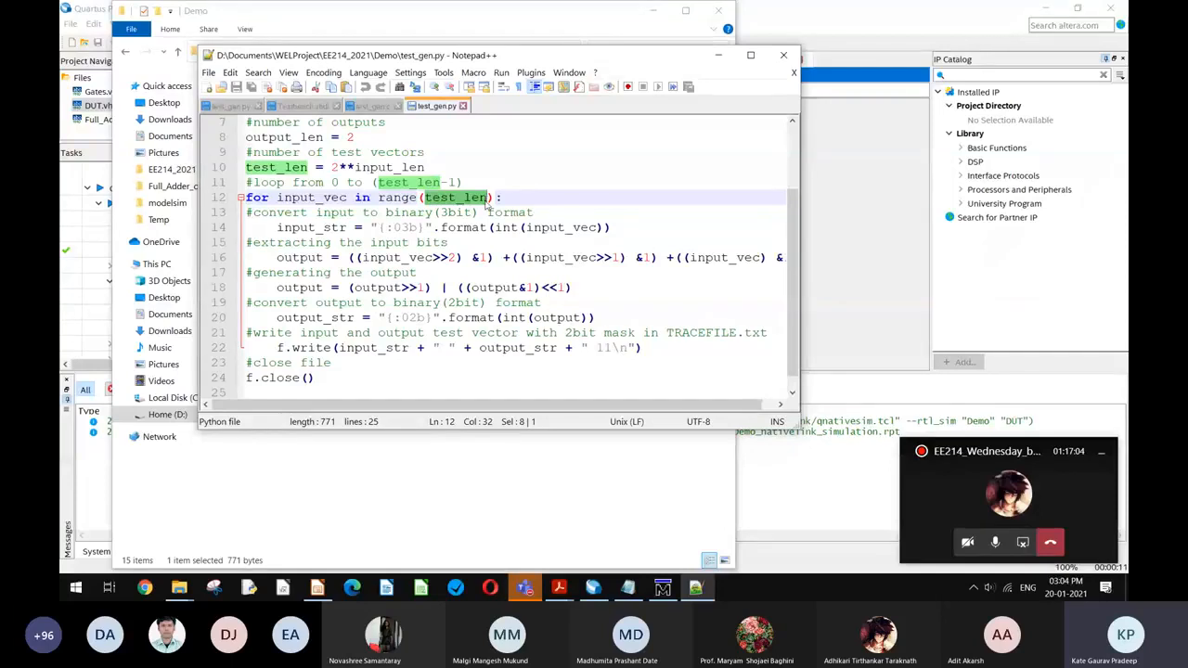
Step: Examine the input_str line of test_gen.py, highlighting int(input_vec) and the 03b format that convert the input to 3-bit binary
double_click(311, 227)
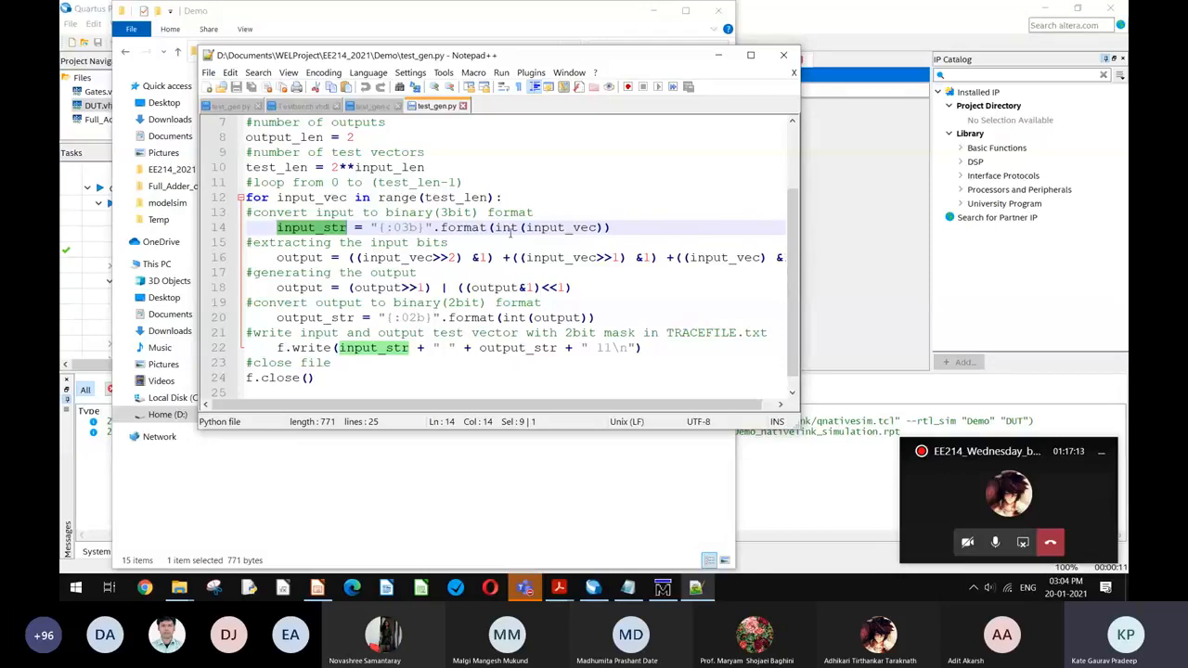
drag(495, 227, 604, 235)
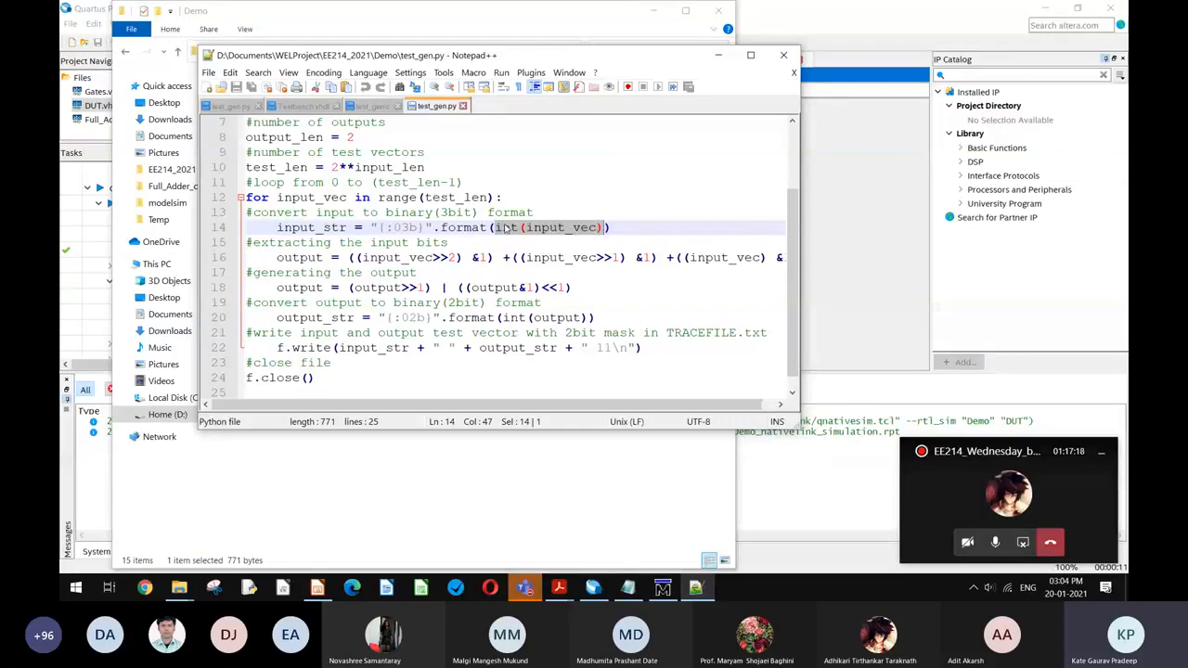
click(507, 228)
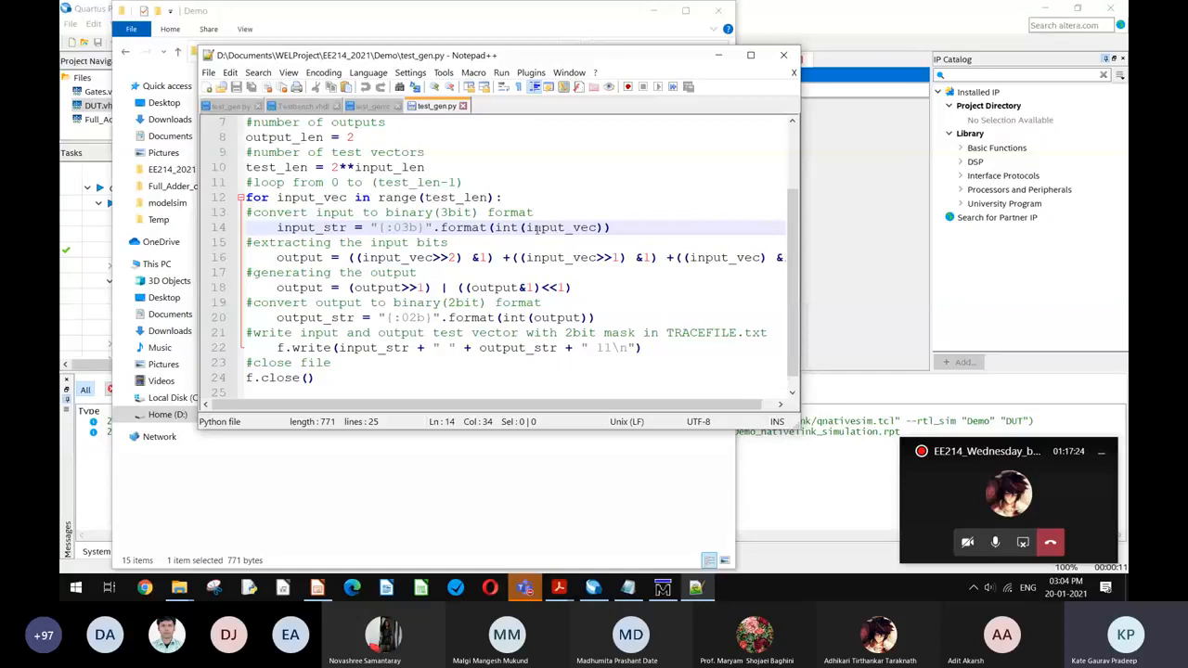
double_click(538, 227)
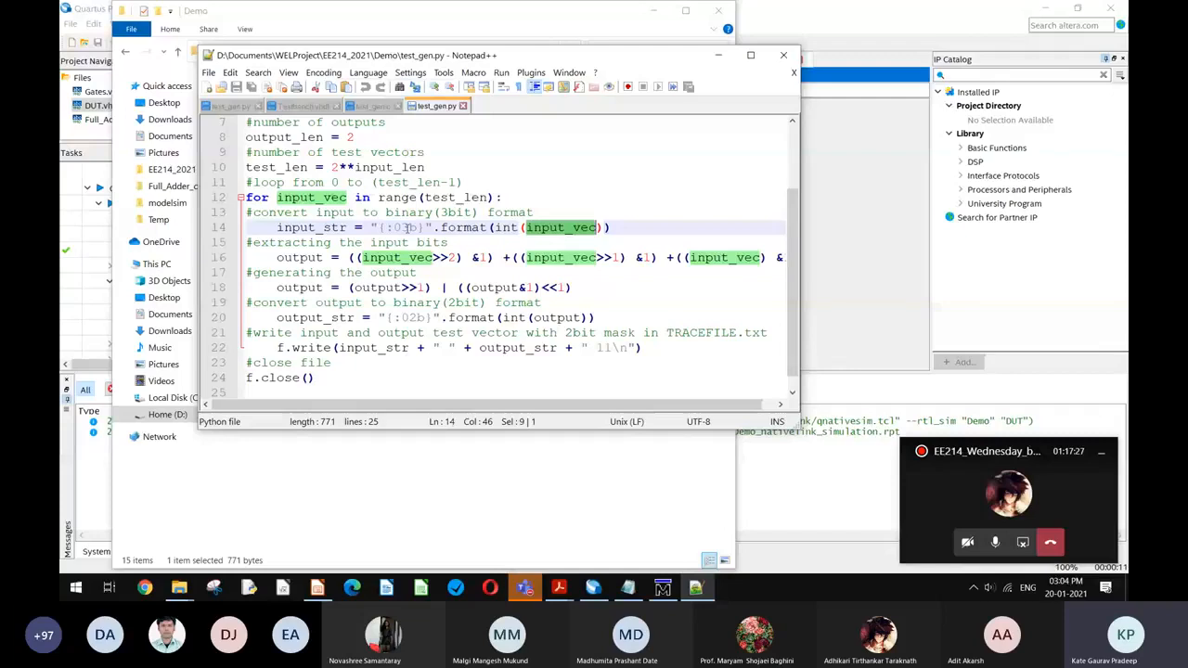
drag(398, 229, 404, 230)
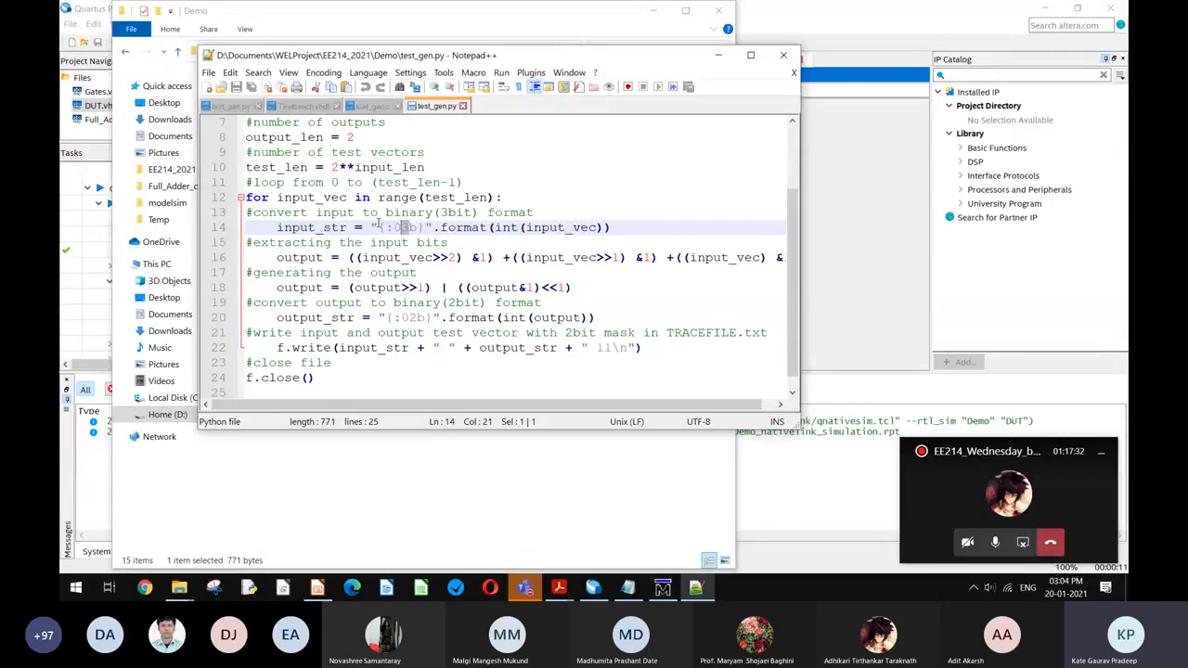
double_click(299, 228)
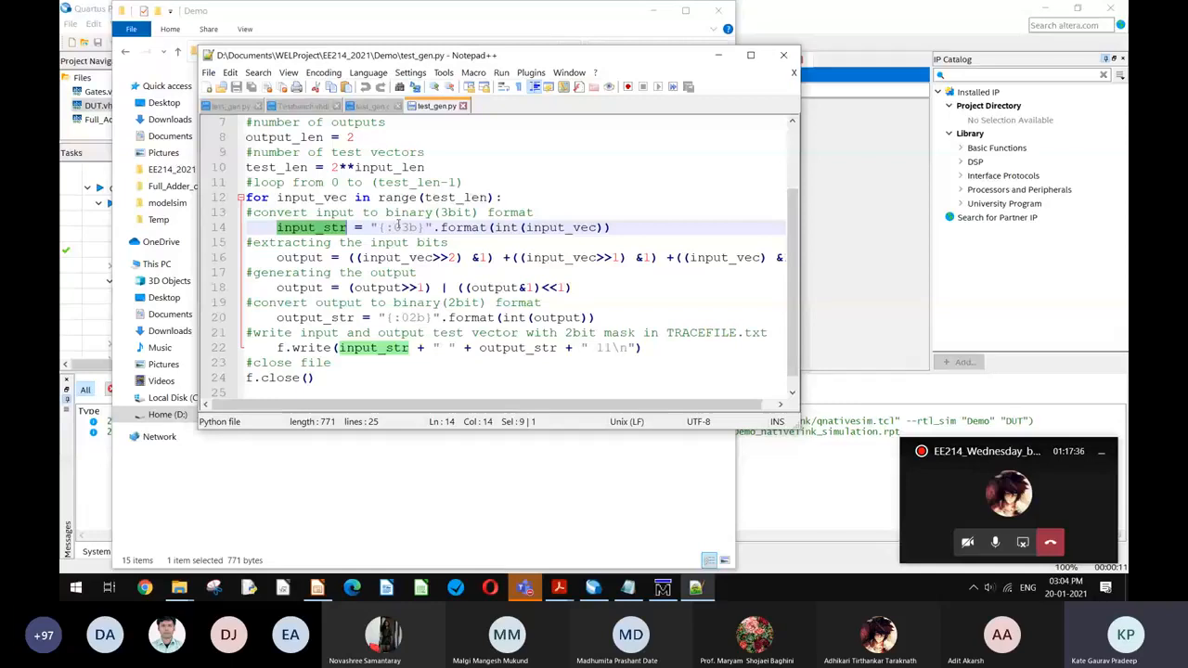
drag(424, 227, 389, 227)
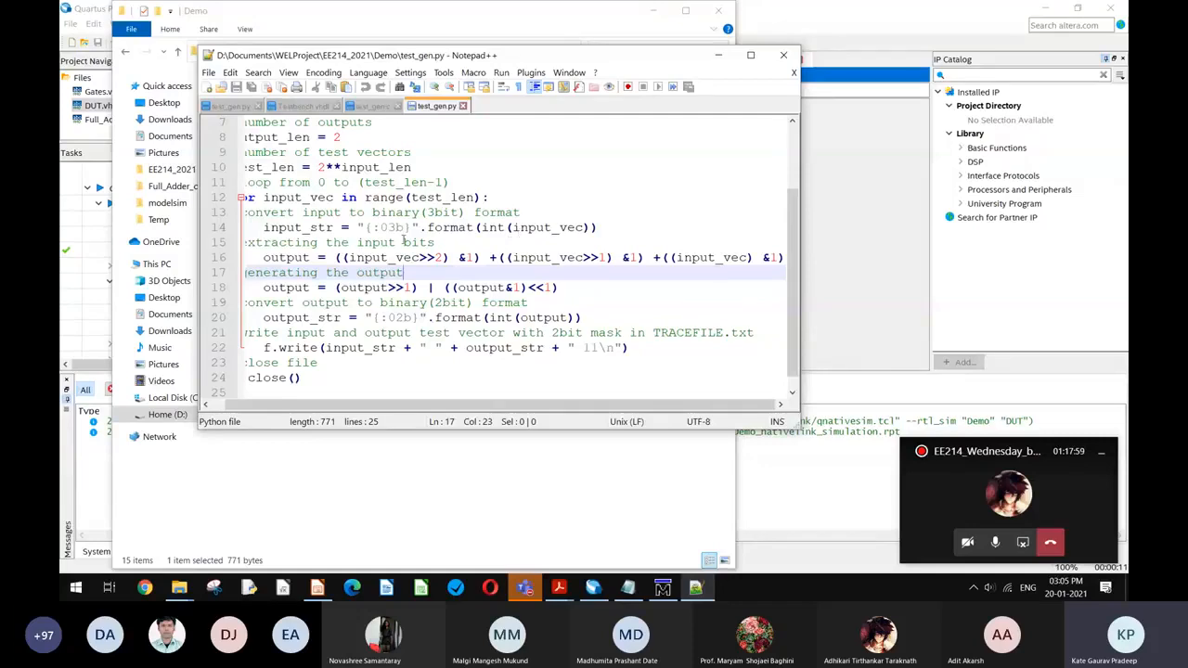
Step: Examine the expressions generating output in test_gen.py, highlighting the bit-rearranging expression, the input_vec>>2 shift and the output variable
drag(482, 288, 335, 290)
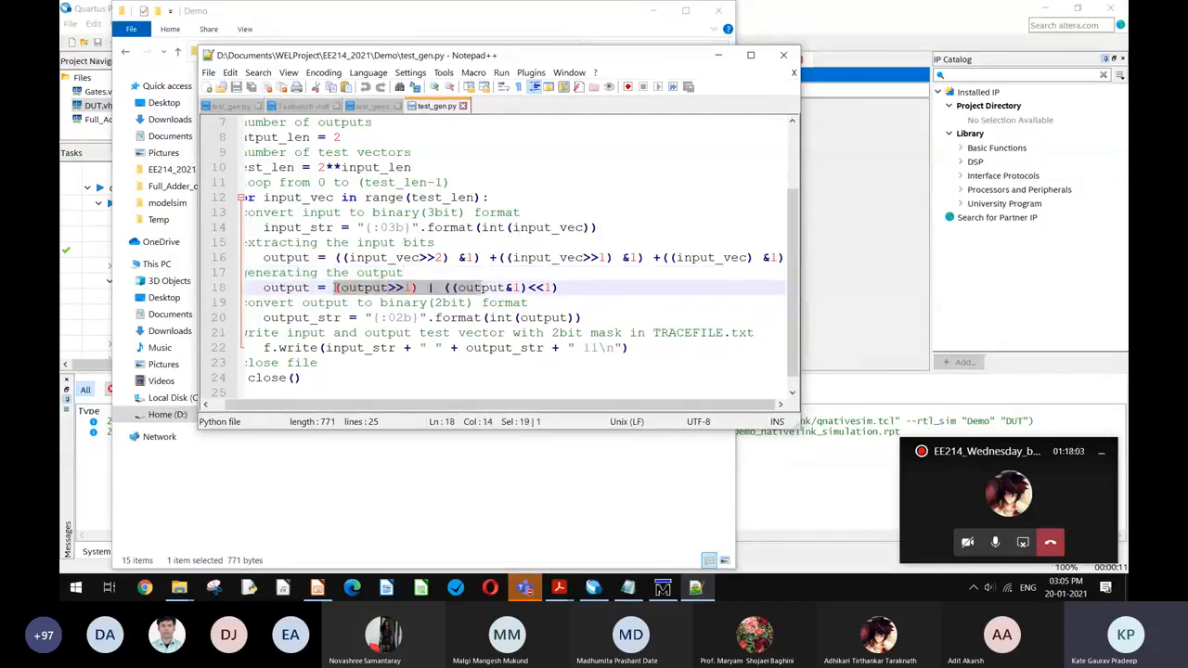
click(336, 289)
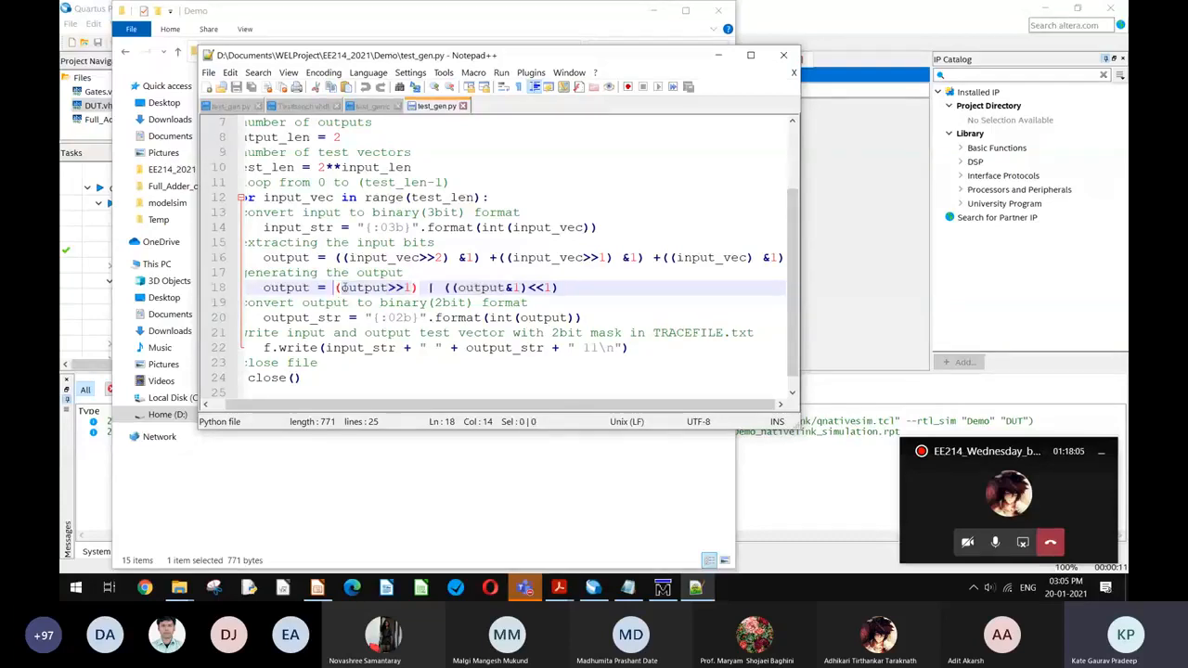
drag(341, 287, 563, 289)
click(563, 288)
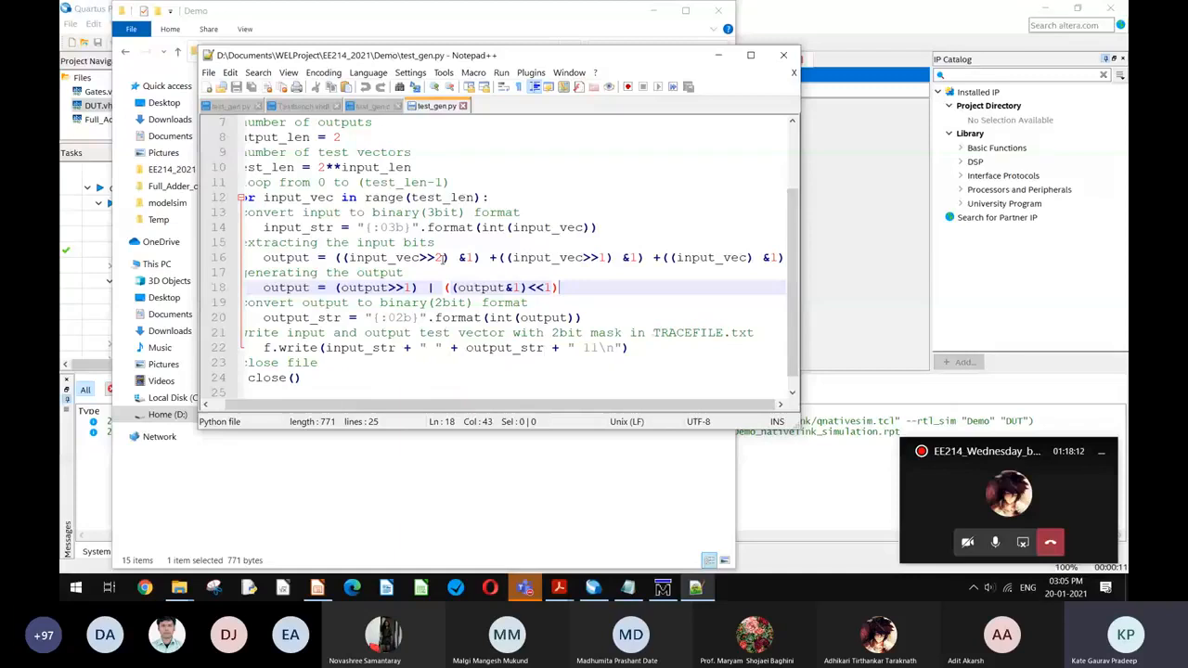
drag(447, 258, 352, 260)
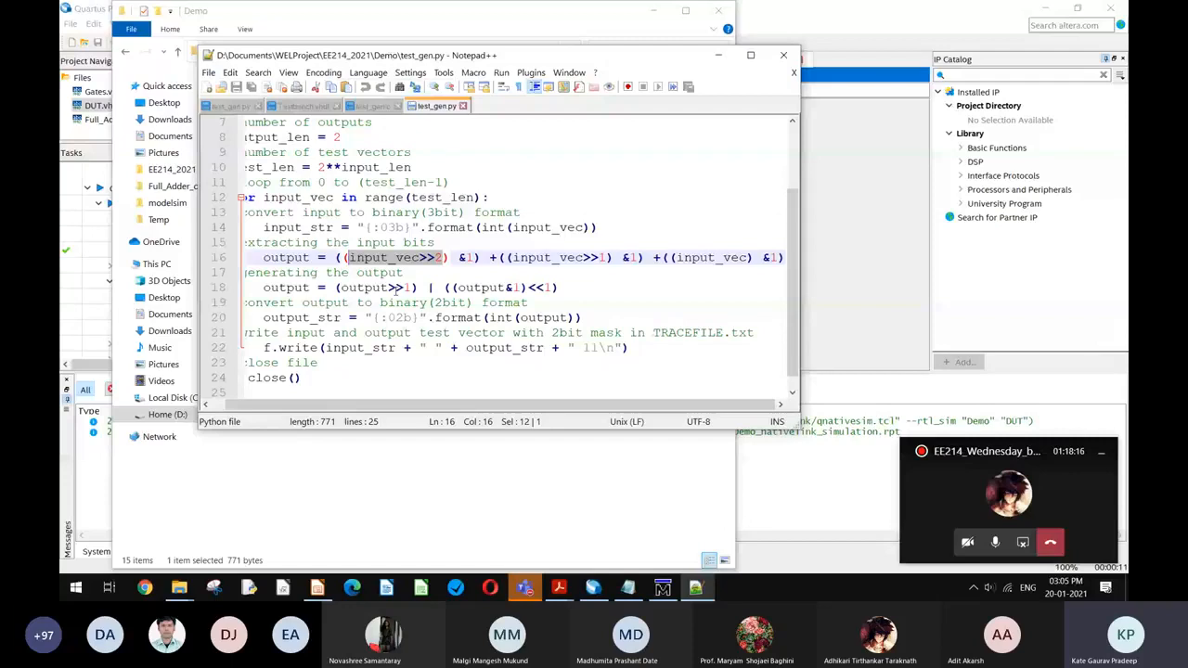
double_click(286, 288)
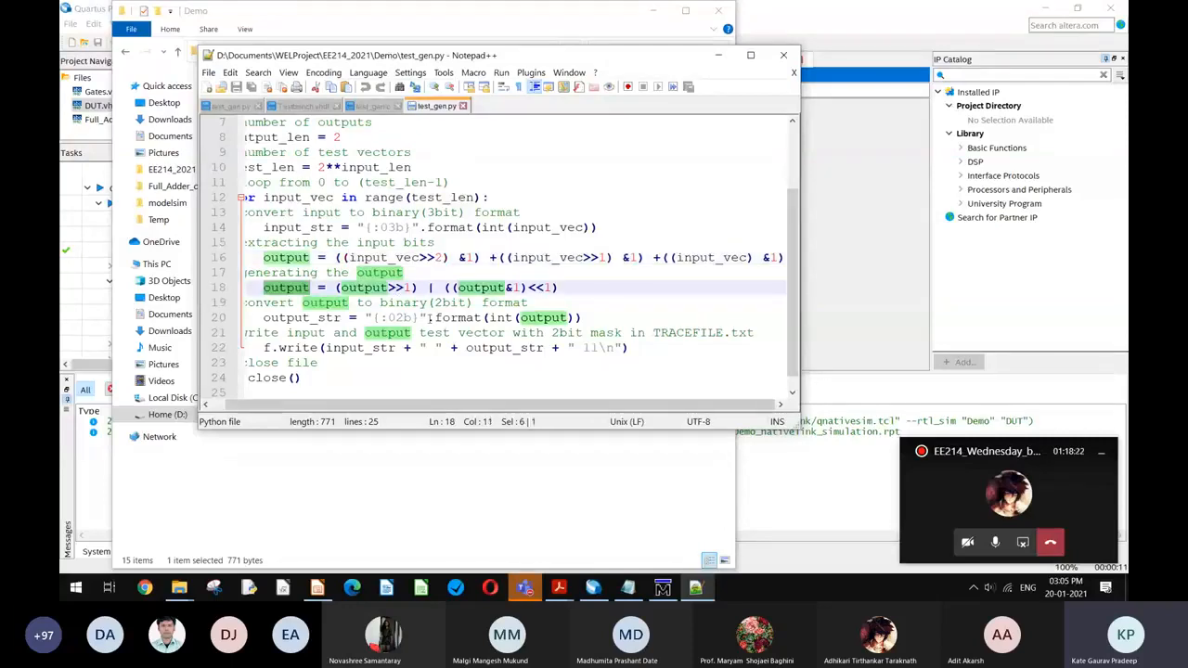
Step: Examine the output_str line of test_gen.py, highlighting the format call and the {:02b} specifier that convert the output to 2-bit binary
click(442, 318)
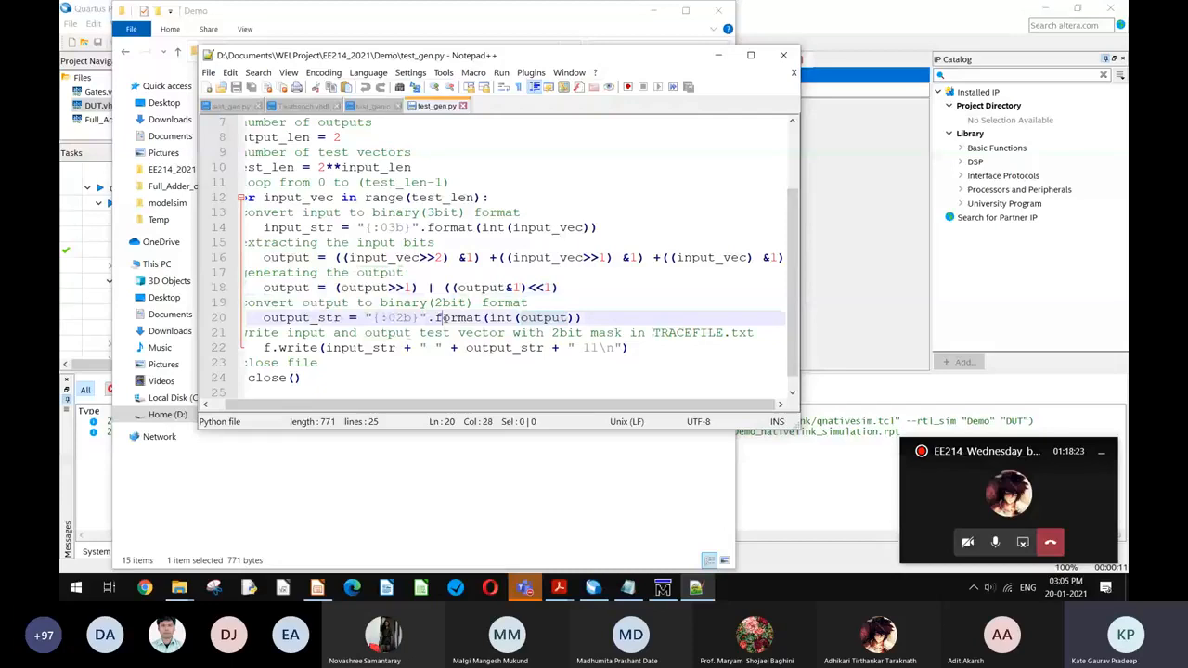
double_click(443, 318)
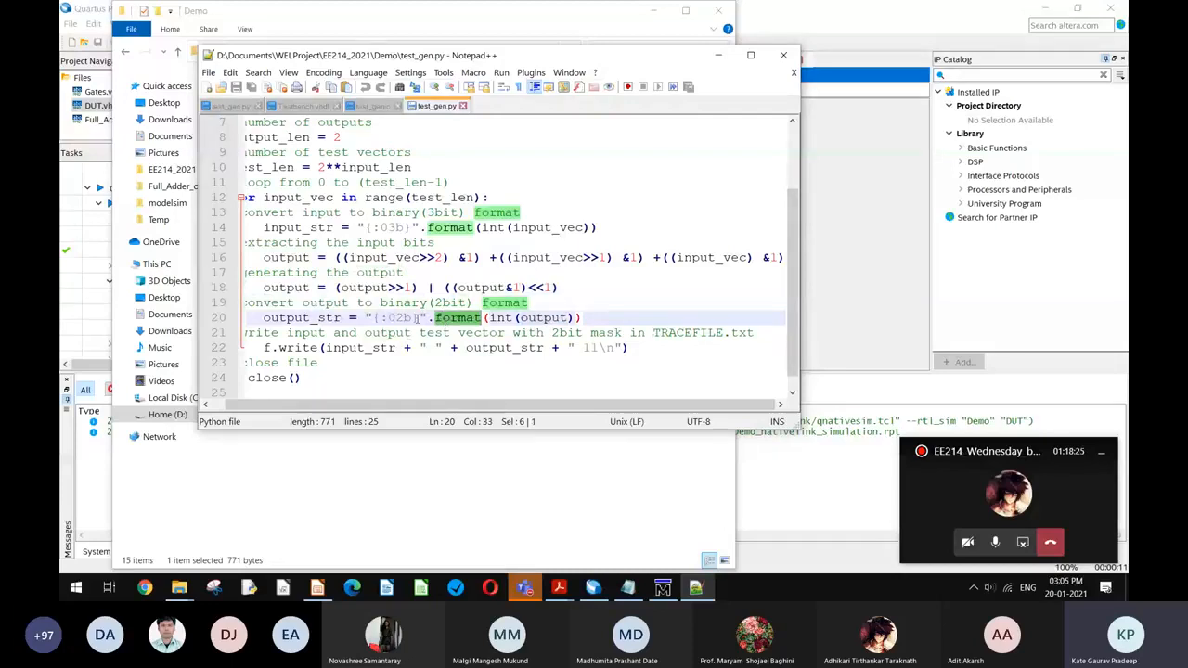
drag(416, 318, 372, 319)
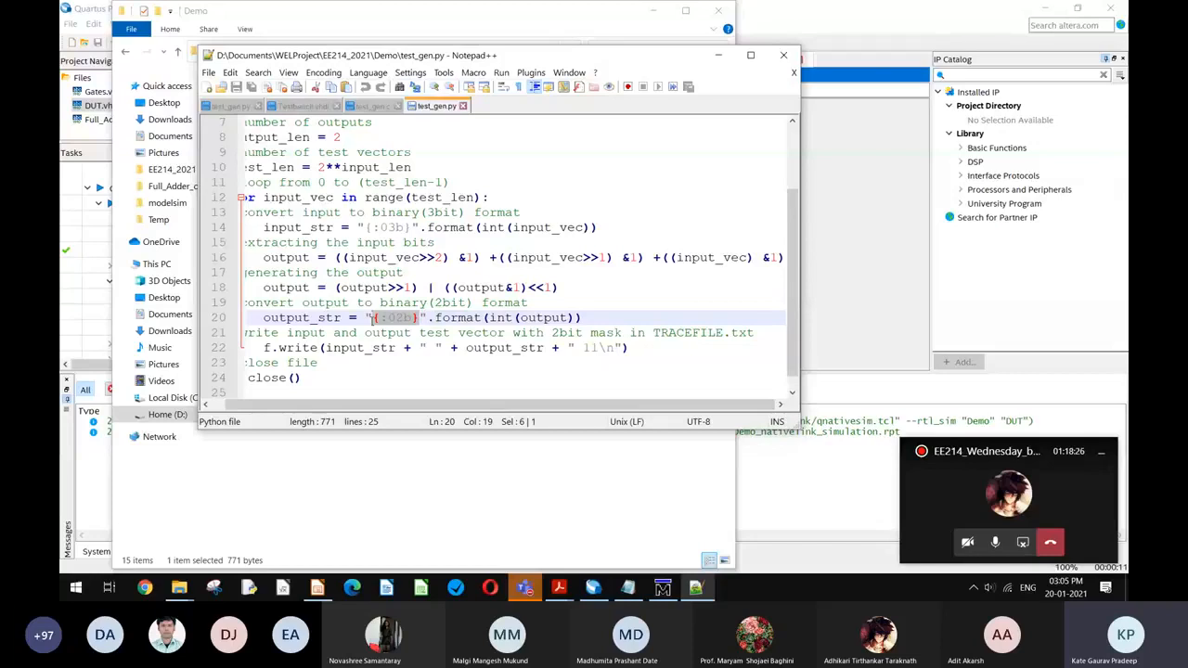
Step: Examine the f.write statement's input string, space separator, output string and 11 mask in test_gen.py, and highlight close in the final statement
click(318, 347)
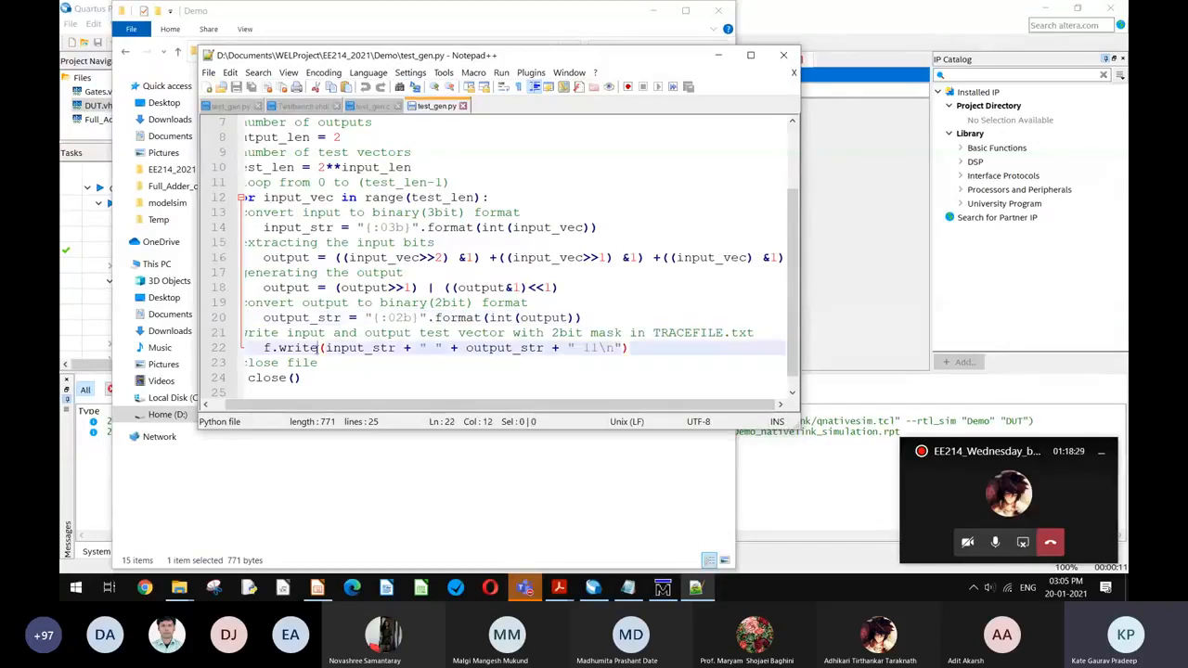
double_click(339, 349)
click(428, 347)
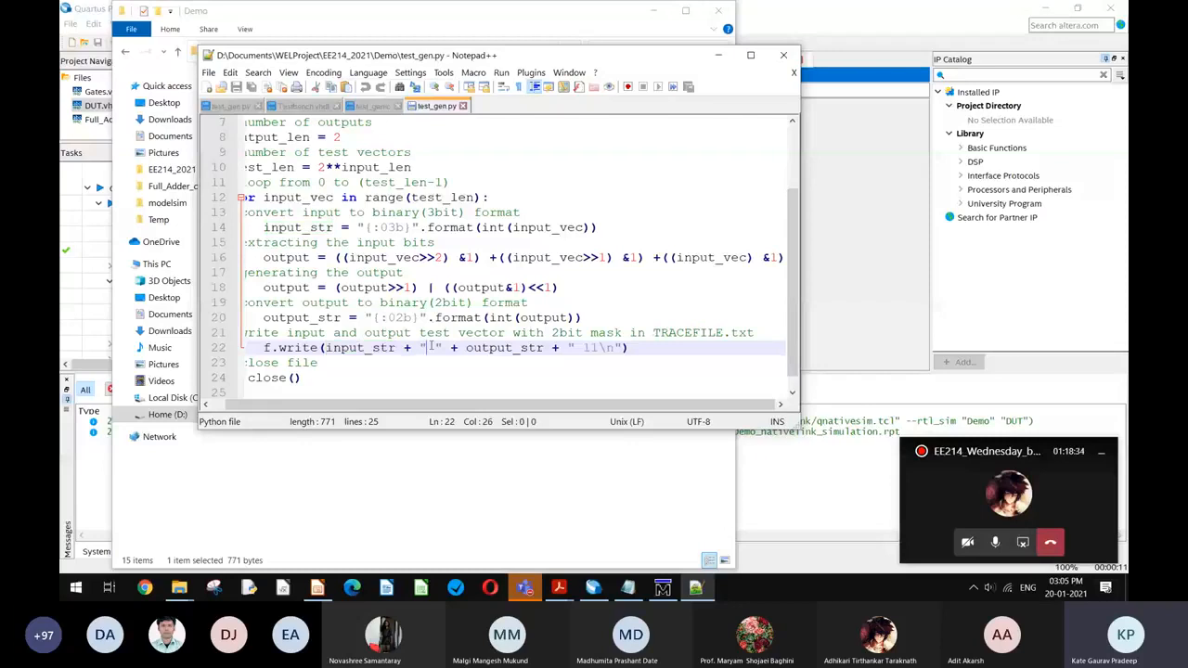
double_click(474, 352)
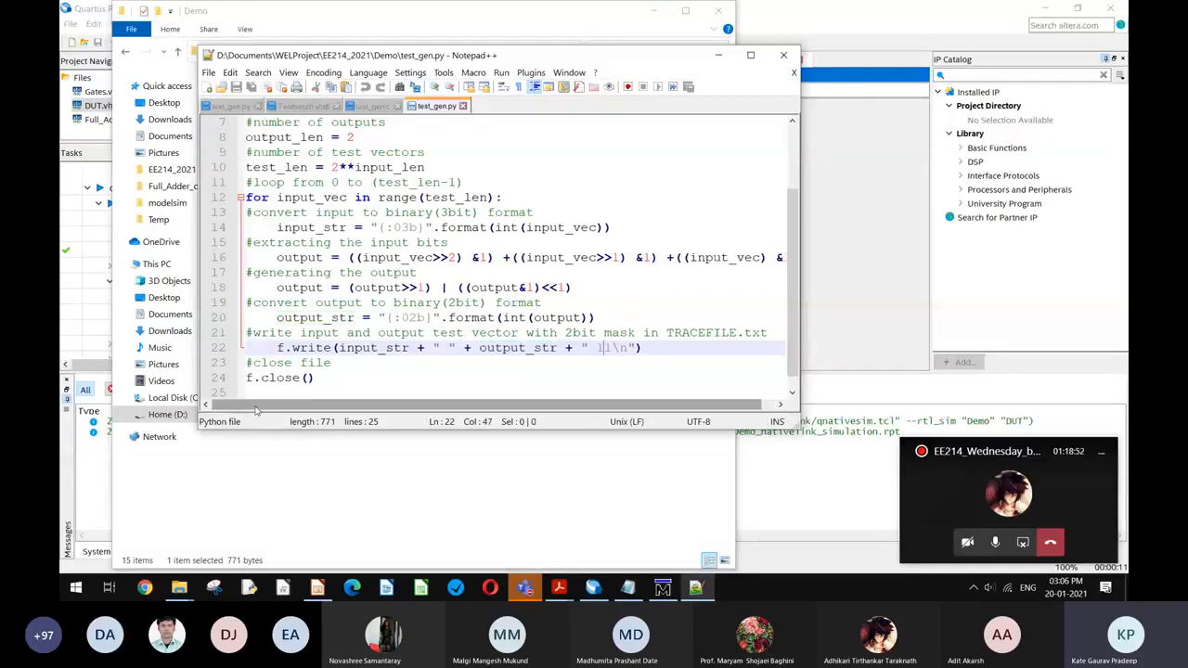
double_click(269, 379)
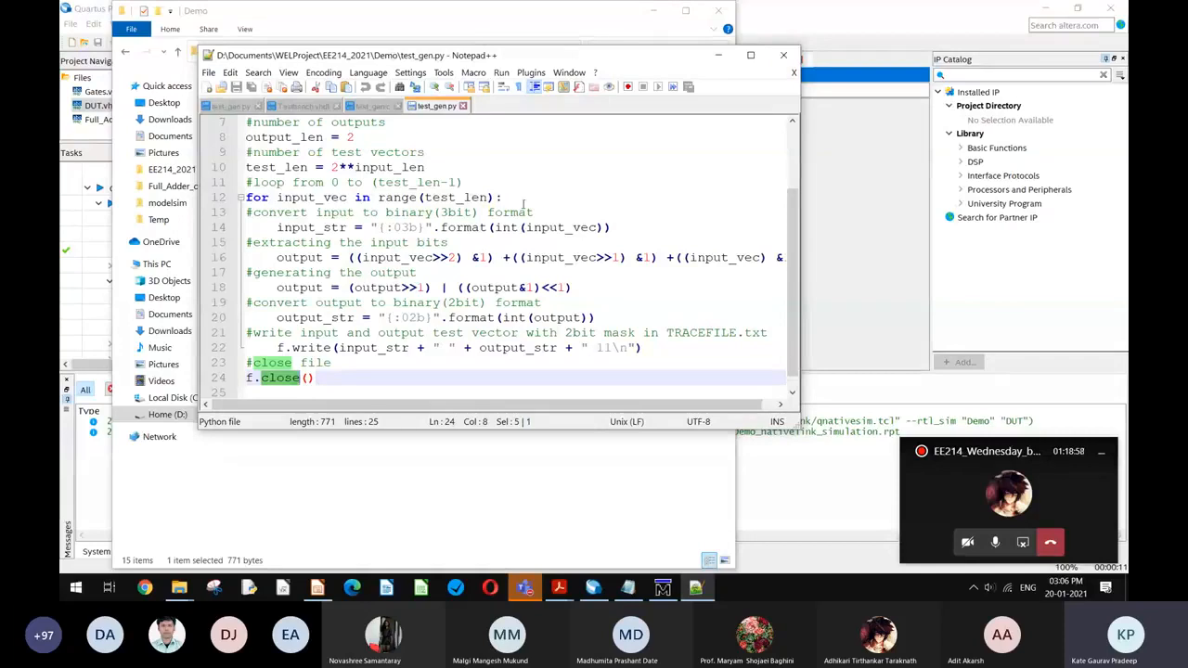
Step: Minimize the script window and open the modelsim folder inside the Demo project's simulation folder in File Explorer
click(718, 55)
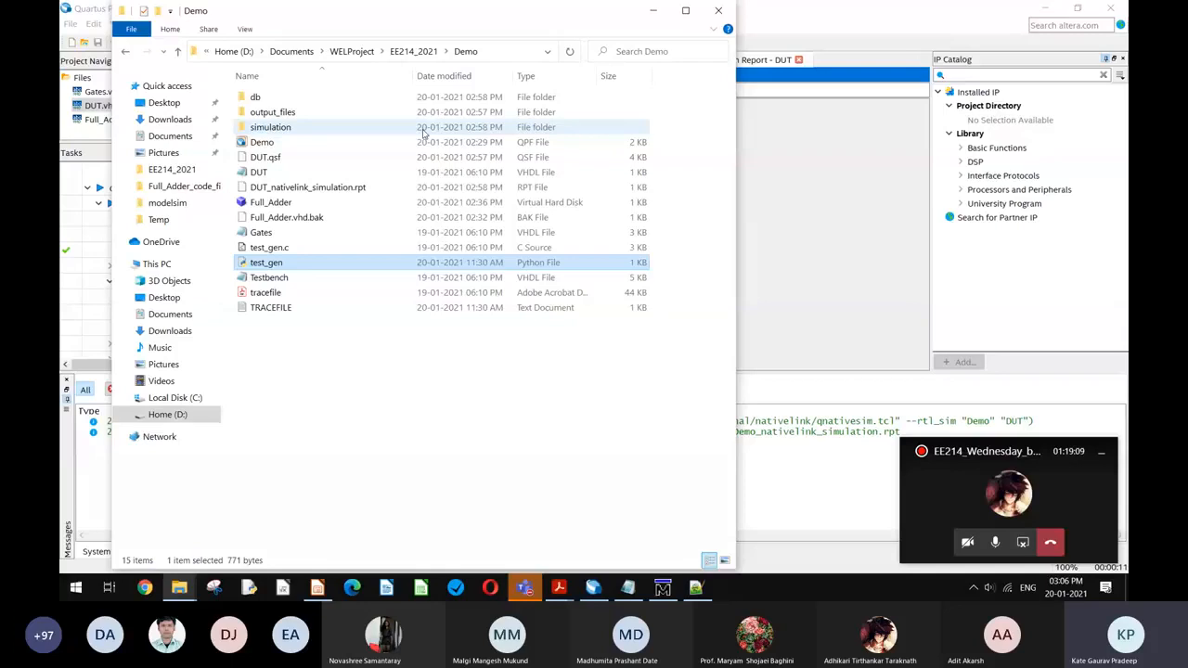
double_click(422, 134)
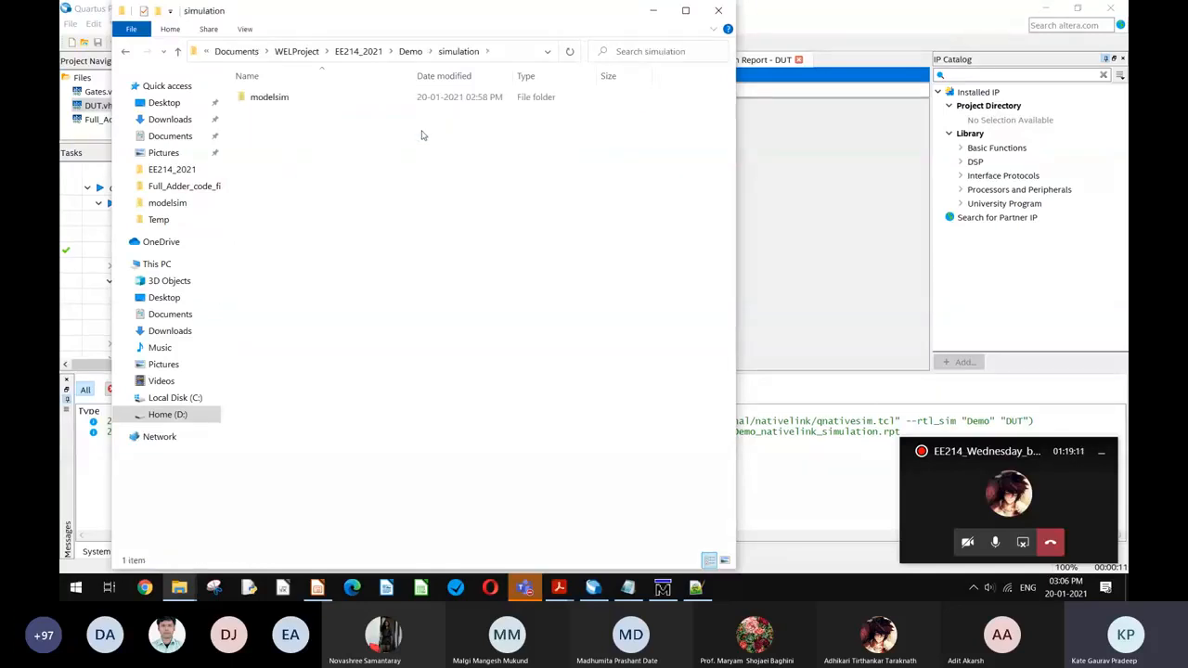
click(409, 52)
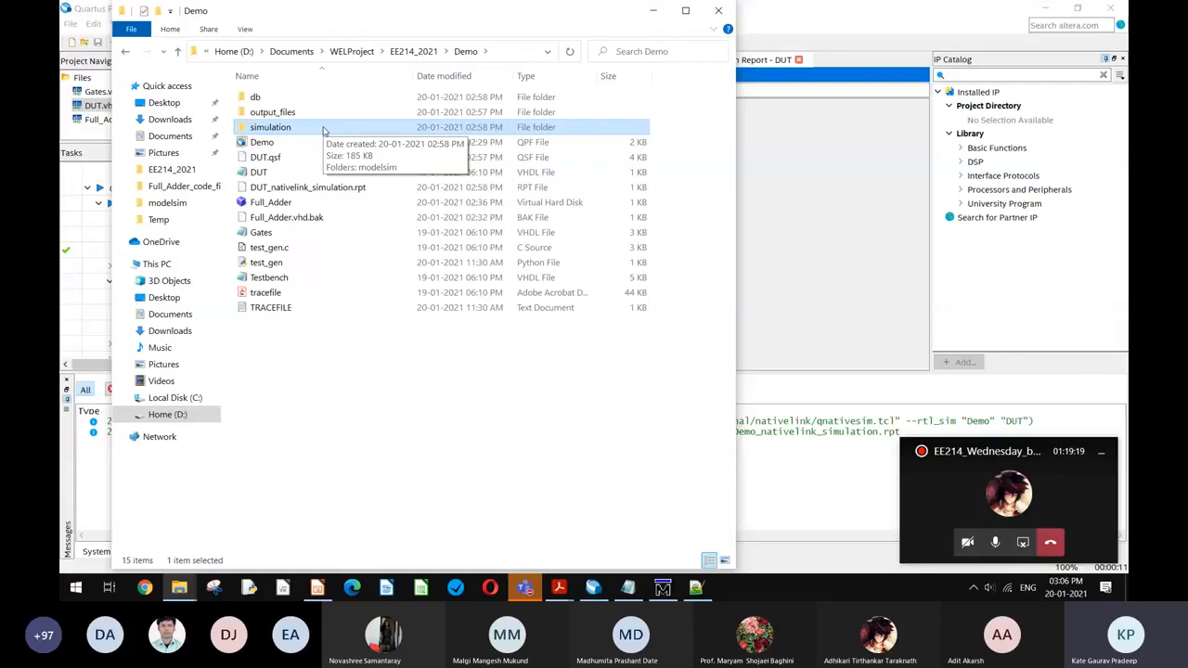
double_click(324, 131)
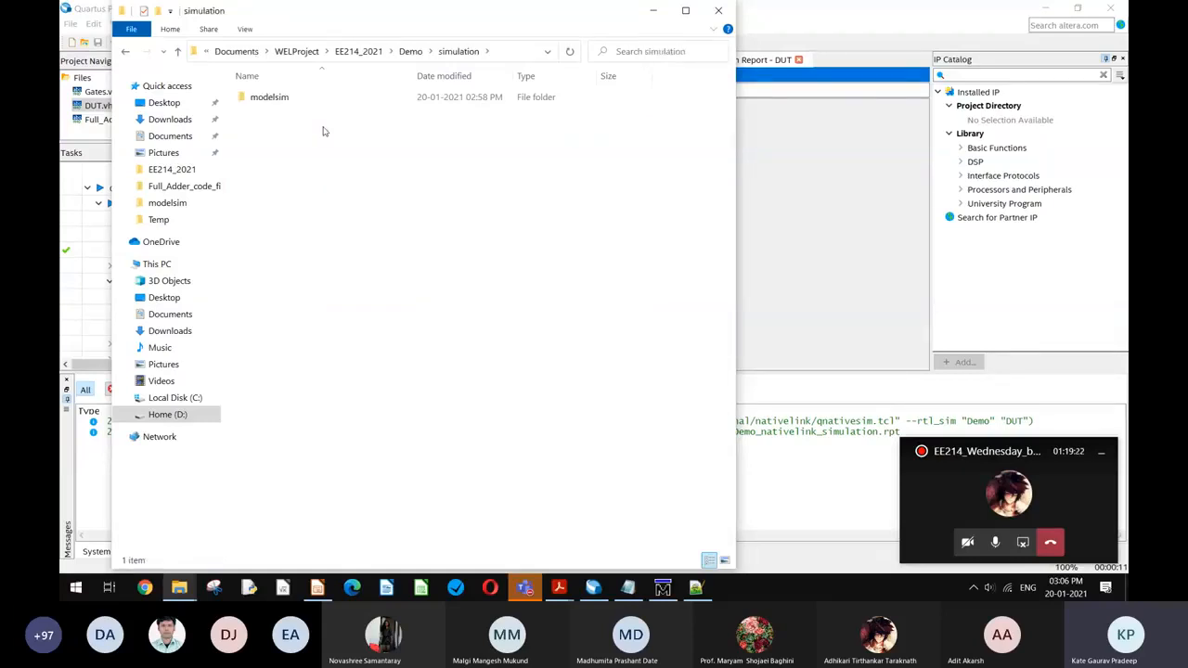
click(314, 104)
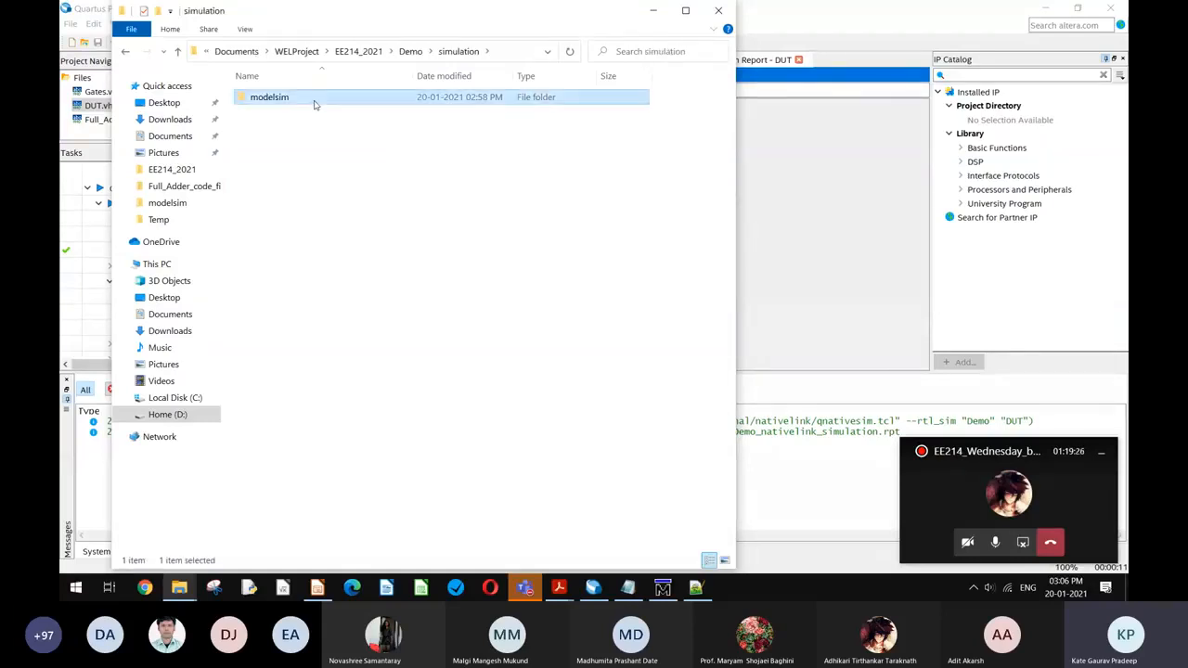
double_click(314, 104)
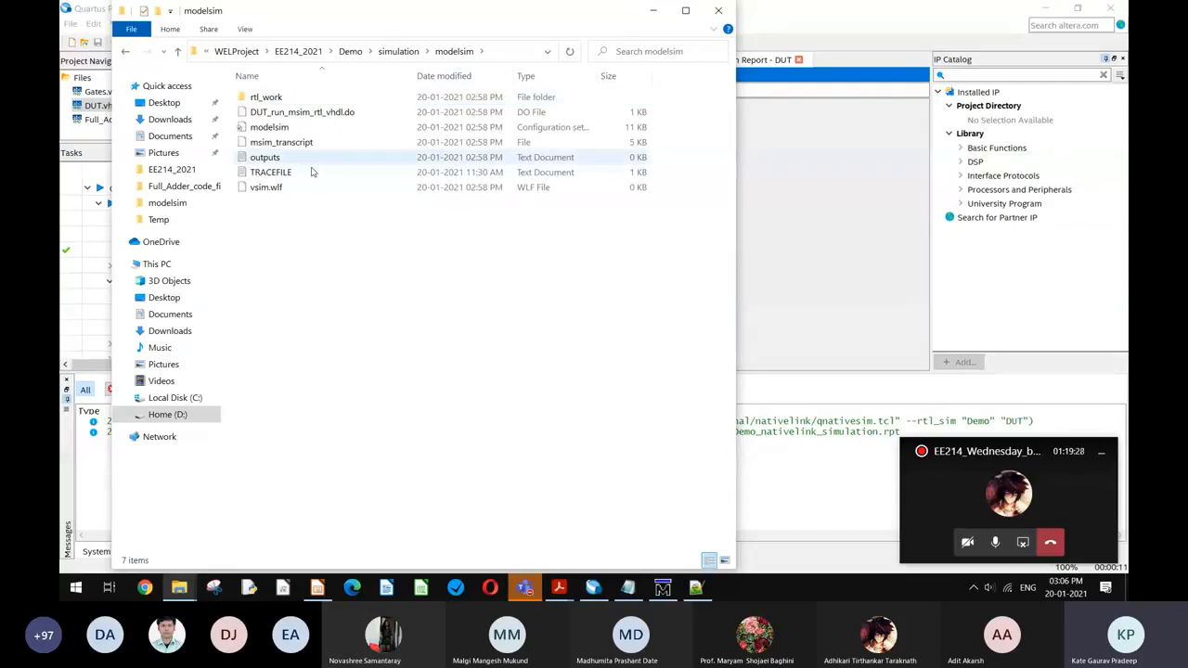
Step: Point out the outputs and TRACEFILE text files, open outputs in Notepad, and highlight the input and output bits of its first row
ctrl+click(310, 178)
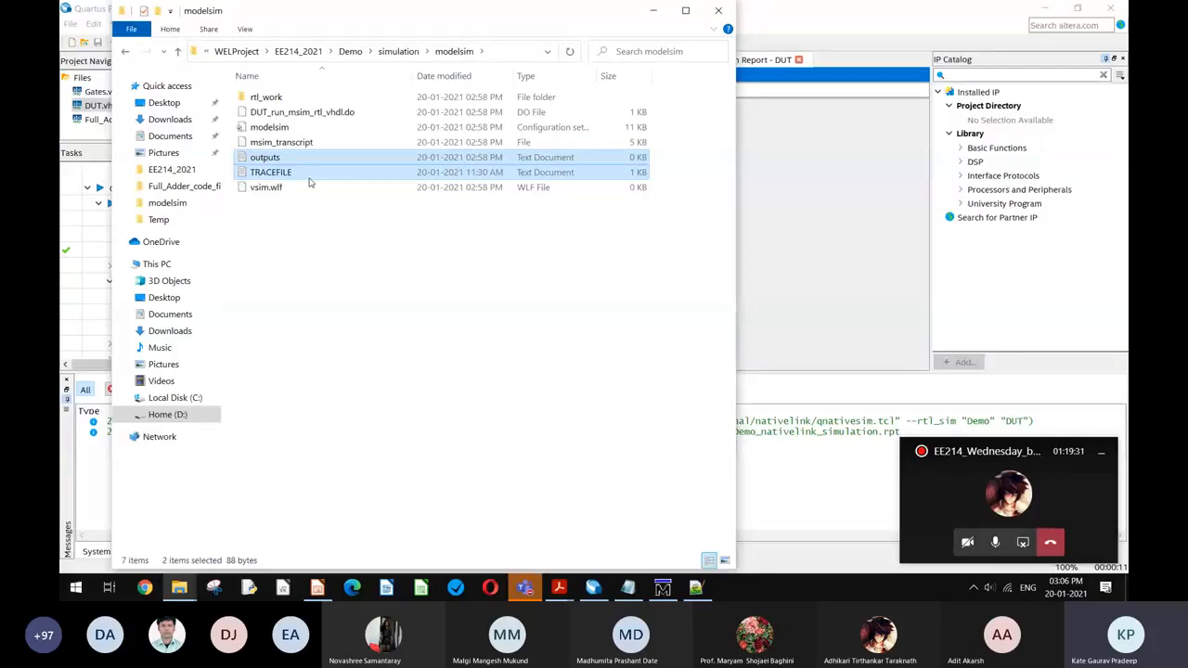
click(331, 158)
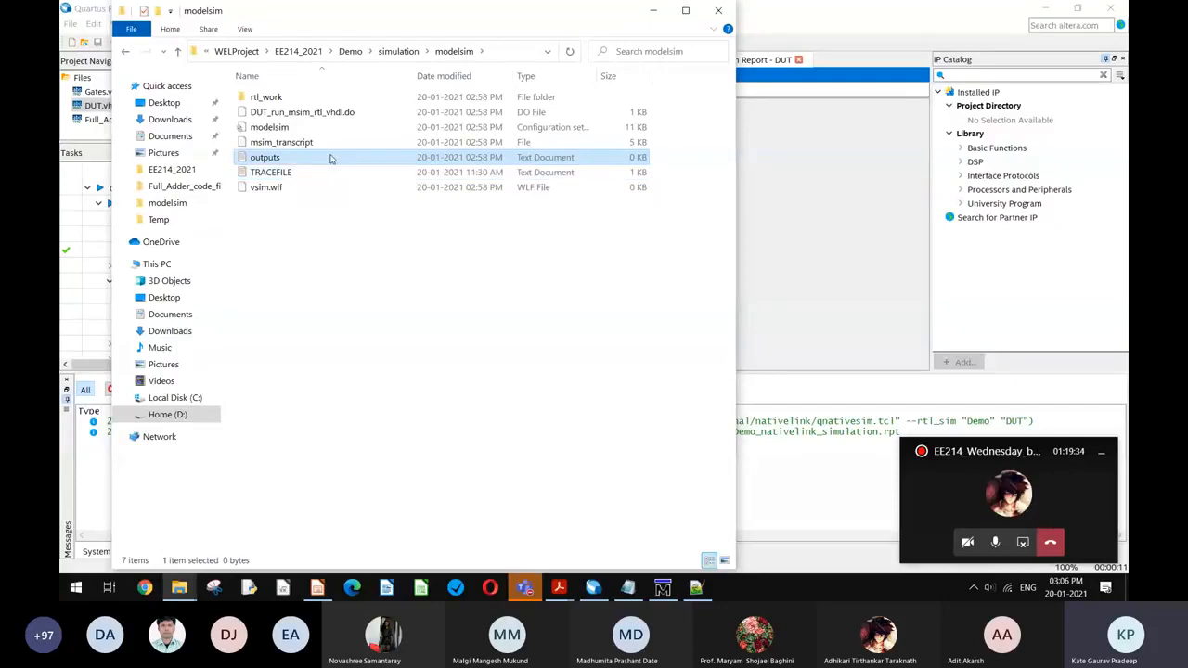
double_click(331, 159)
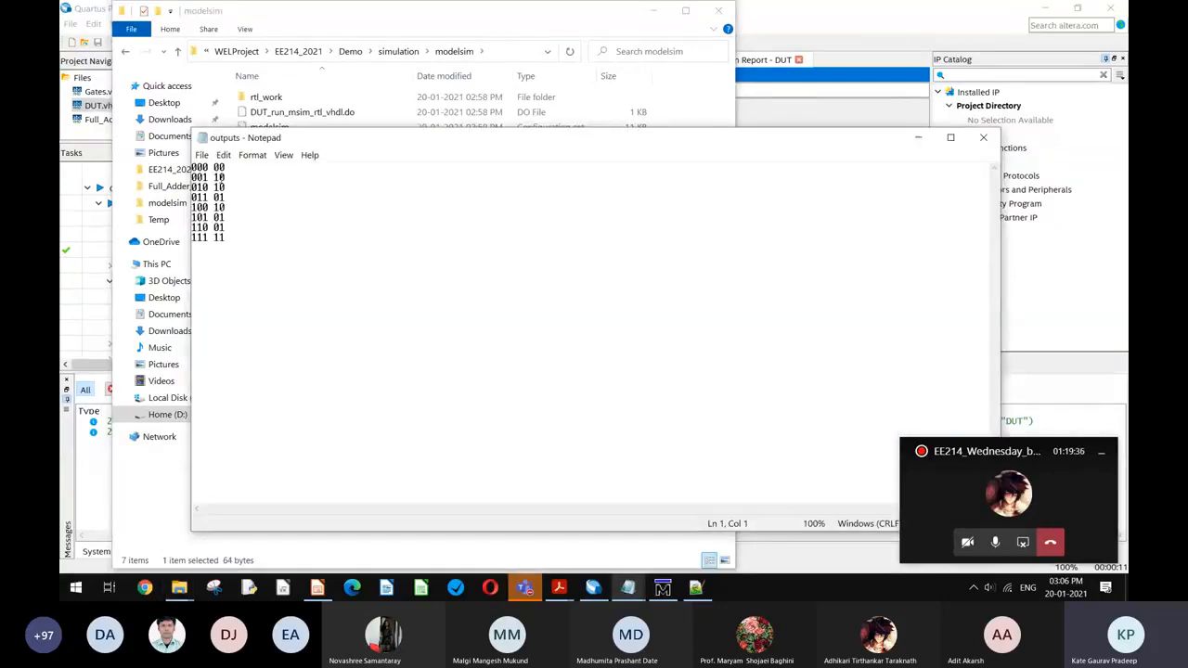
drag(192, 168, 203, 169)
click(194, 168)
double_click(220, 168)
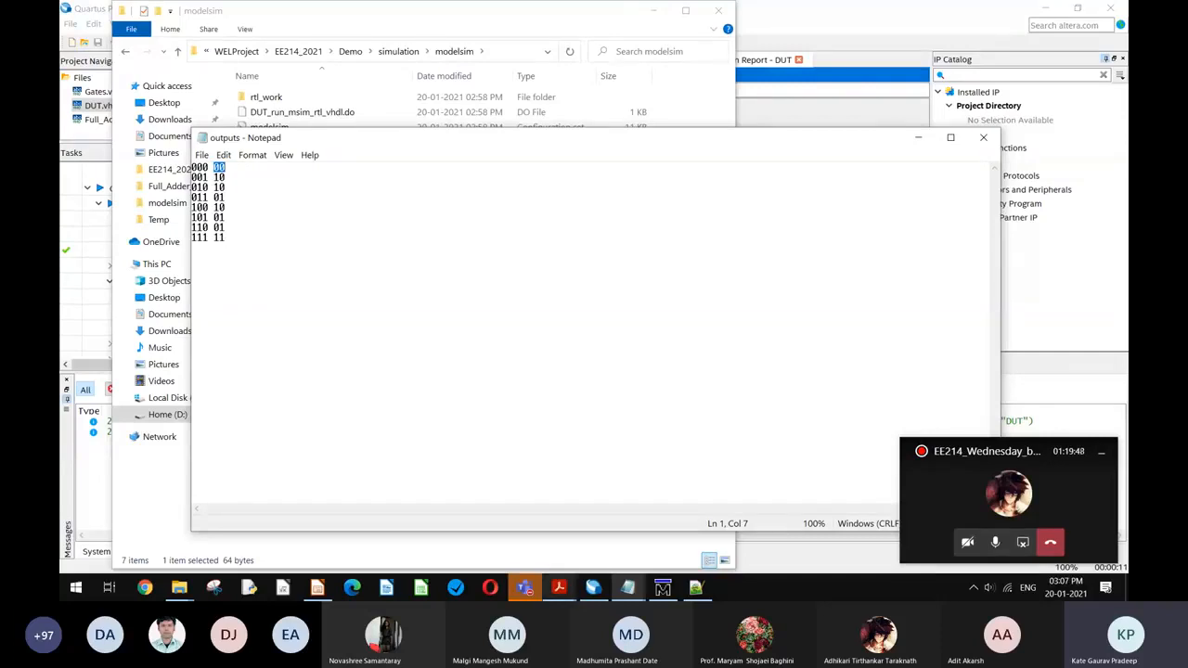
Step: Check the Teams meeting chat for questions and return to the outputs file
mouse_move(521, 593)
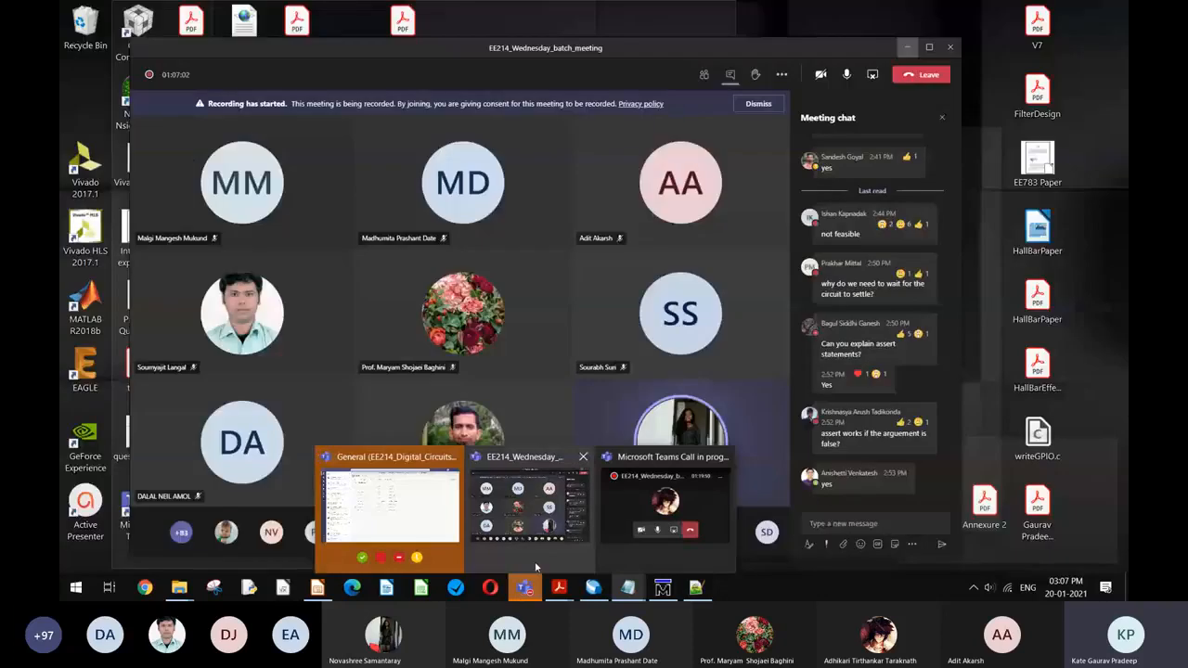
click(535, 566)
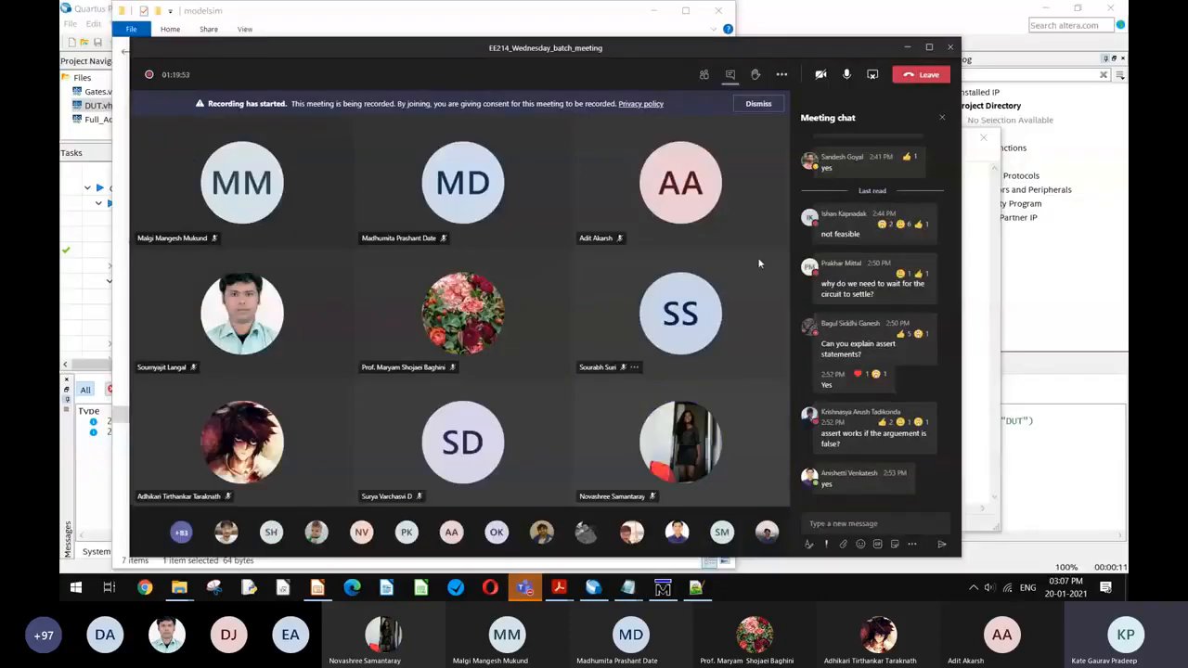
key(alt+Tab)
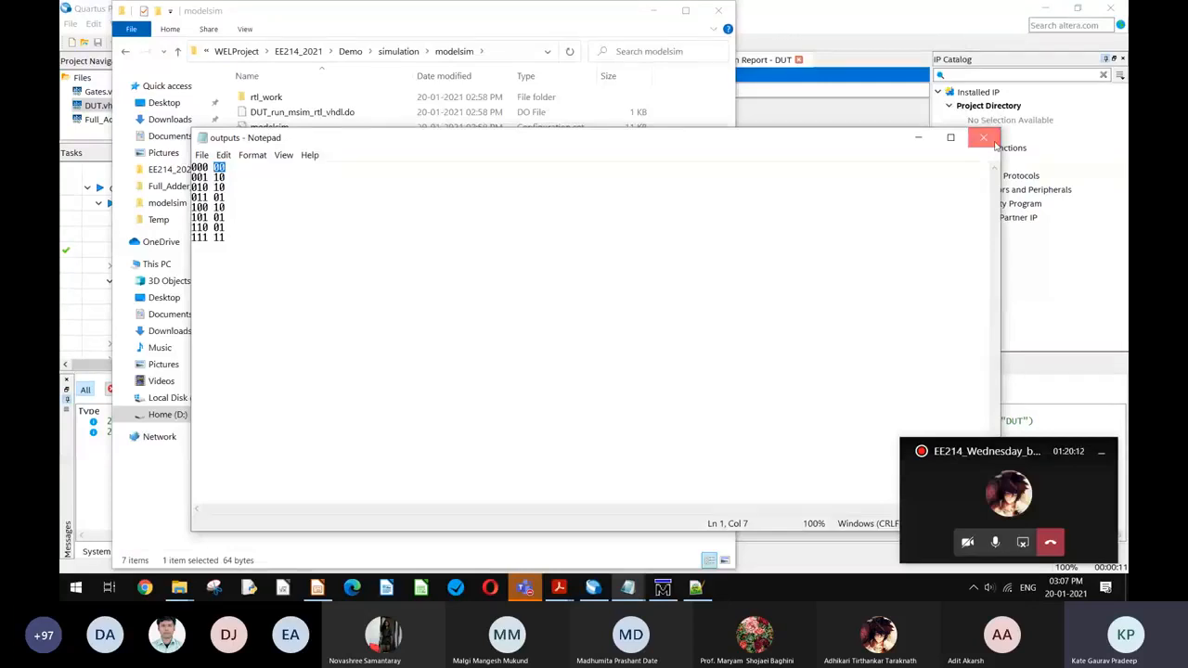
Step: Close the outputs file and minimize the modelsim folder window to return to the Quartus project
click(992, 140)
click(466, 188)
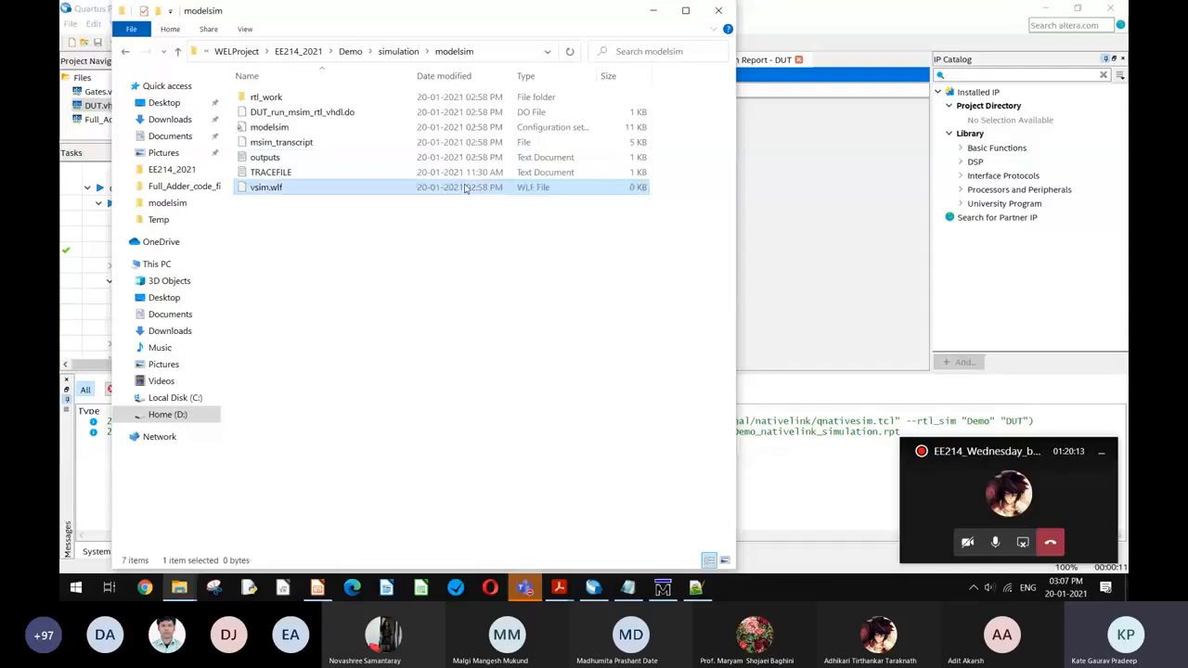
click(654, 12)
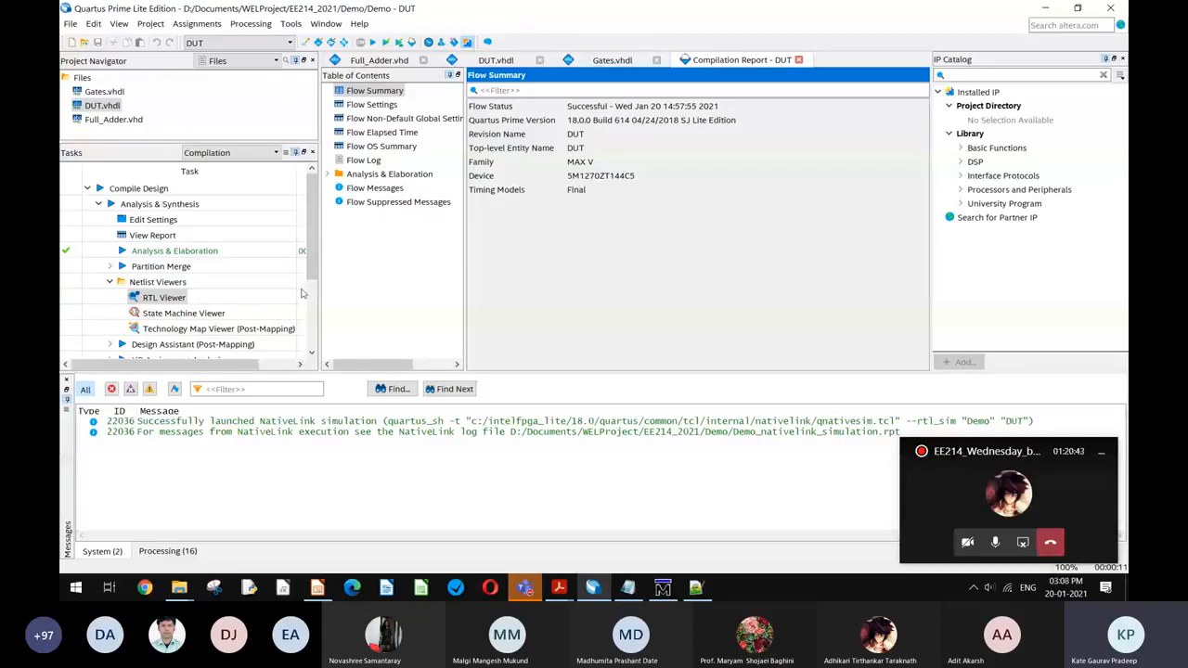
Step: Run a full compilation of the DUT design in Quartus and select the final full compilation message
scroll(315, 290, down, 3)
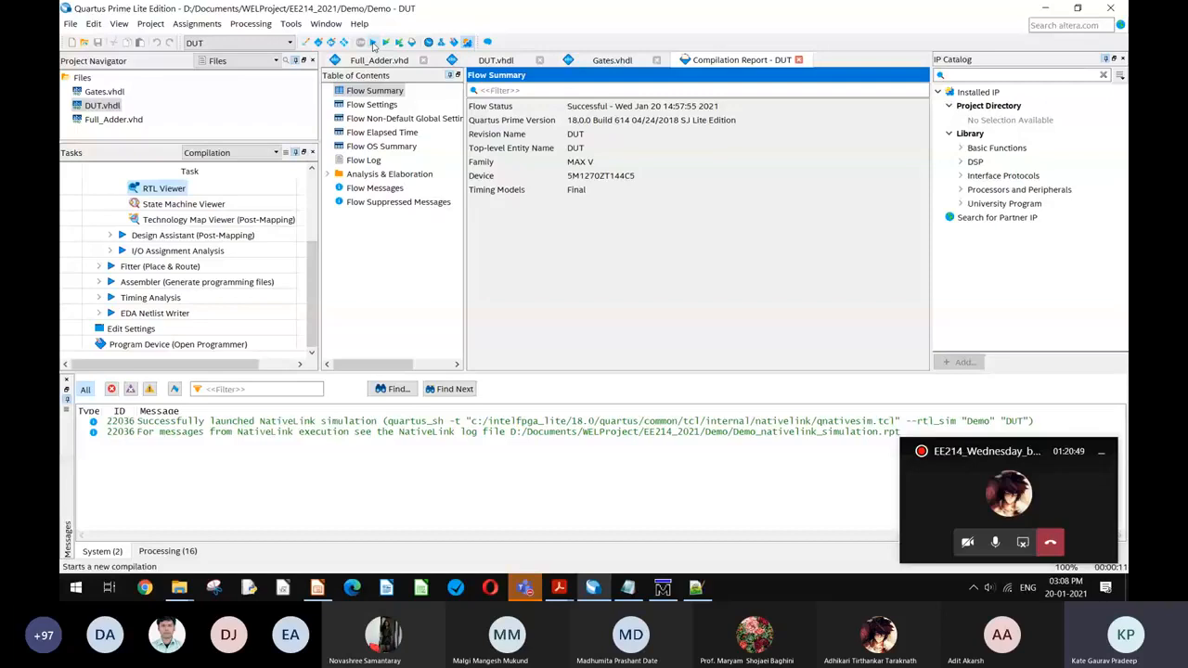
click(373, 44)
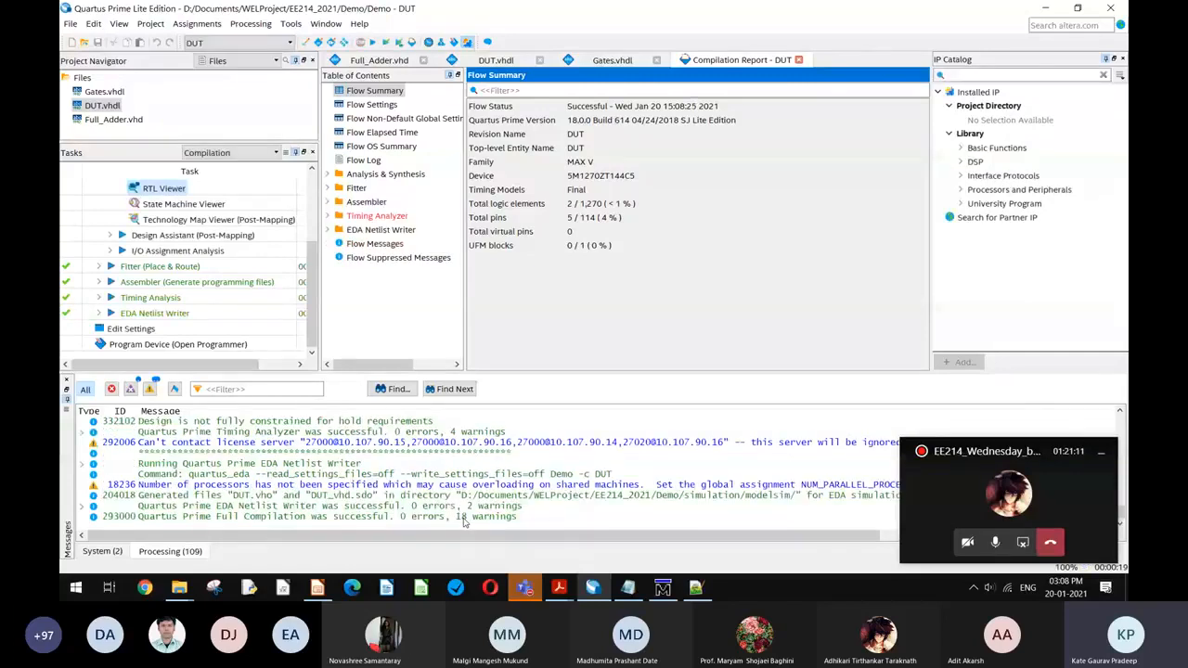
click(465, 517)
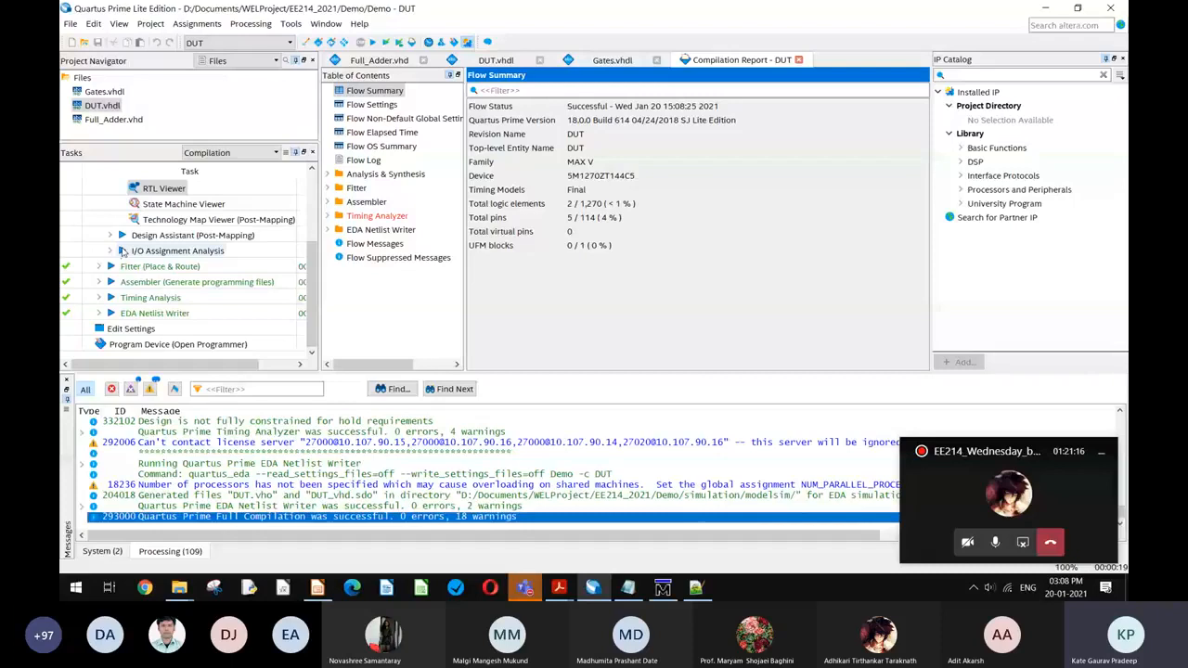
Step: Collapse Netlist Viewers in the compilation tasks, expand Fitter (Place & Route), and select its second Technology Map Viewer (Post-Fitting) entry
drag(314, 282, 314, 251)
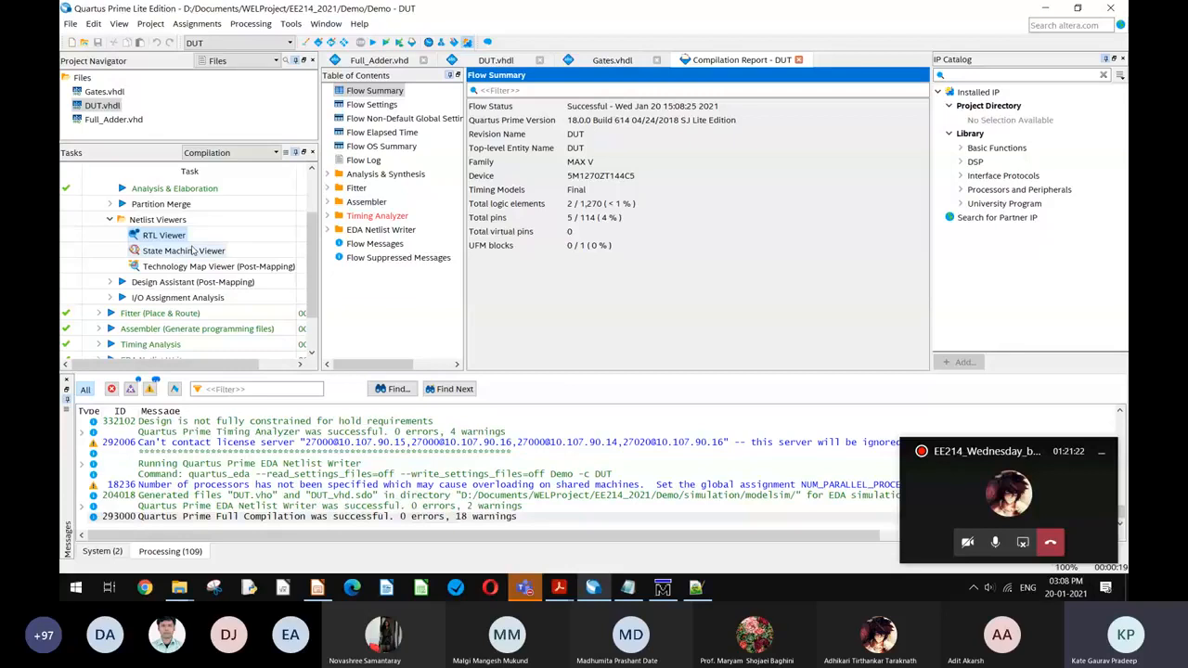
click(111, 220)
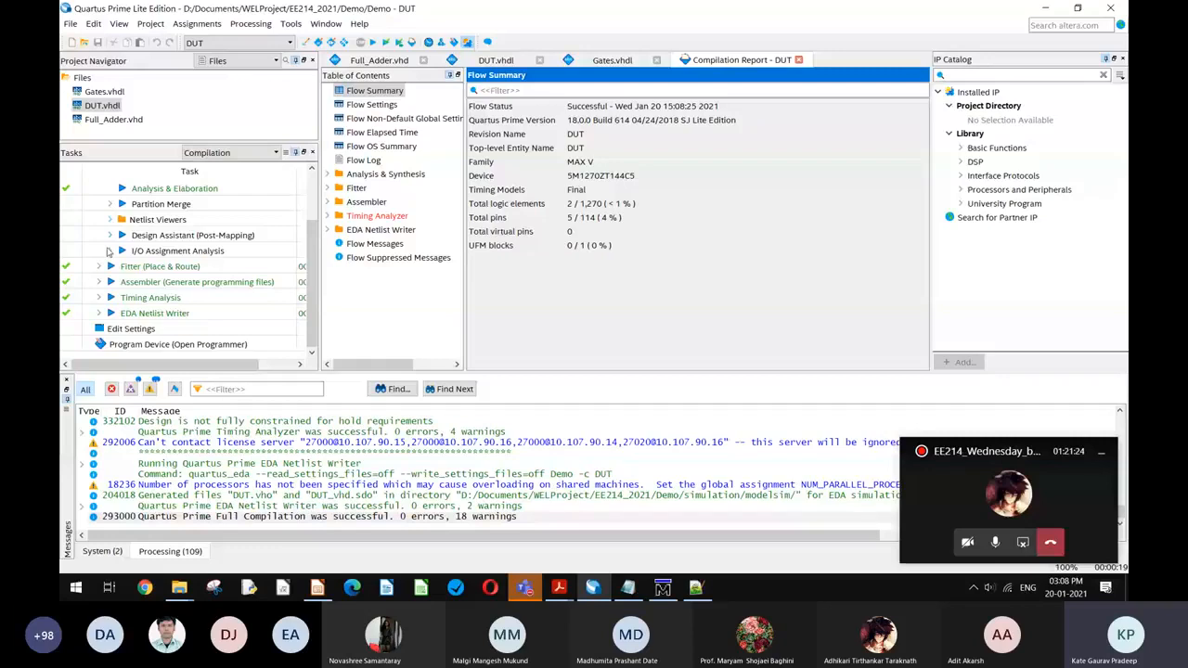
click(98, 267)
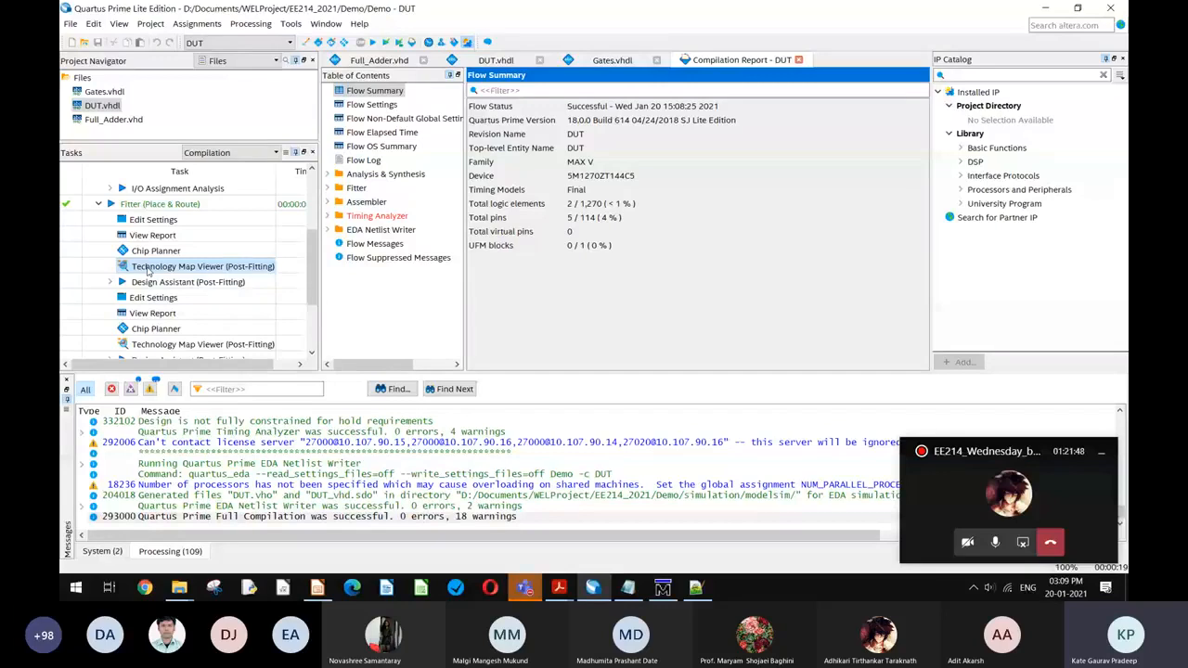
drag(310, 300, 310, 314)
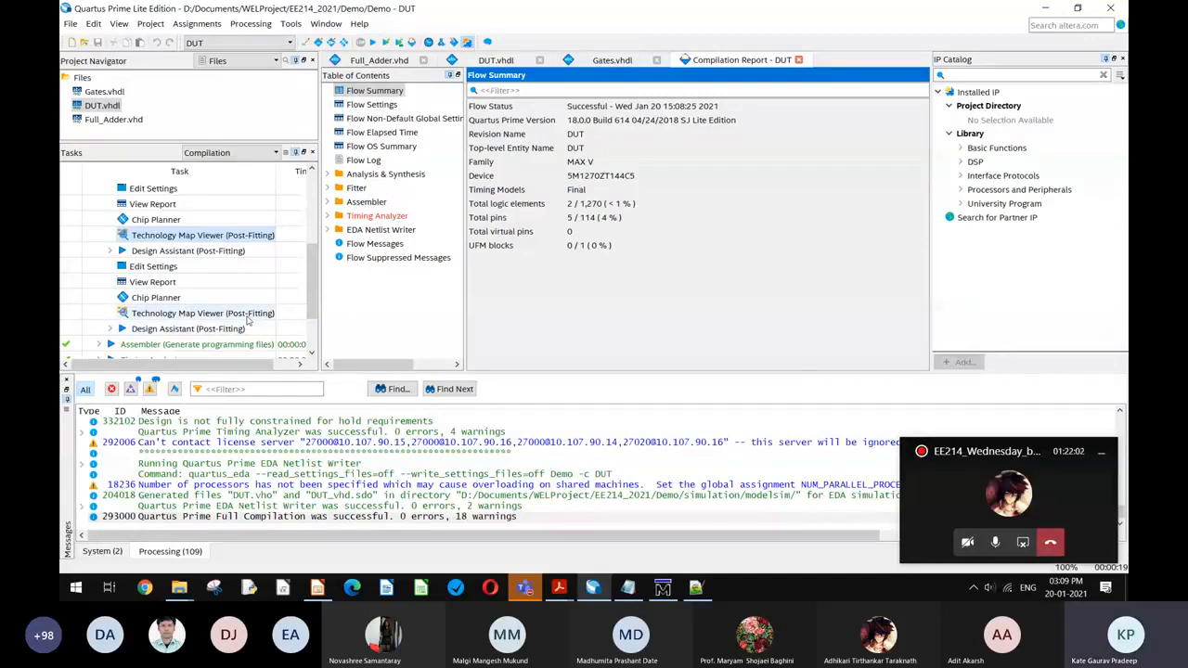
click(247, 316)
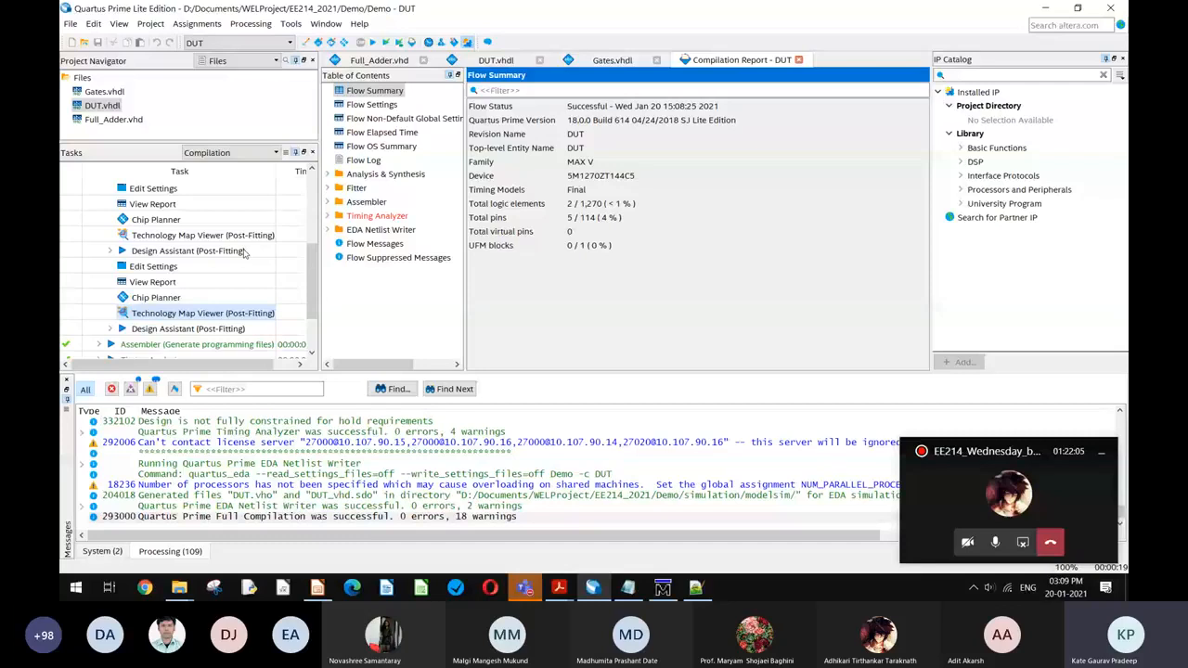
Step: Open the first Technology Map Viewer (Post-Fitting) entry, expand Full_Adder:add_instance to inspect its OR_2:o1 and XOR_2:x1 blocks, and return to the previous view
click(245, 241)
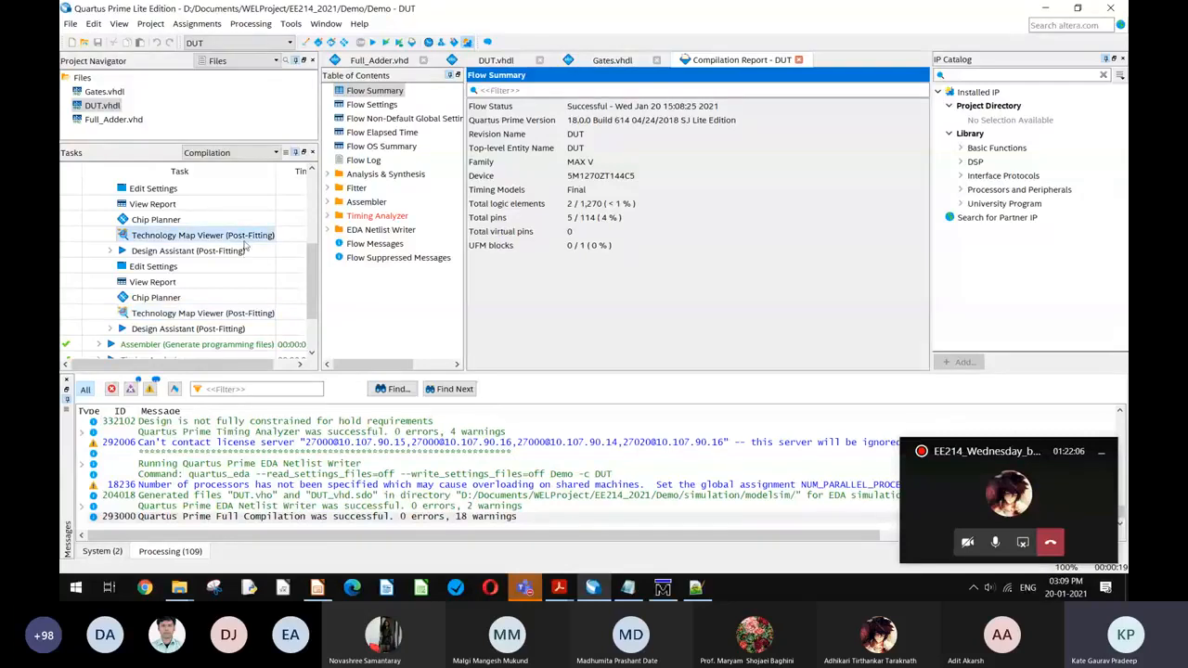
double_click(245, 244)
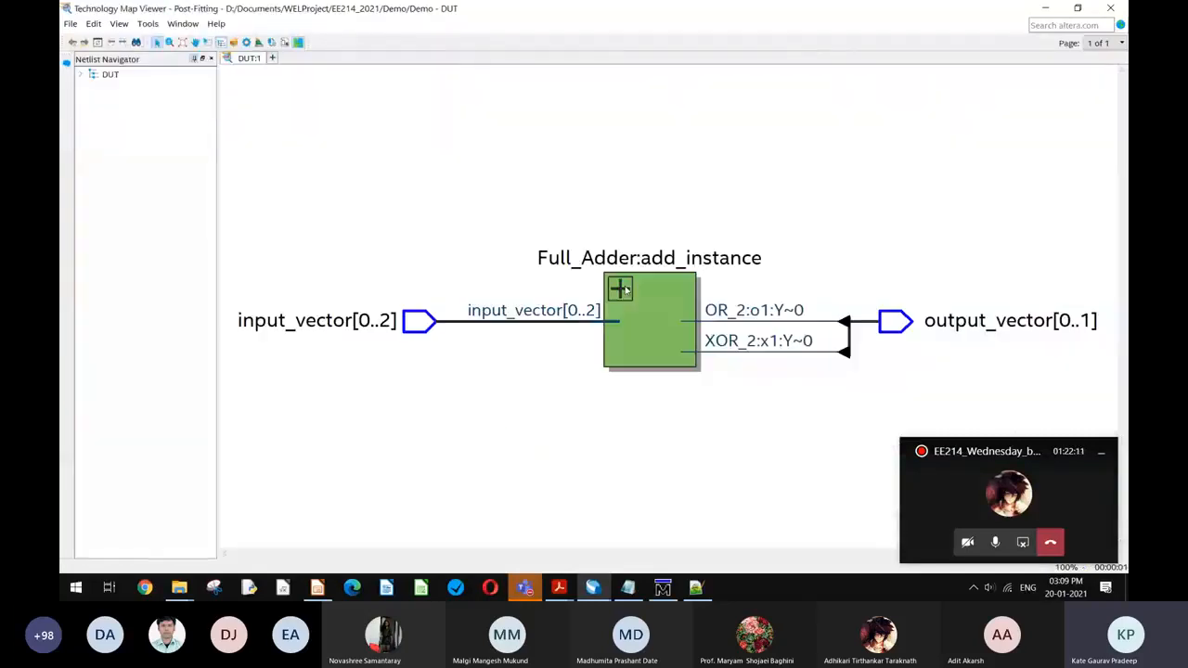
click(620, 287)
right_click(746, 270)
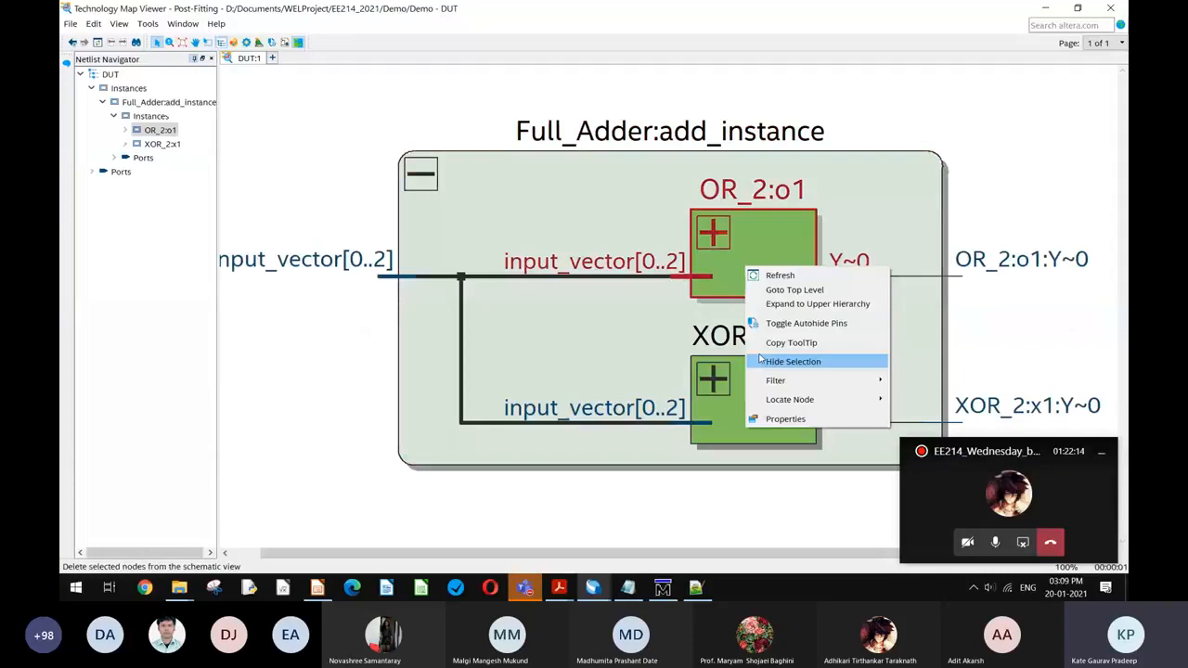
click(548, 247)
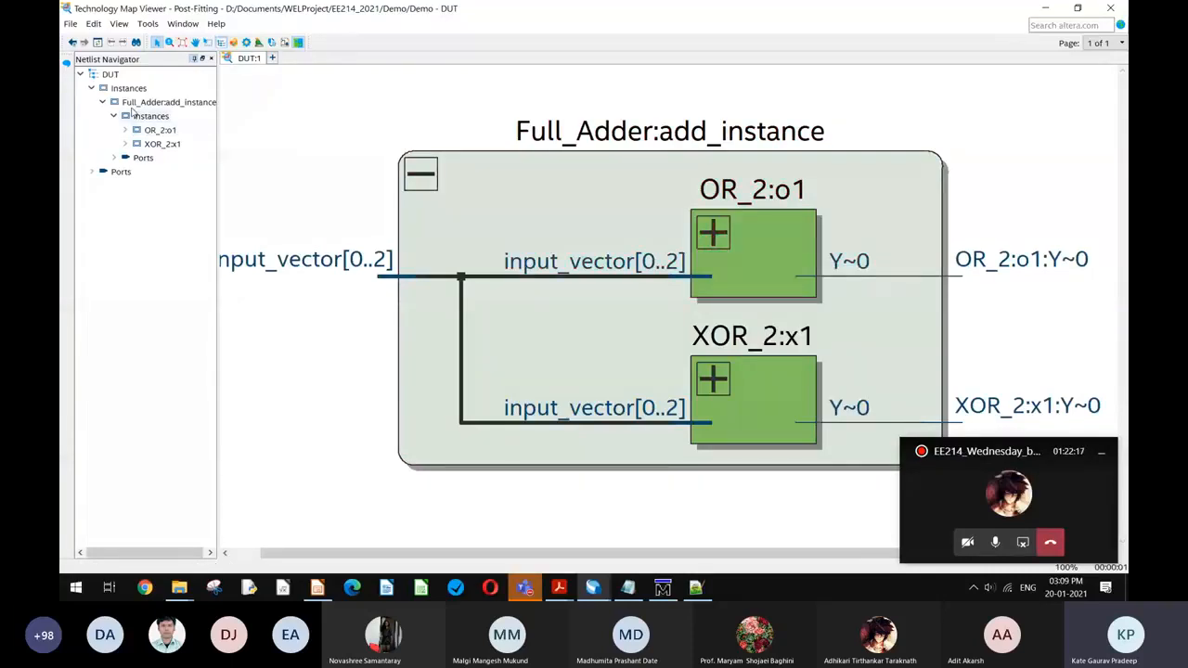
click(139, 102)
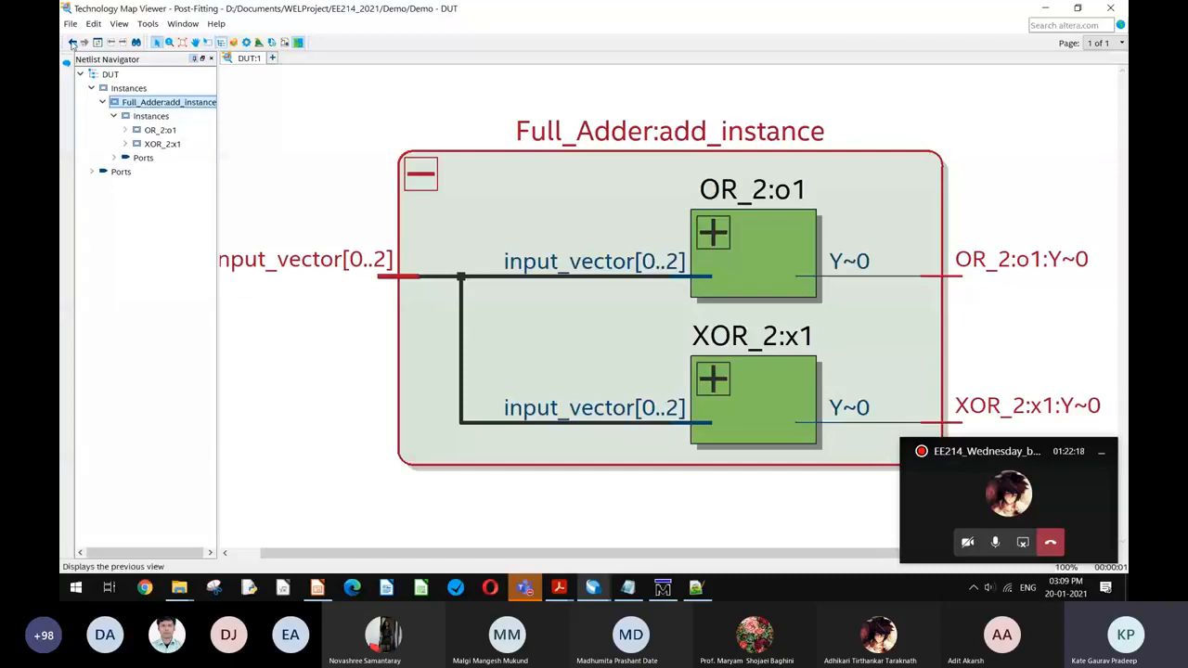
click(72, 43)
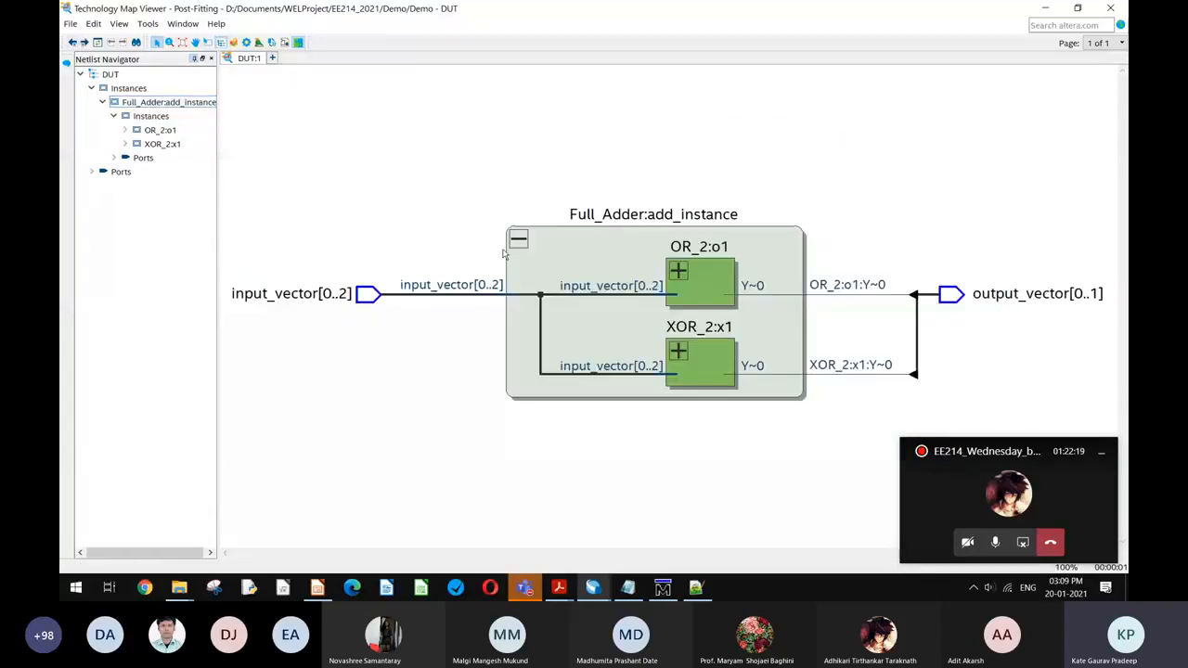
Step: Locate the Full_Adder:add_instance block in the Chip Planner and examine its placement on the device floorplan, including the UFM area
click(567, 261)
right_click(622, 250)
mouse_move(655, 362)
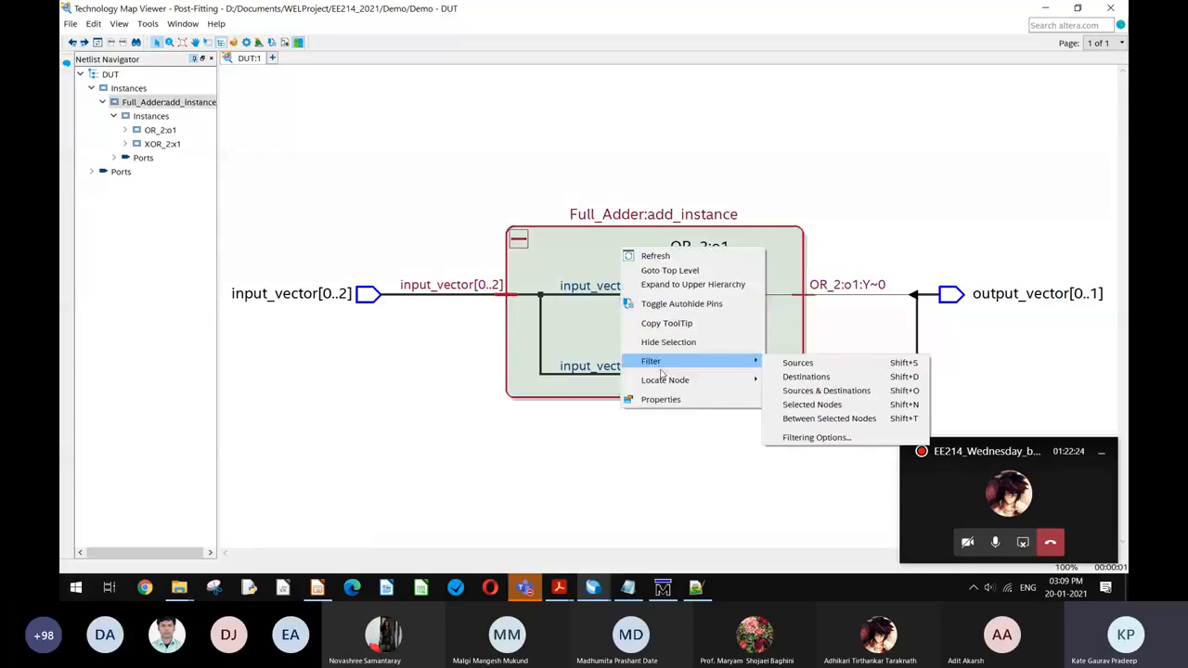
mouse_move(663, 381)
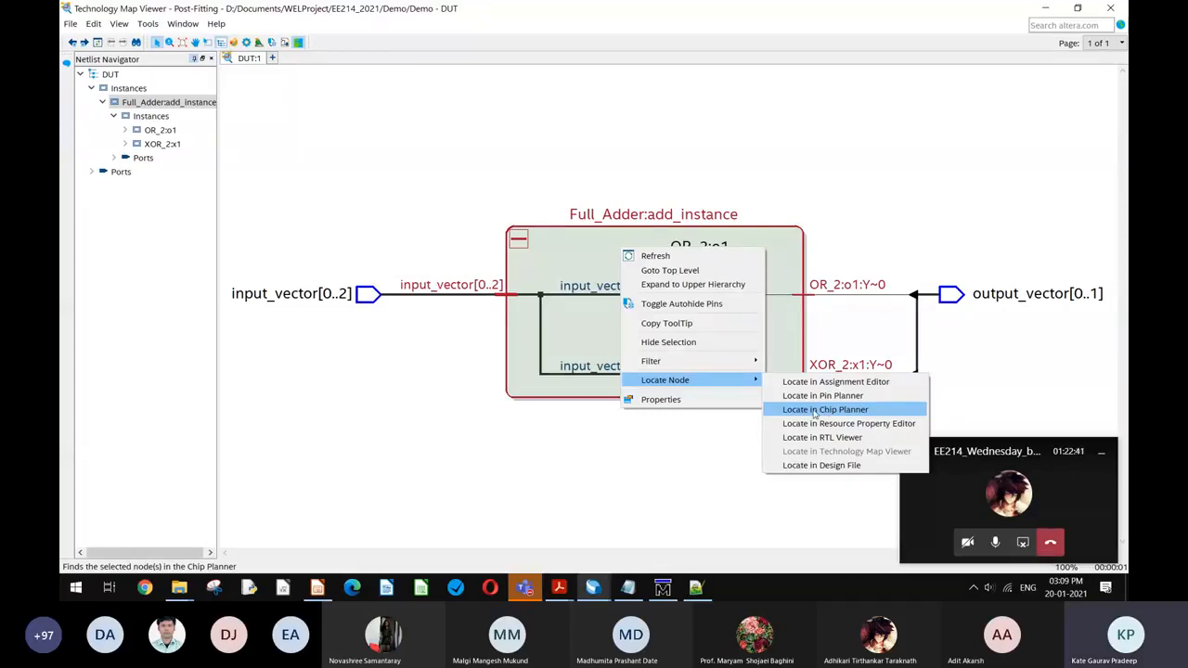
click(814, 410)
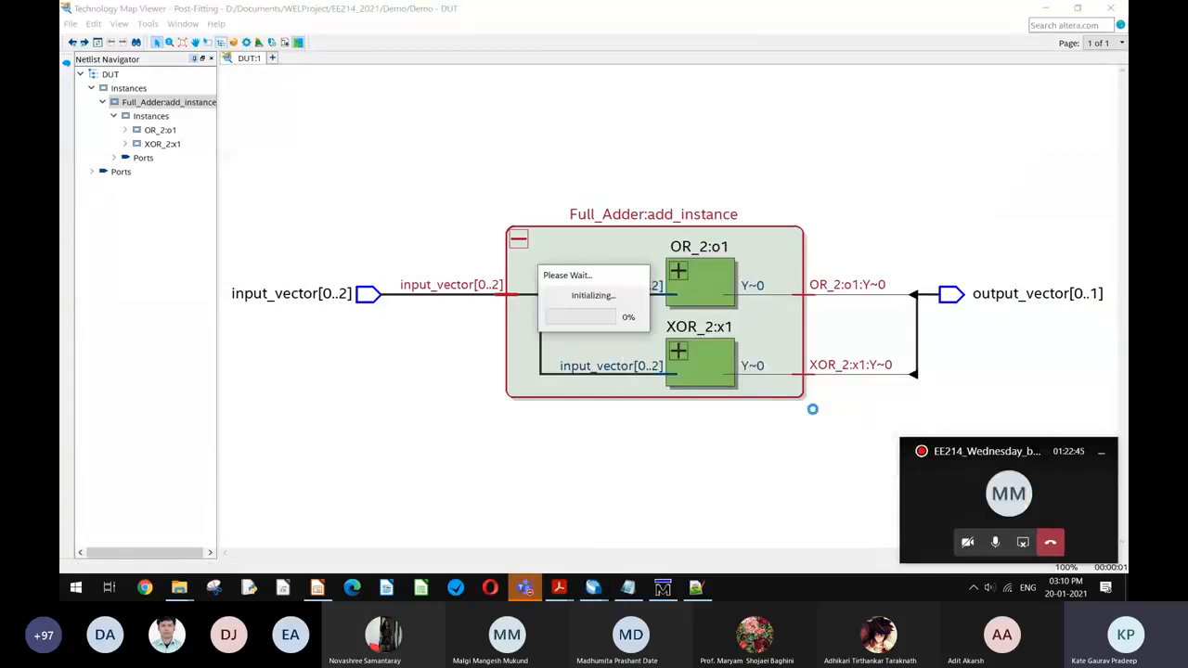
ctrl+scroll(408, 350, down, 4)
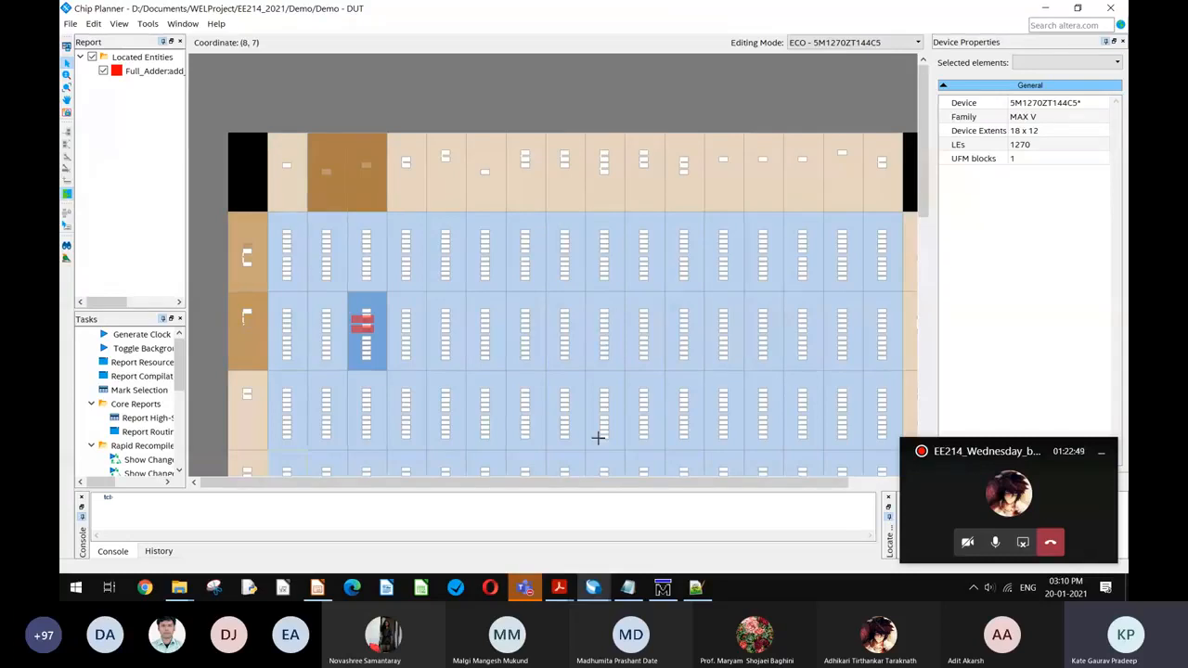
ctrl+scroll(629, 287, down, 3)
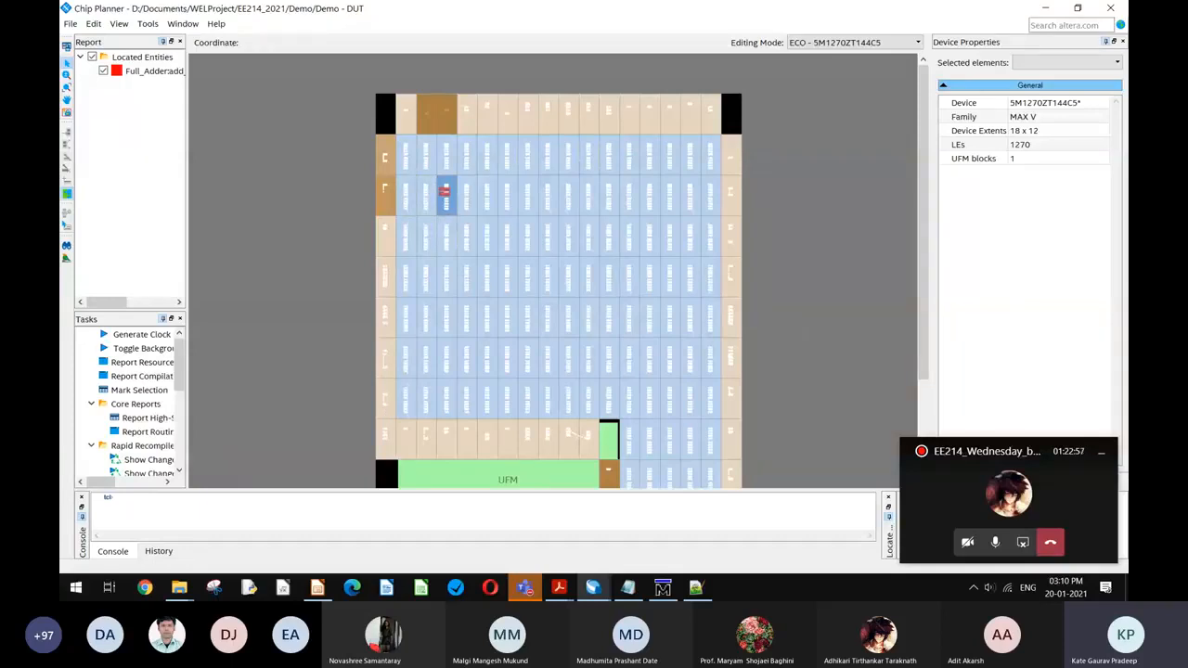
scroll(924, 333, down, 1)
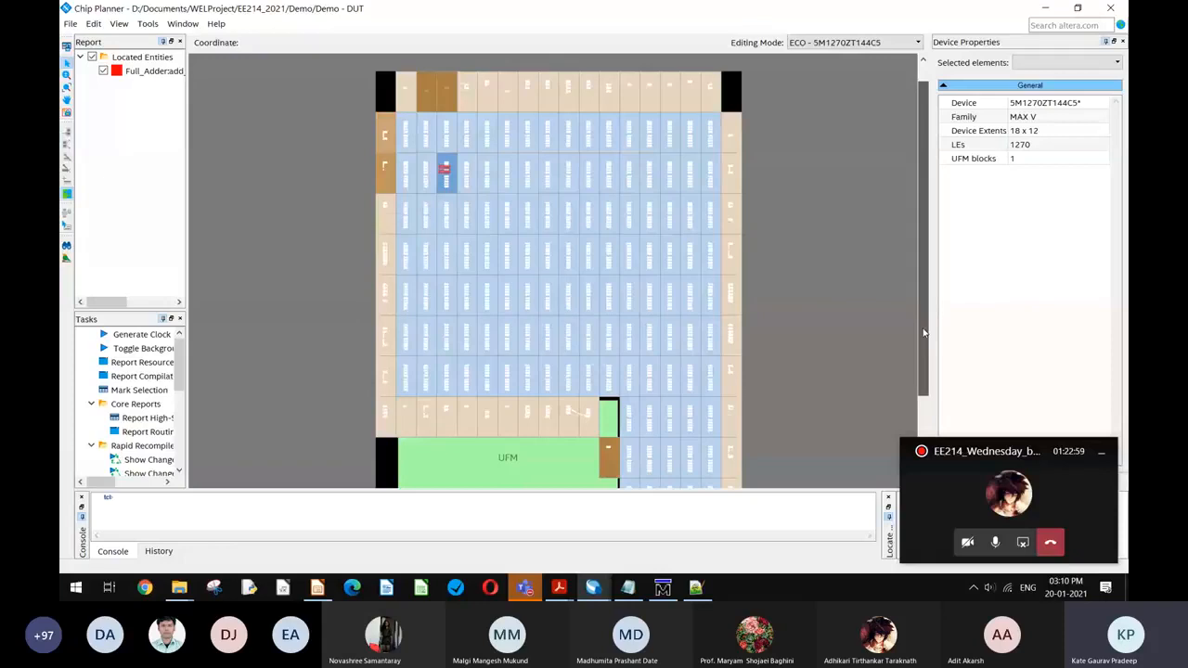
drag(924, 332, 921, 372)
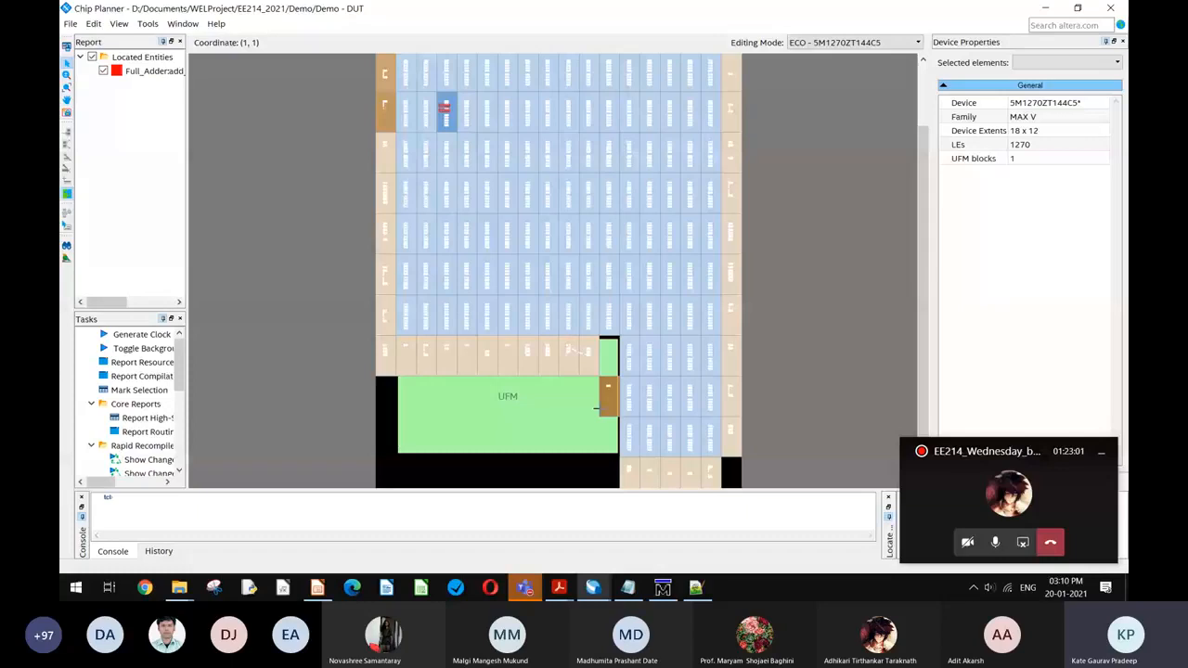
Step: Inspect the upper highlighted full adder logic cell, OR_2:o1, in the Resource Property Editor and close the editor
ctrl+scroll(451, 103, up, 3)
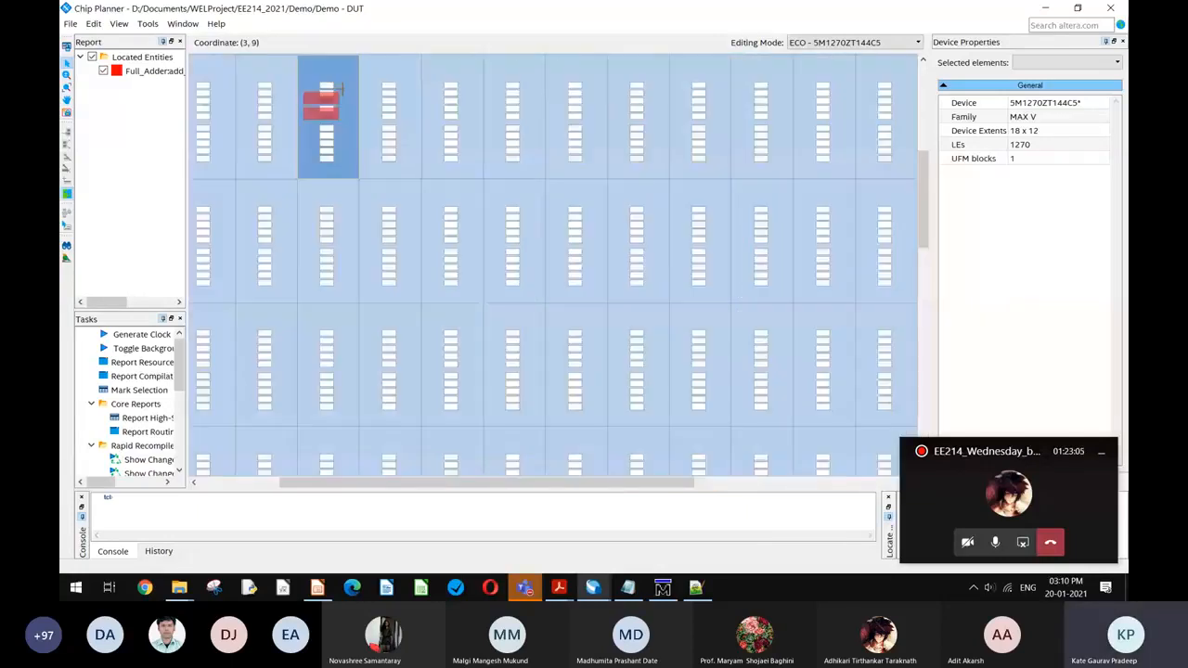
ctrl+scroll(340, 89, up, 3)
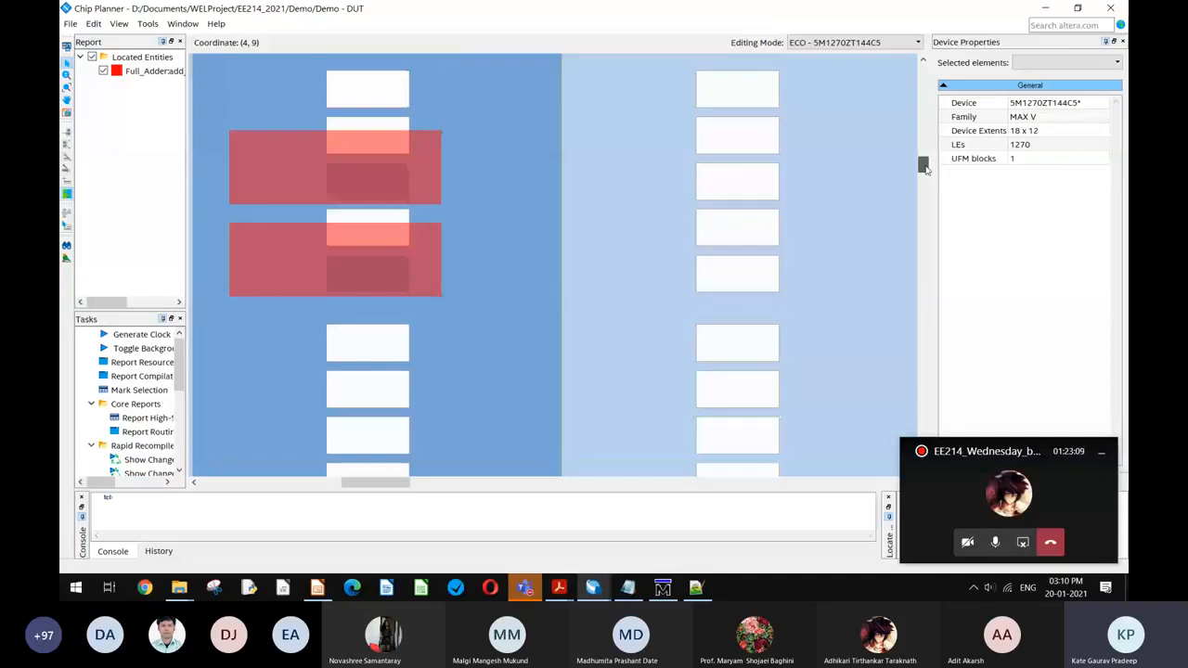
scroll(924, 167, up, 1)
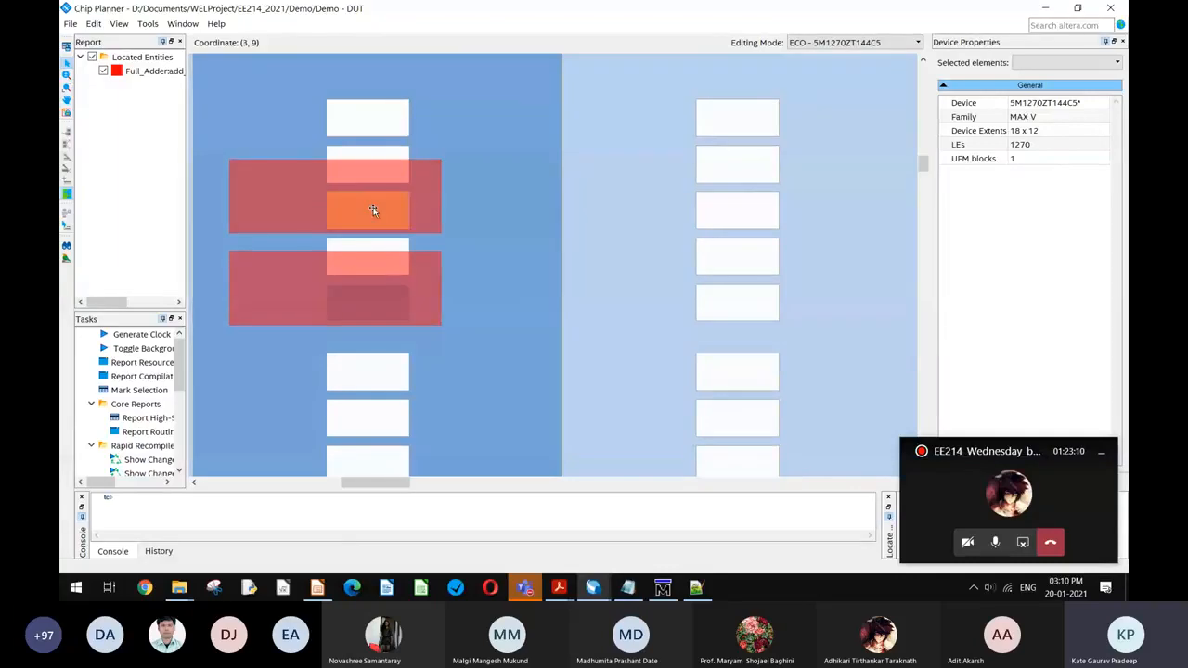
ctrl+scroll(373, 206, up, 2)
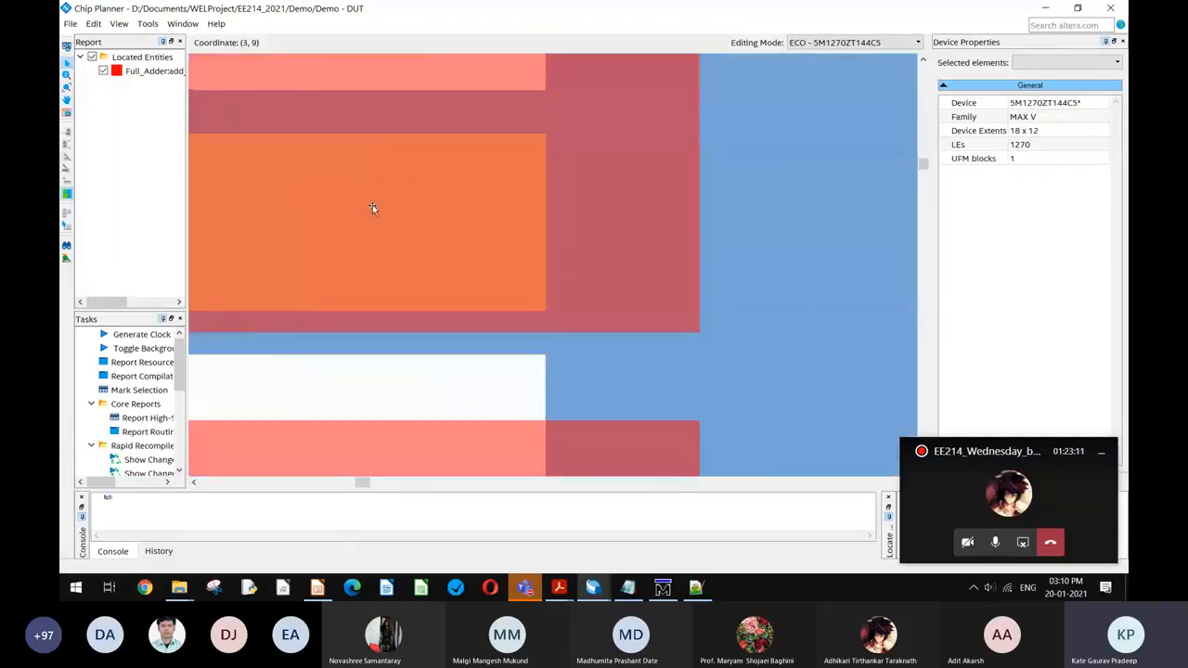
double_click(372, 208)
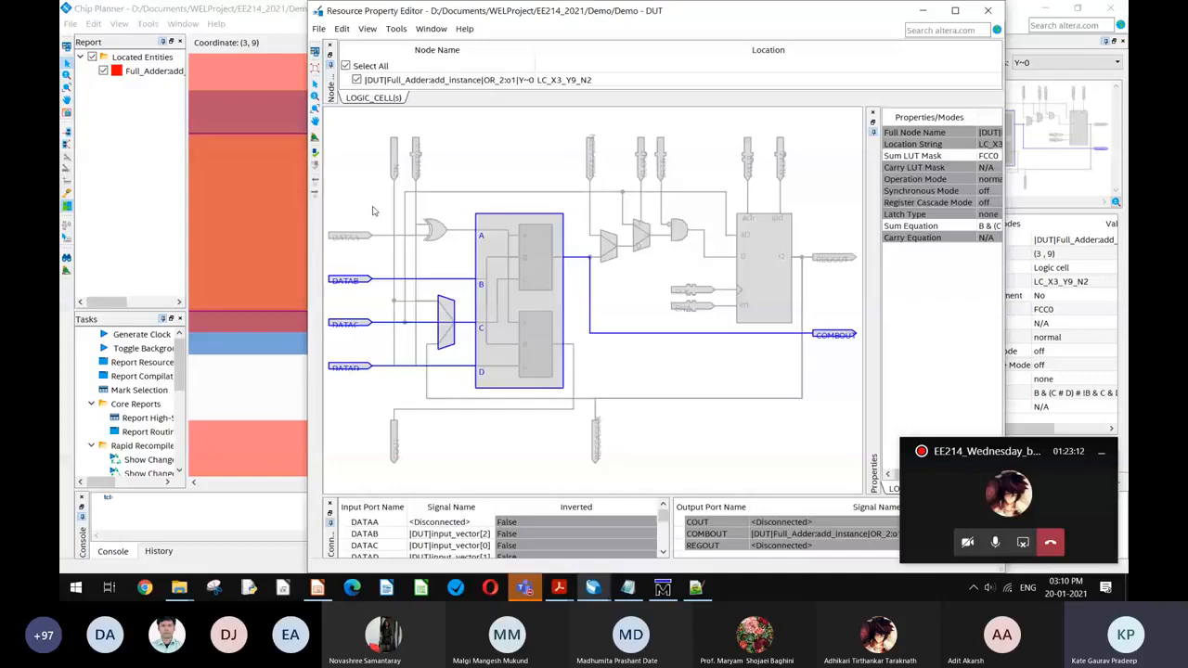
click(242, 301)
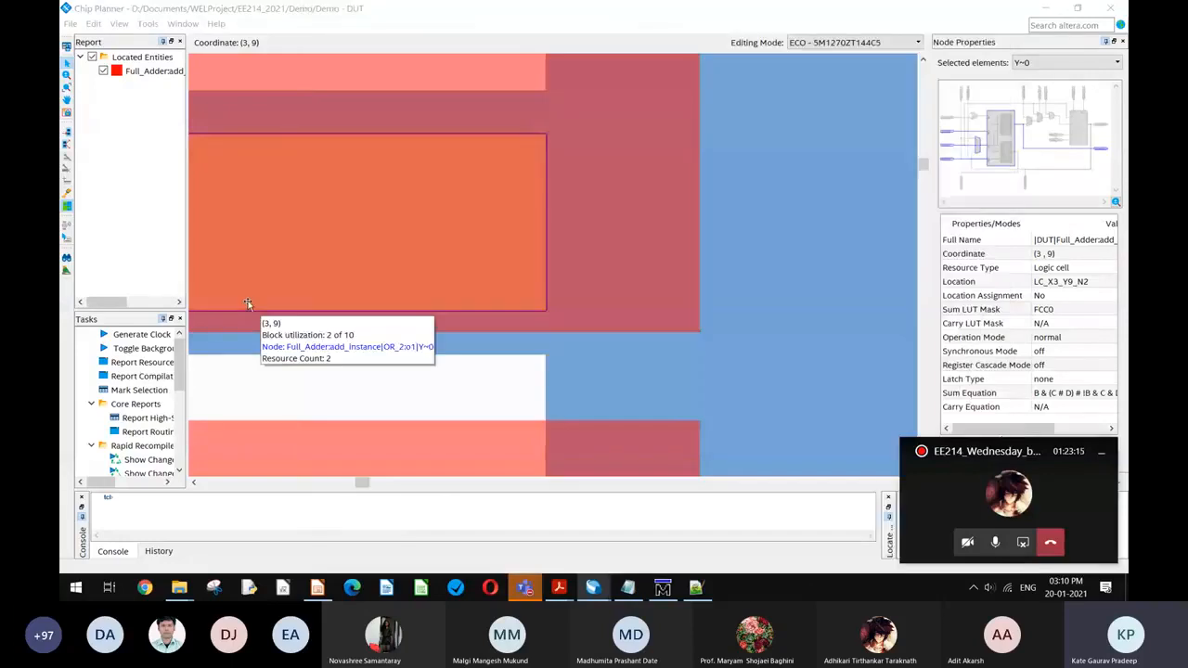
double_click(248, 304)
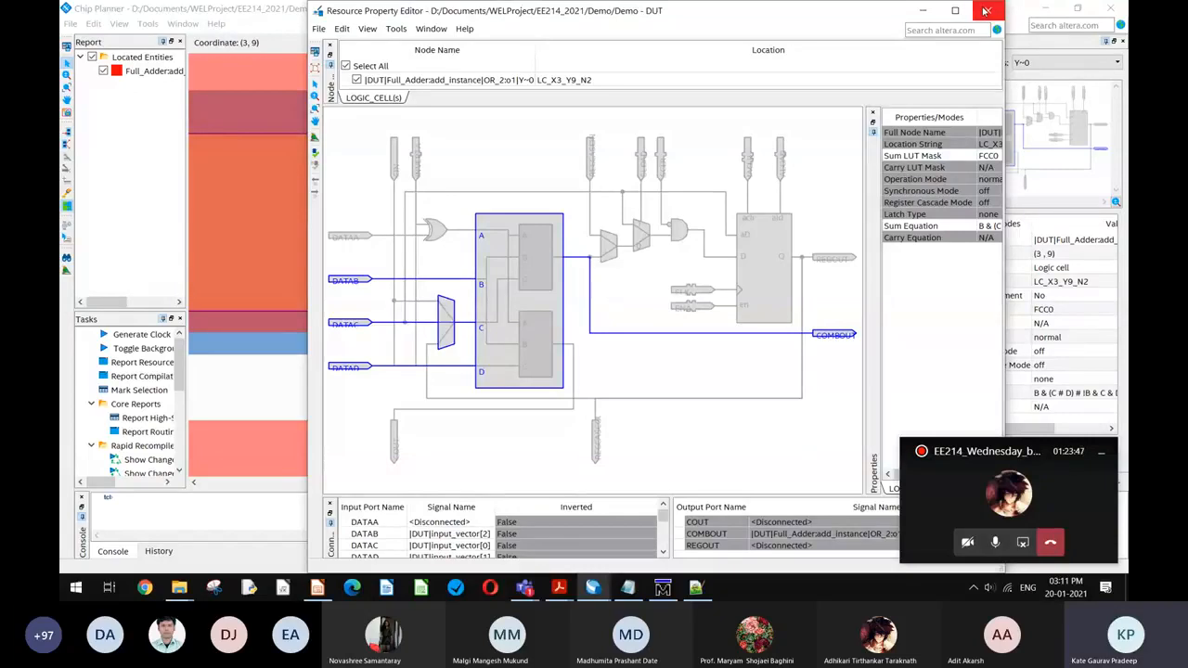
click(986, 11)
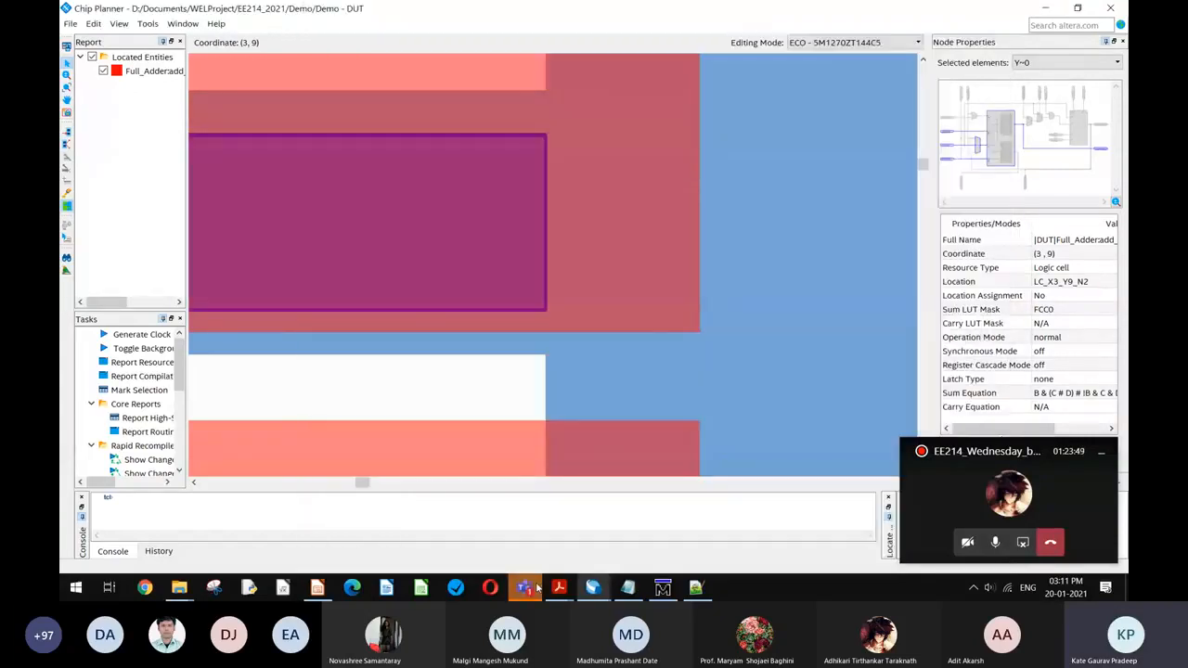
Step: Check the Teams meeting and return to the Chip Planner to view the utilization of logic block (7, 8)
click(536, 590)
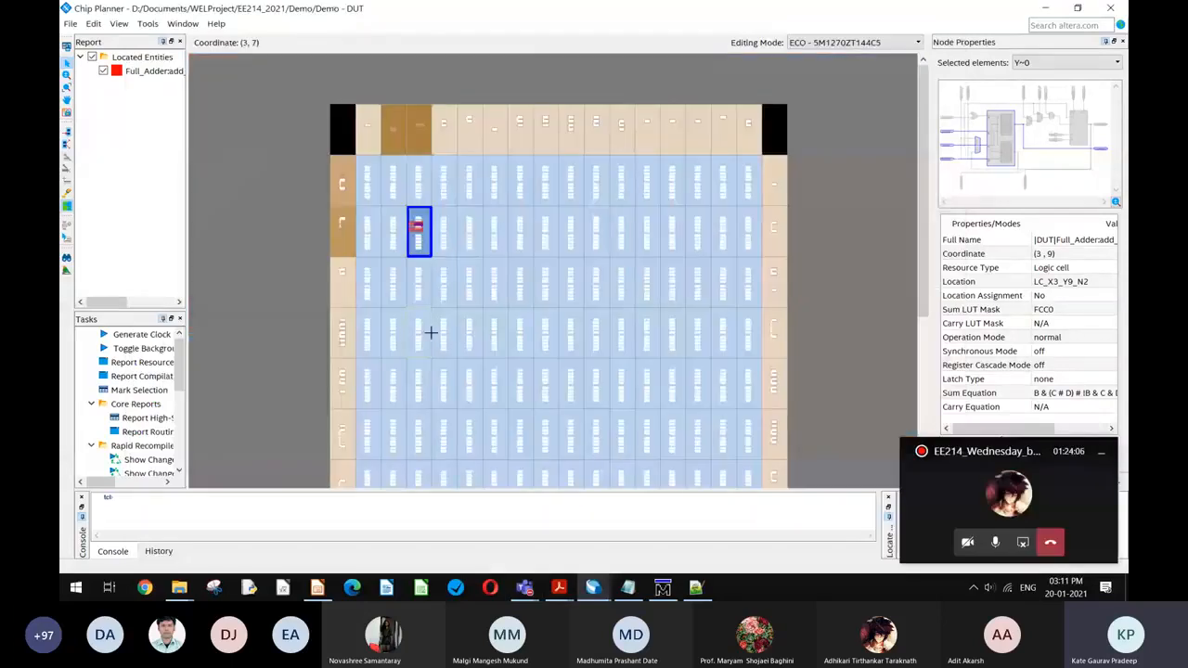
mouse_move(517, 283)
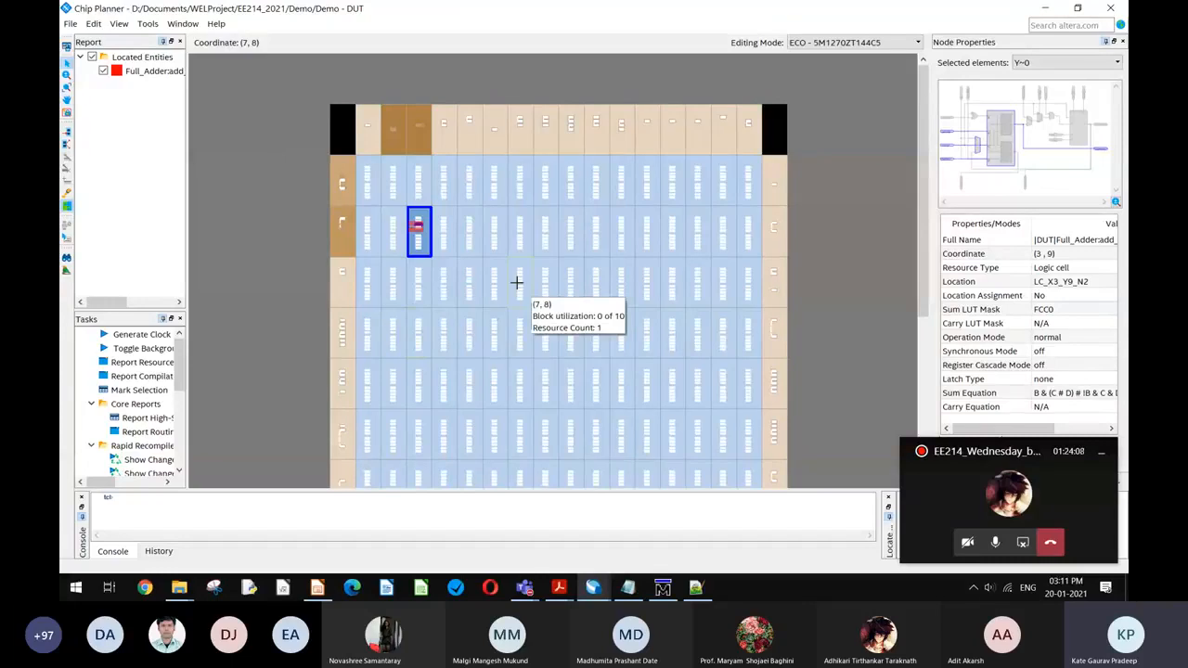
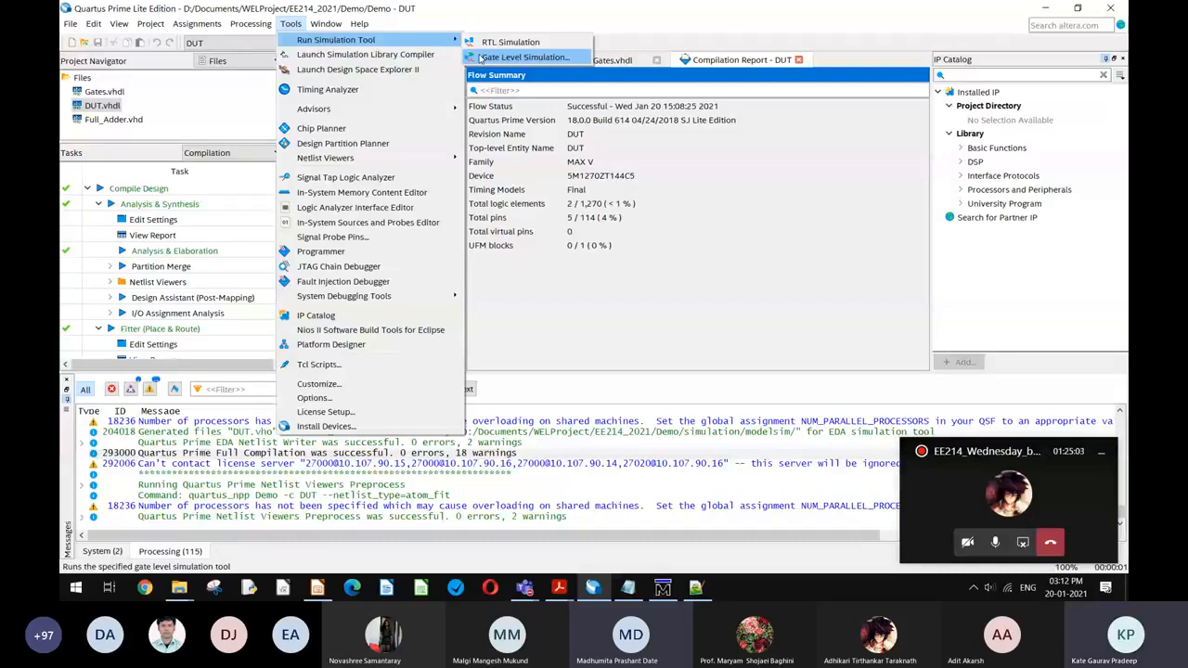
Step: Open the EDA Gate Level Simulation dialog for the DUT and enlarge its window
click(481, 57)
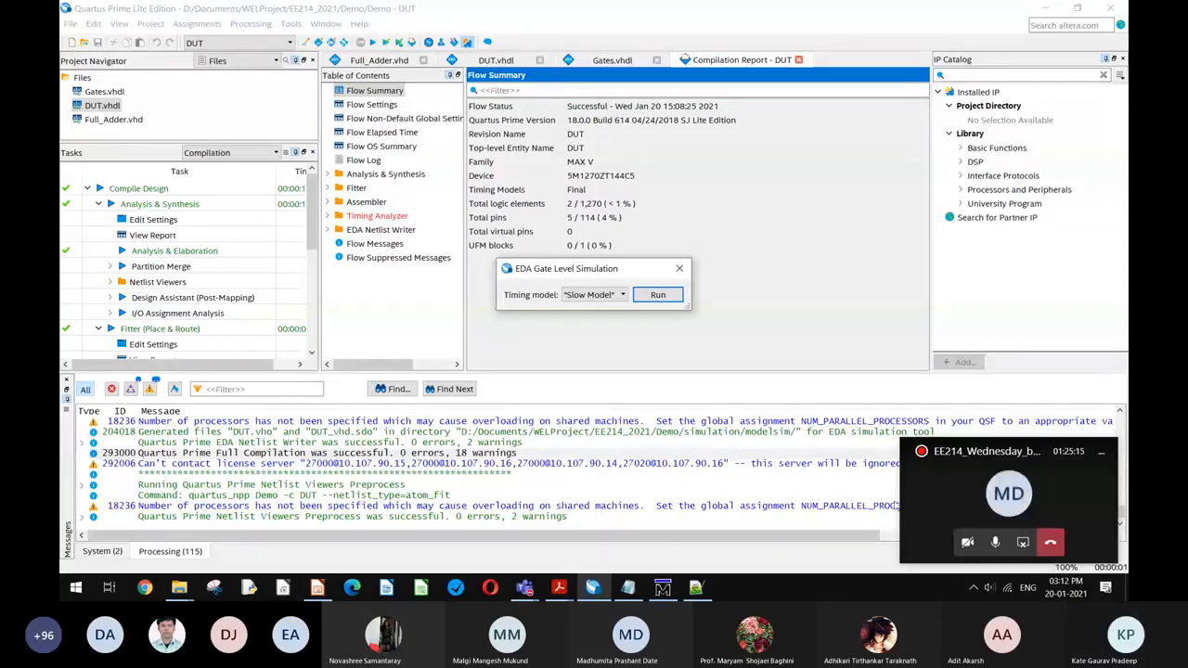
click(679, 269)
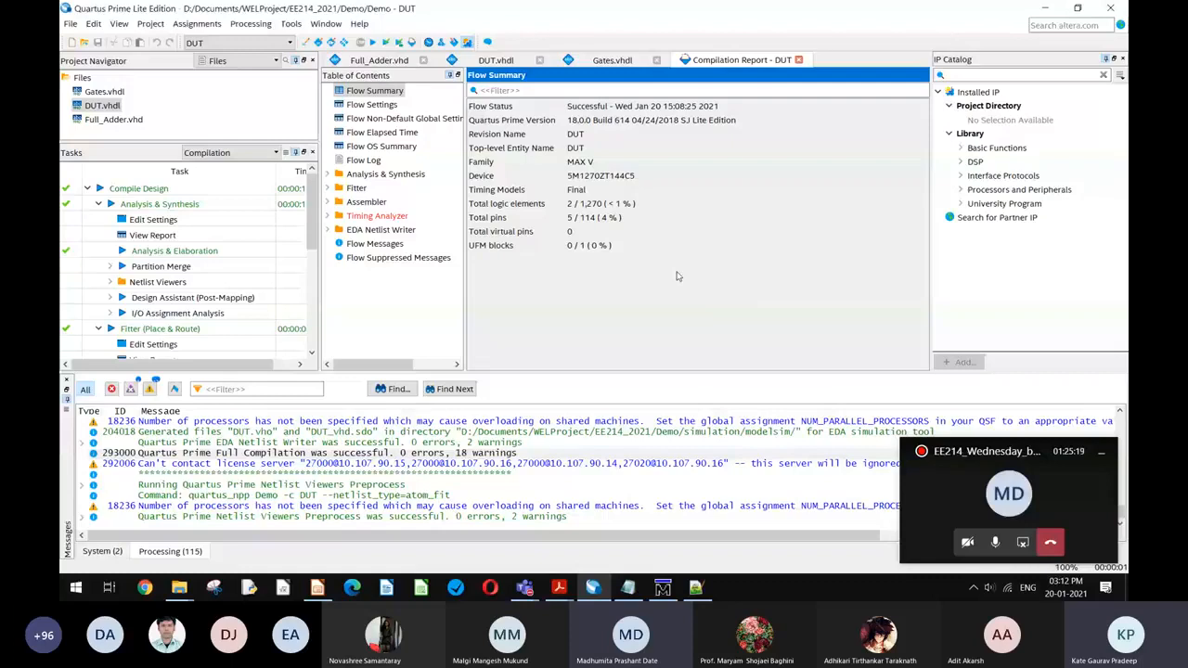
click(291, 23)
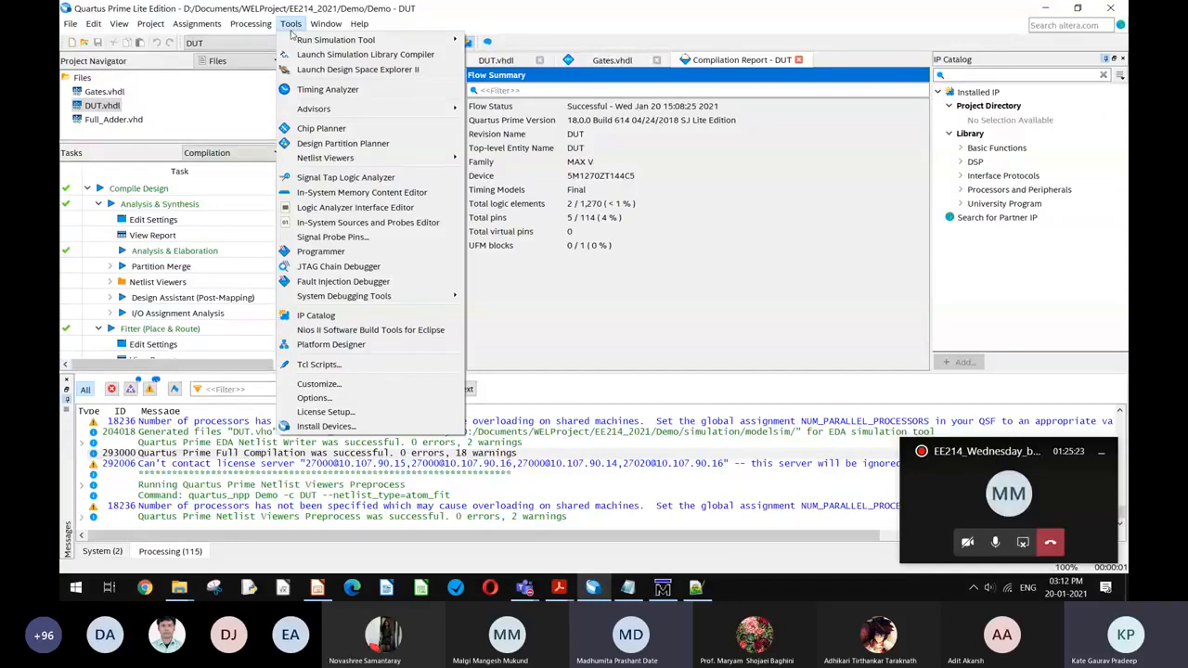
mouse_move(292, 42)
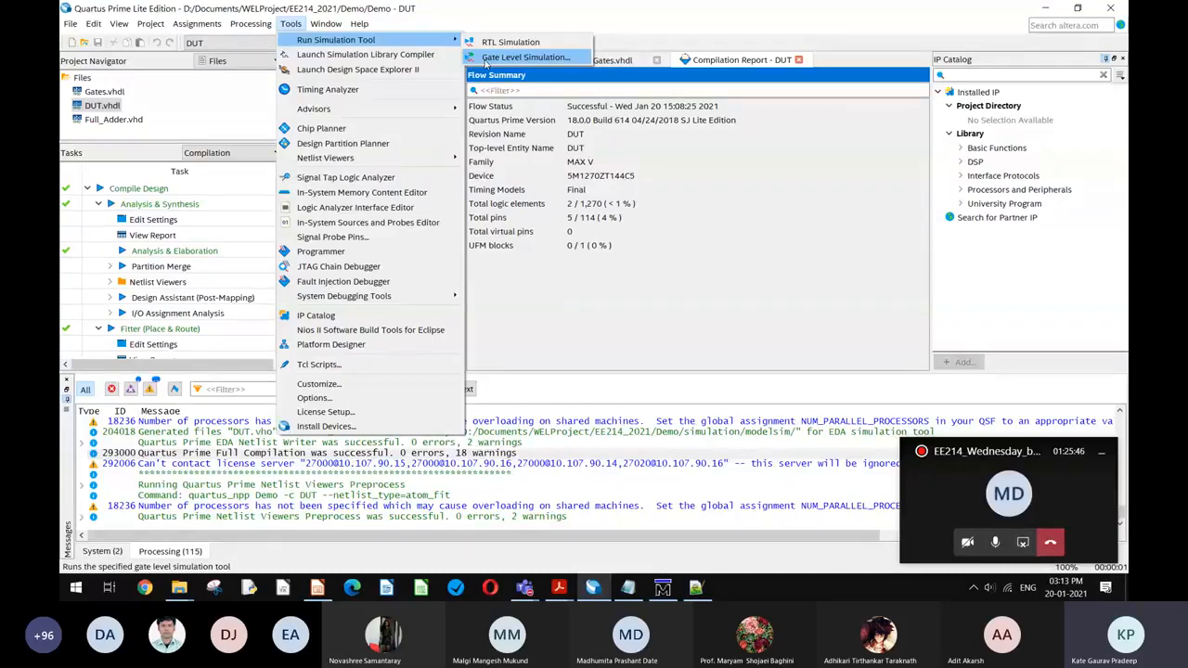
click(486, 57)
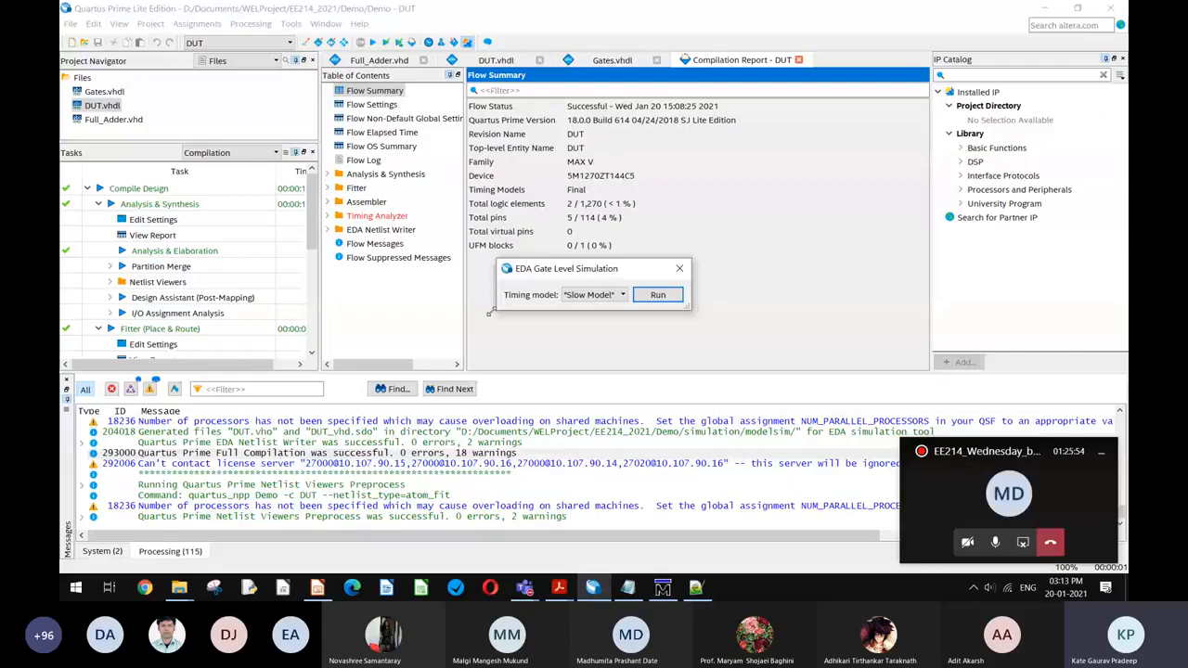
drag(490, 312, 420, 373)
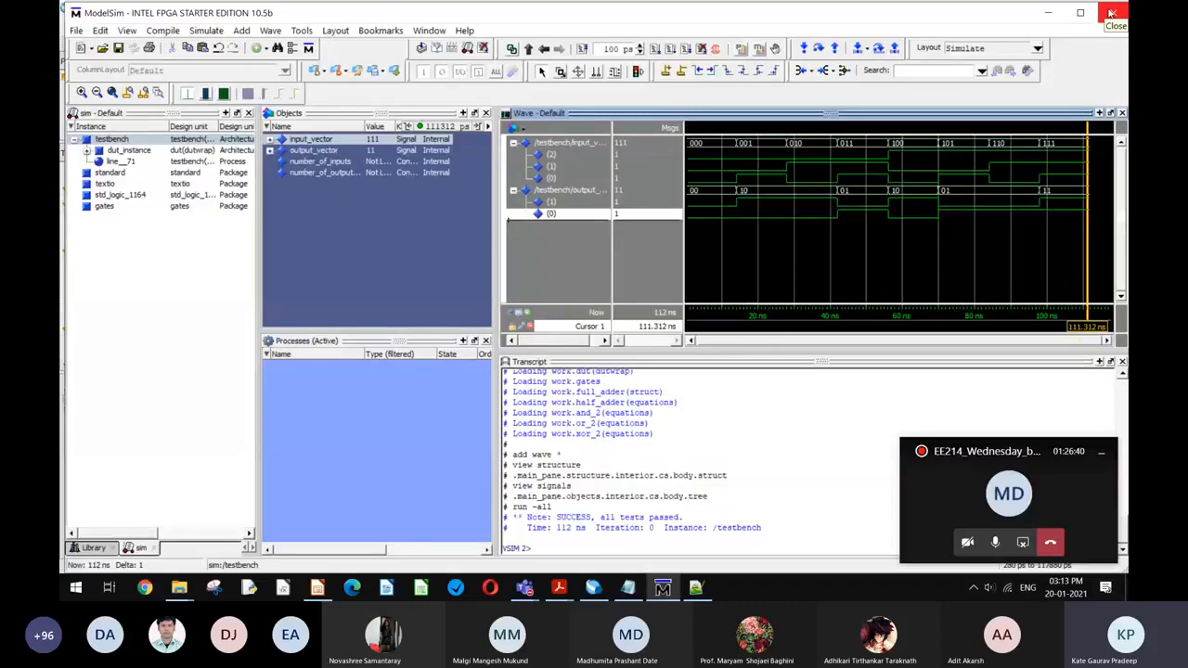
Step: Quit the open ModelSim session and run a gate-level simulation of the DUT with the Slow Model timing model
click(1112, 13)
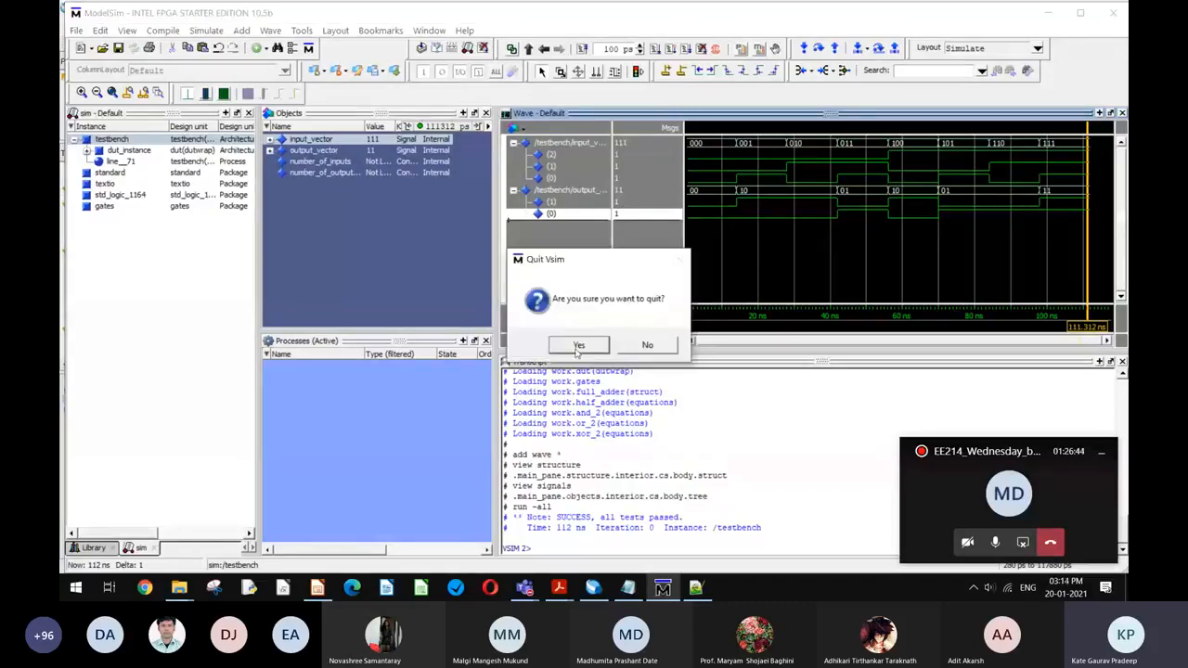
click(578, 345)
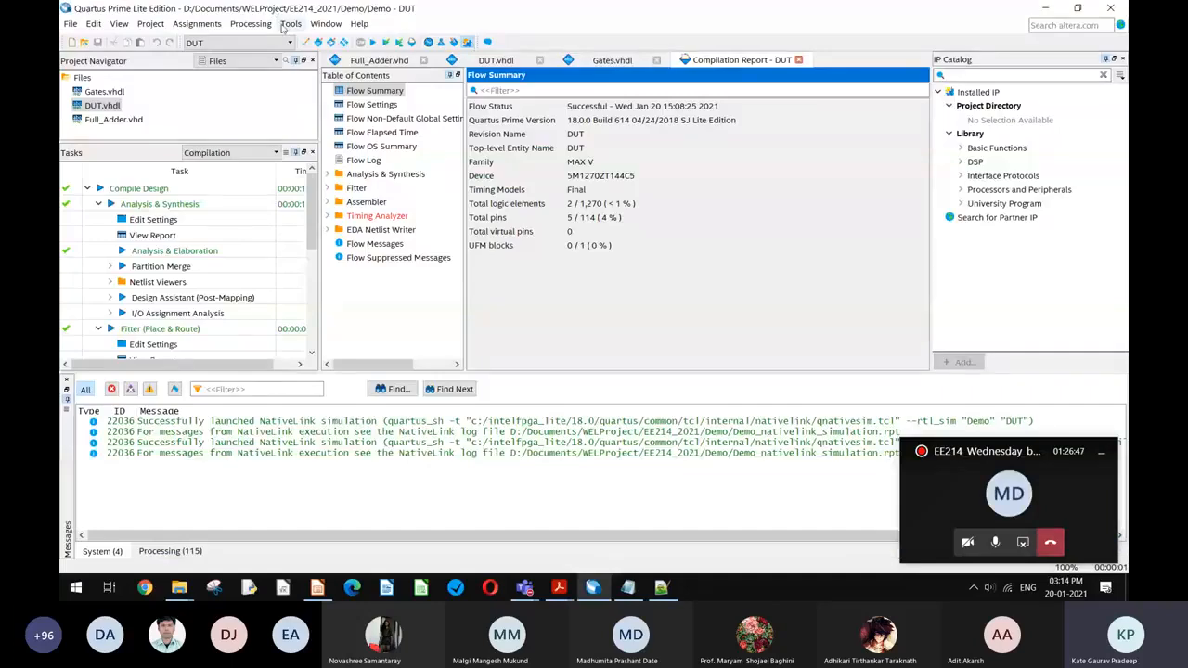
click(291, 23)
mouse_move(327, 42)
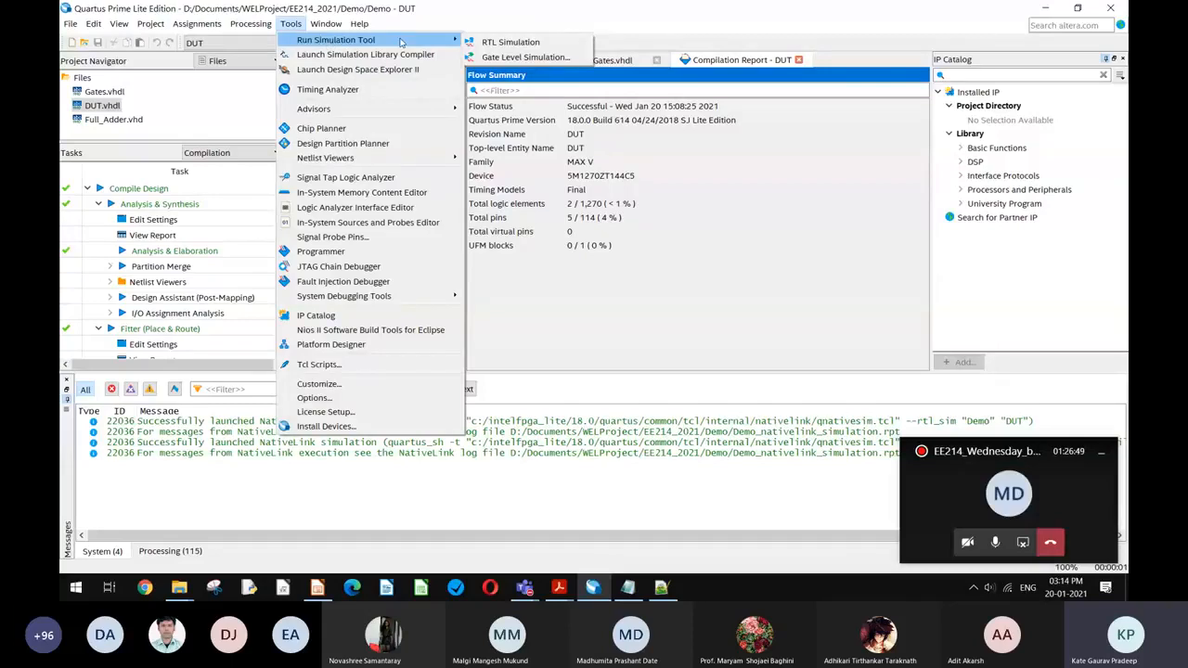
click(501, 58)
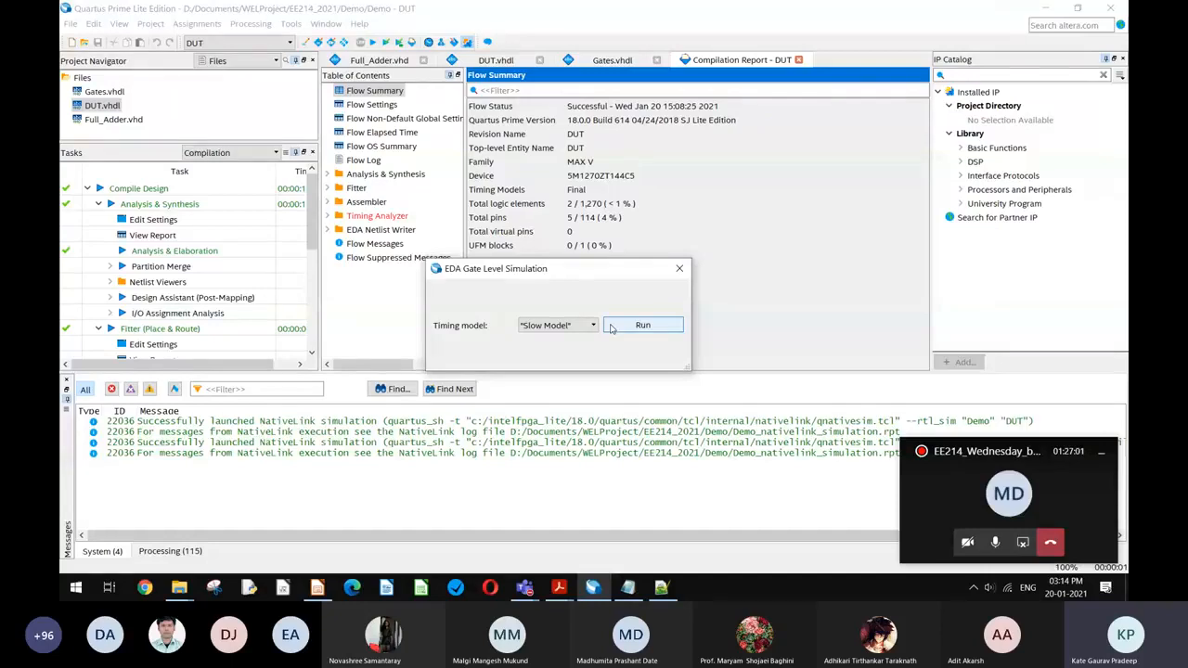
click(612, 328)
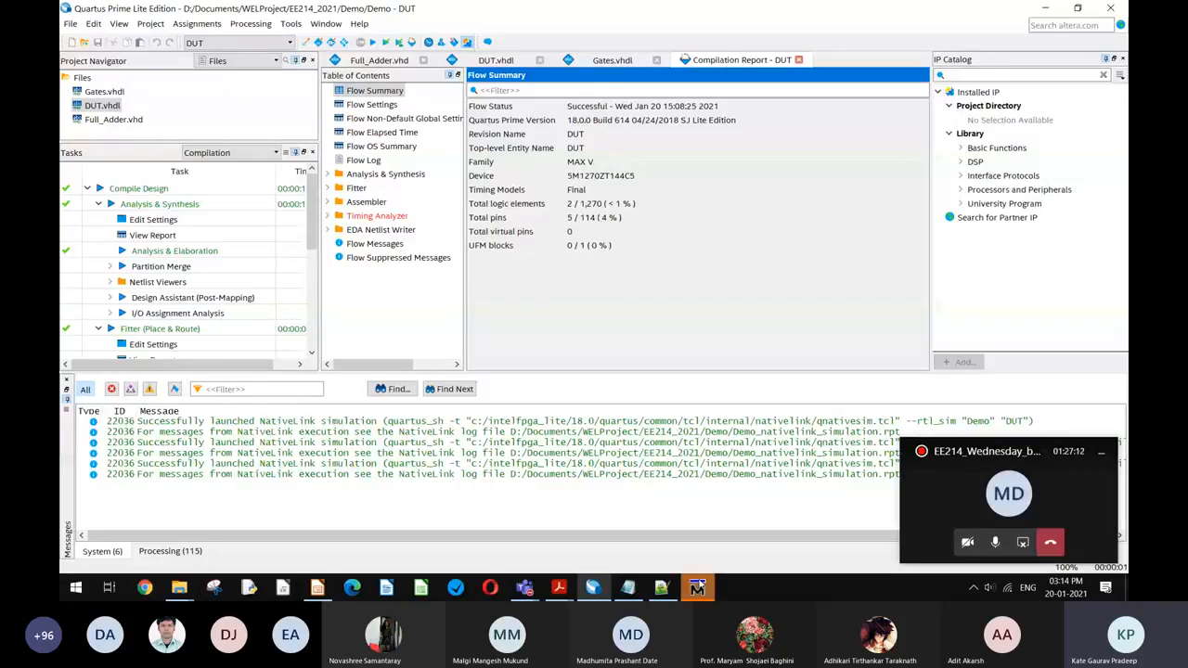
Step: Switch to ModelSim and fit the entire gate-level simulation waveform in the Wave window
click(697, 588)
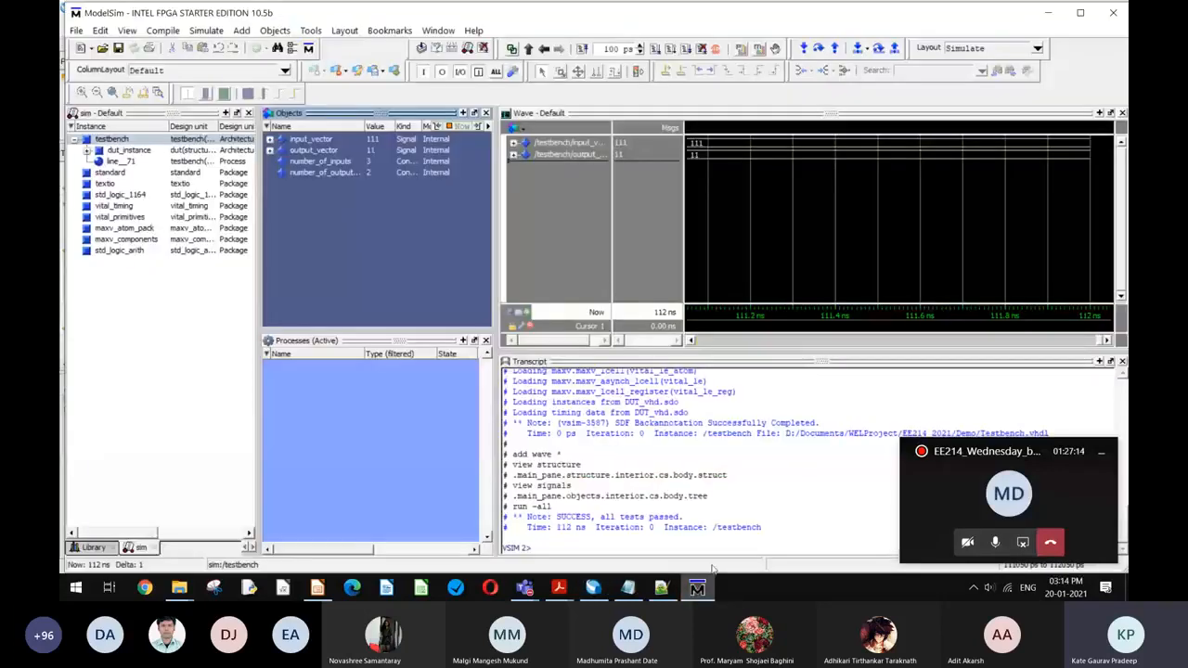
click(755, 214)
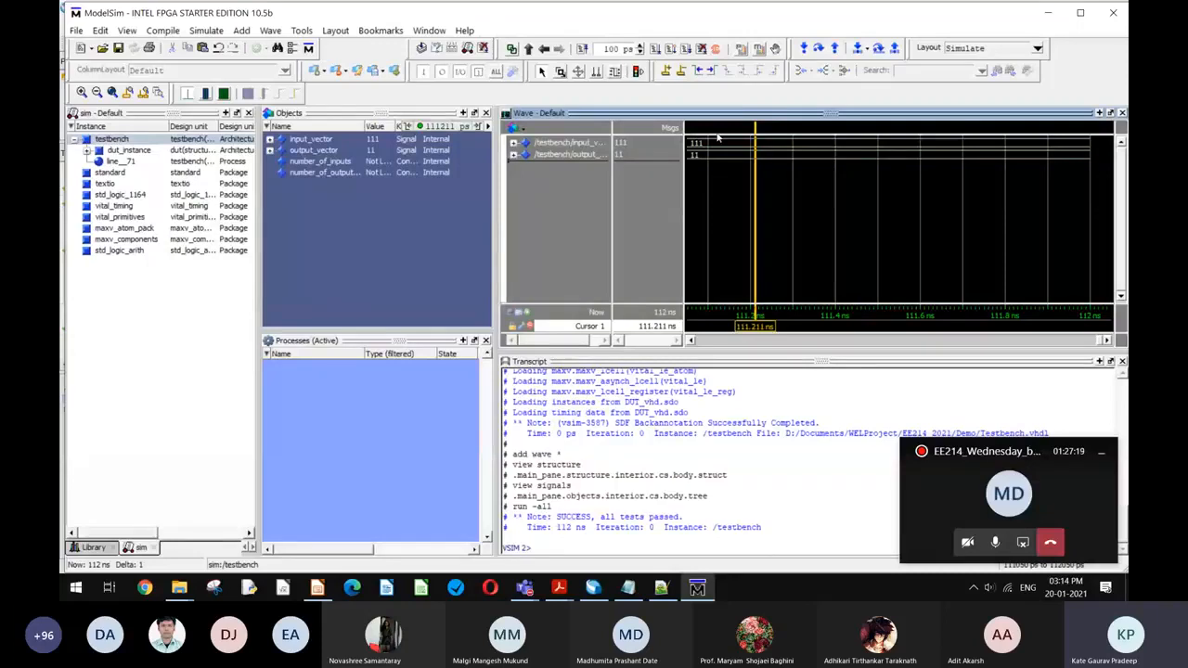
click(112, 93)
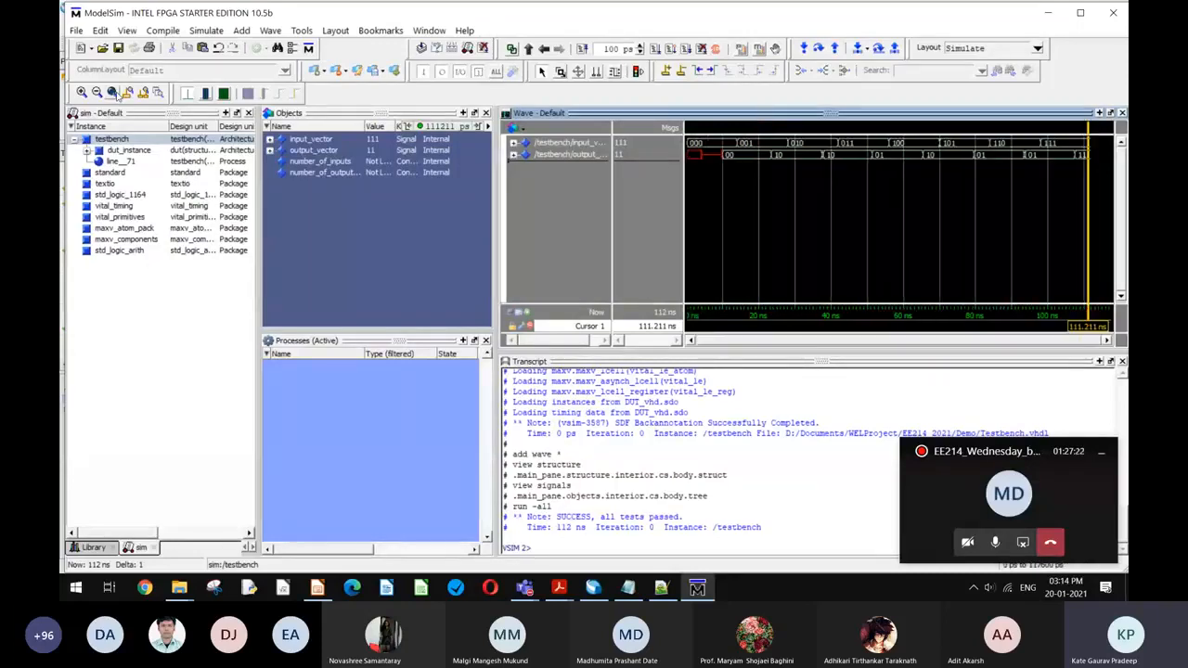
Step: Zoom in on the waveform's start and examine output_vector with the cursor at its first 00 transition and at about 1.6 ns
click(711, 191)
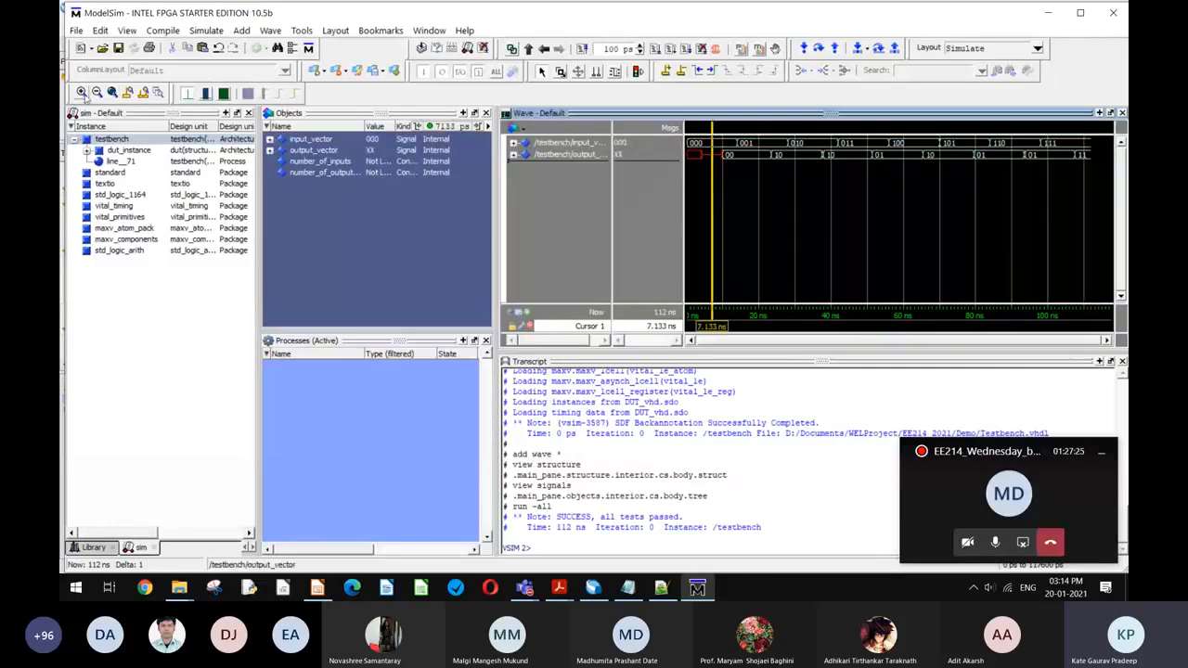
click(84, 95)
click(83, 95)
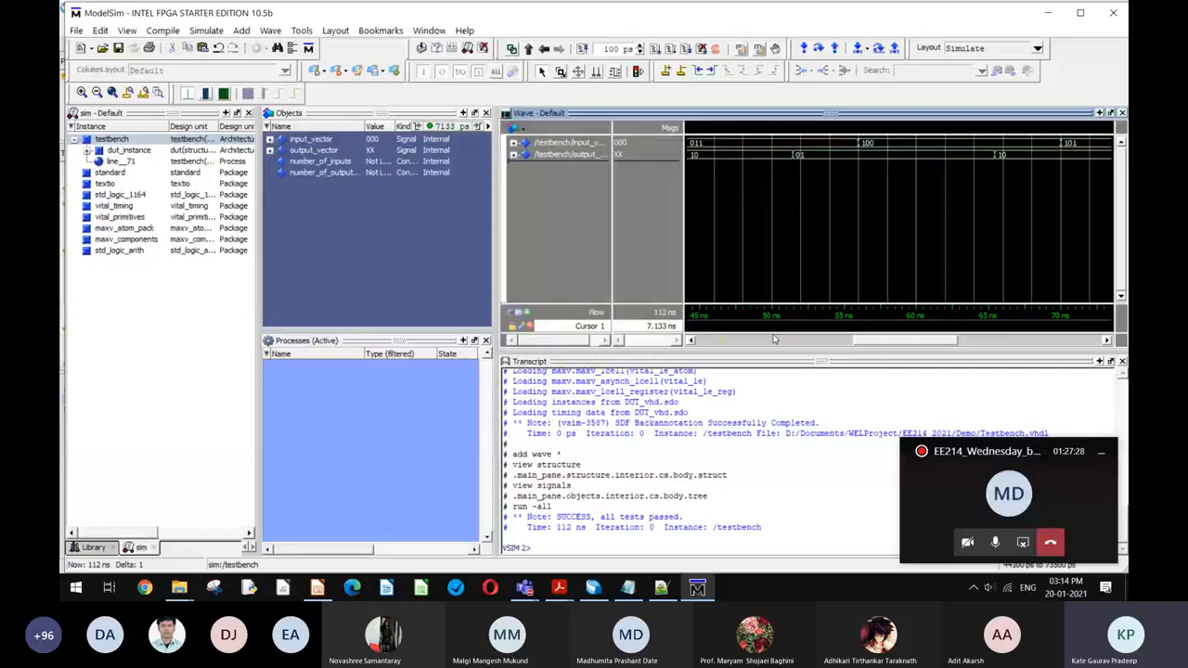
click(775, 340)
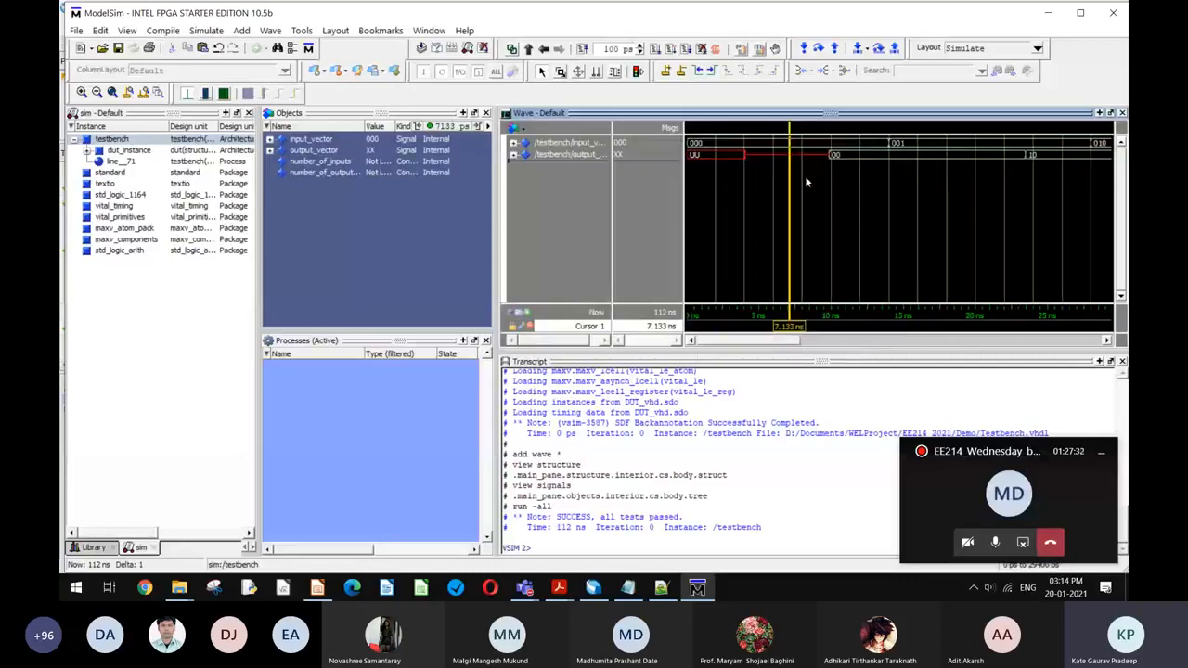
click(830, 156)
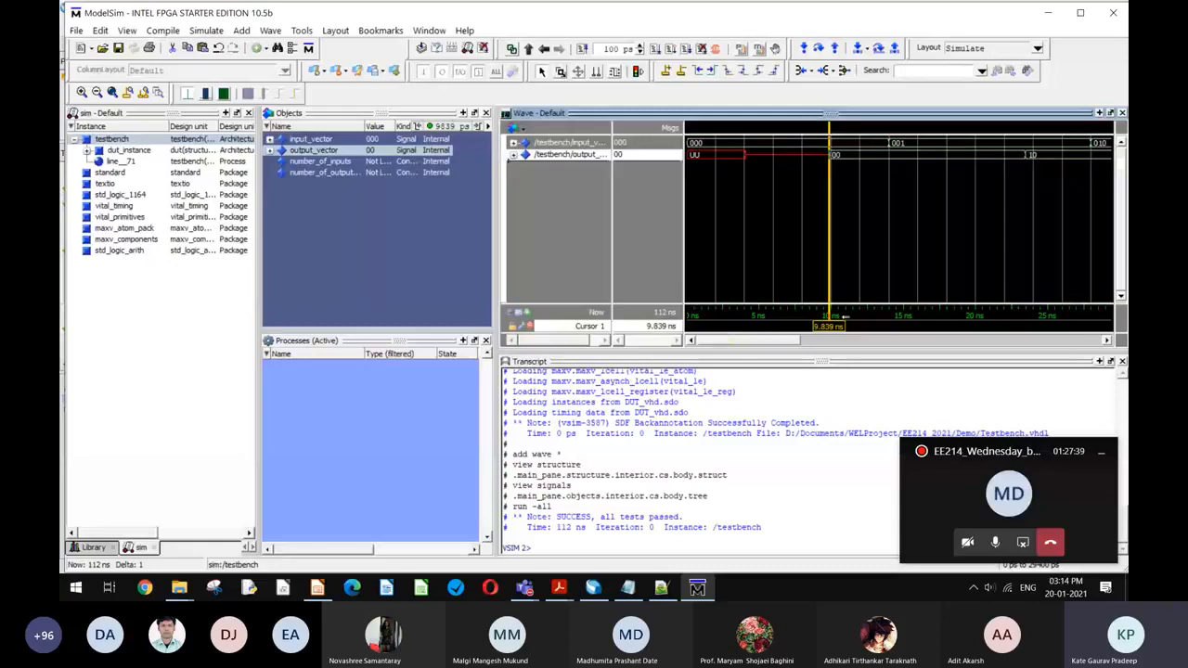
drag(843, 317, 711, 316)
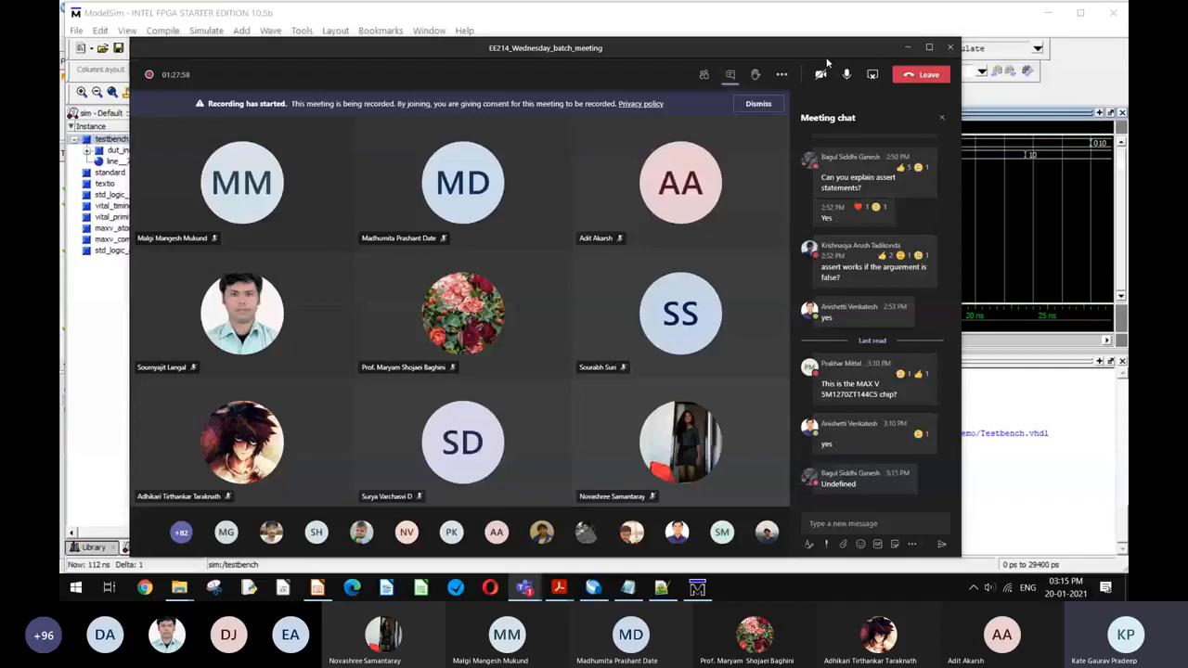
Step: Reposition the Teams meeting window, read the meeting chat, and return to ModelSim
drag(824, 50, 883, 43)
click(526, 588)
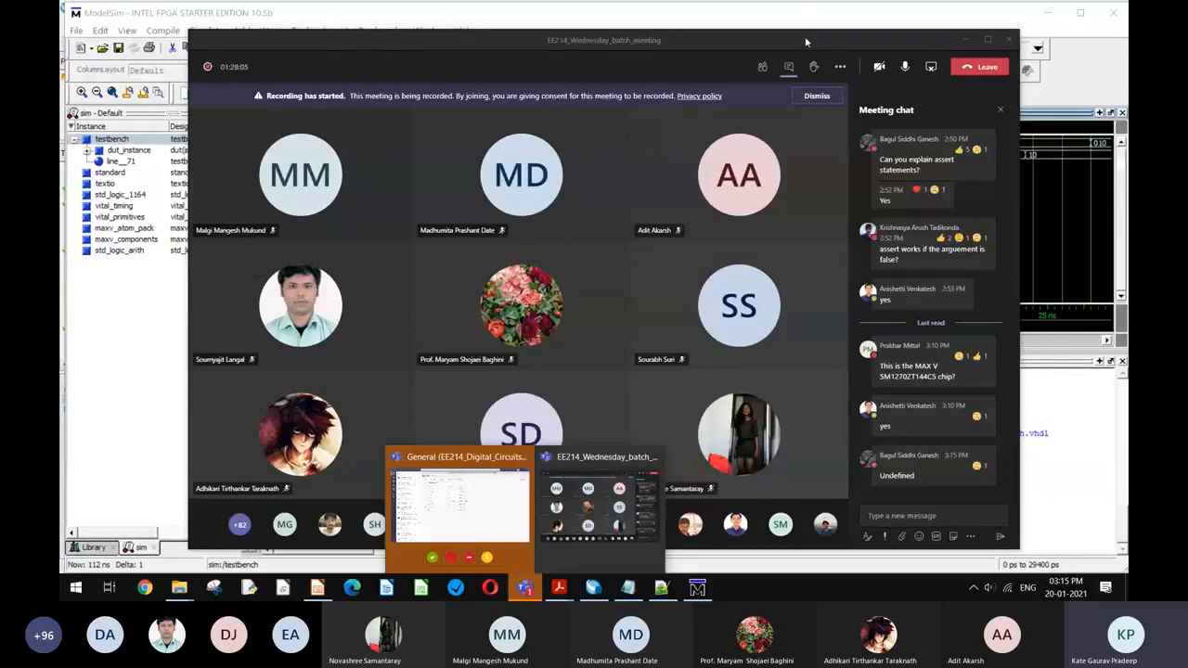
click(549, 475)
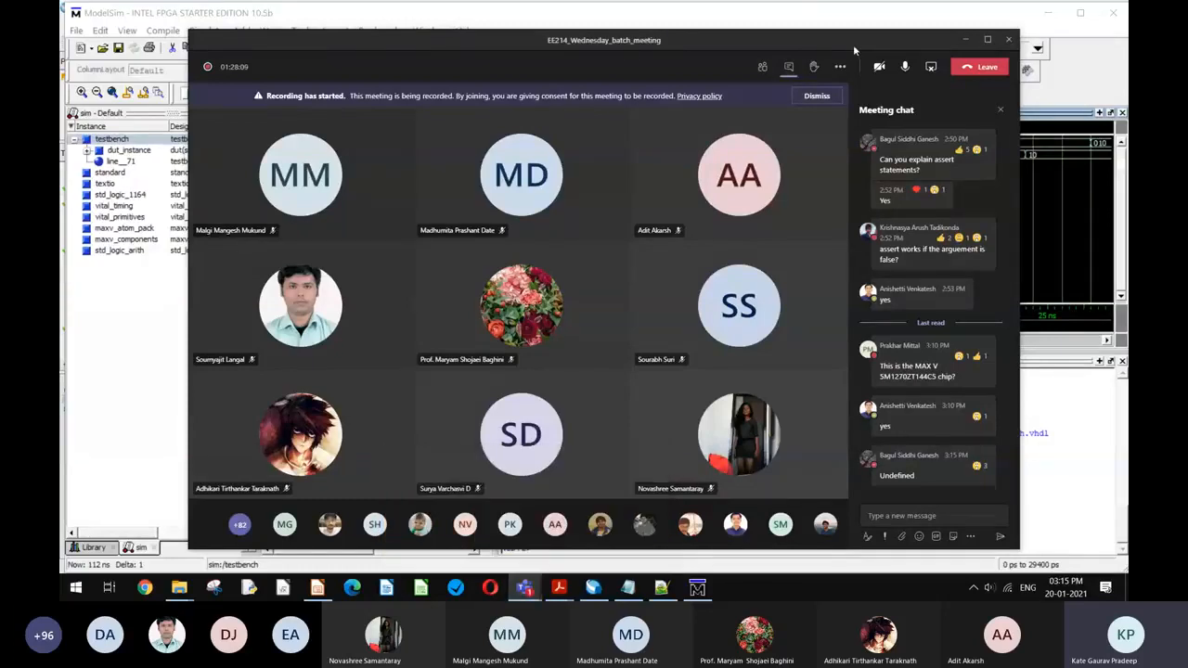
click(963, 40)
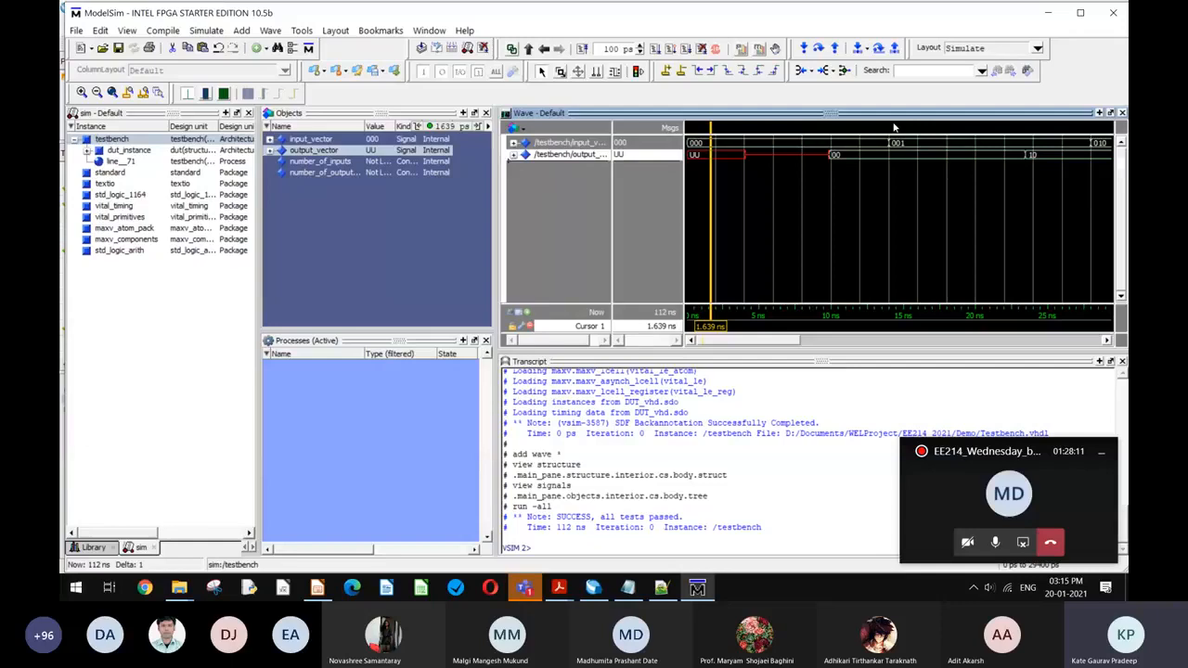
Step: Examine the red output_vector interval with the cursor at about 7.6 and 4.8 ns, and check the Teams chat for new replies
click(796, 285)
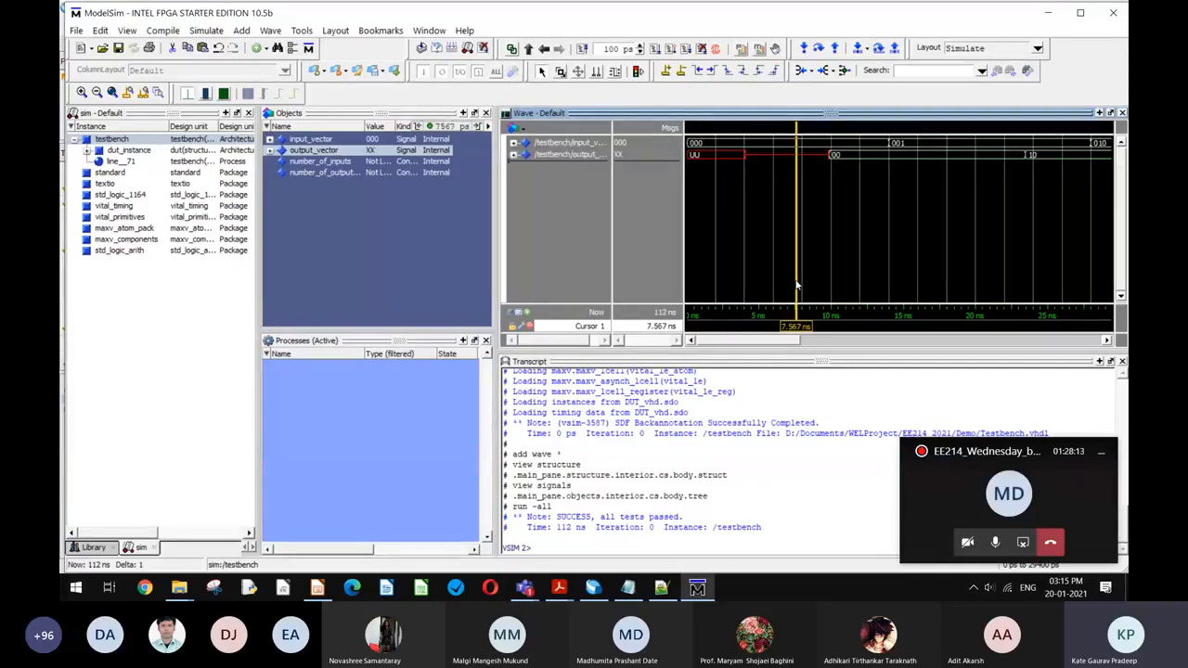
click(758, 237)
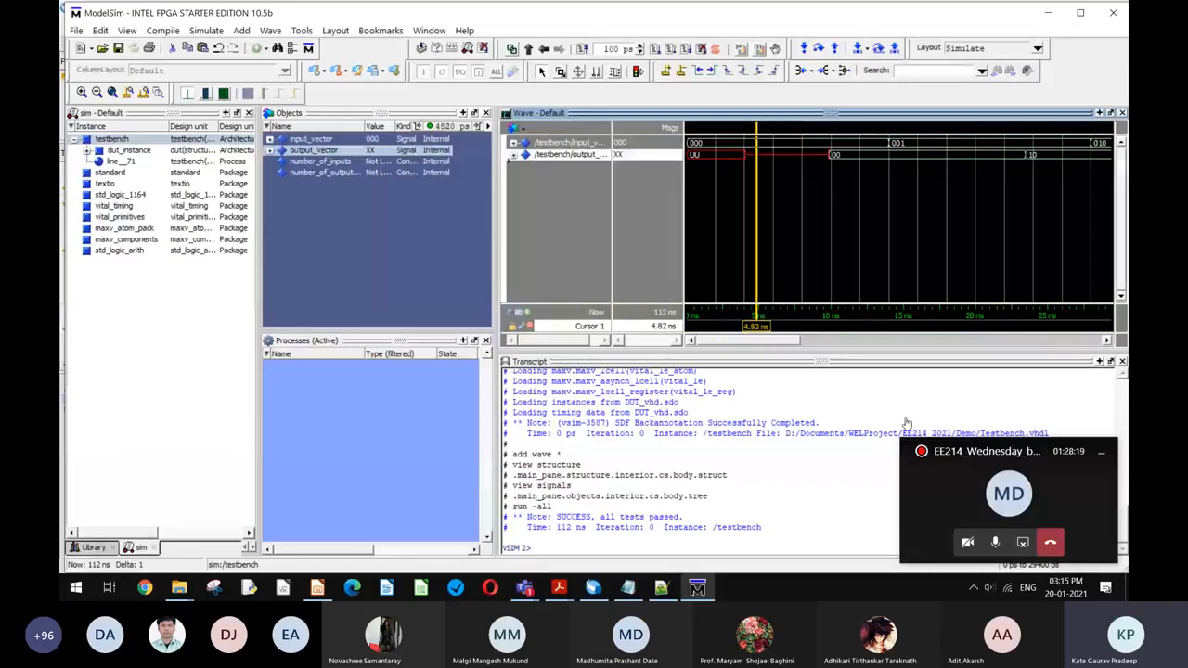
click(527, 587)
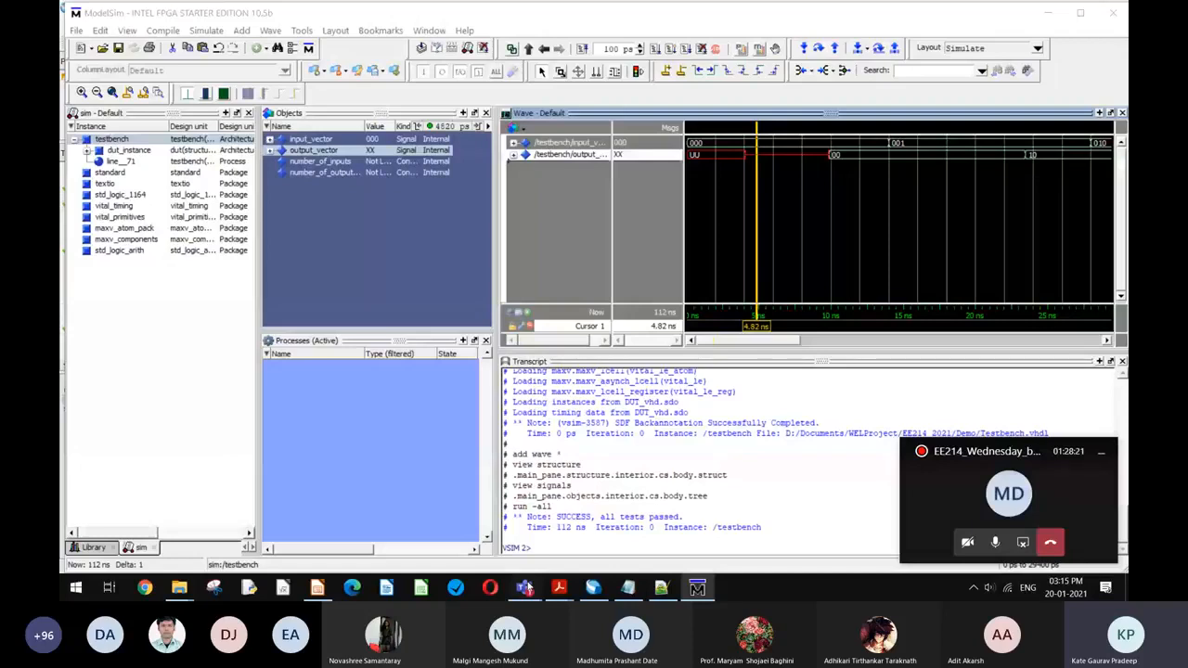
click(739, 550)
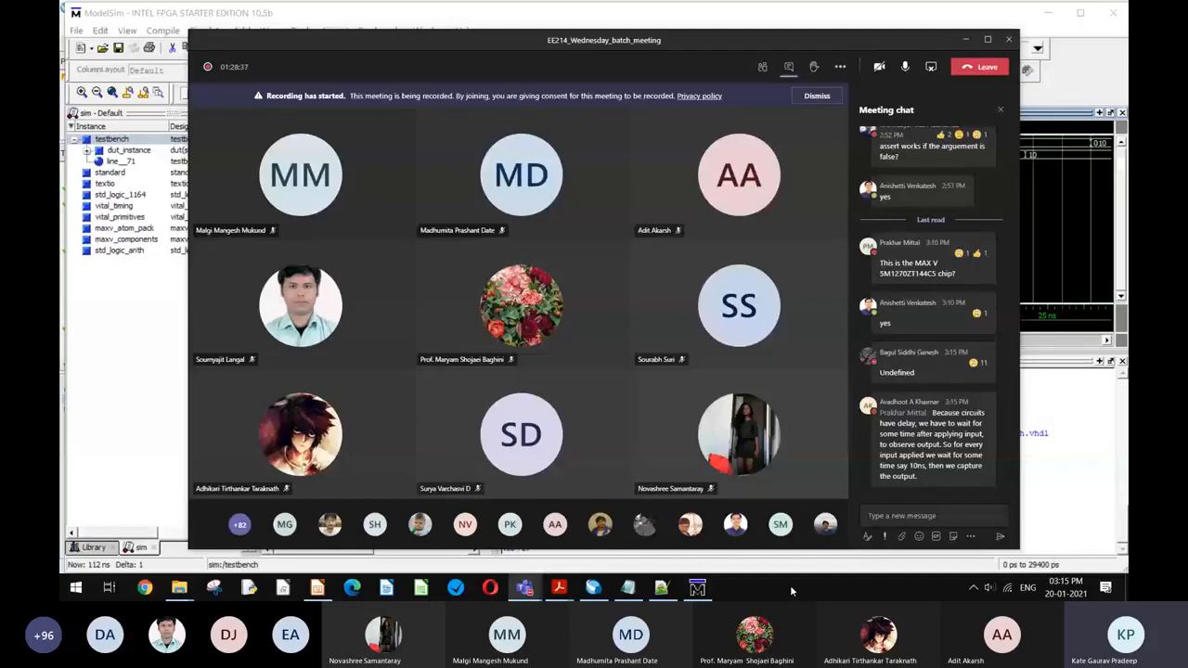
click(965, 40)
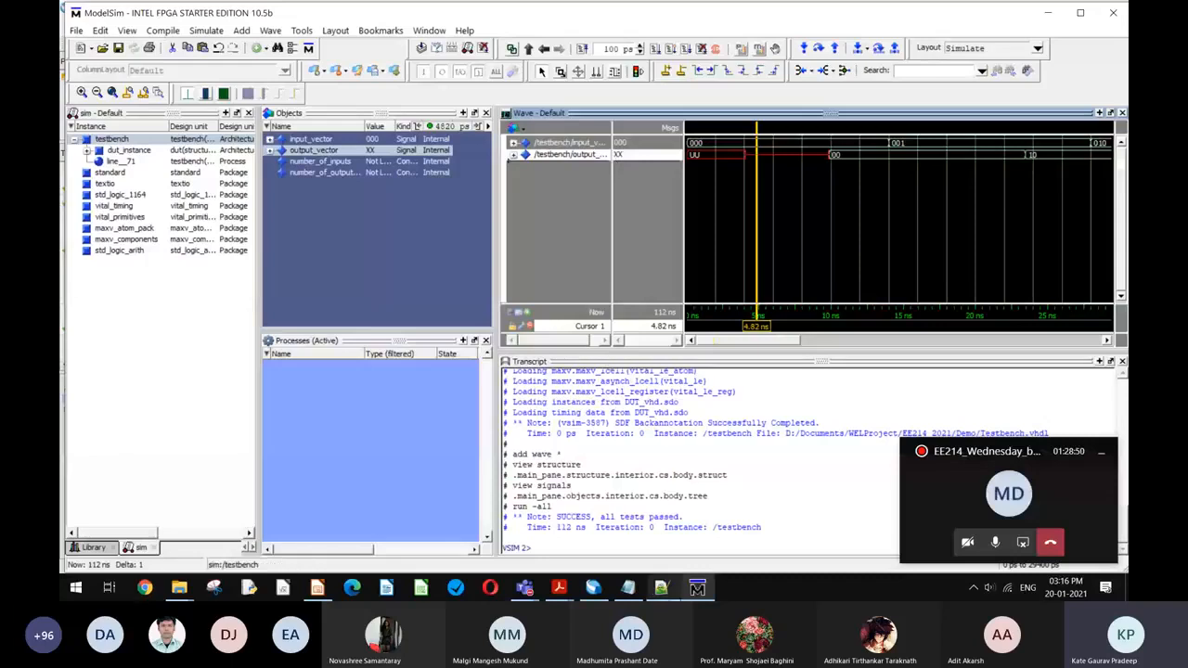
Step: Check the newest Teams meeting chat messages once more and switch back to ModelSim
click(915, 507)
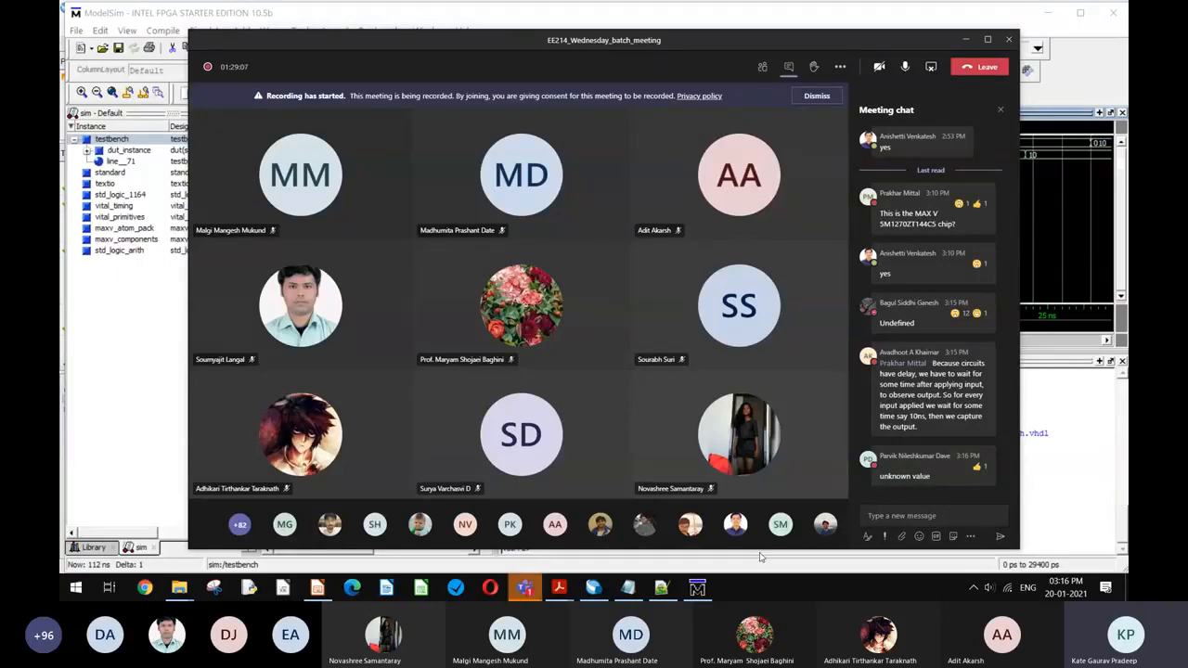
click(527, 594)
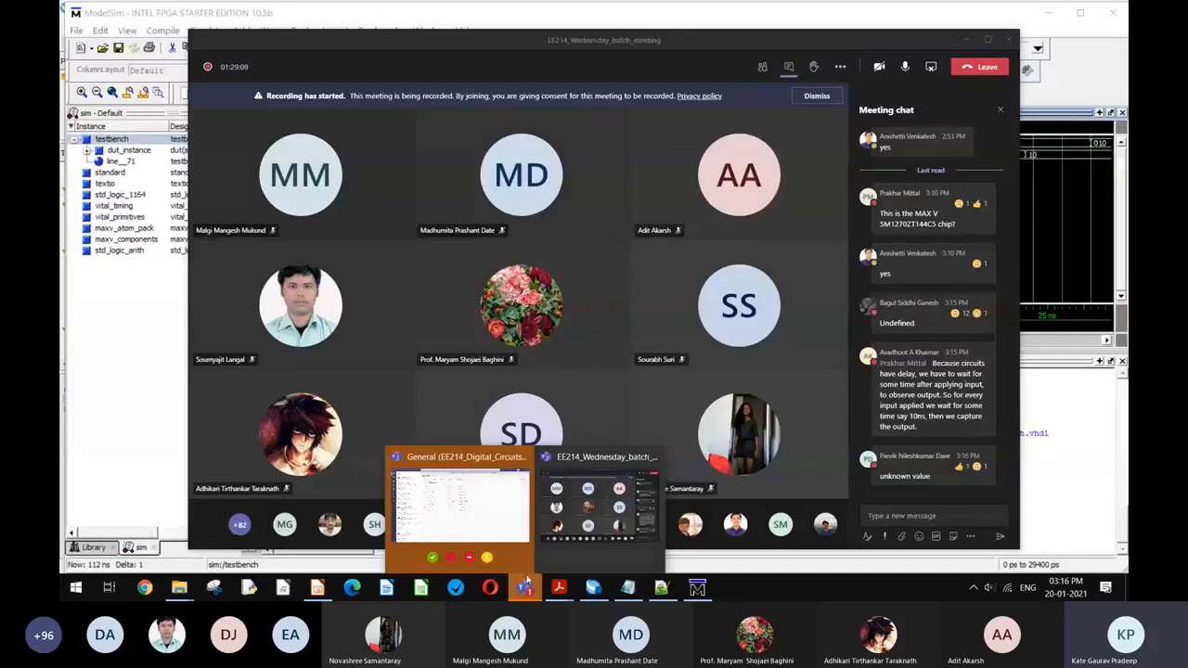
click(525, 580)
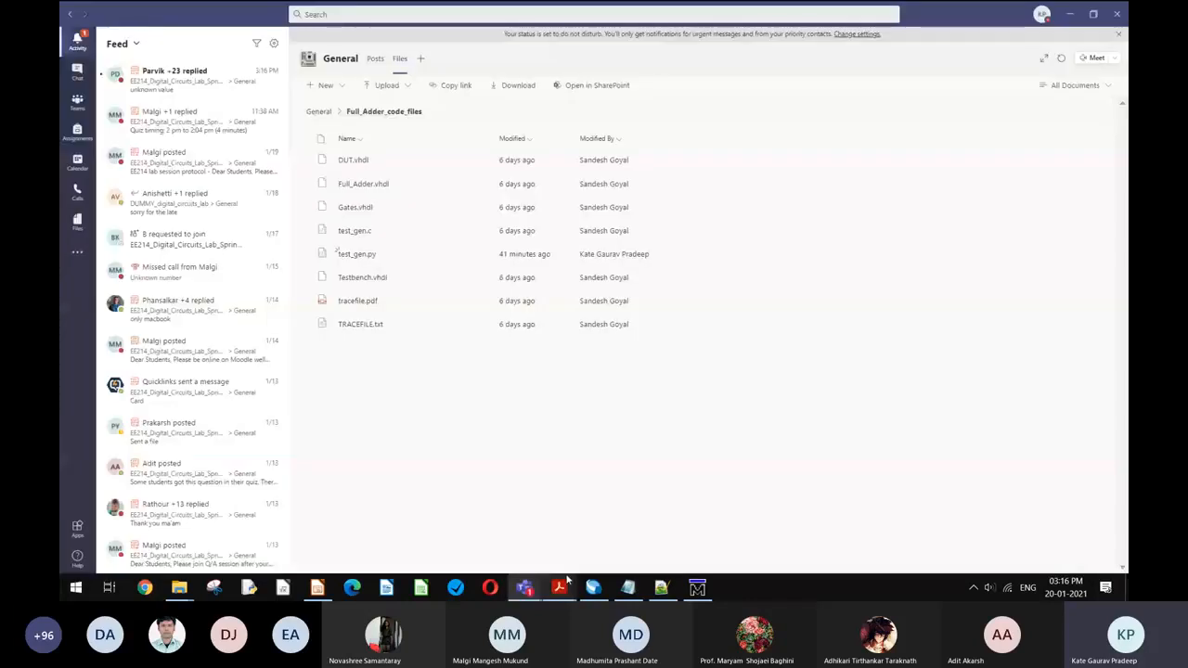
click(697, 589)
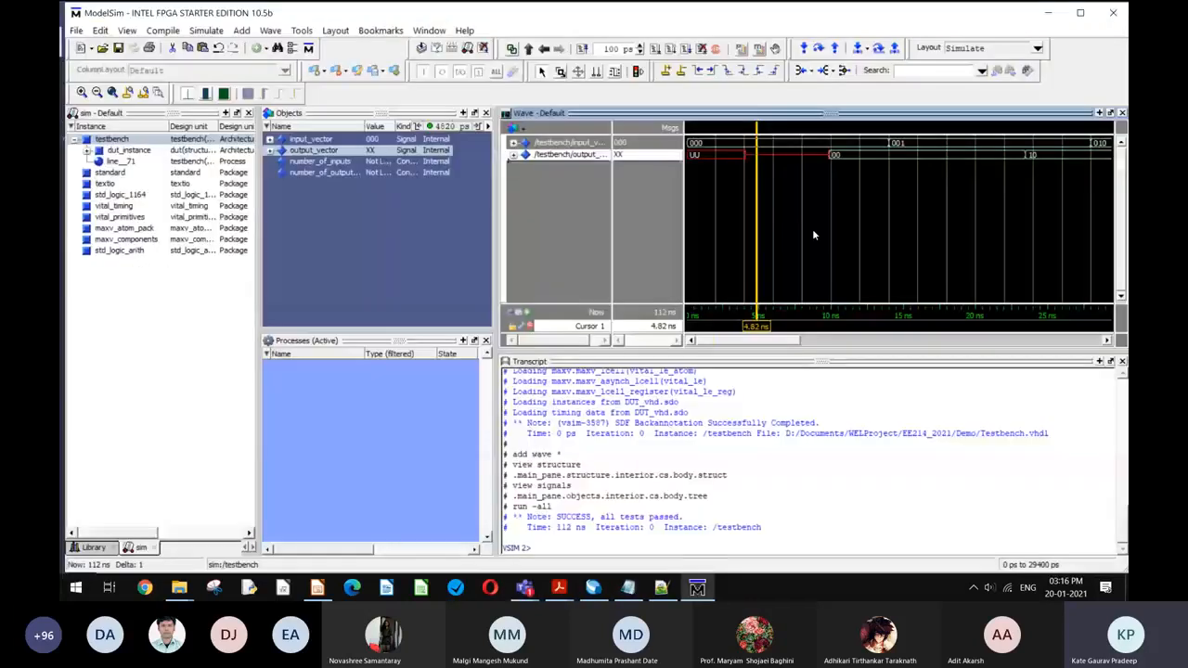
Step: Place the waveform cursor at about 8.7 ns, before the first valid output, and check the test result note in the transcript
click(813, 235)
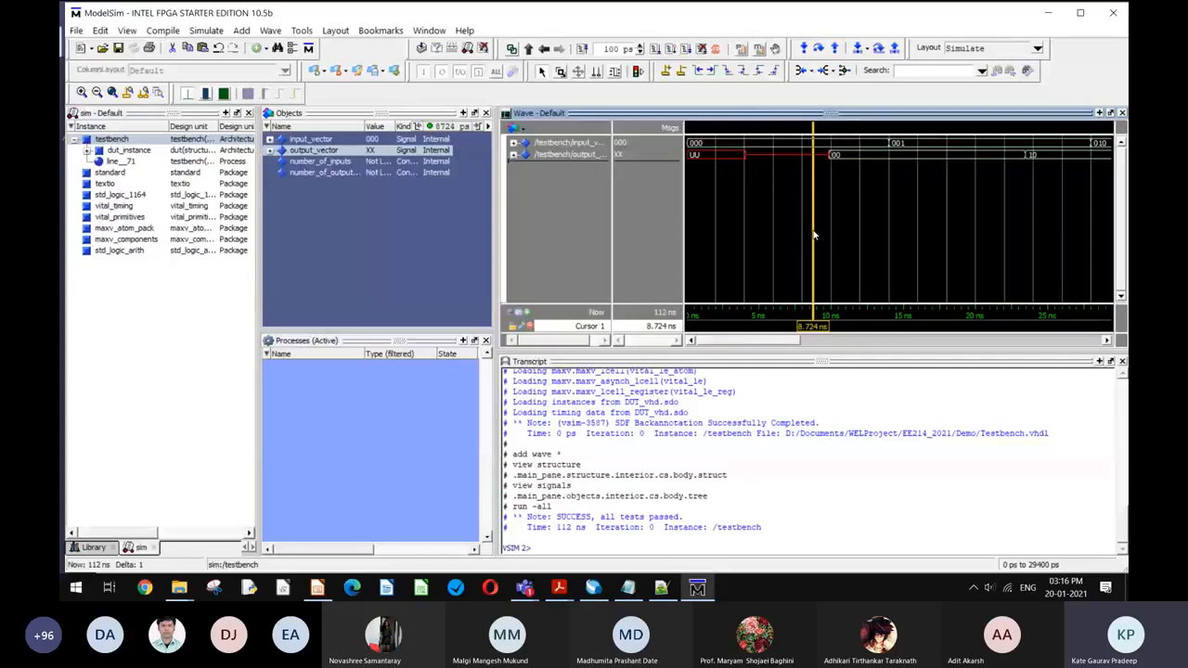
click(524, 520)
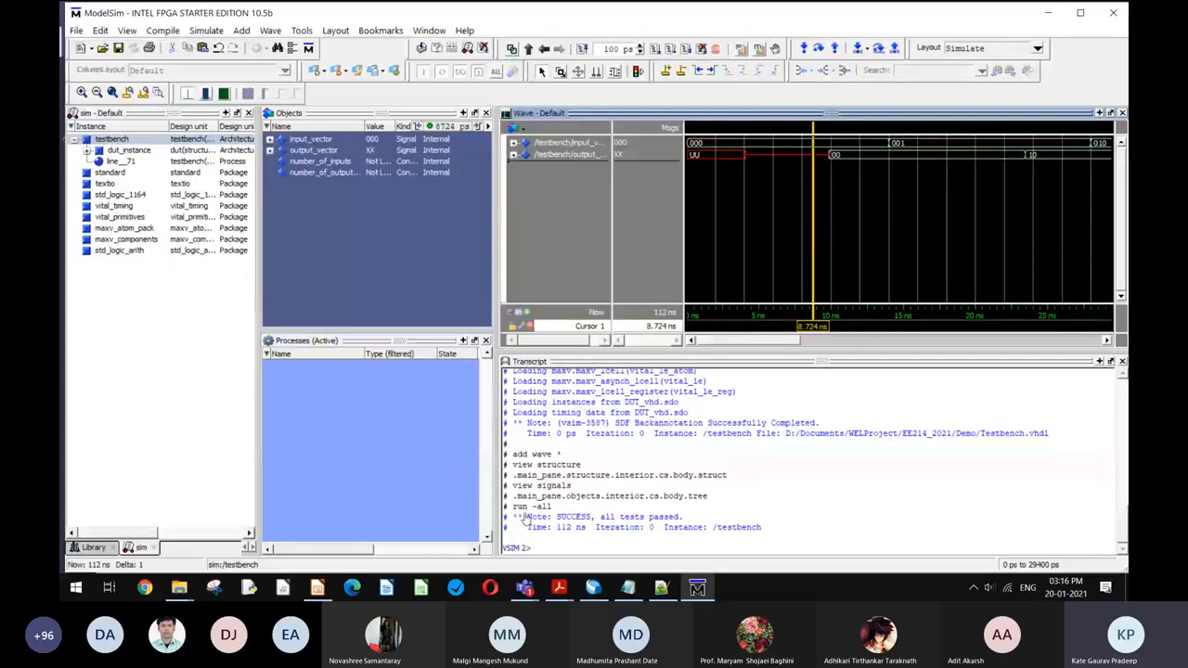
click(524, 520)
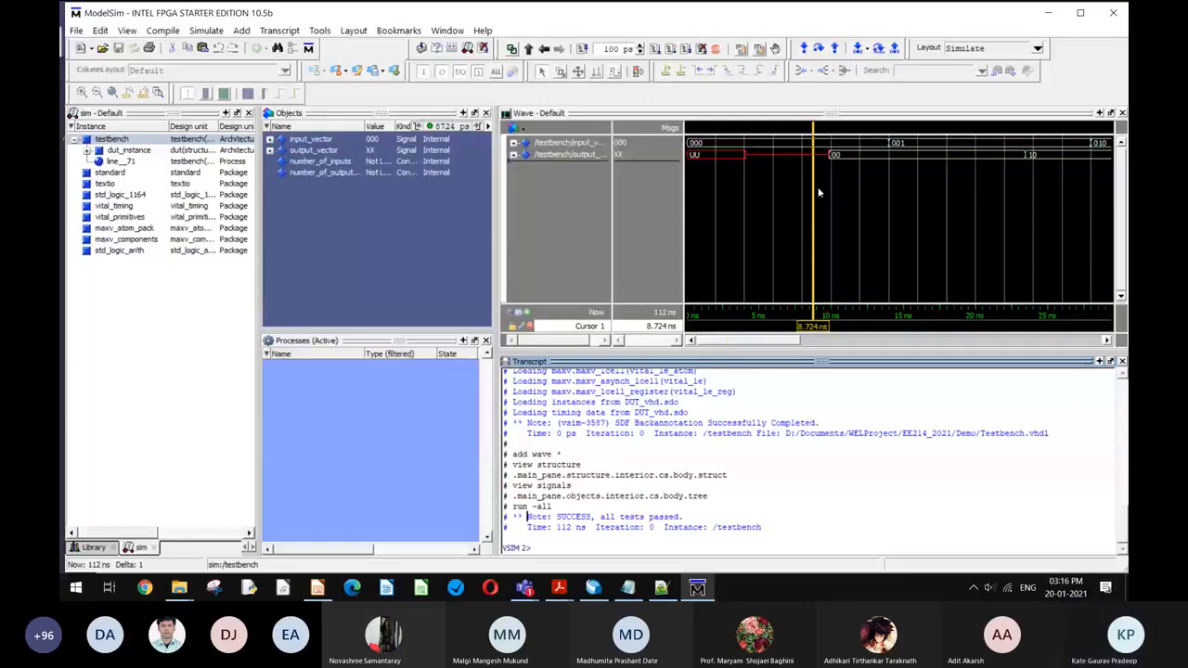
Step: Switch to Notepad++ and locate the circuit-settling comment and wait statement in Testbench.vhdl
mouse_move(661, 588)
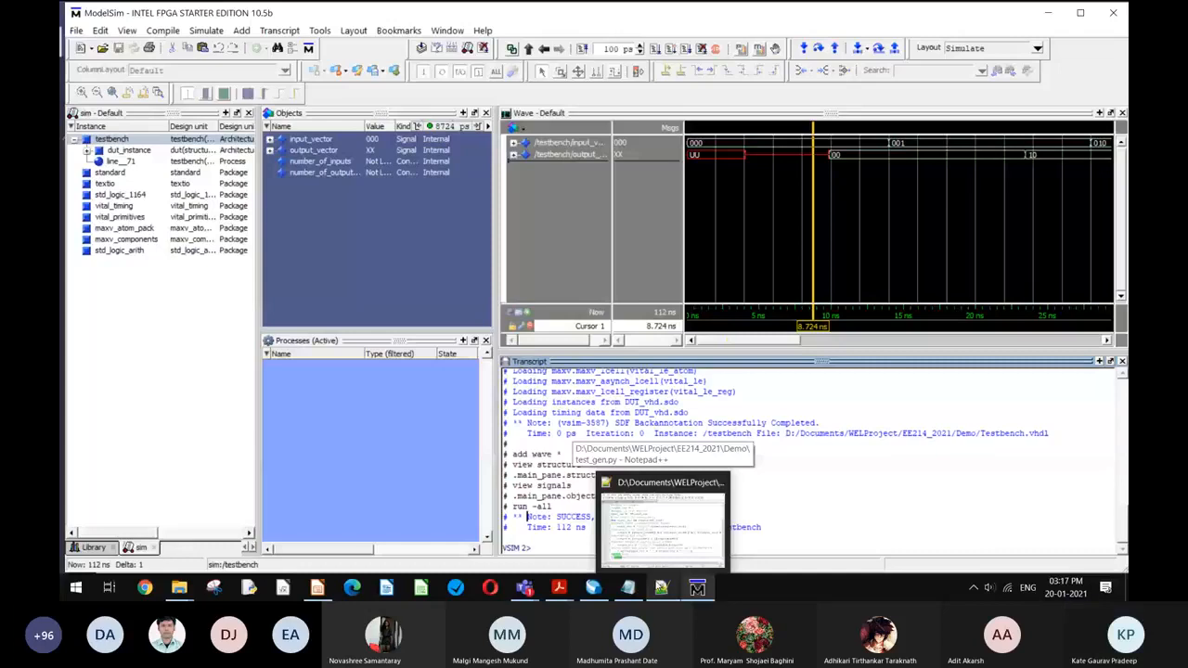
click(662, 521)
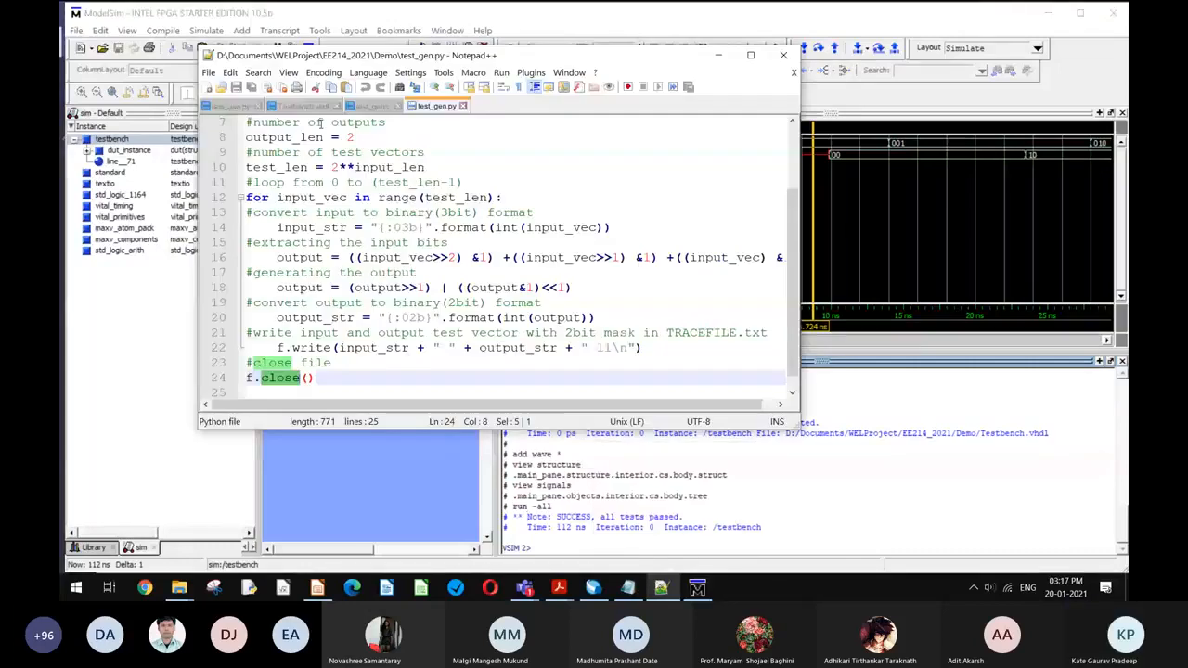
key(ctrl+Tab)
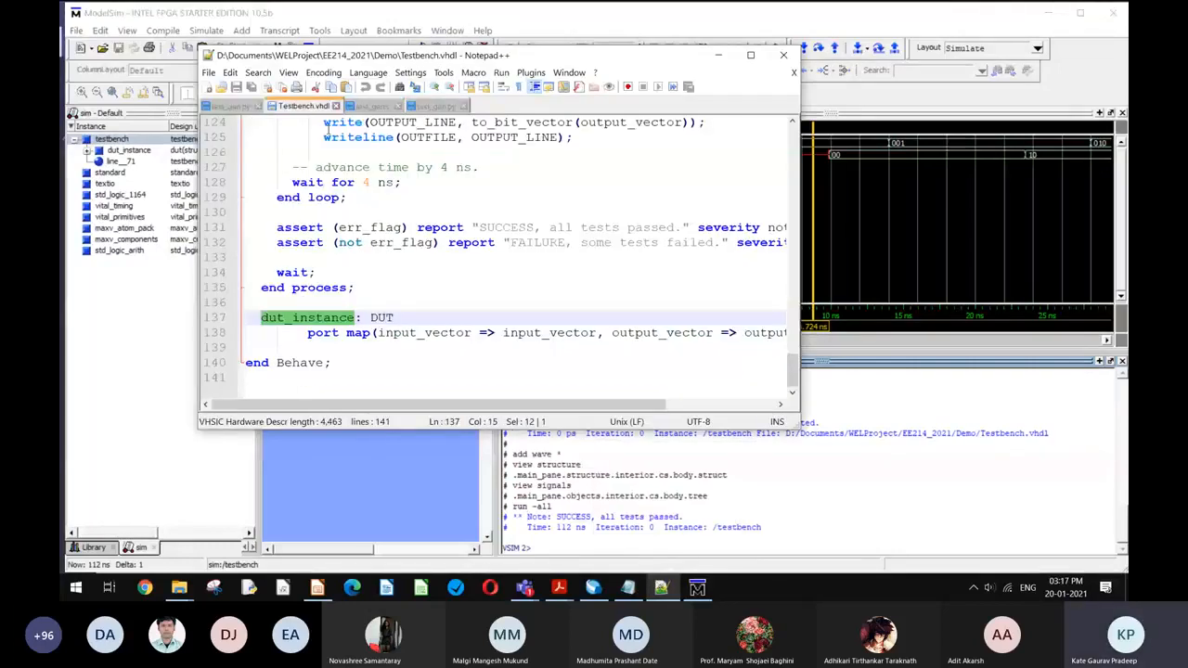
scroll(329, 128, up, 5)
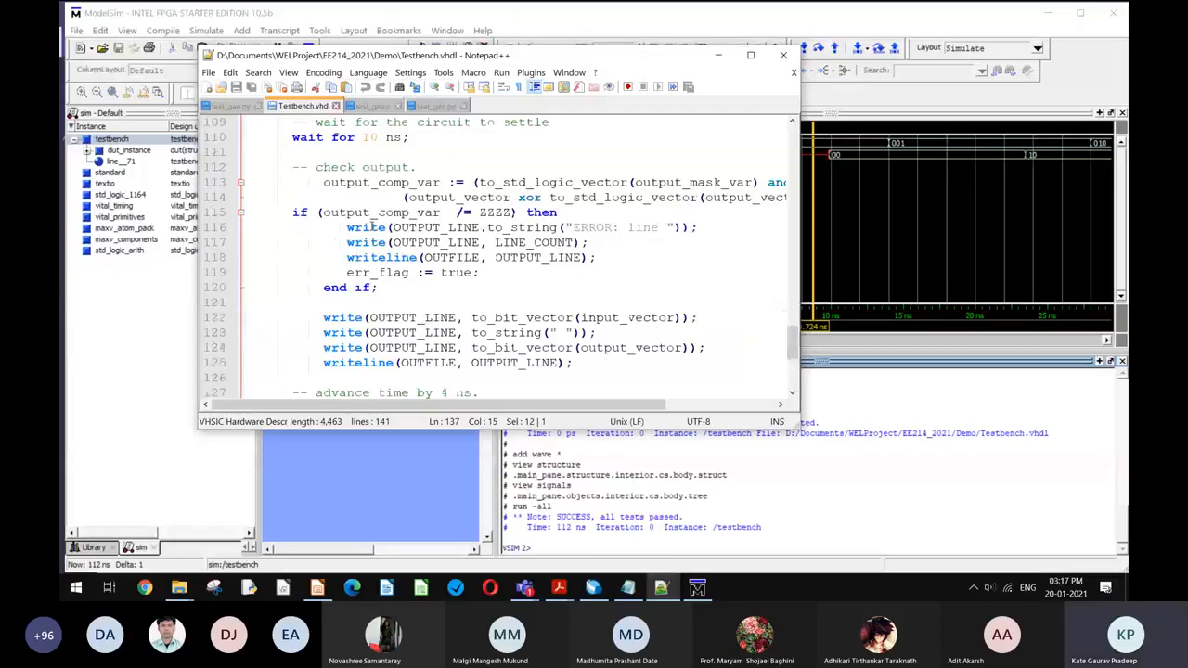
scroll(376, 226, up, 3)
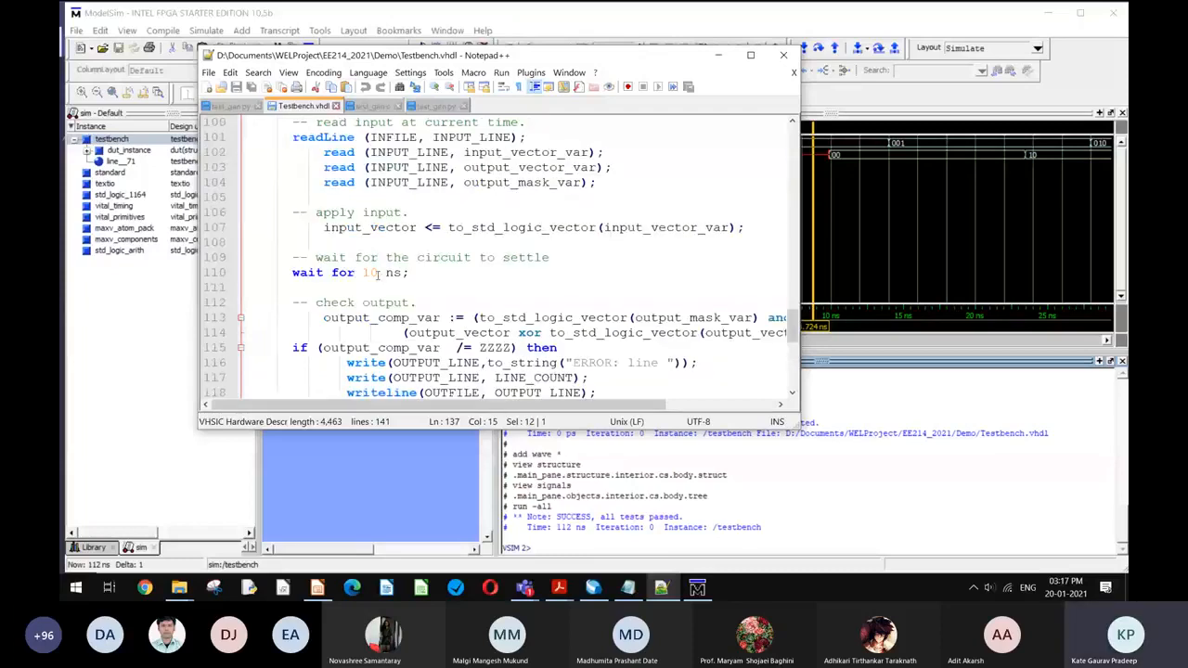
click(376, 273)
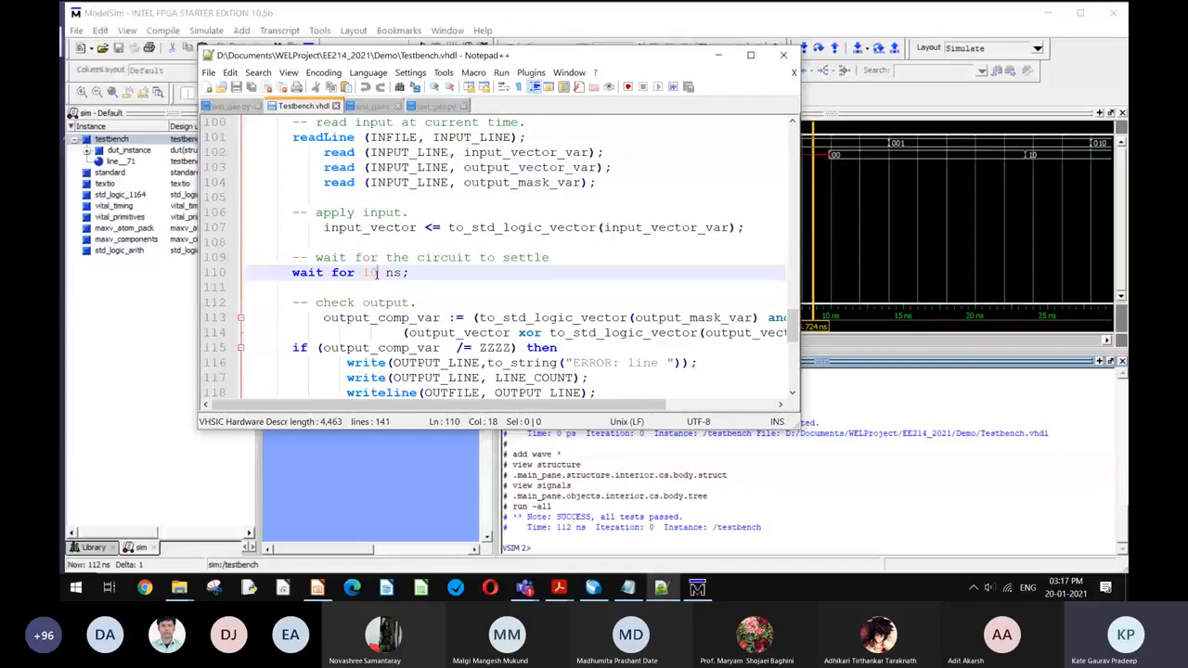
drag(315, 258, 562, 258)
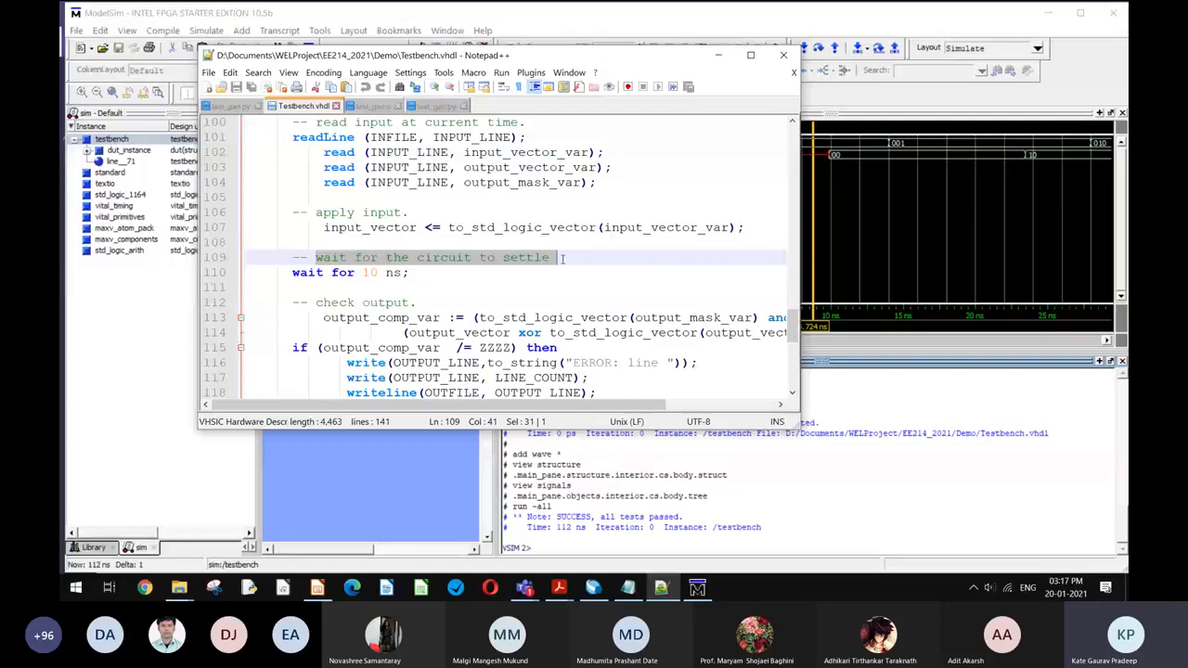
Step: Set the circuit-settling wait on line 110 of Testbench.vhdl to 5 ns and save the file
click(378, 273)
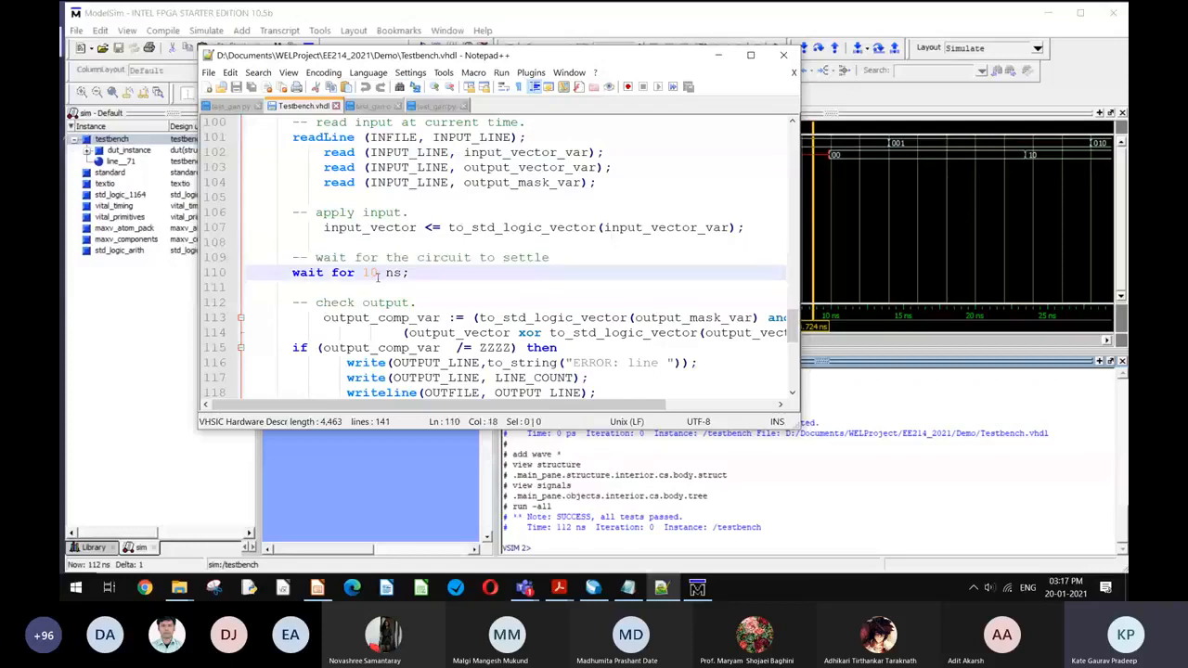
key(BackSpace)
key(BackSpace)
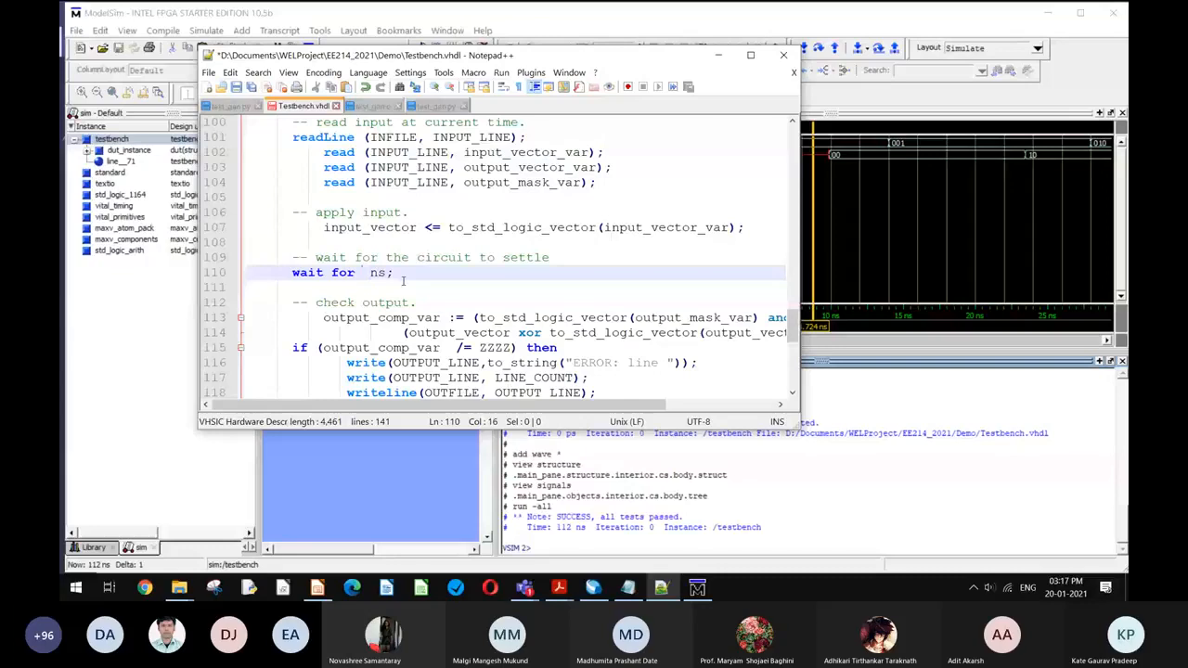
text(5)
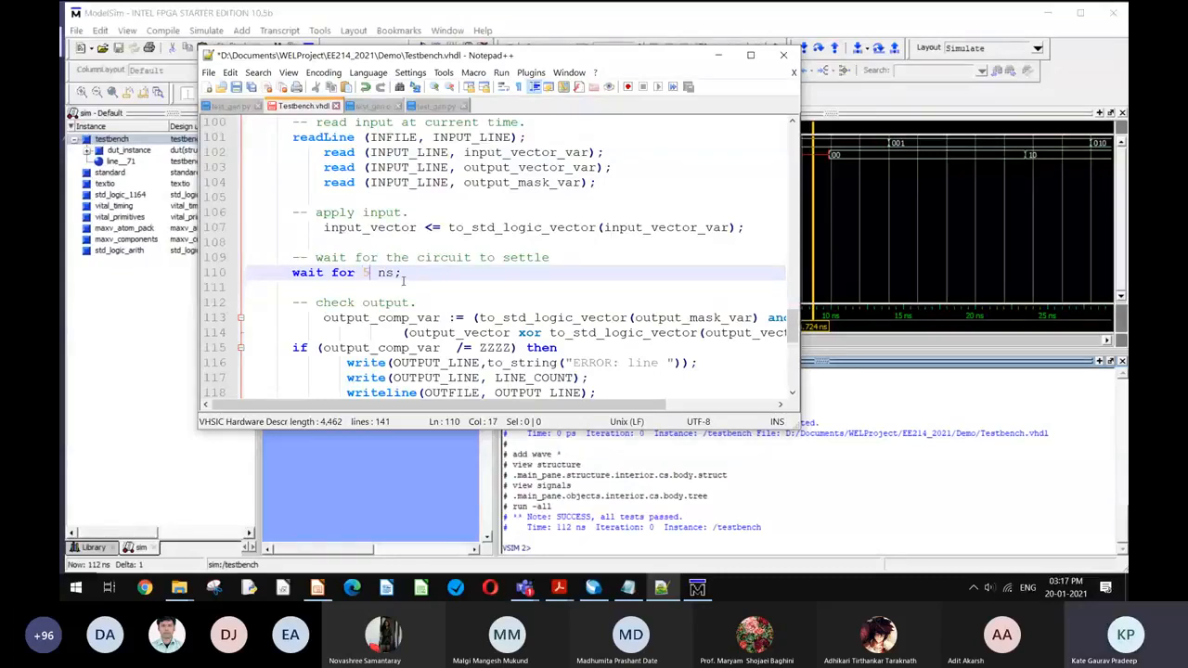
click(403, 282)
key(ctrl+s)
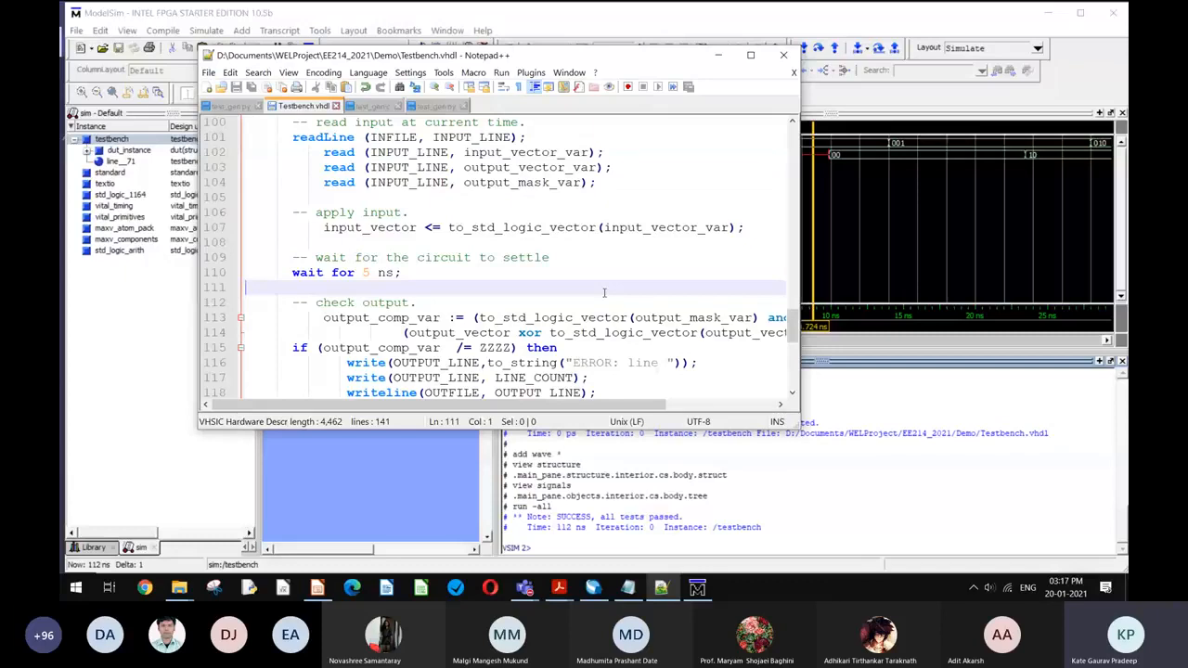
click(465, 275)
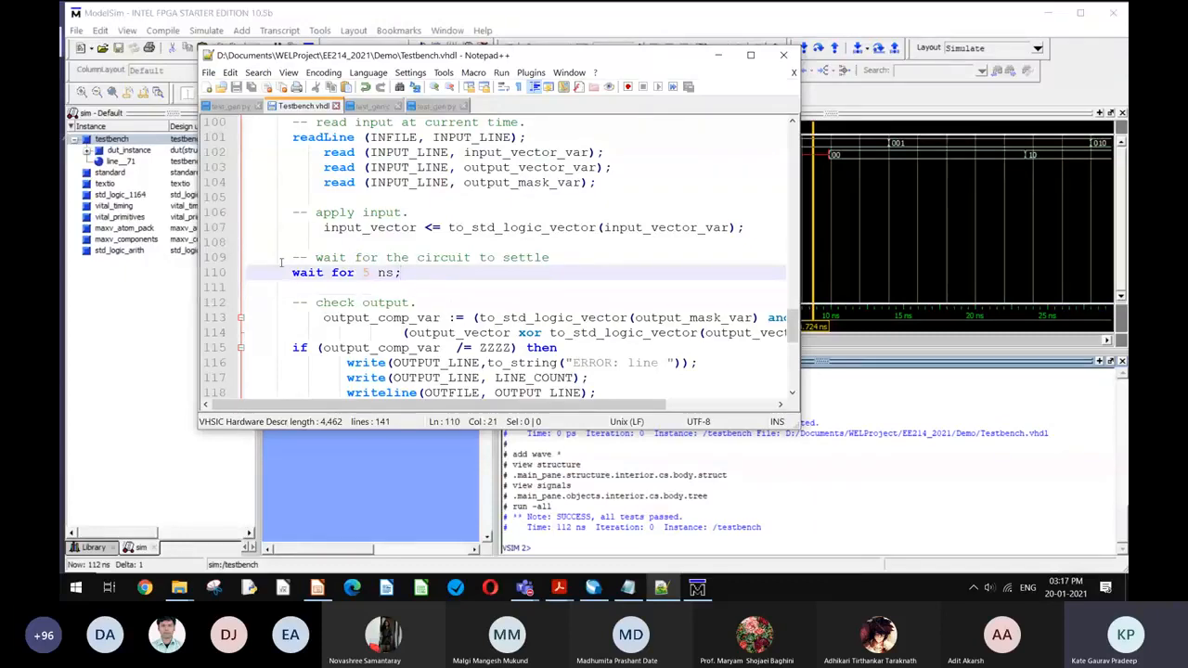
Step: Minimize the testbench editor, close ModelSim and confirm quitting the current simulation
click(718, 56)
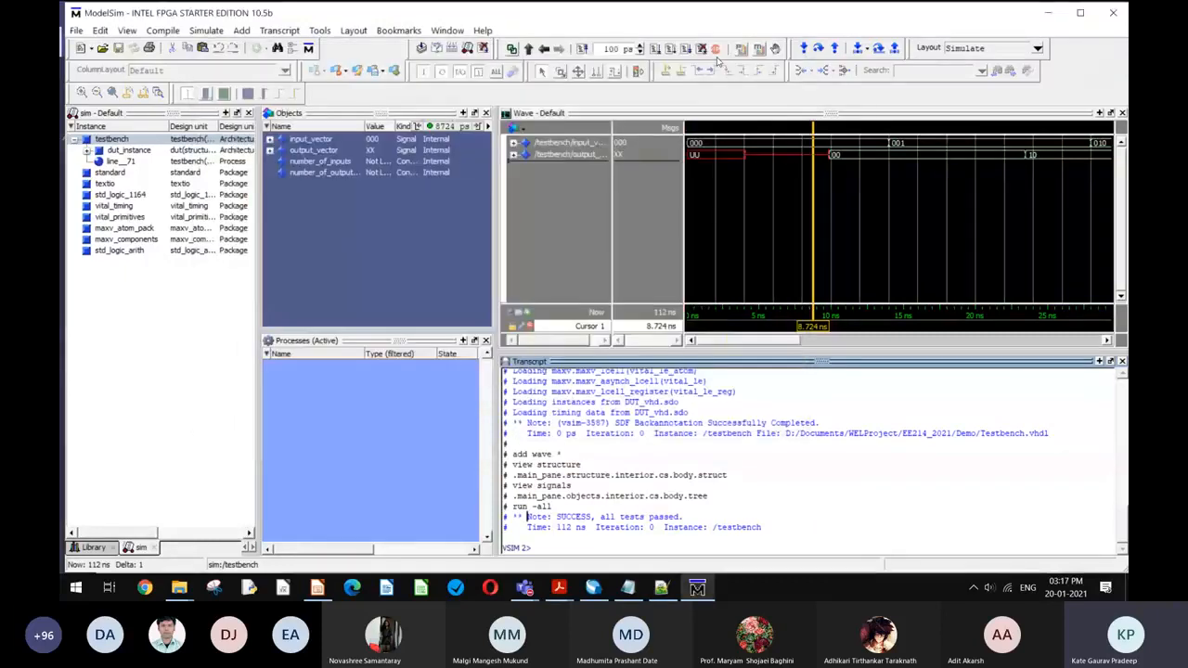
click(1117, 11)
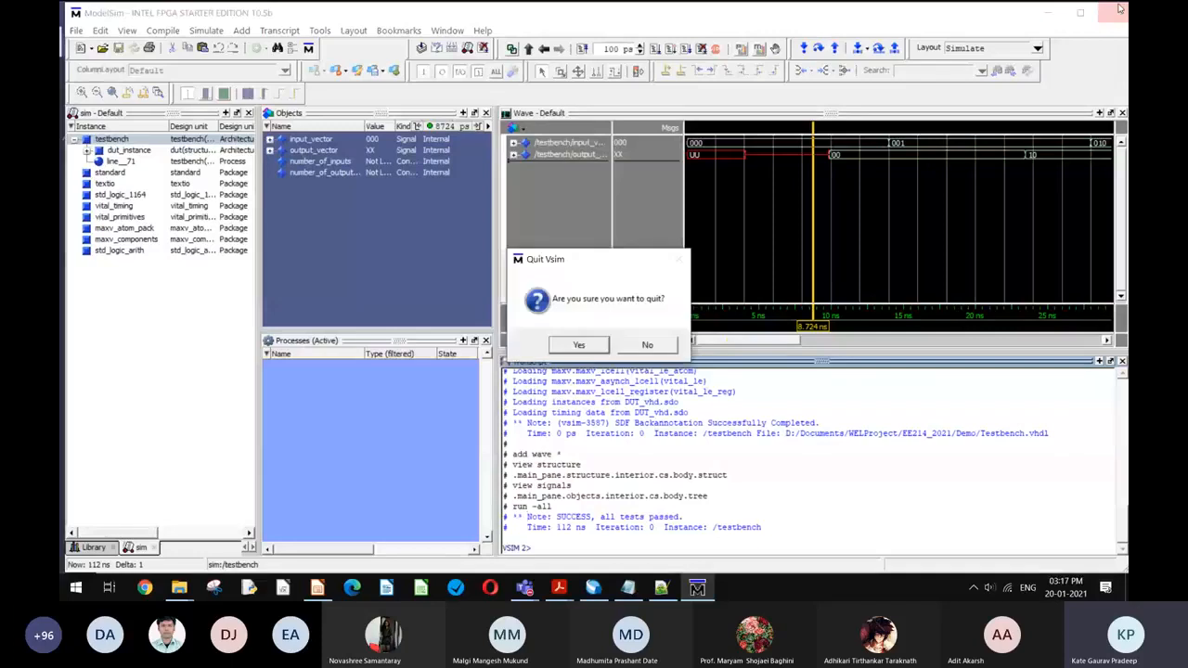
click(578, 343)
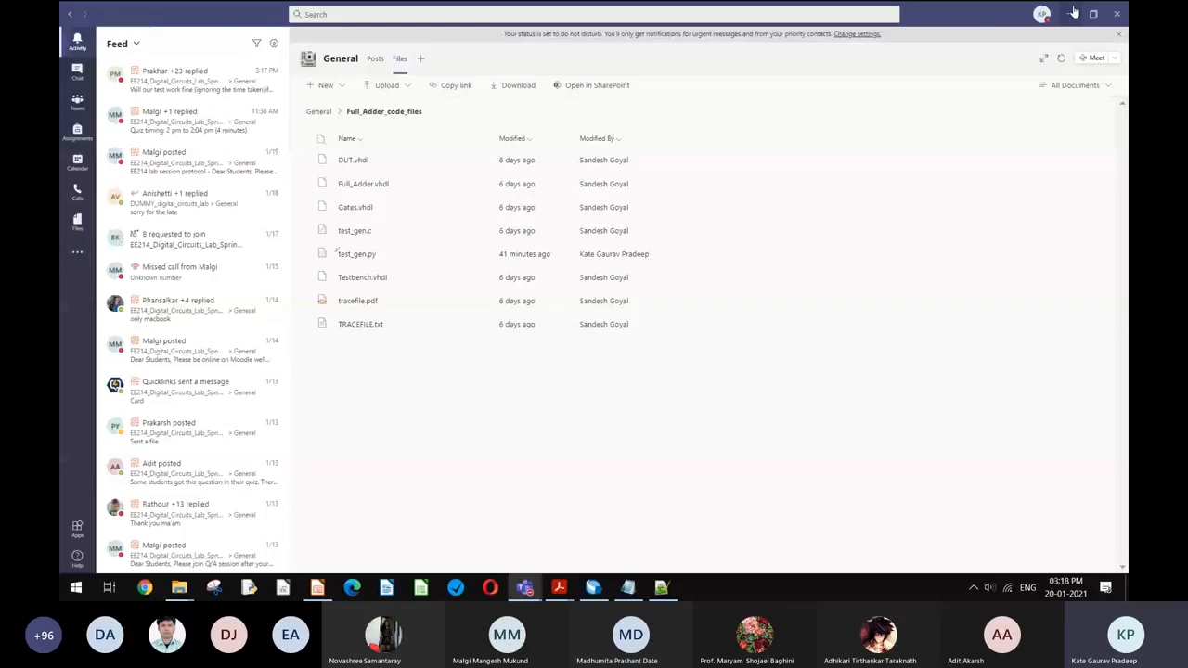
Step: Switch to Quartus Prime, run the Gate Level Simulation again and bring up the new ModelSim window
click(1073, 13)
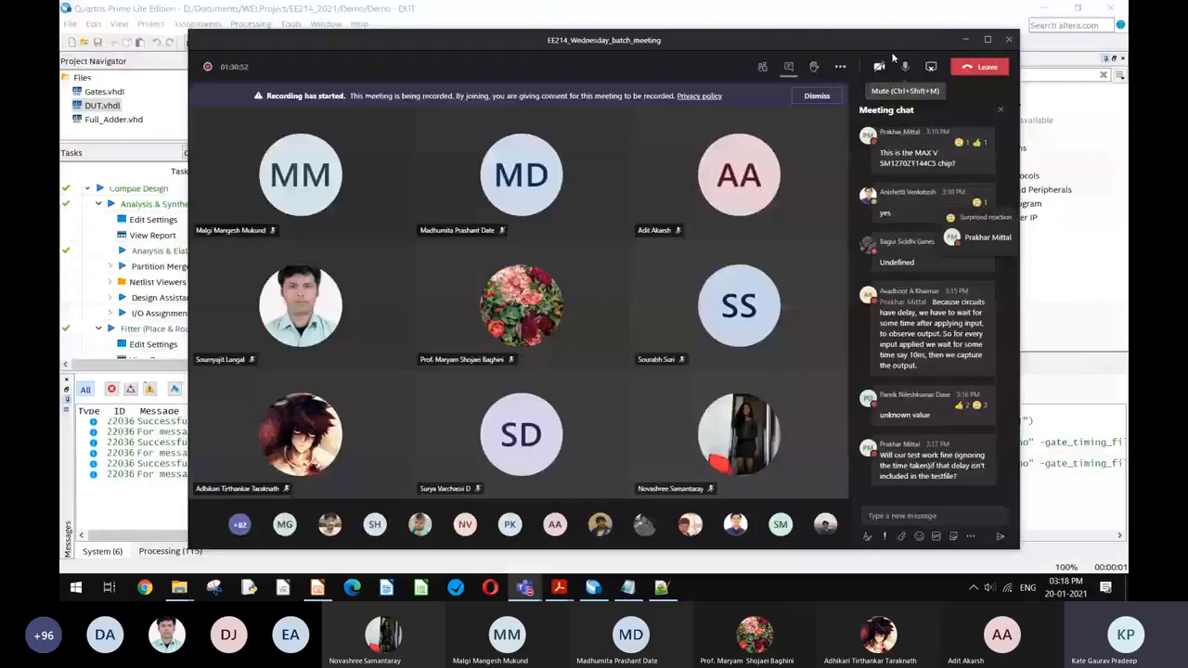
click(822, 15)
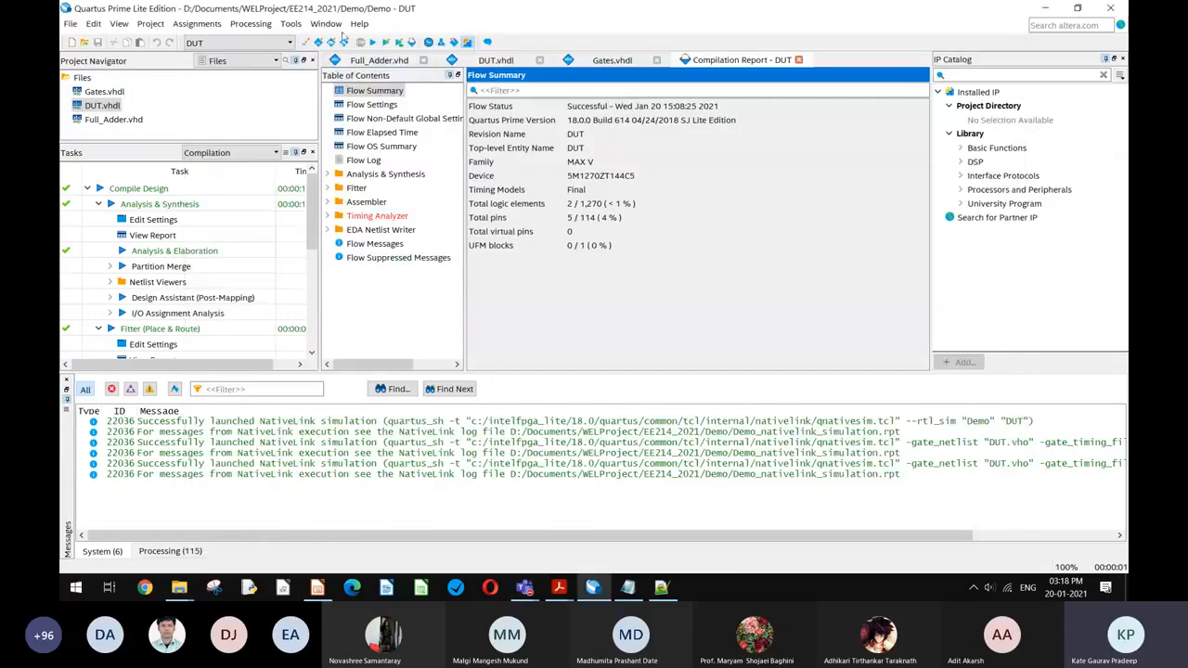
click(291, 23)
mouse_move(306, 42)
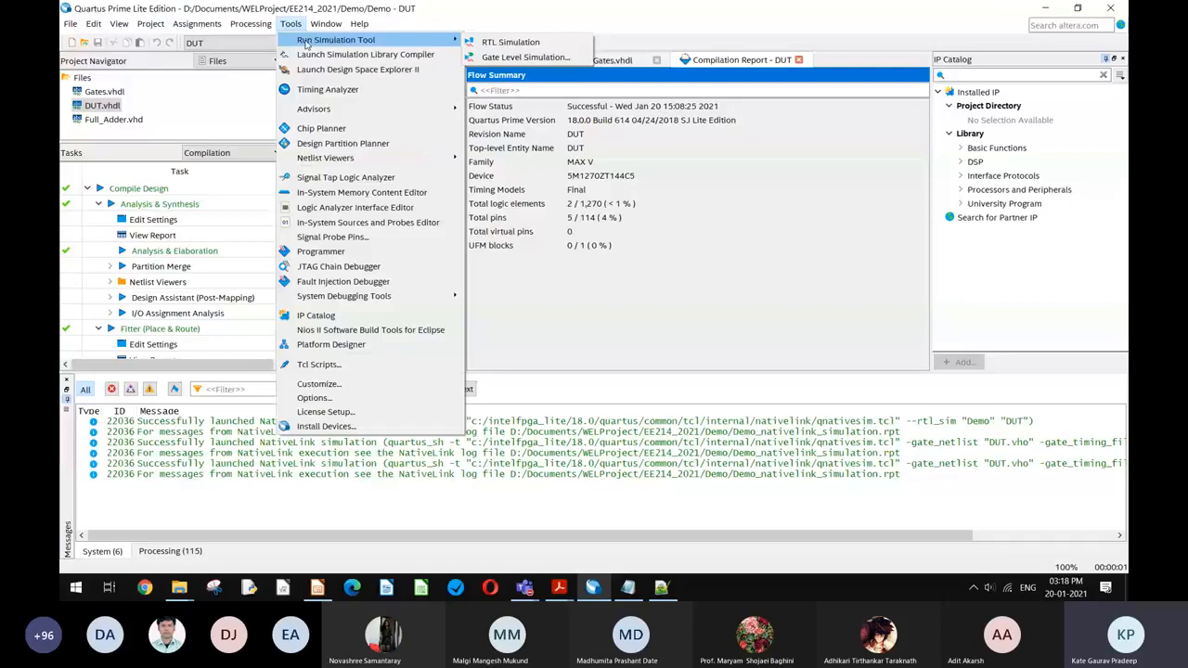
click(523, 57)
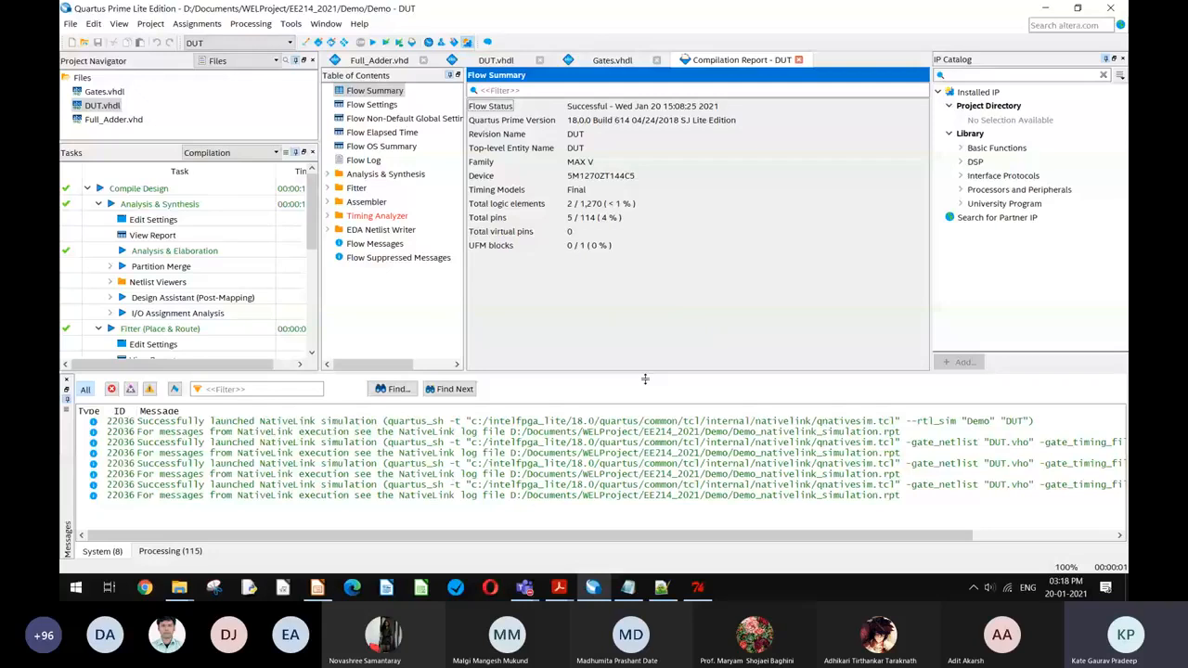
click(697, 588)
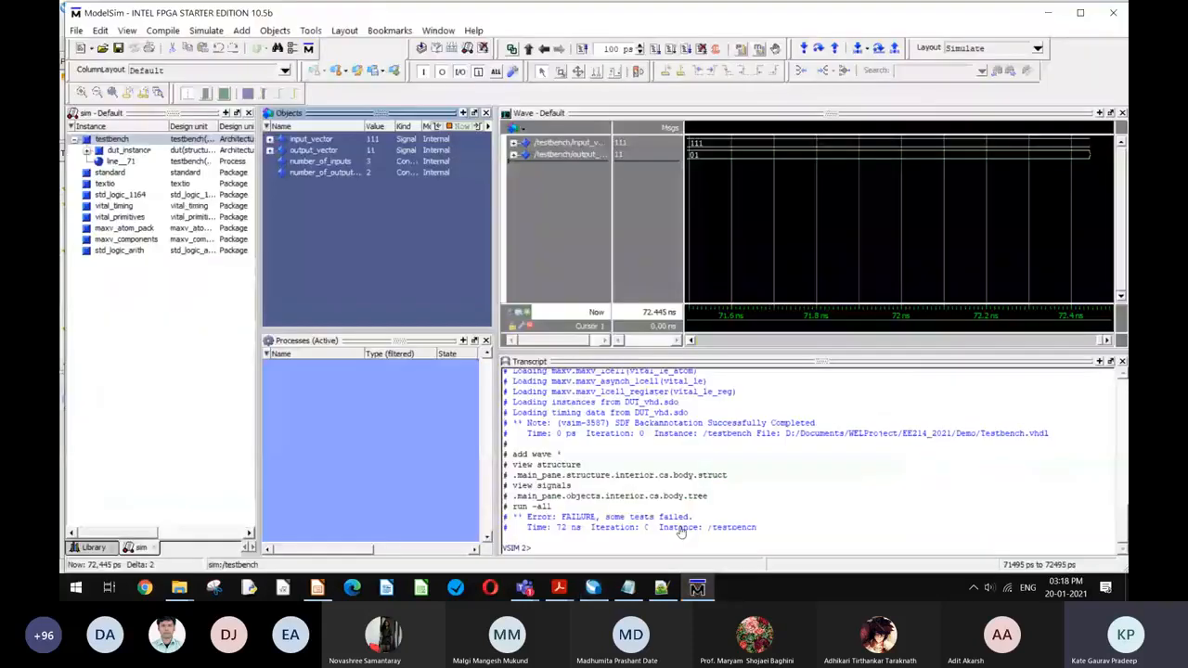
Step: Check the Teams meeting chat, return to ModelSim and examine the test result line in the transcript
click(535, 594)
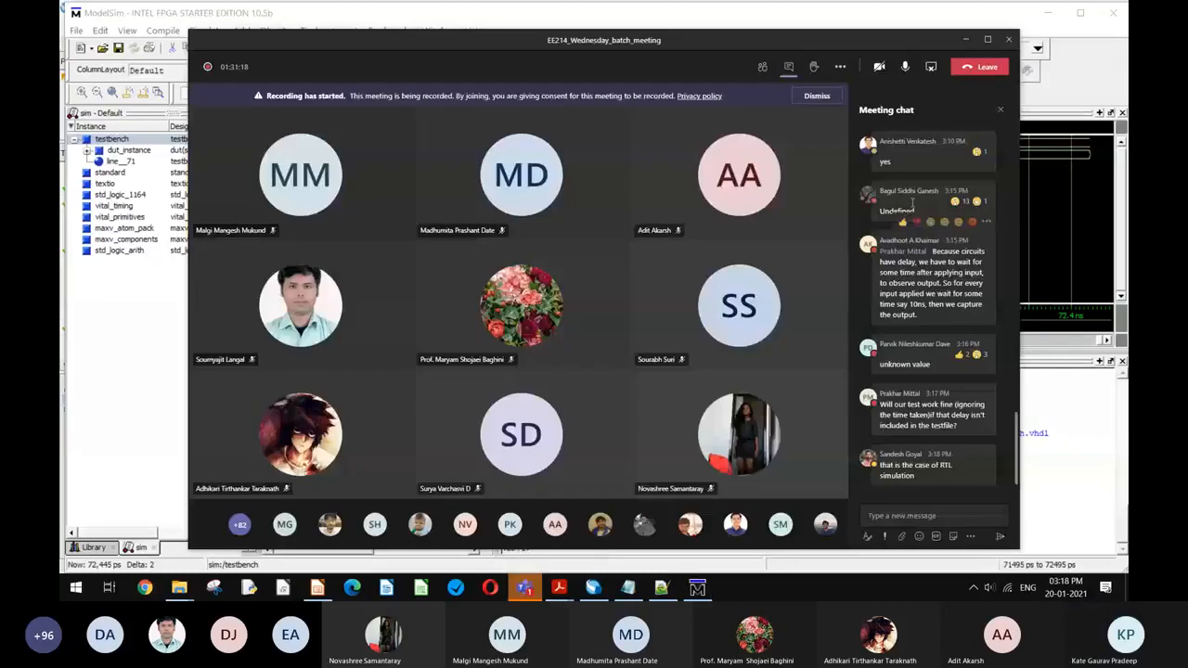
click(963, 41)
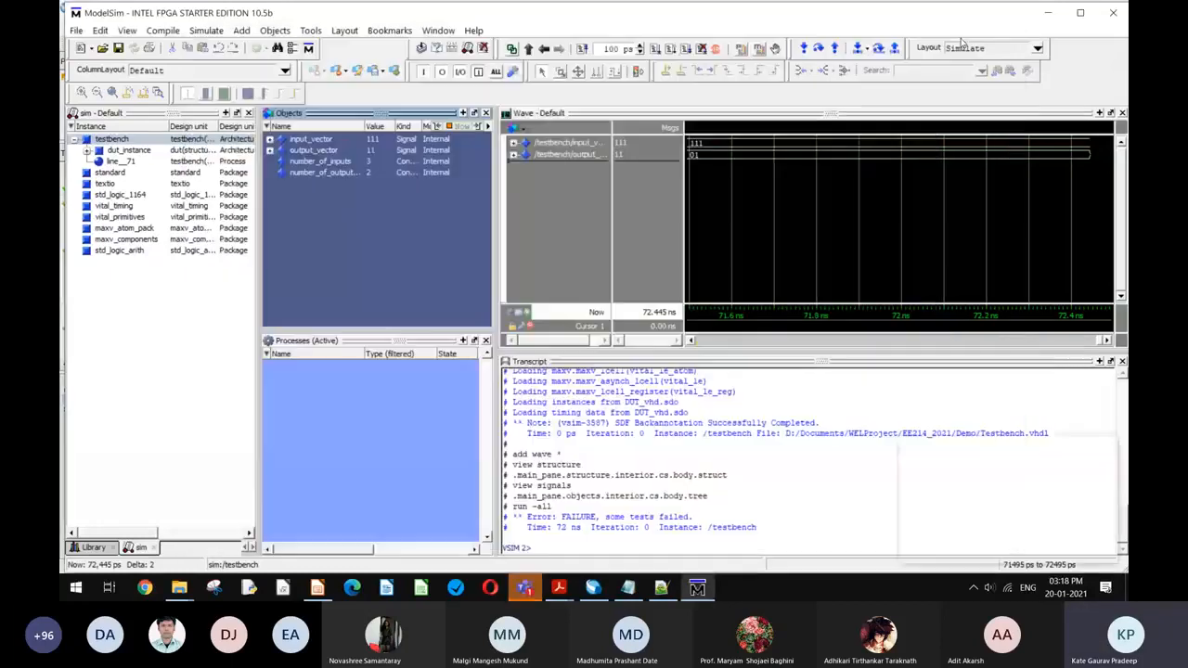
click(604, 496)
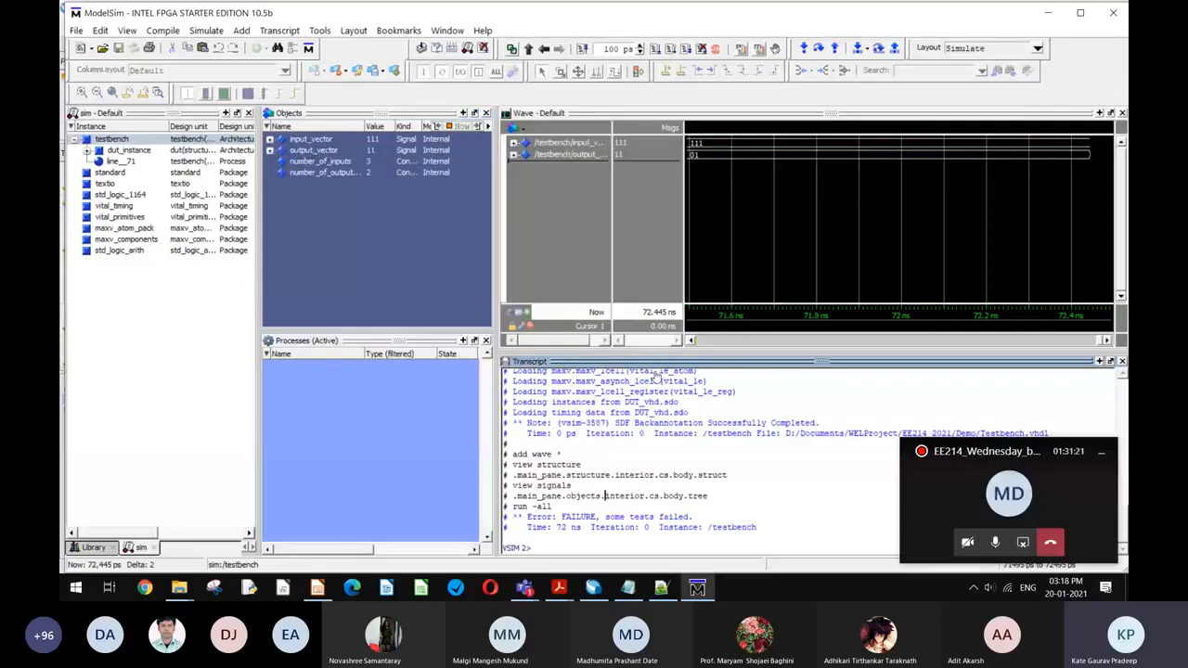
double_click(541, 454)
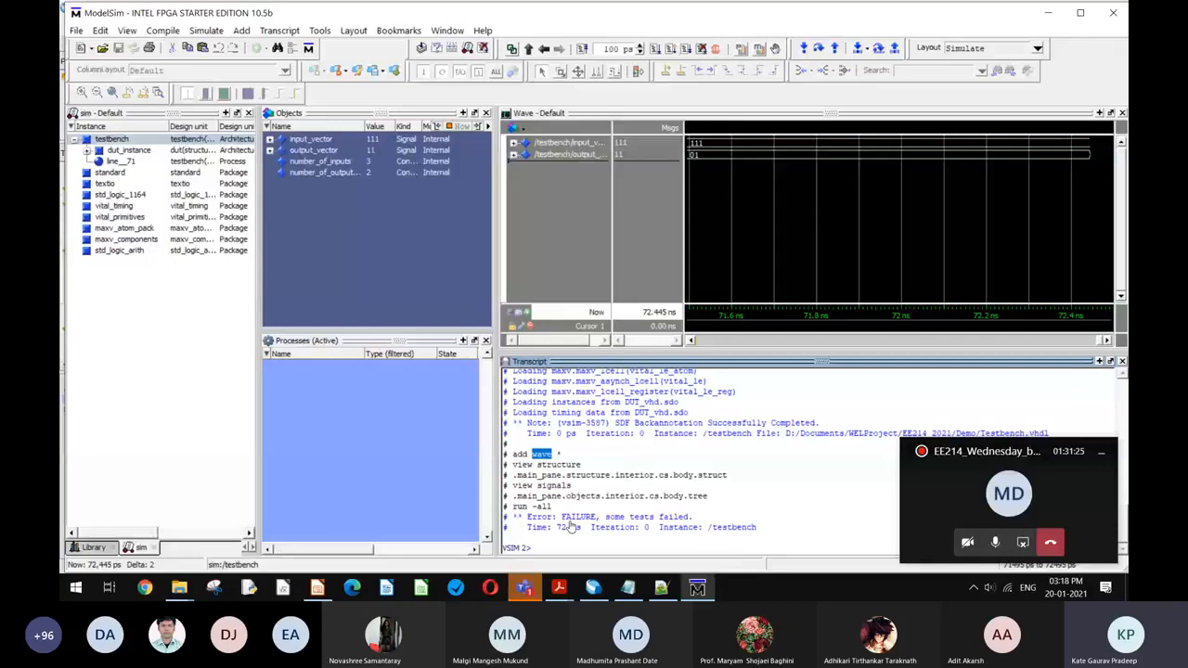
click(569, 524)
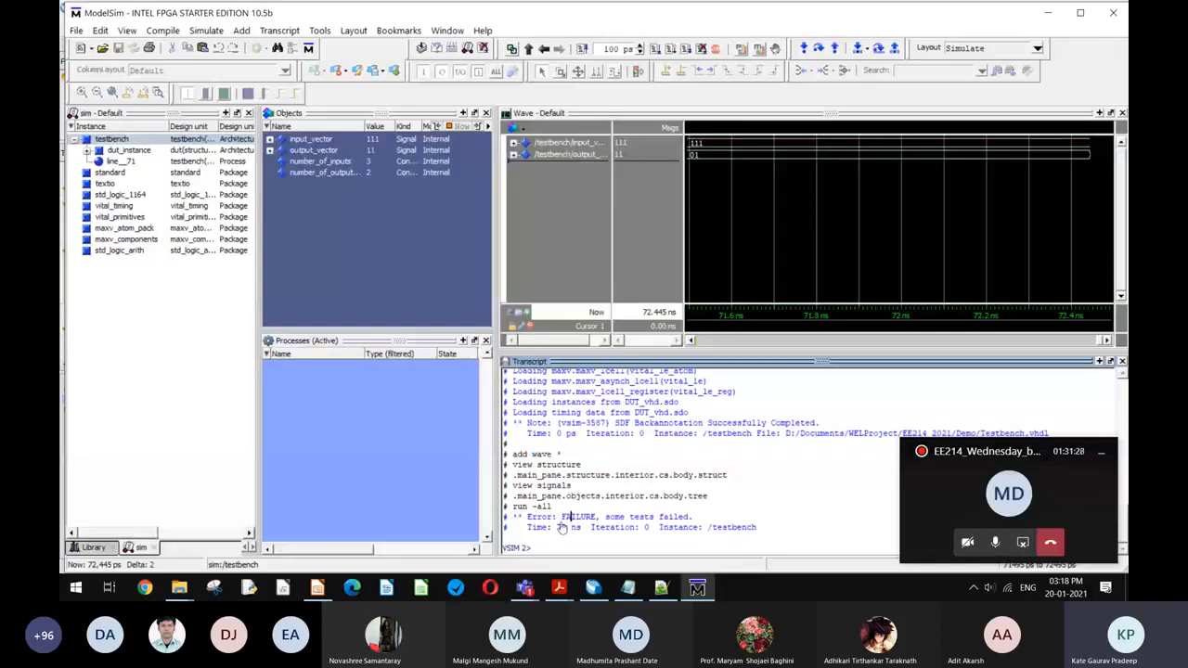
double_click(561, 520)
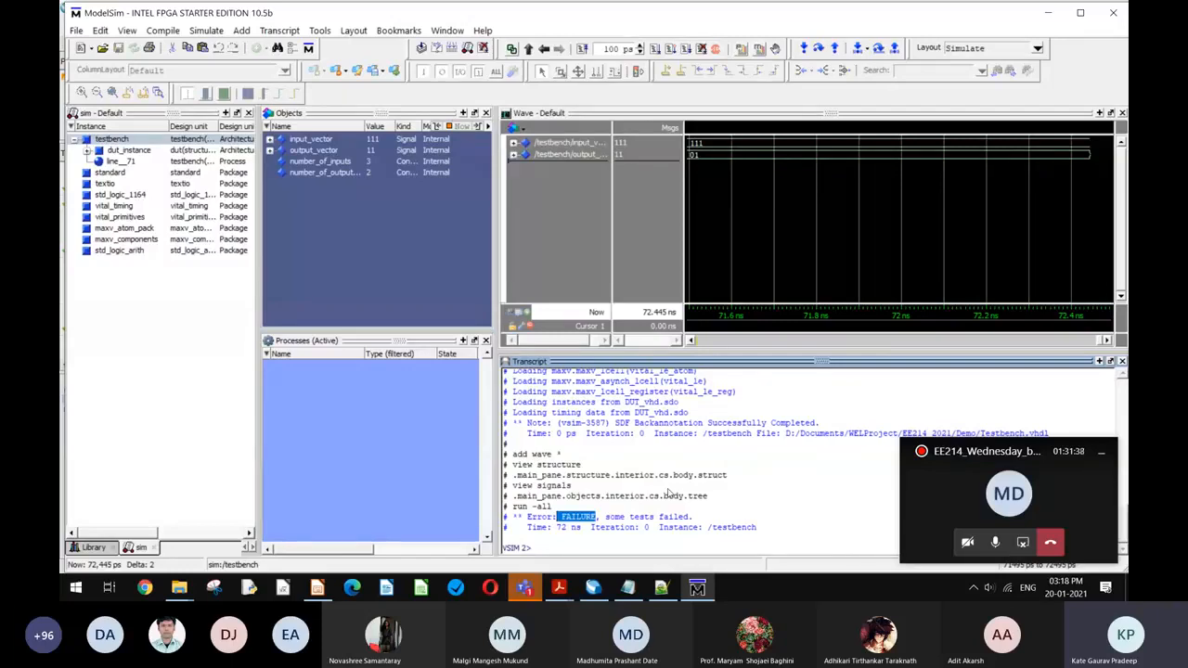
click(600, 519)
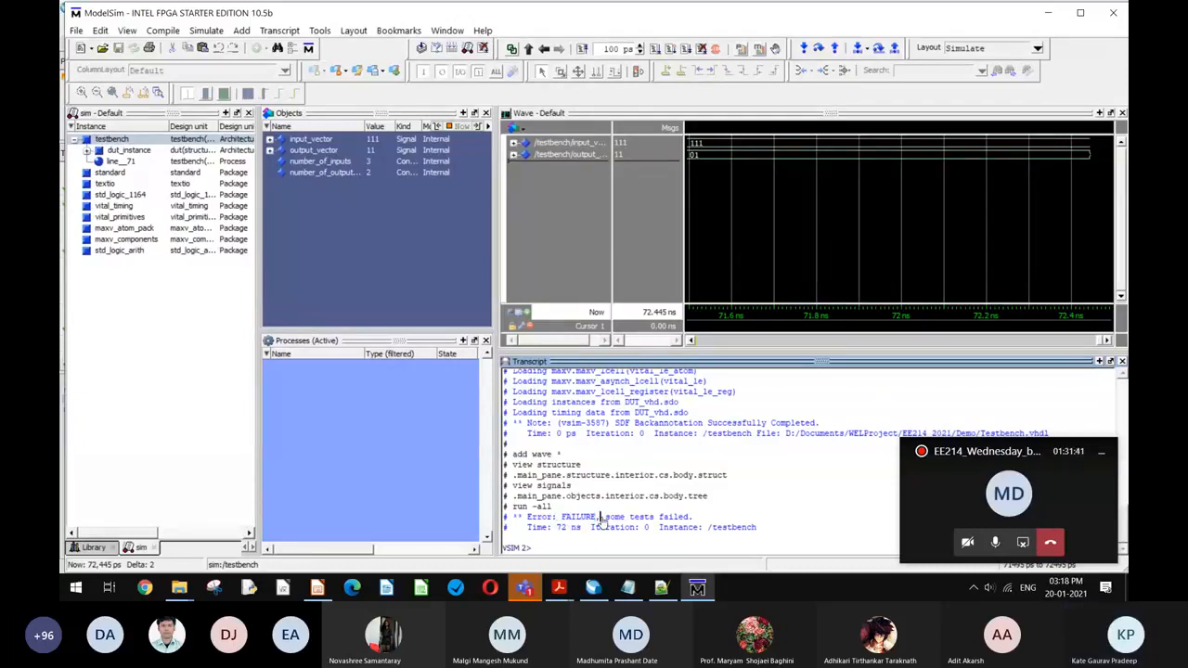
drag(601, 519, 527, 517)
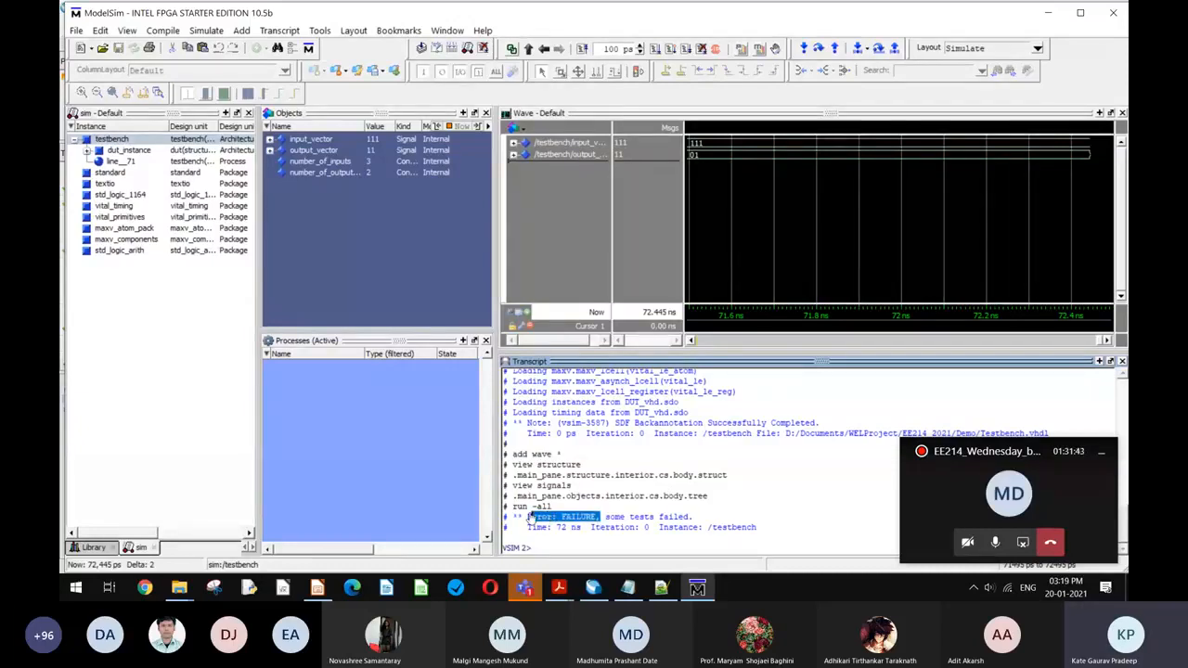
Step: Examine the earlier part of the waveform and place the cursor at about 62 ns
click(736, 342)
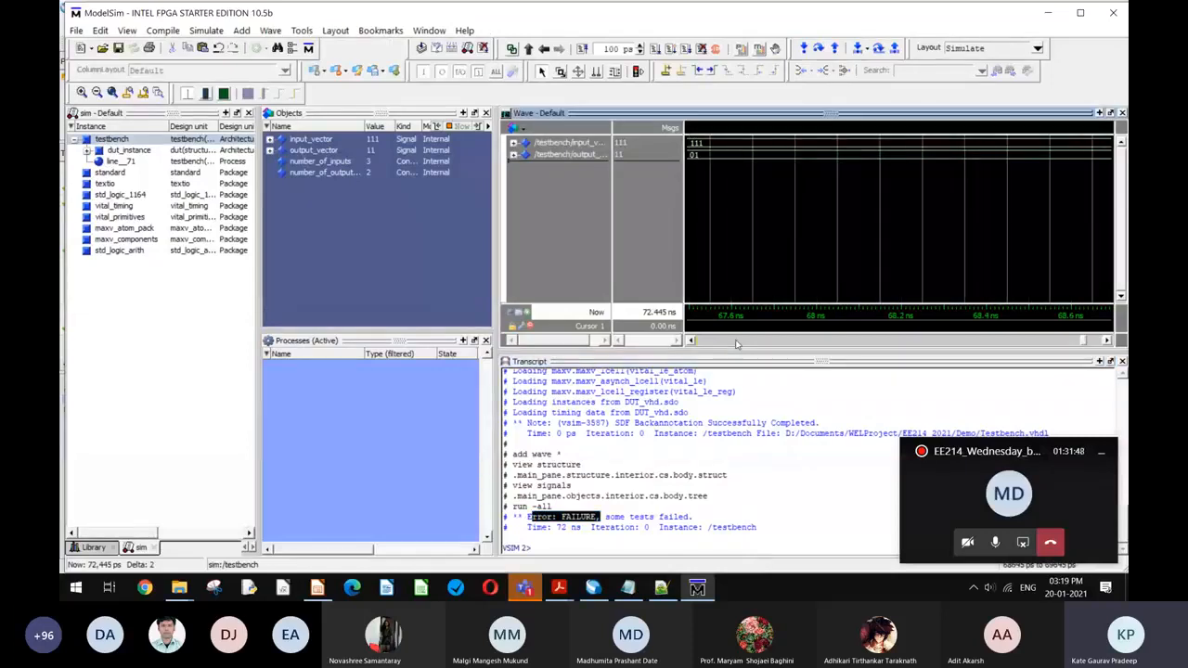
click(736, 341)
click(736, 342)
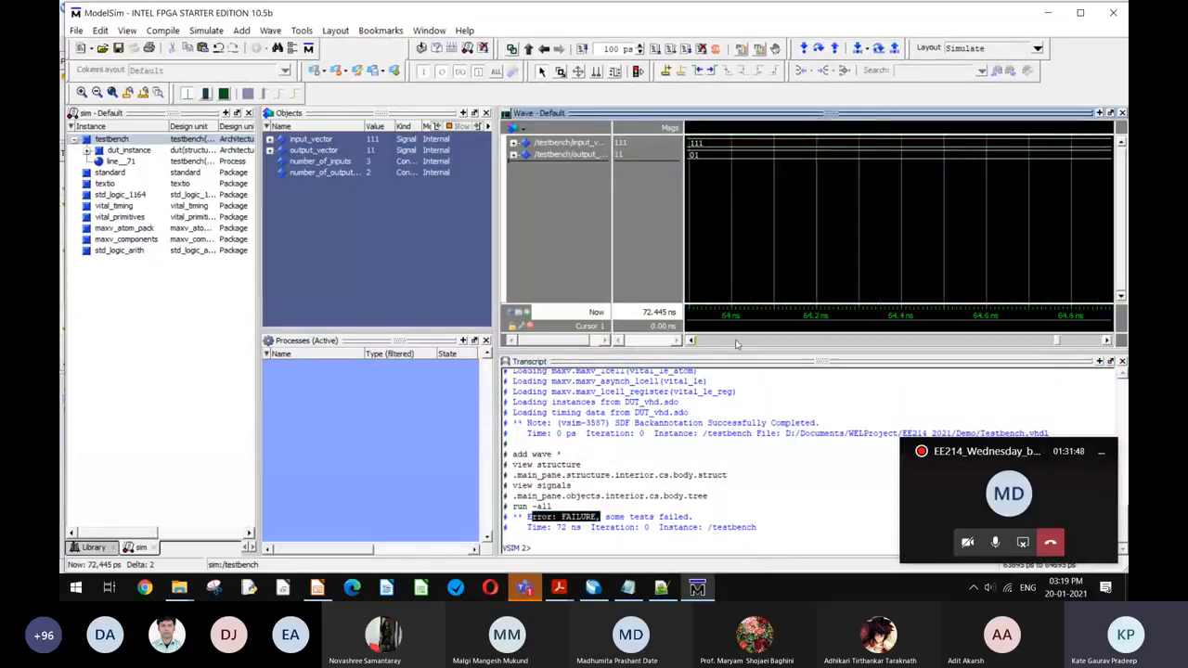
click(710, 184)
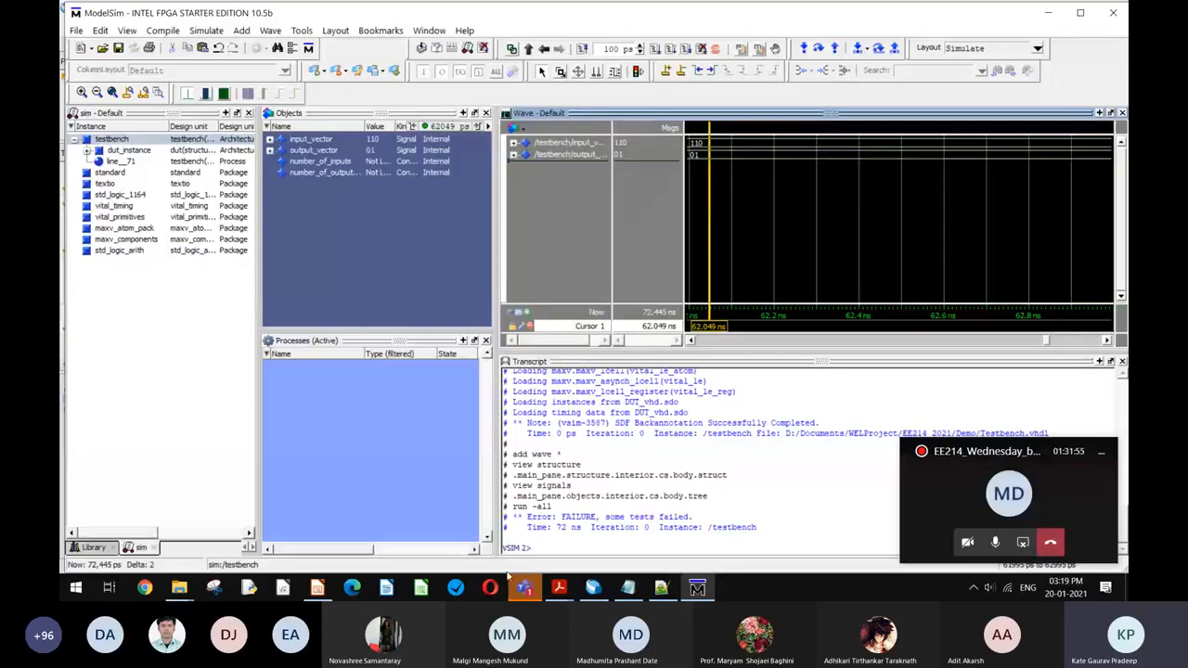
Step: Check the Teams meeting chat and open the outputs text file from the Demo project's simulation\modelsim folder
mouse_move(523, 586)
click(565, 549)
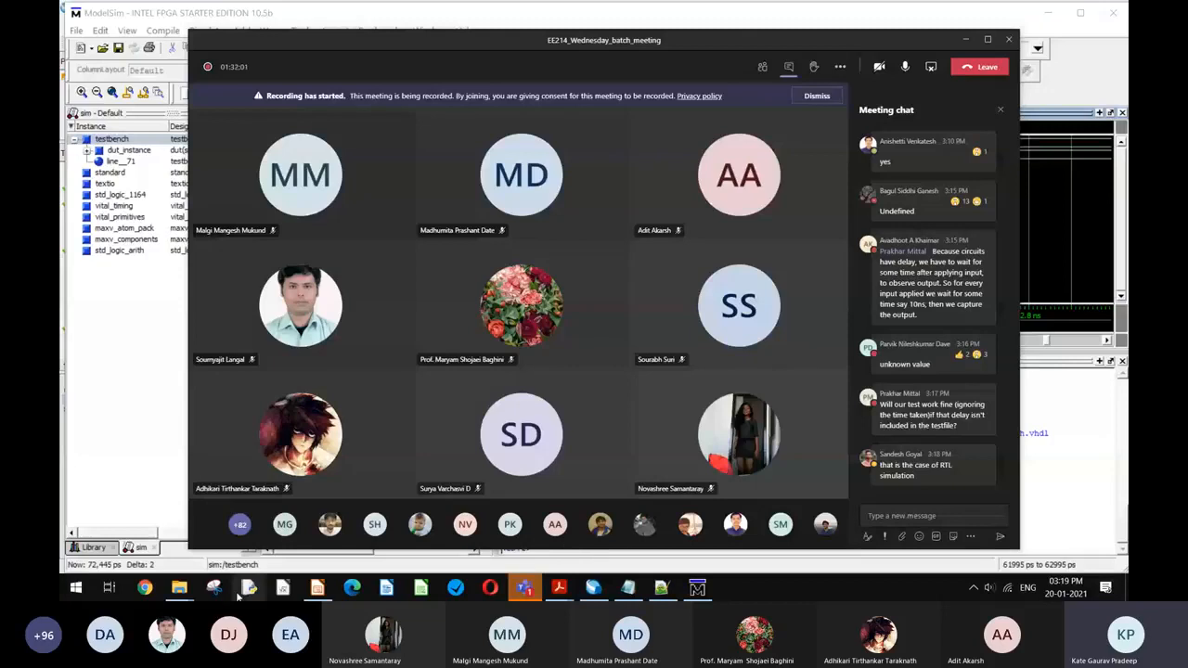
mouse_move(179, 588)
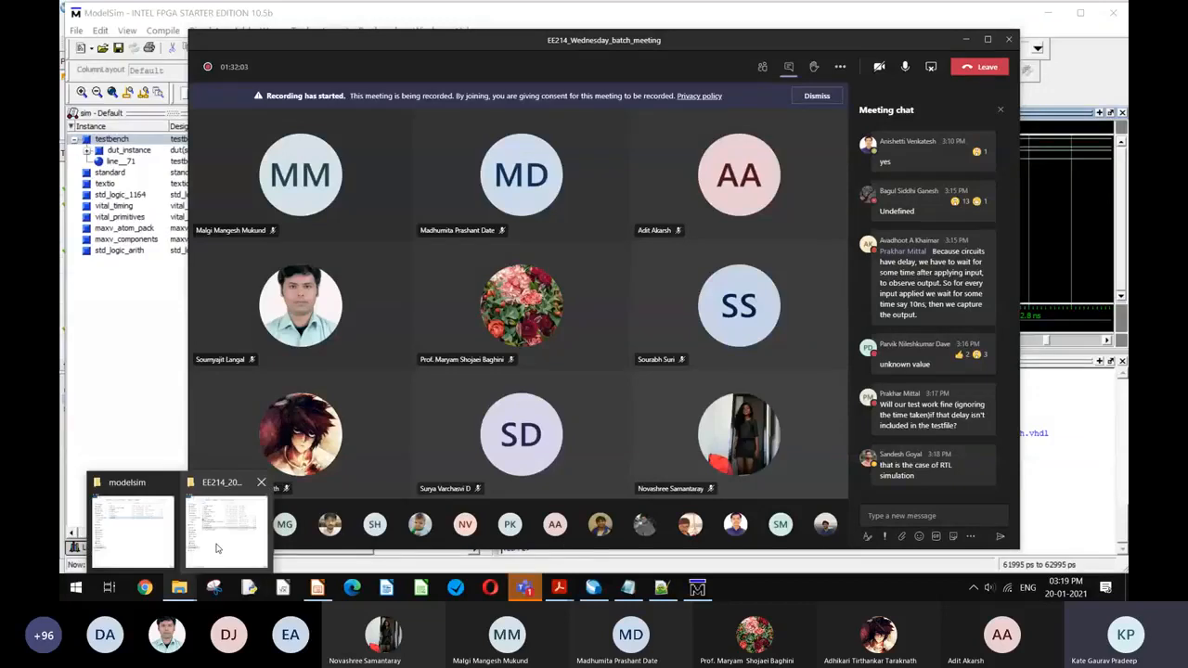
mouse_move(216, 549)
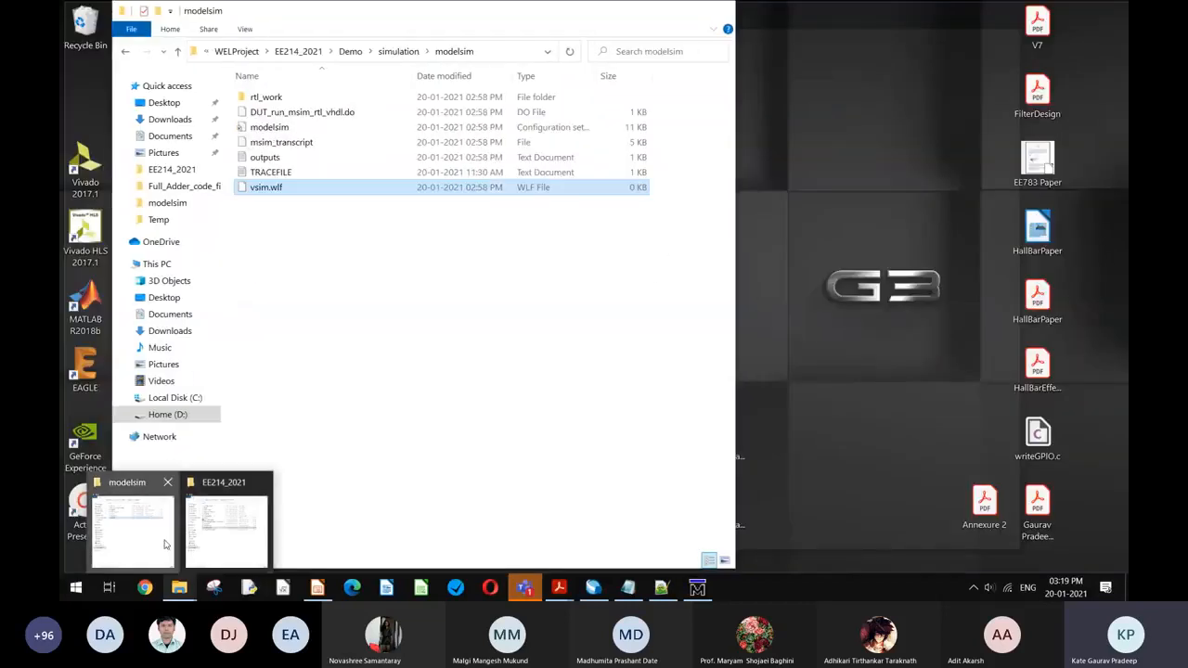
click(164, 545)
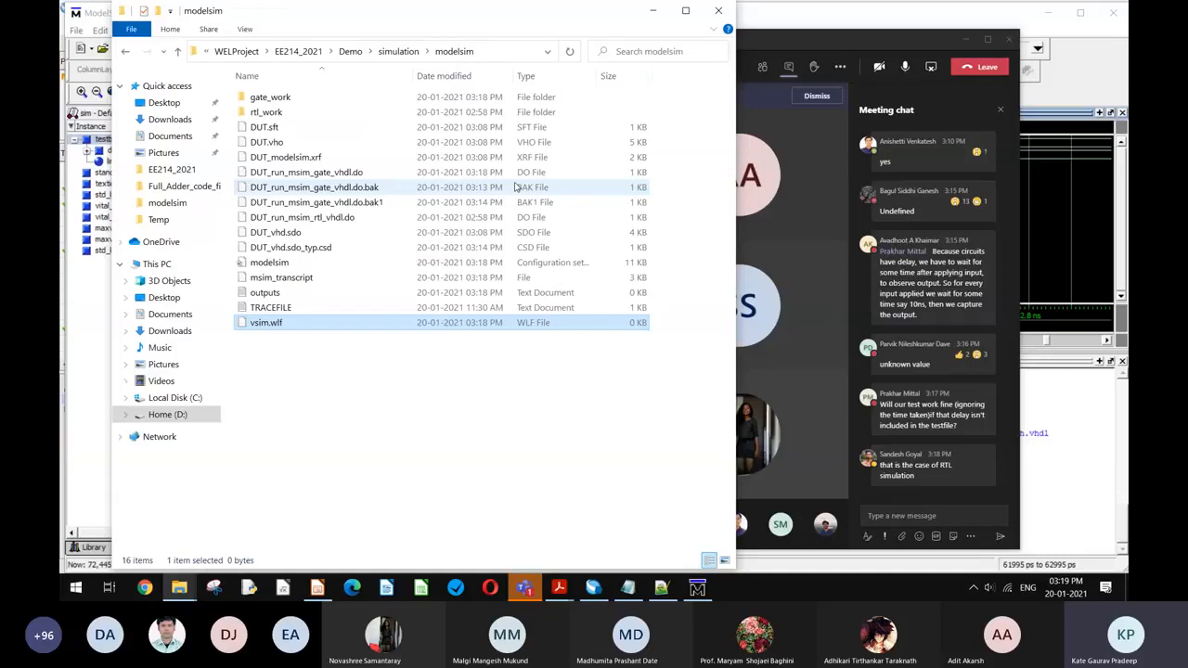
double_click(376, 292)
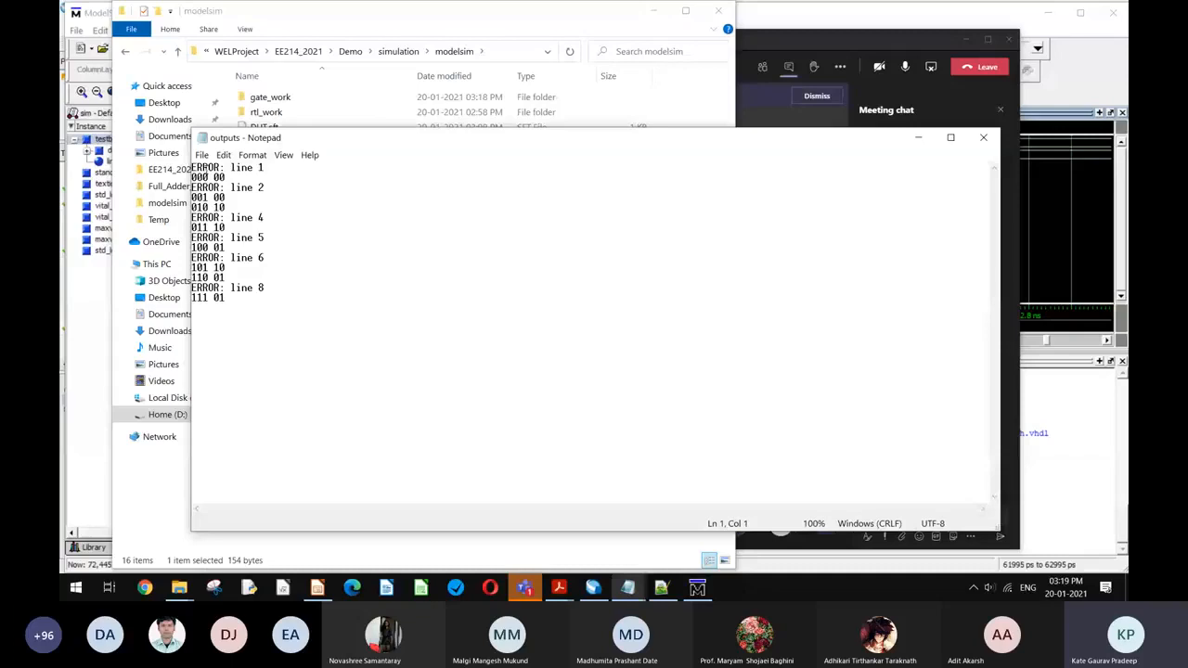
Step: Examine the error lines and the recorded input-output pairs in the outputs file
drag(265, 188, 178, 190)
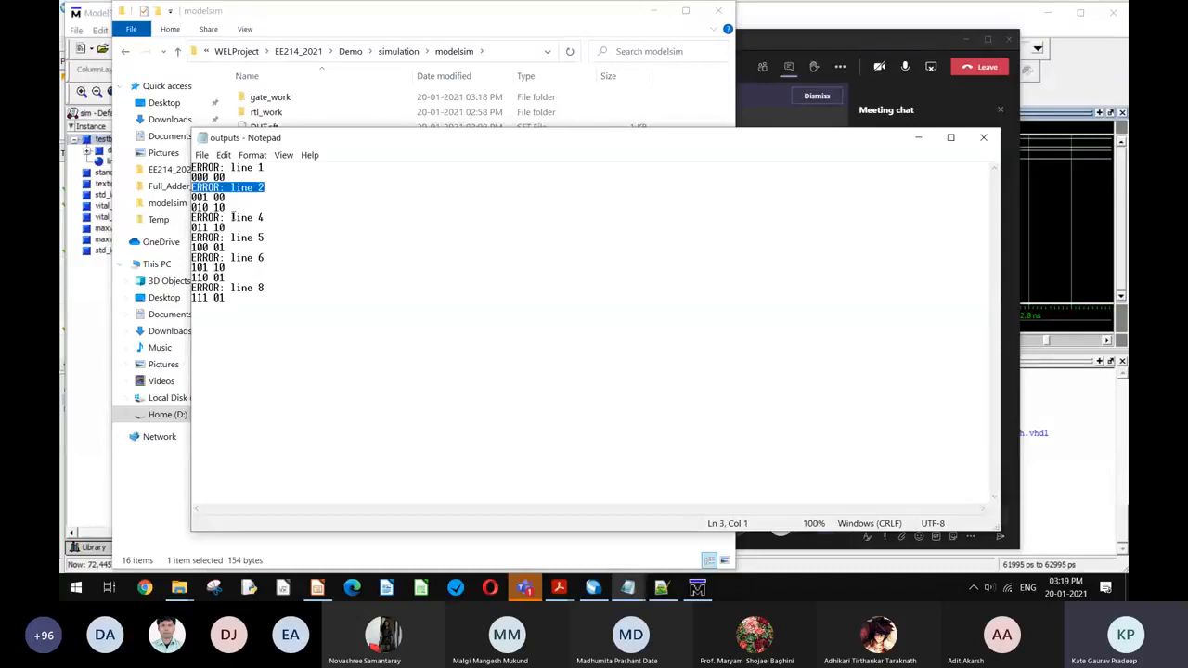
drag(233, 216, 290, 222)
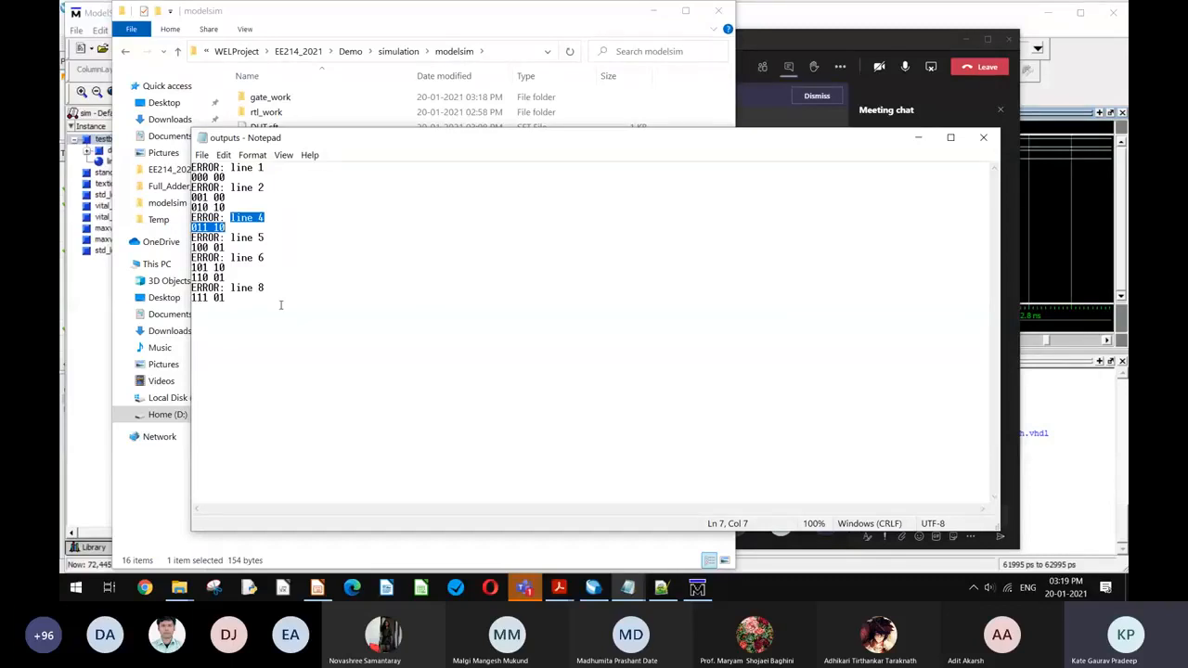
drag(274, 289, 182, 173)
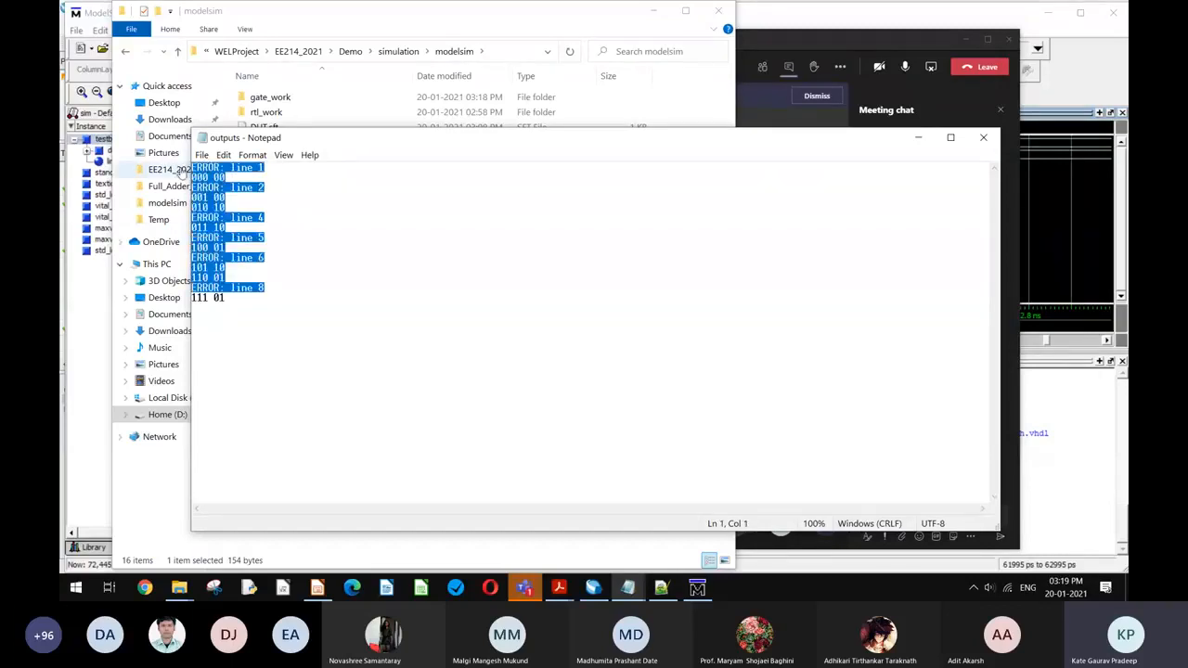
click(334, 236)
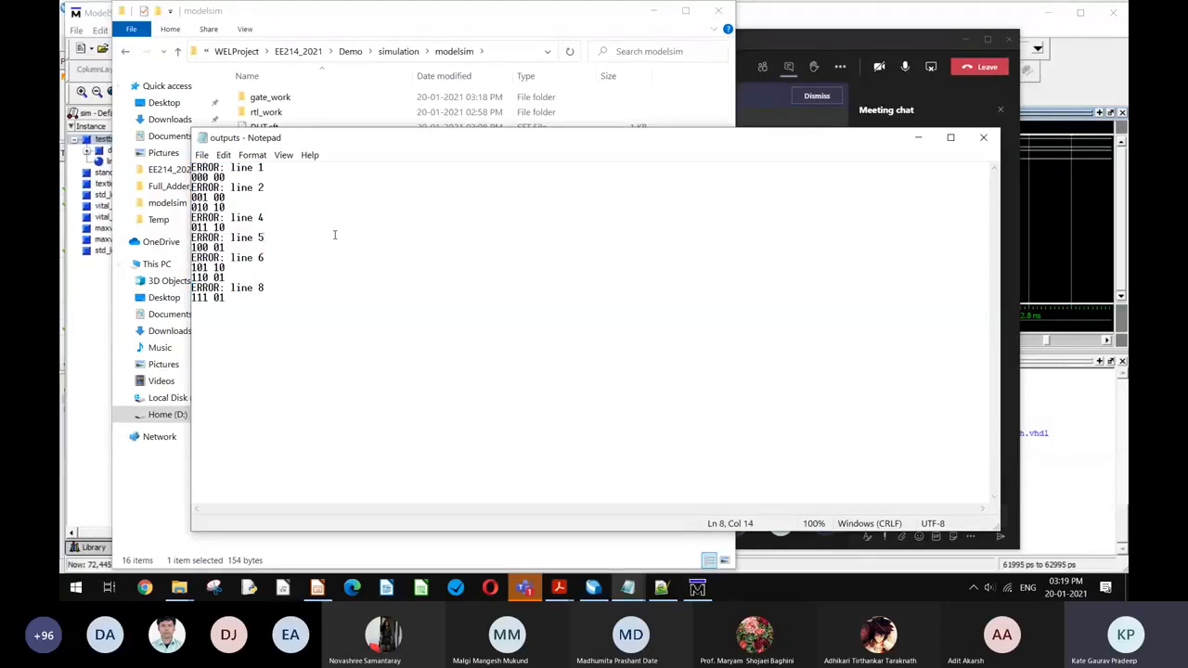
drag(313, 297, 190, 164)
click(302, 298)
drag(302, 298, 196, 151)
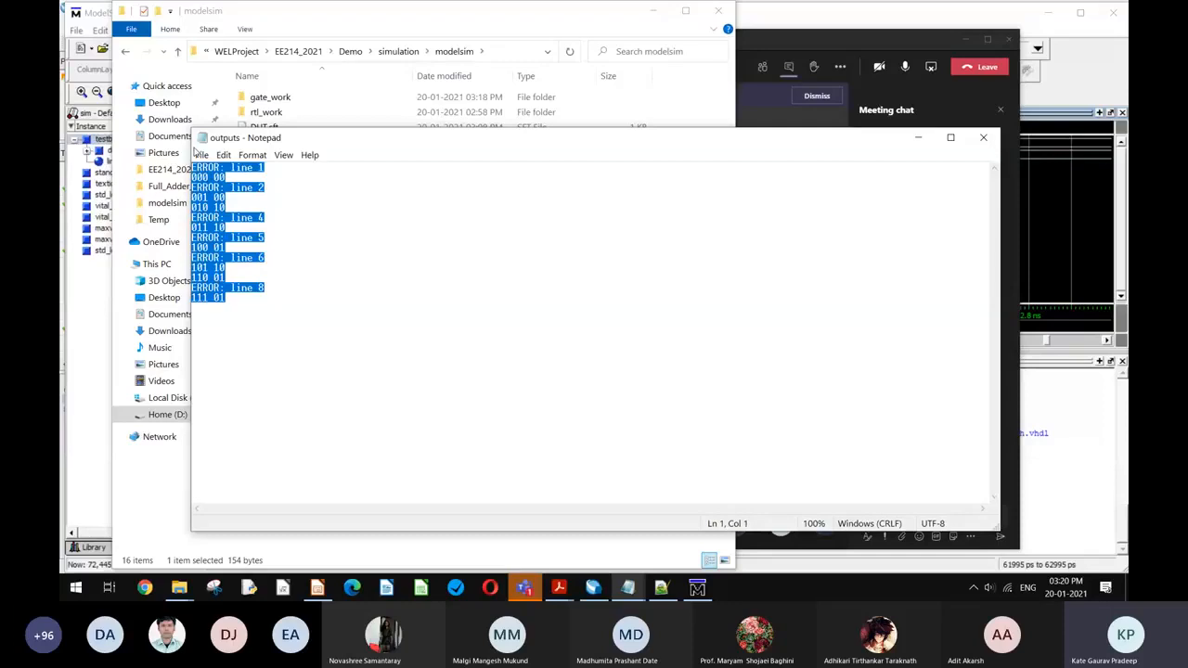
click(361, 328)
Step: Close the outputs file and open the TRACEFILE text file from the same modelsim folder
click(527, 590)
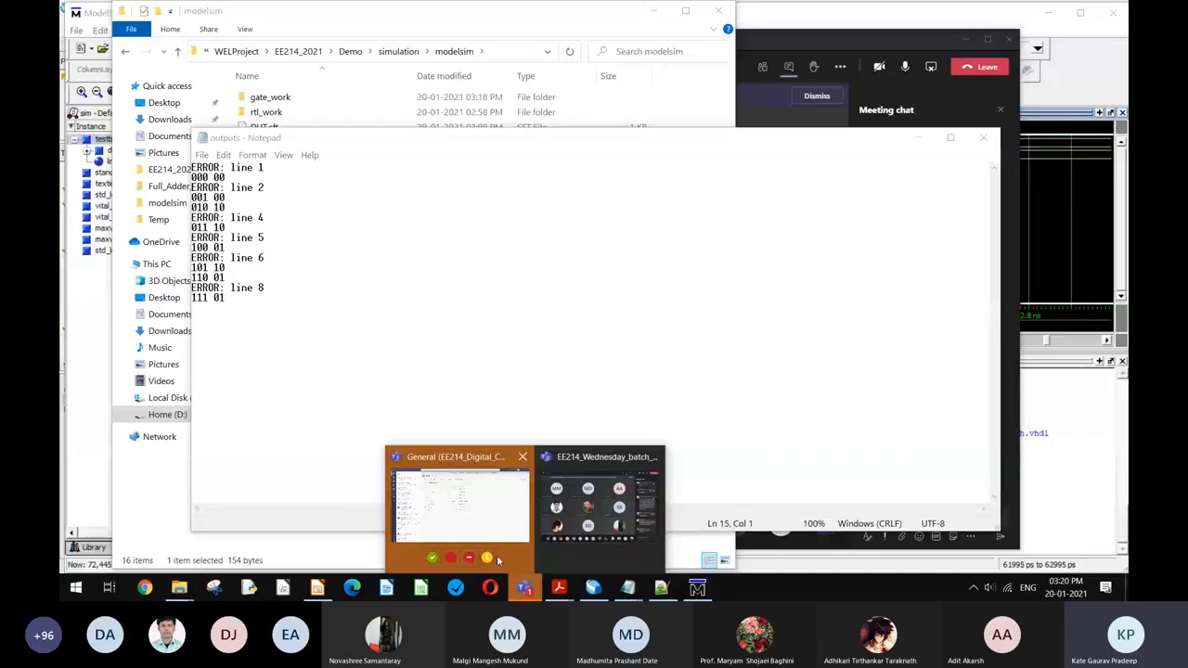
mouse_move(510, 559)
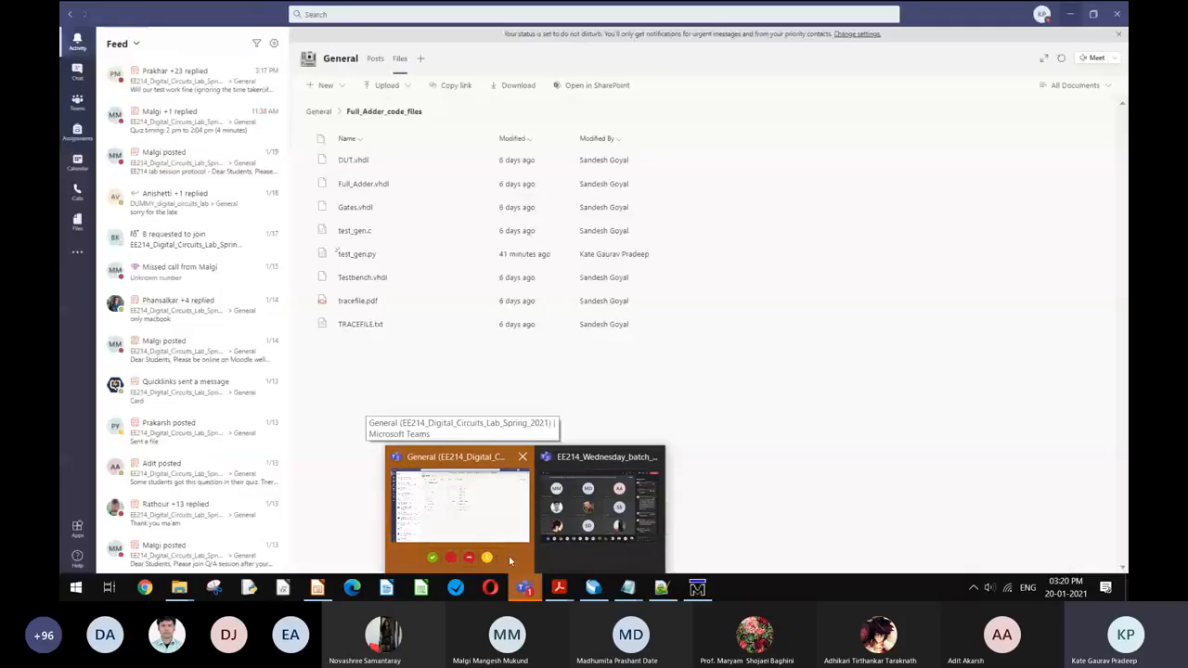
click(725, 351)
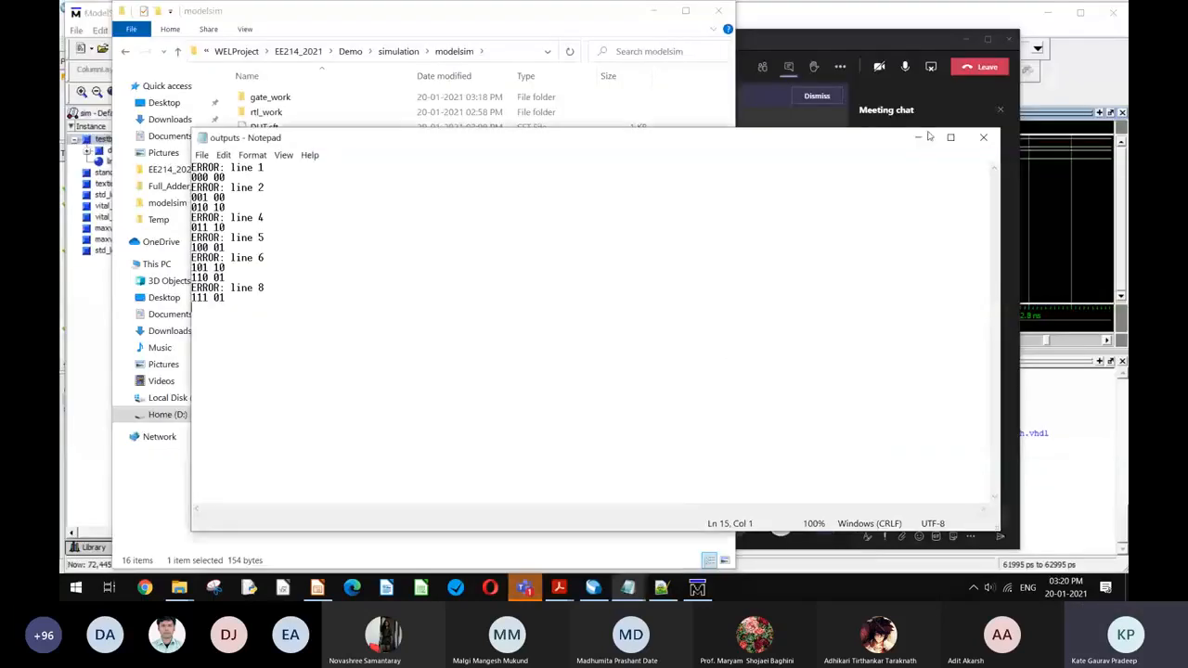
click(984, 139)
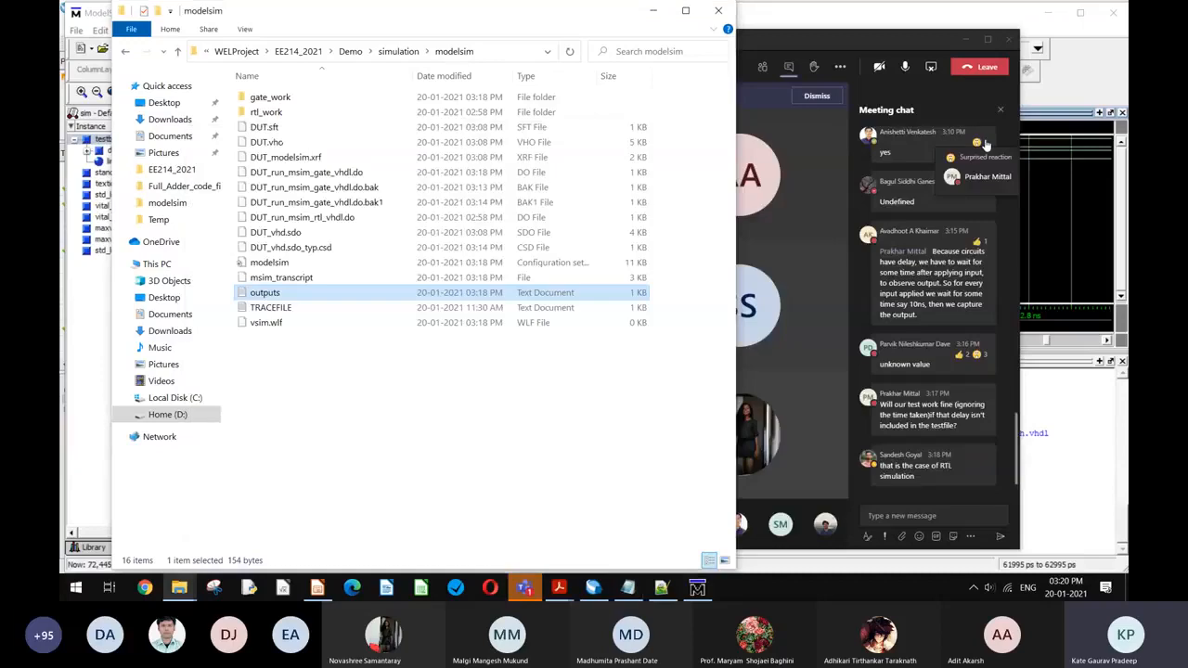
click(477, 360)
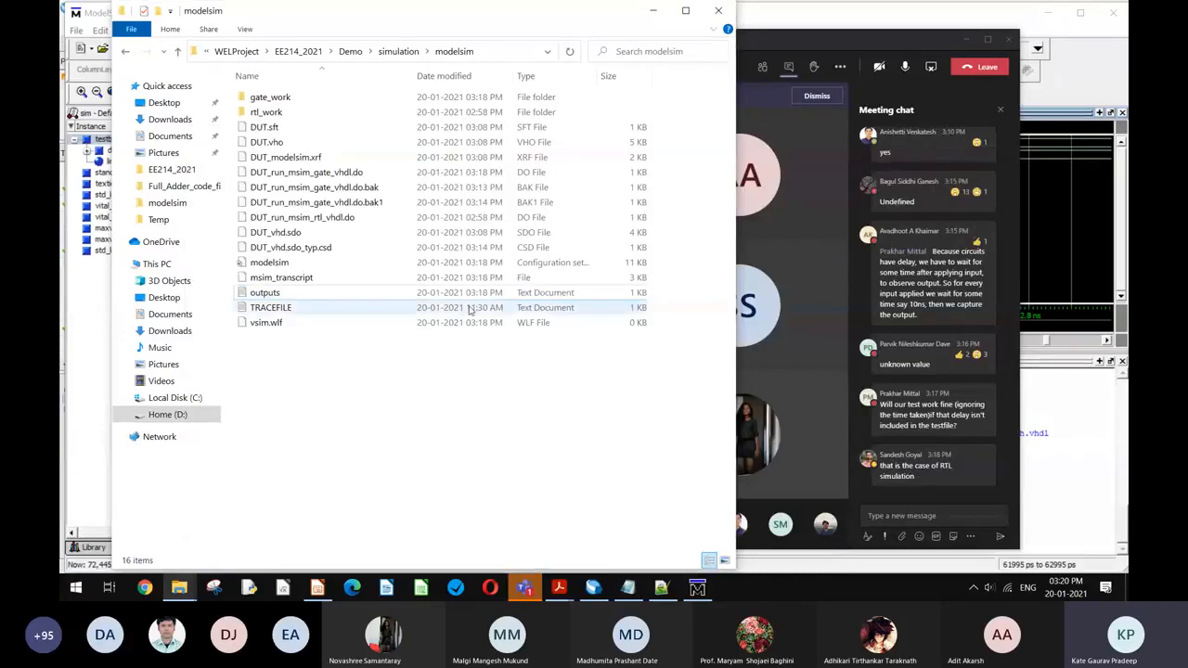
double_click(470, 310)
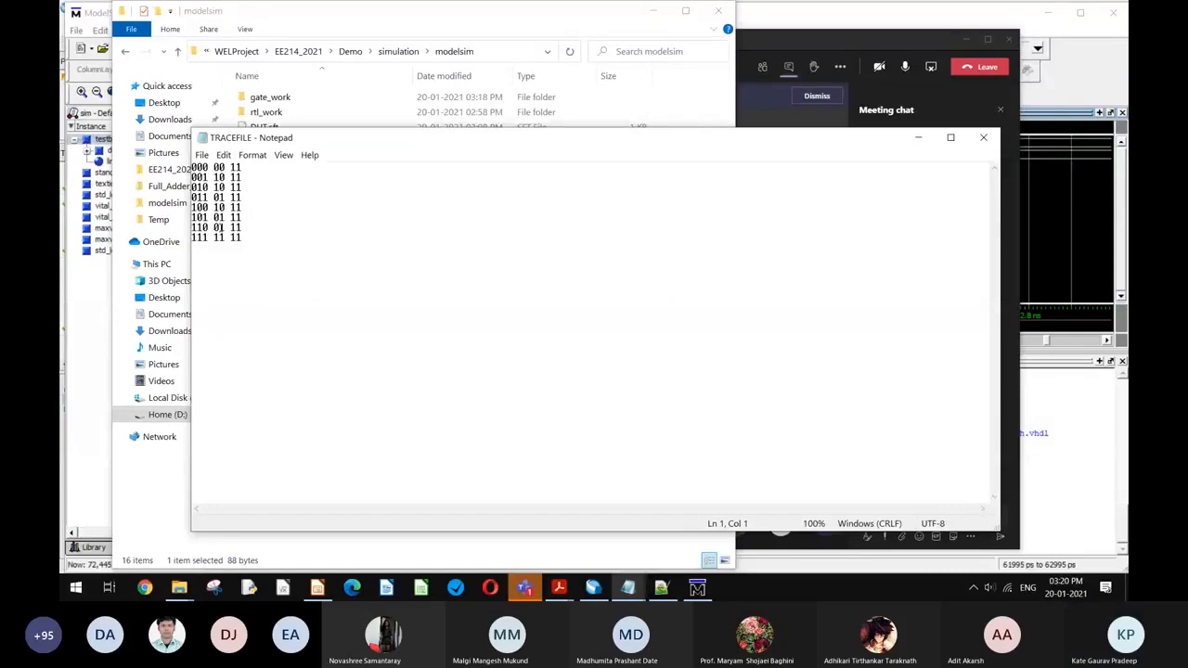
Step: Change the expected output for input 110 in TRACEFILE to 11 and save the file
click(221, 228)
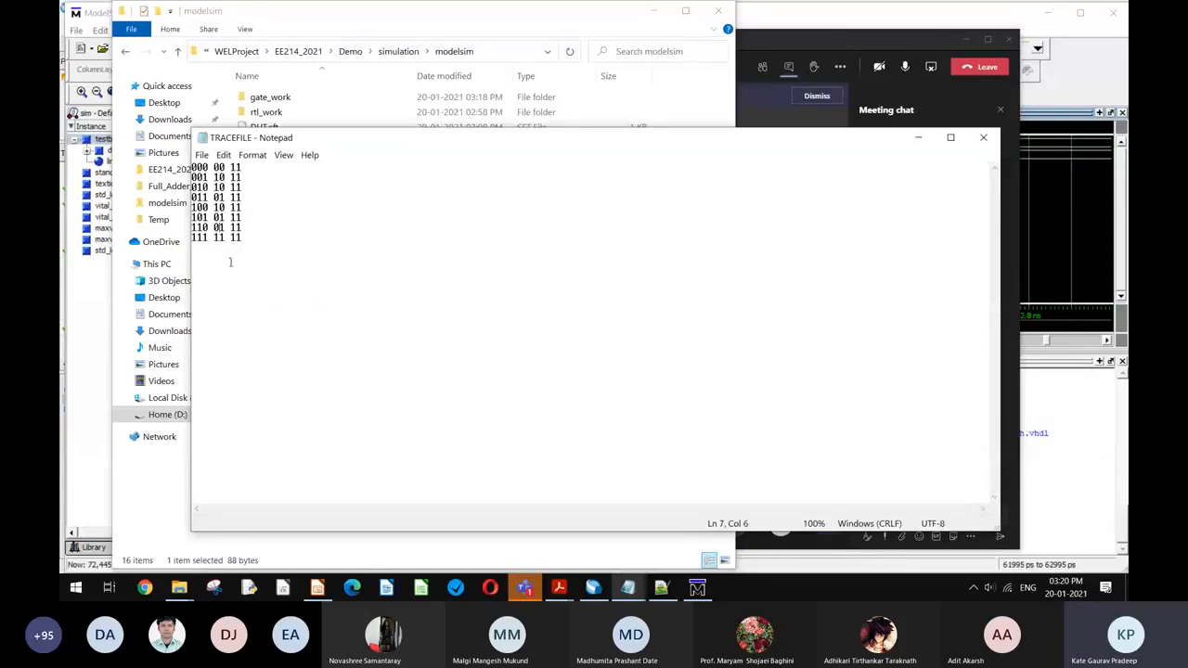
key(BackSpace)
text(1)
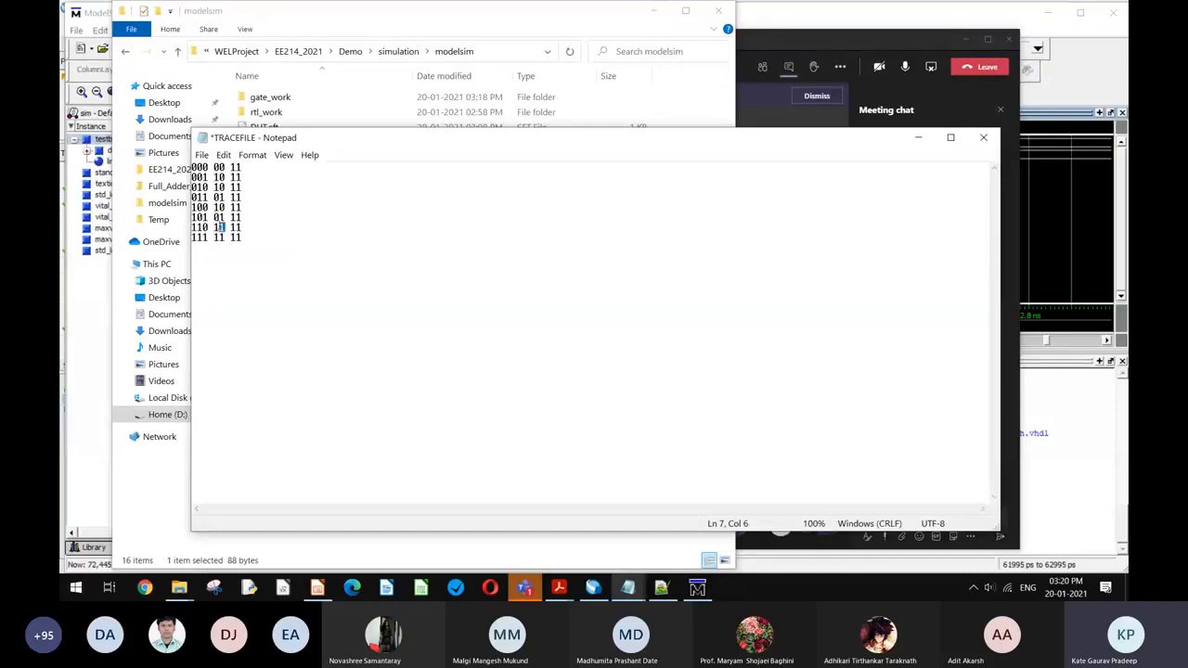
drag(223, 227, 213, 228)
click(263, 240)
key(ctrl+s)
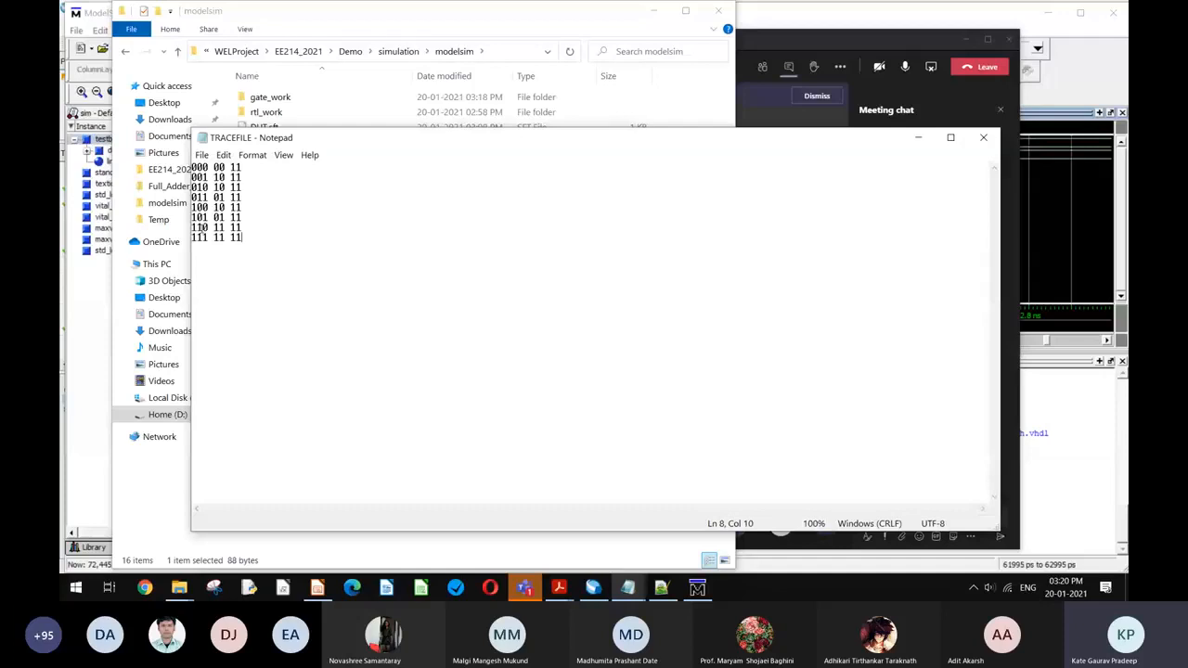
click(212, 227)
drag(213, 227, 225, 226)
click(918, 139)
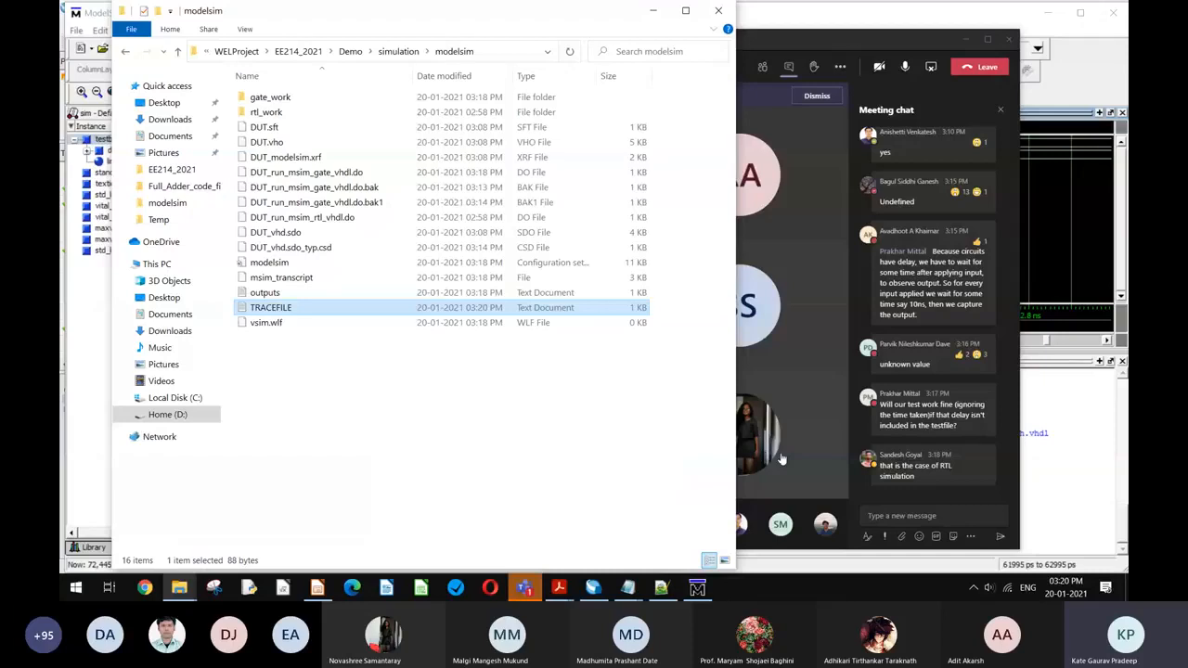
Step: Switch to ModelSim and rerun the gate-level simulation with the command do DUT_run_msim_gate_vhdl.do
click(782, 459)
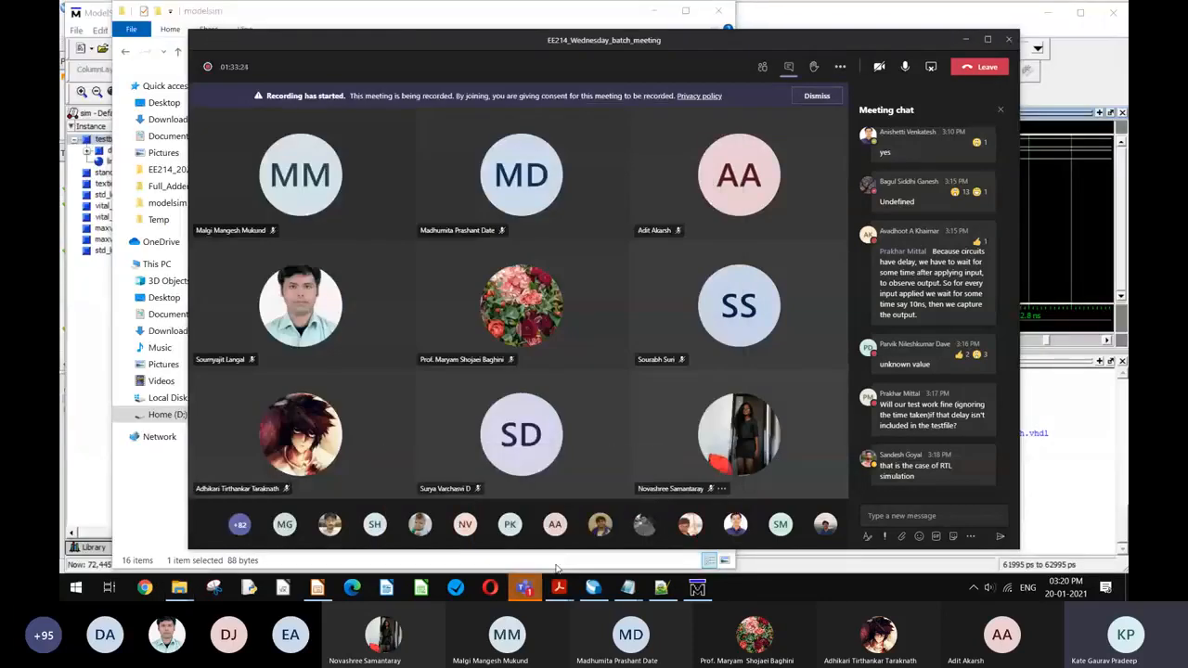
click(697, 587)
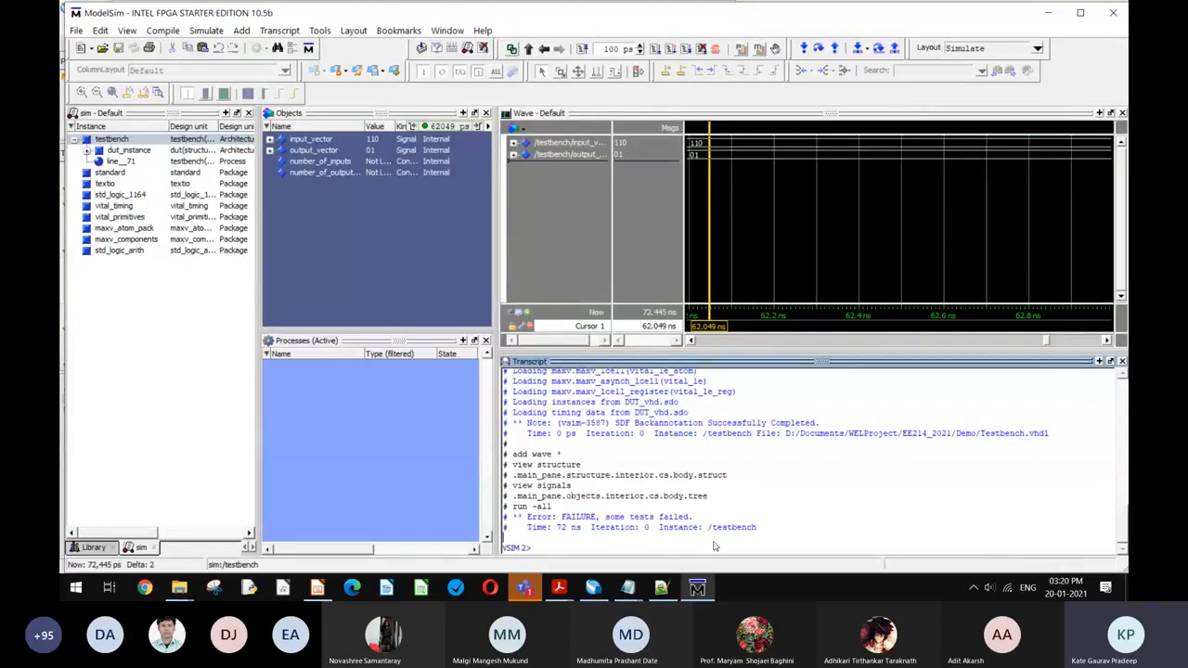
text(do DUT_run_msim_gate_vhdl.do)
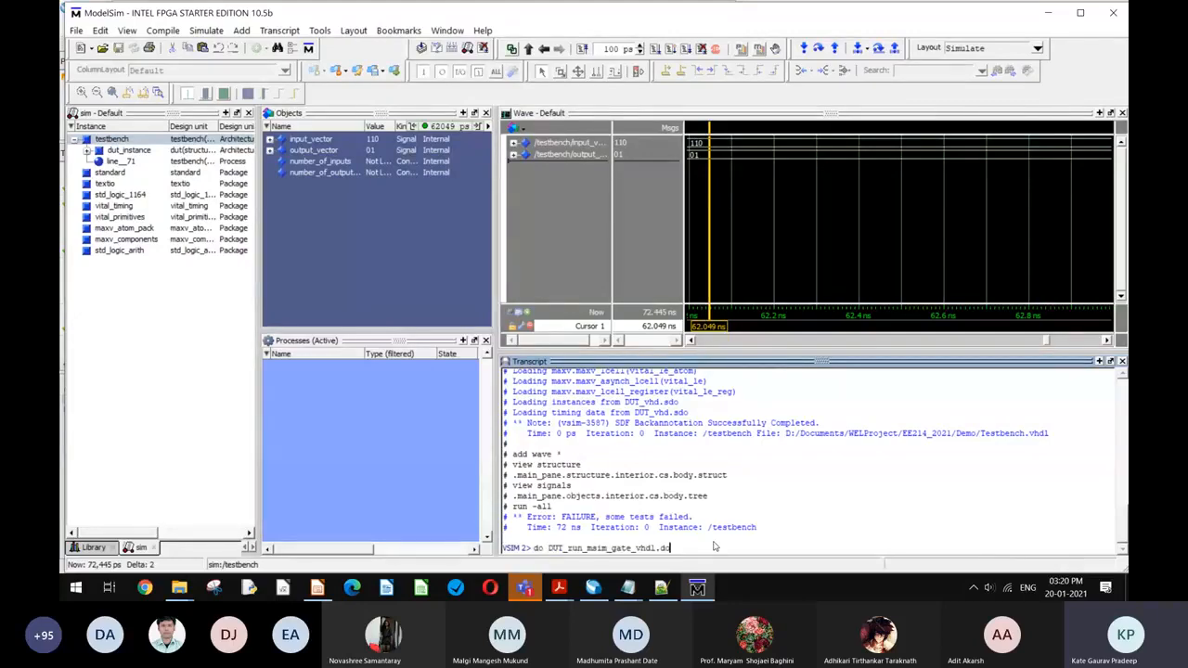
key(Down)
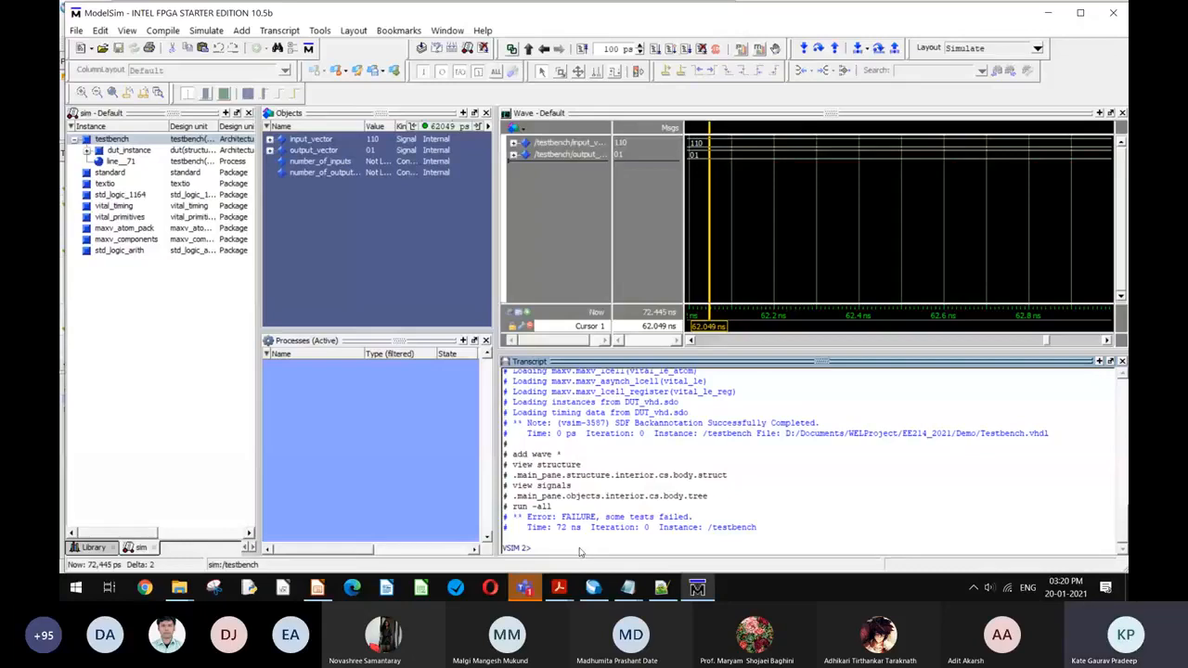
text(do DUT_run_msim_gate_vhdl.do)
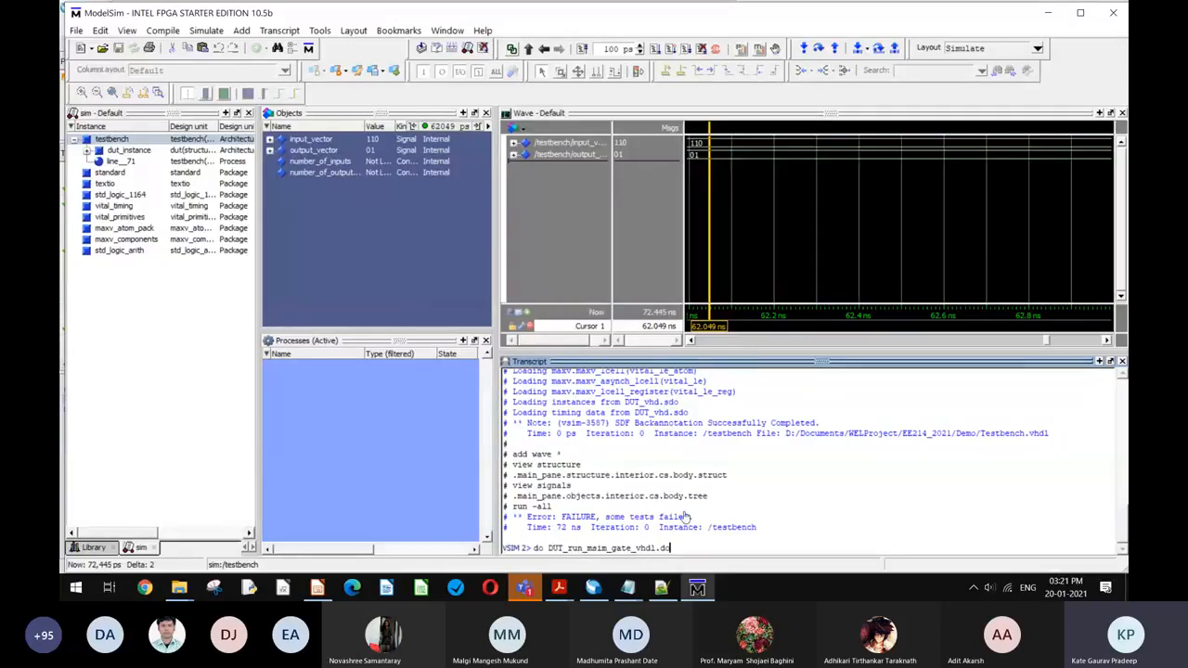
key(Return)
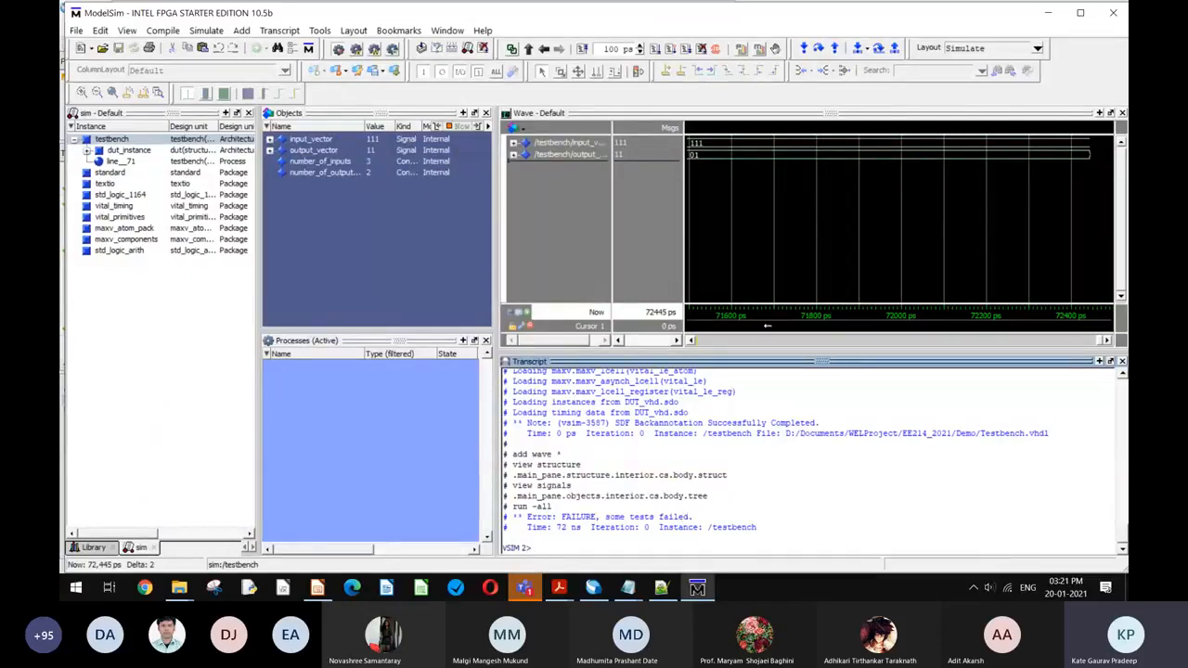
click(752, 341)
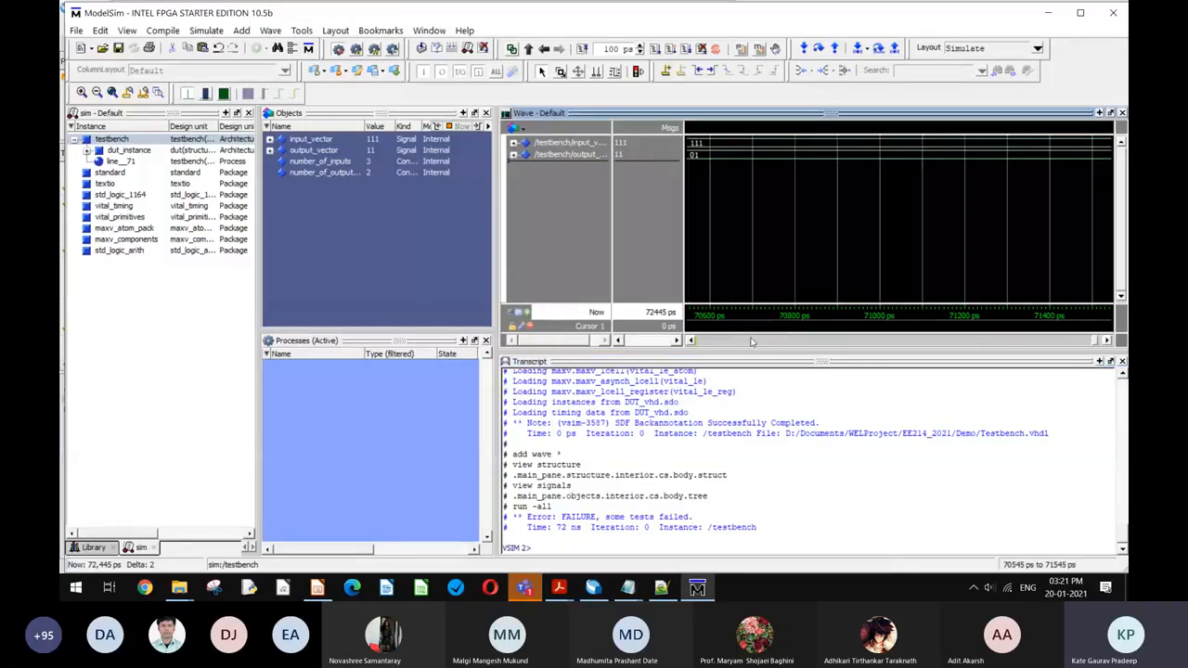
click(752, 342)
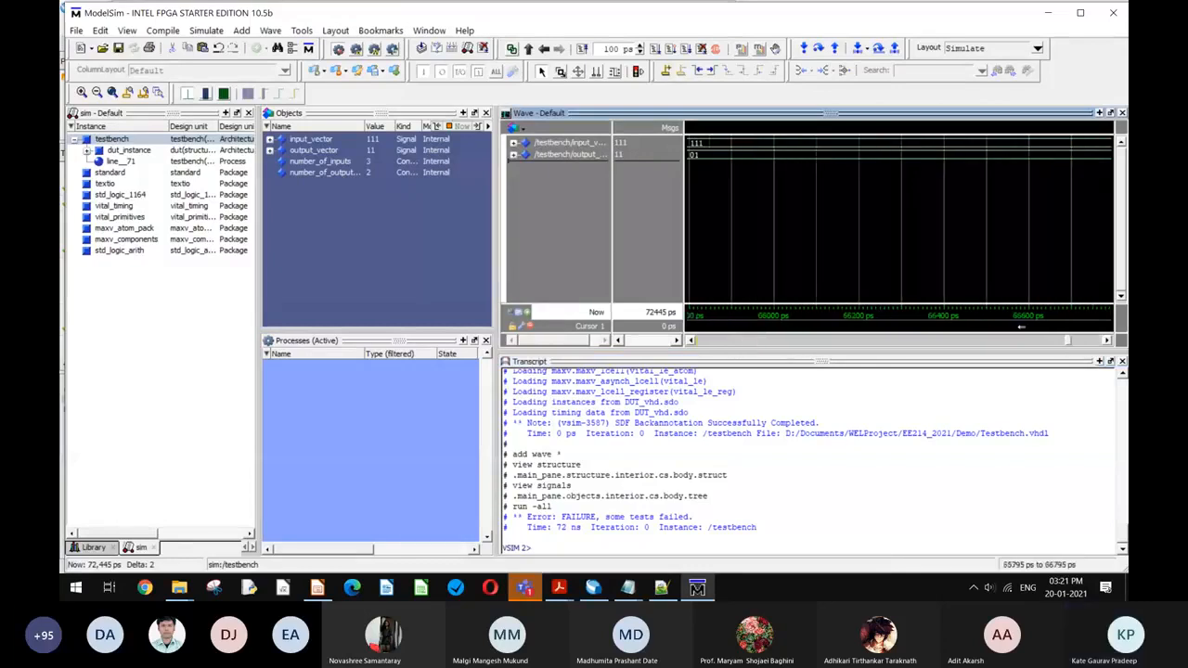
drag(1068, 341, 695, 340)
Step: Set the settling wait on line 110 of Testbench.vhdl to 10 ns and rerun DUT_run_msim_gate_vhdl.do in ModelSim
mouse_move(519, 587)
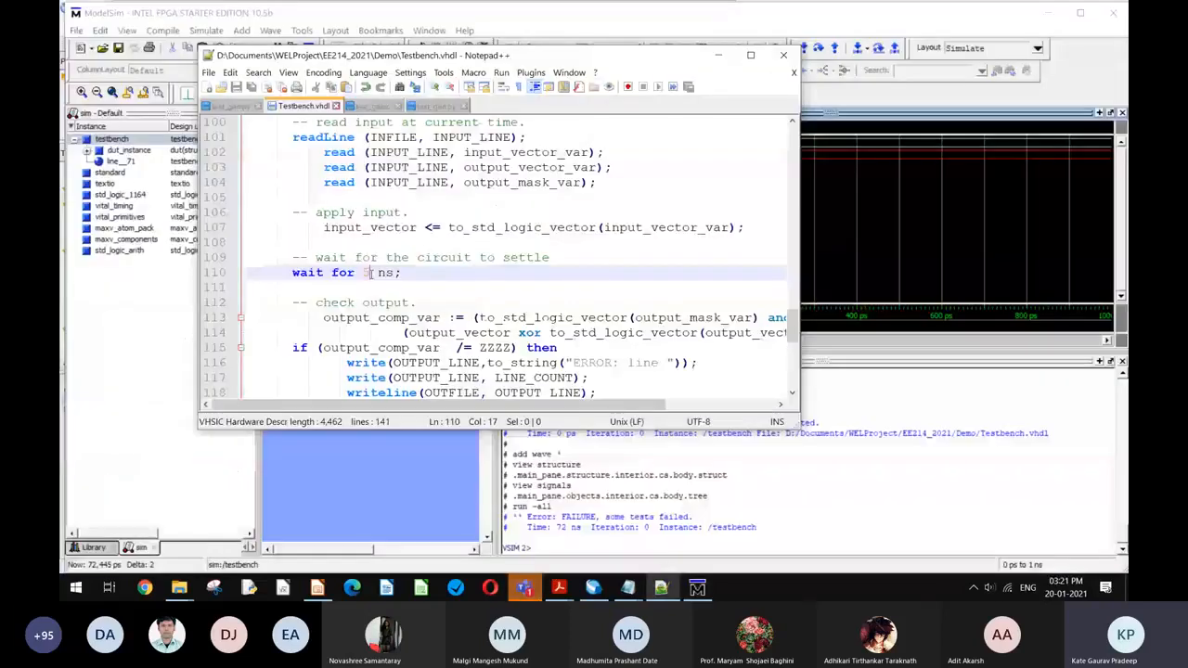
text(0)
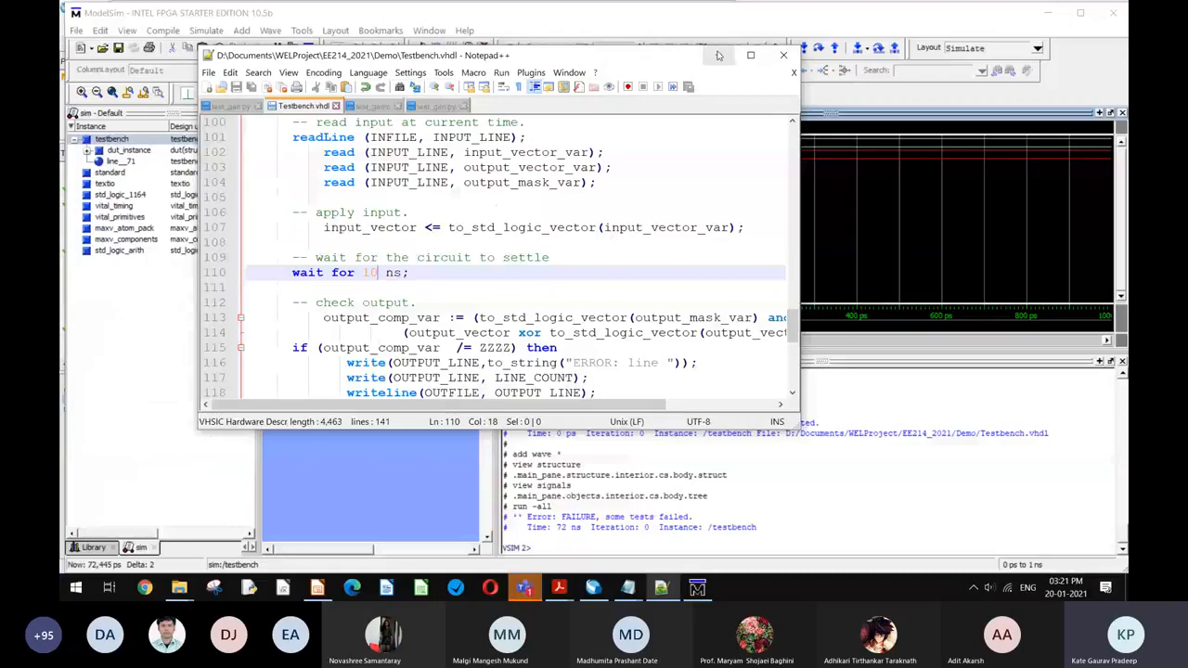
click(716, 59)
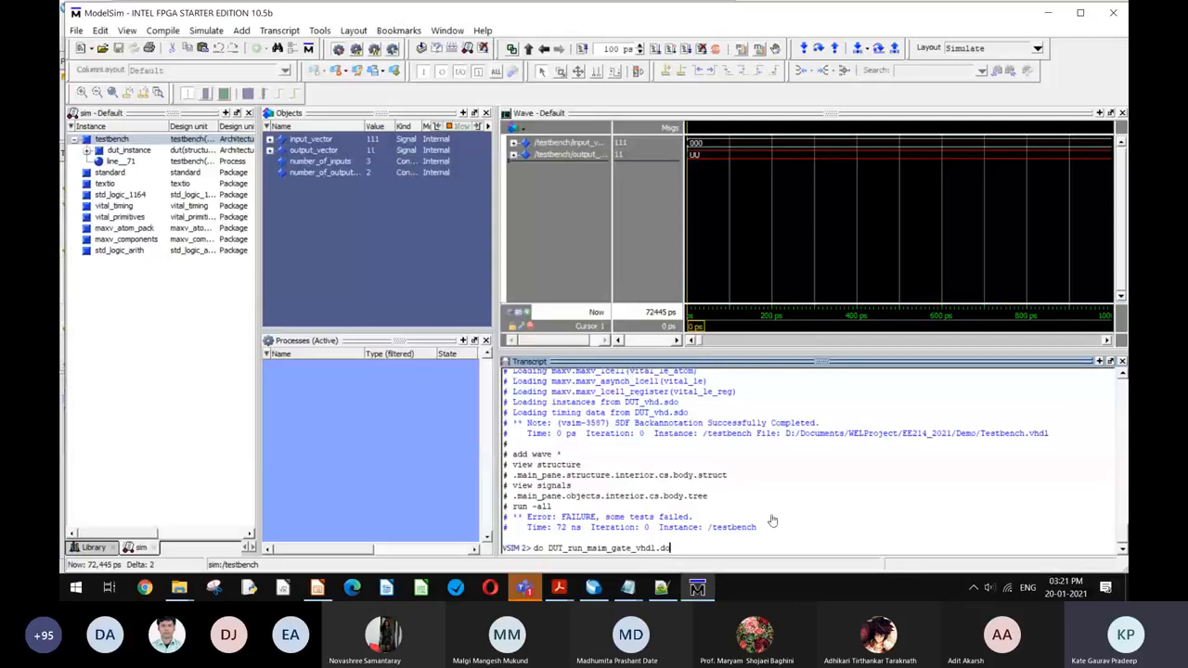
key(Return)
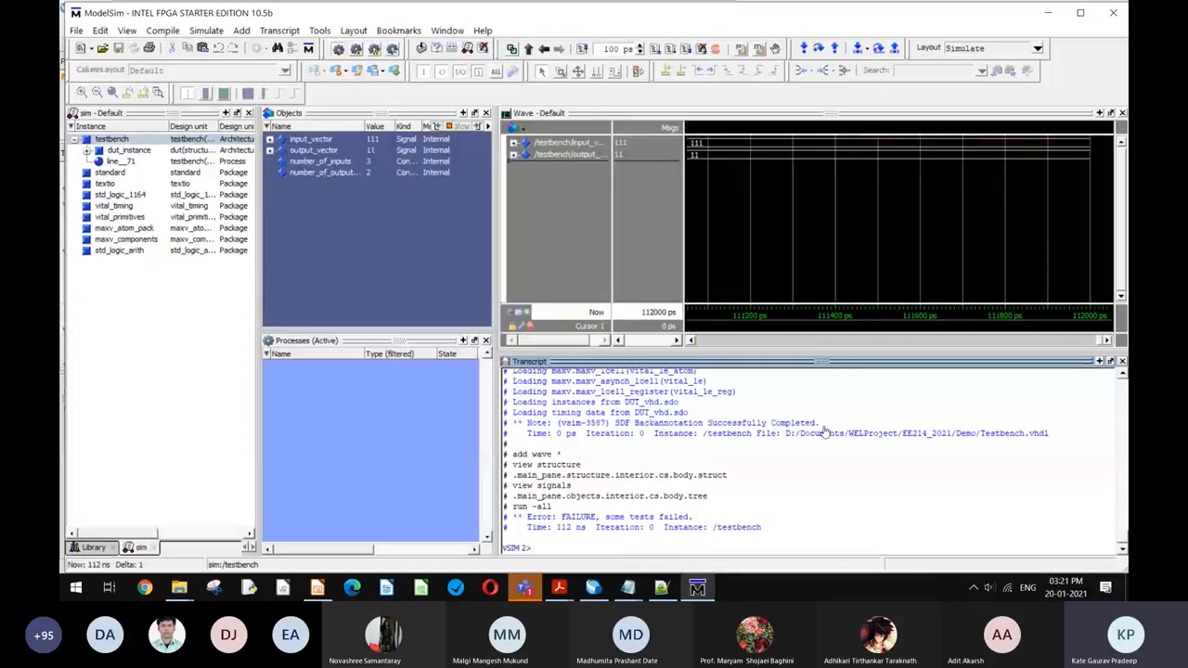
Step: Fit the whole simulation in the waveform view and place the cursor at about 12.5 ns
click(806, 276)
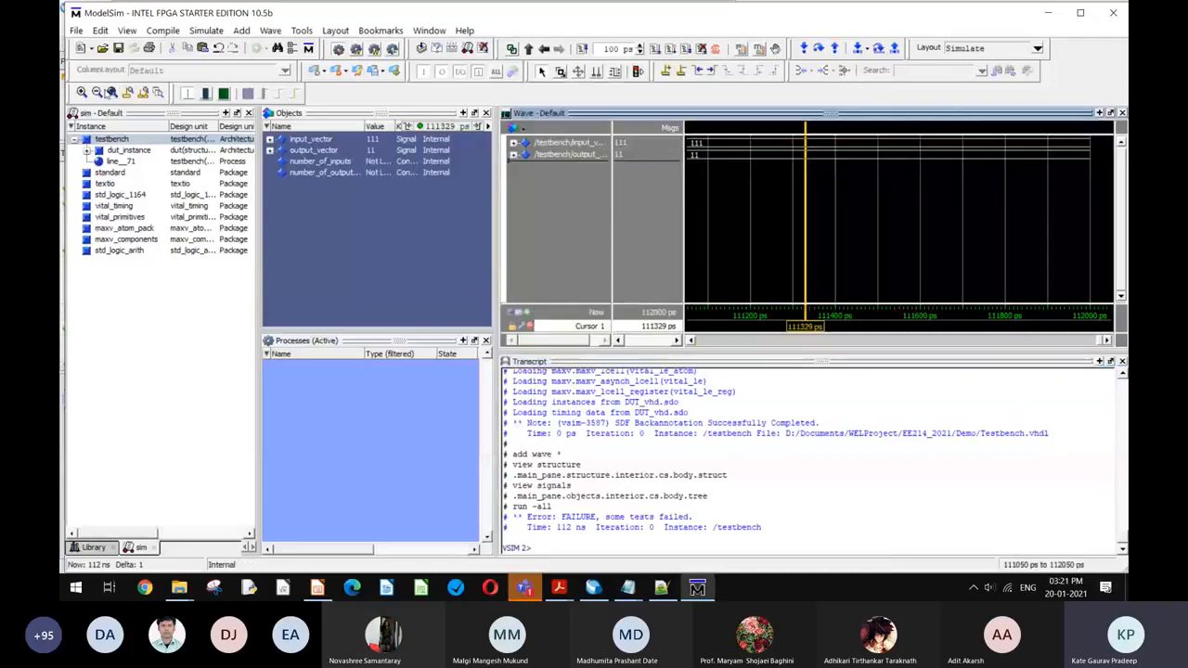
click(111, 93)
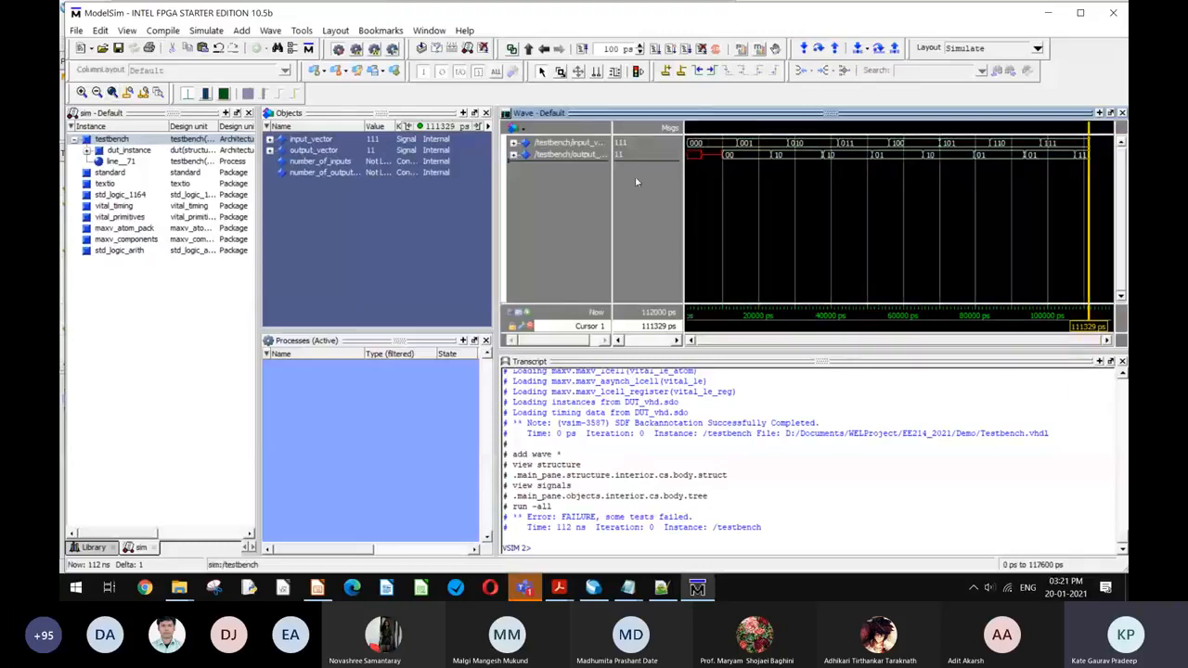
click(732, 144)
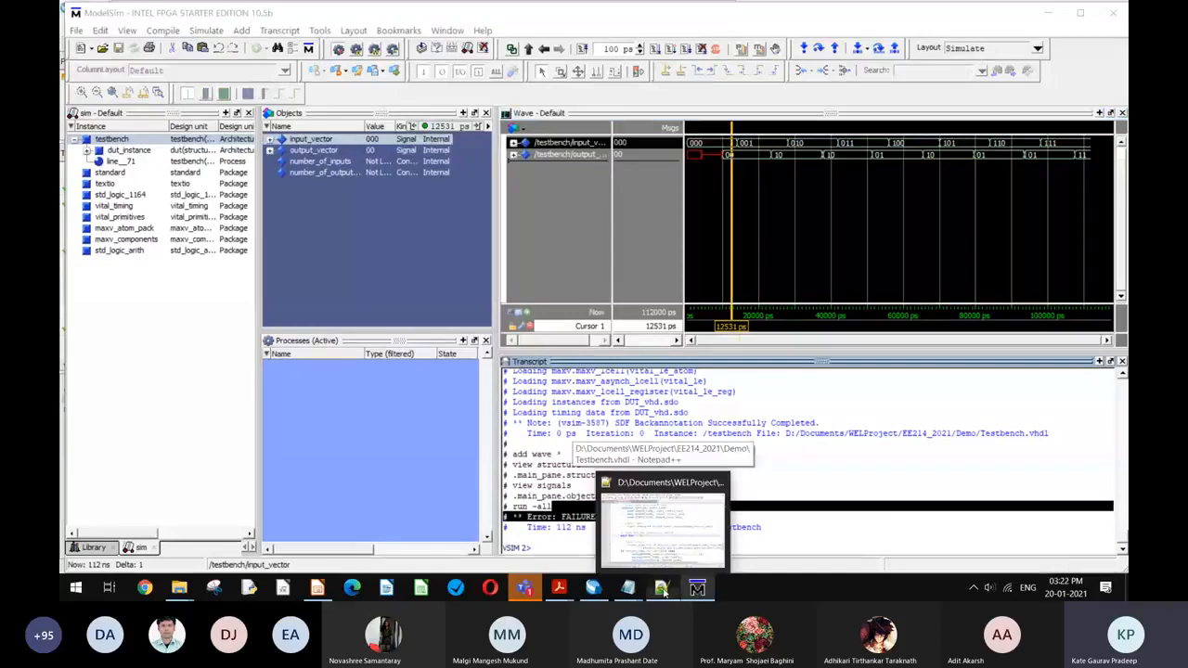
Step: Review the closing assertions of Testbench.vhdl in Notepad++ and bring the TRACEFILE window back up
click(662, 588)
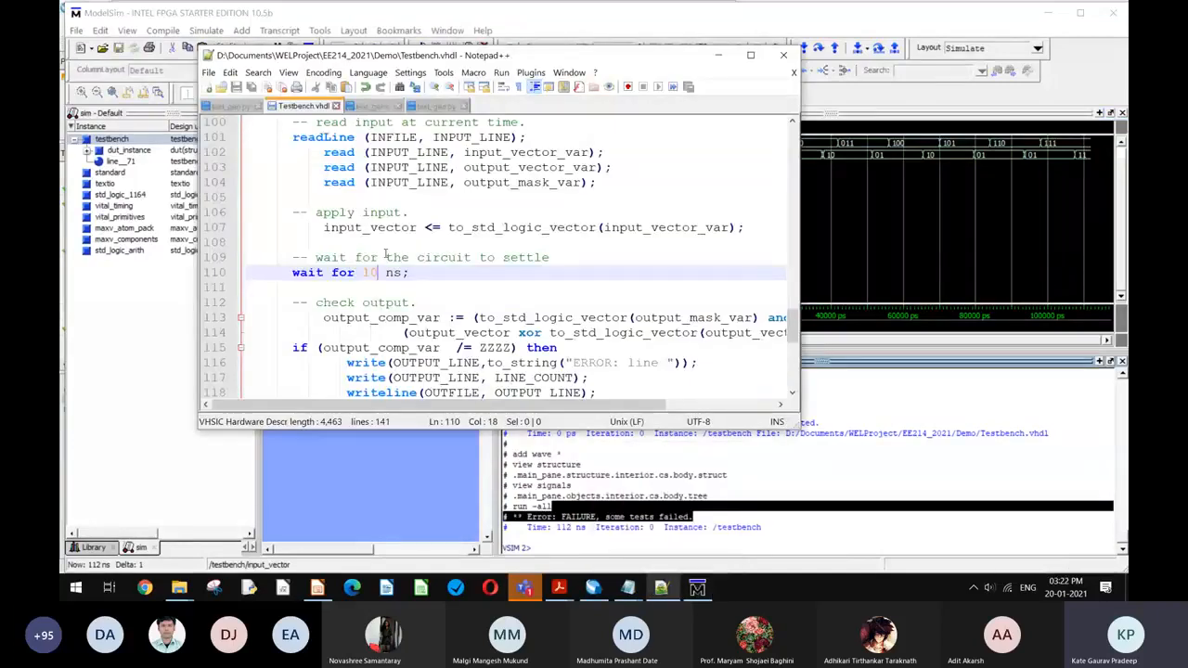
scroll(386, 256, down, 8)
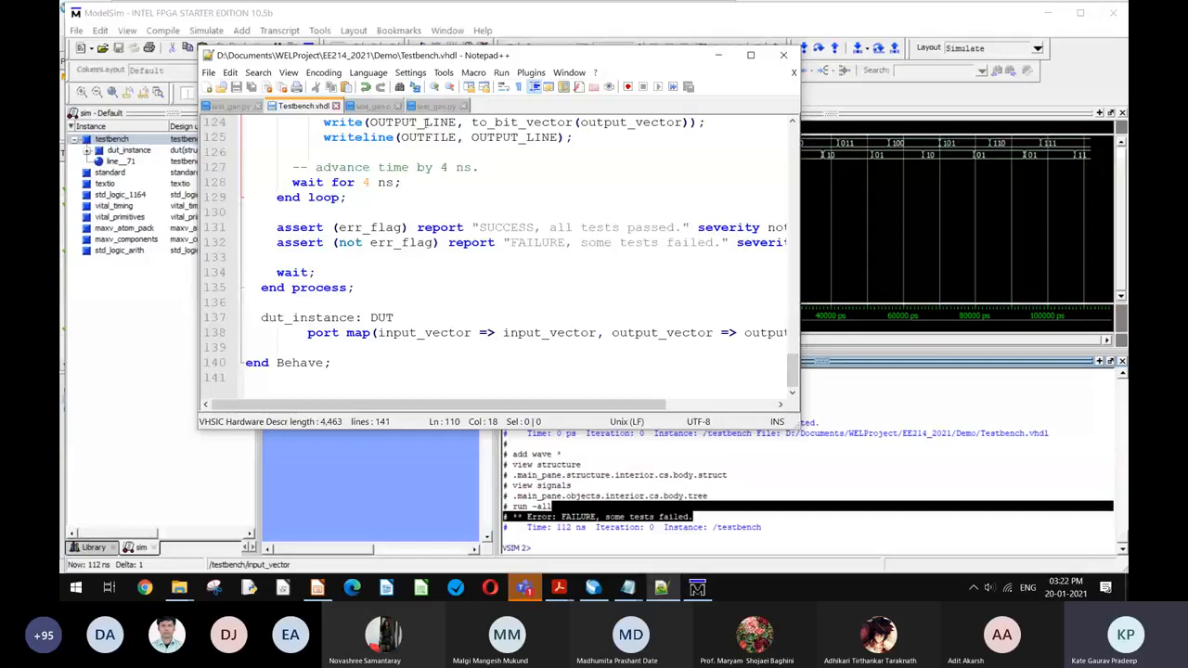
mouse_move(627, 587)
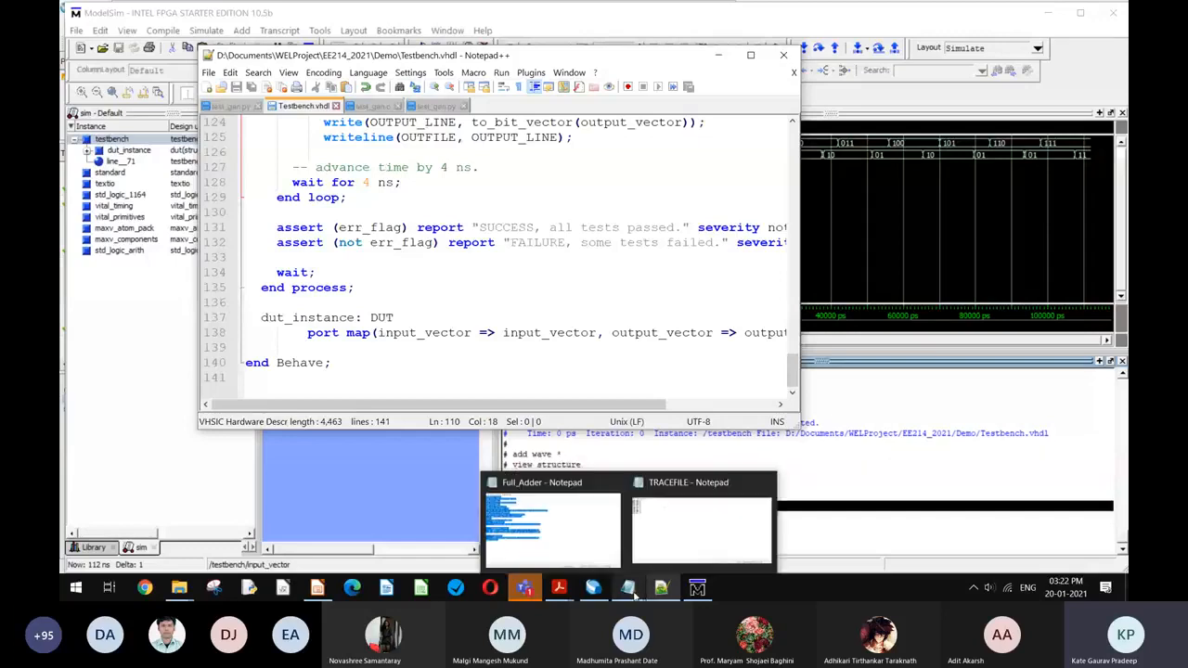
click(677, 523)
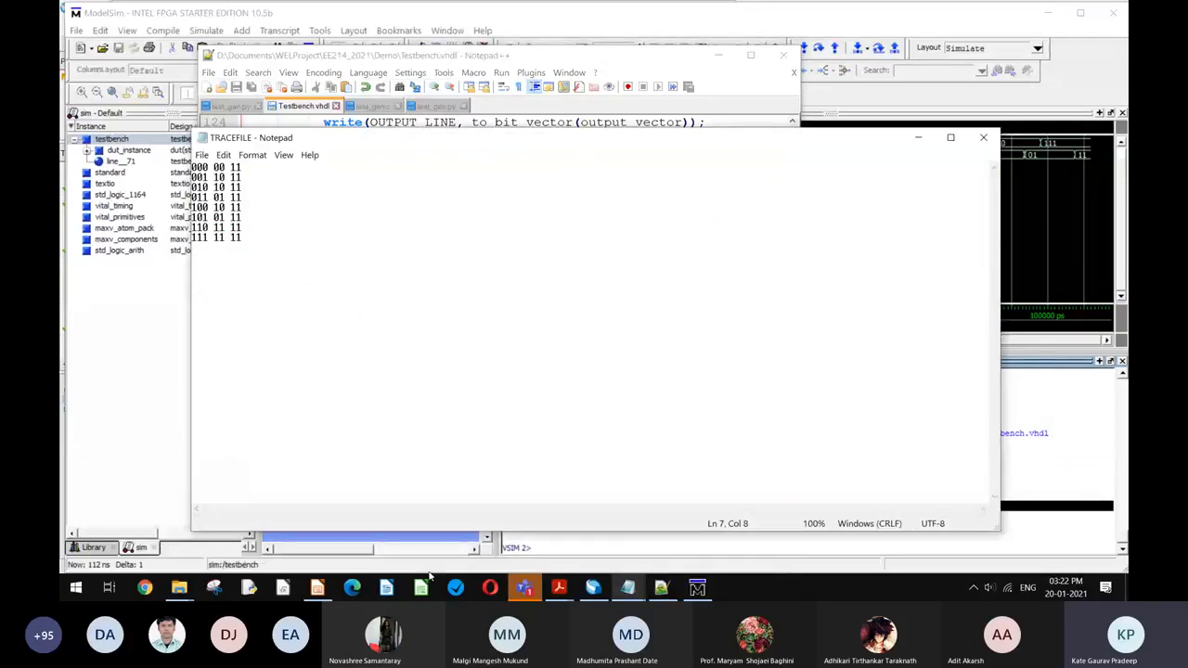
Step: Check the Teams meeting chat and return to TRACEFILE in Notepad
click(522, 588)
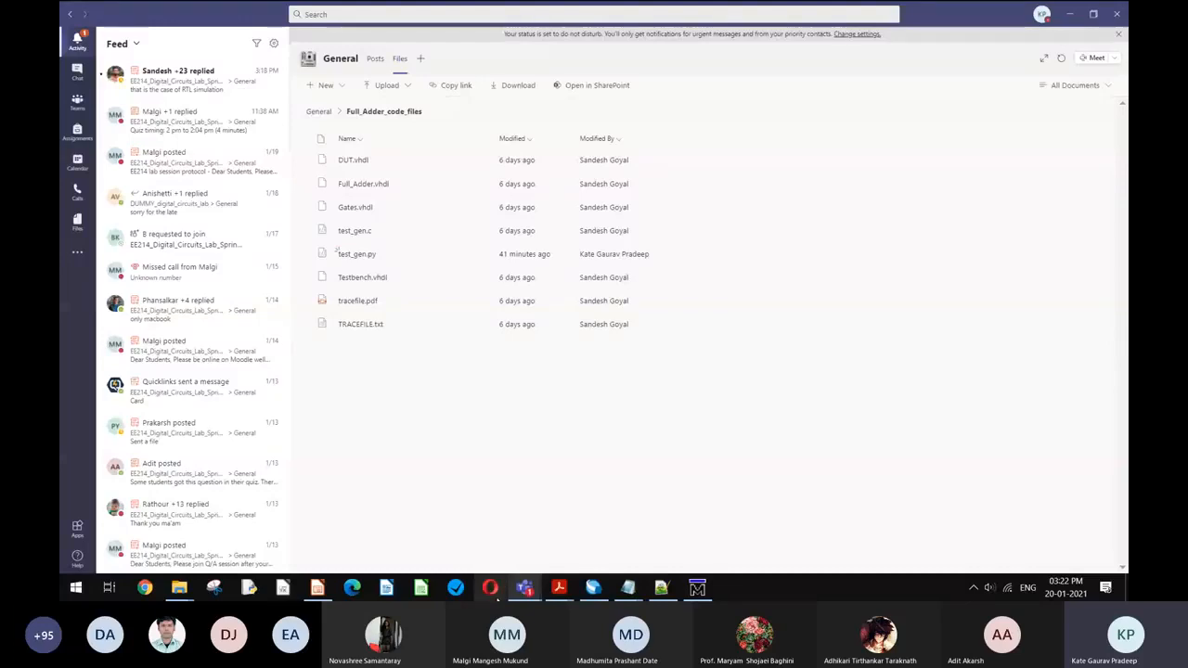
mouse_move(524, 589)
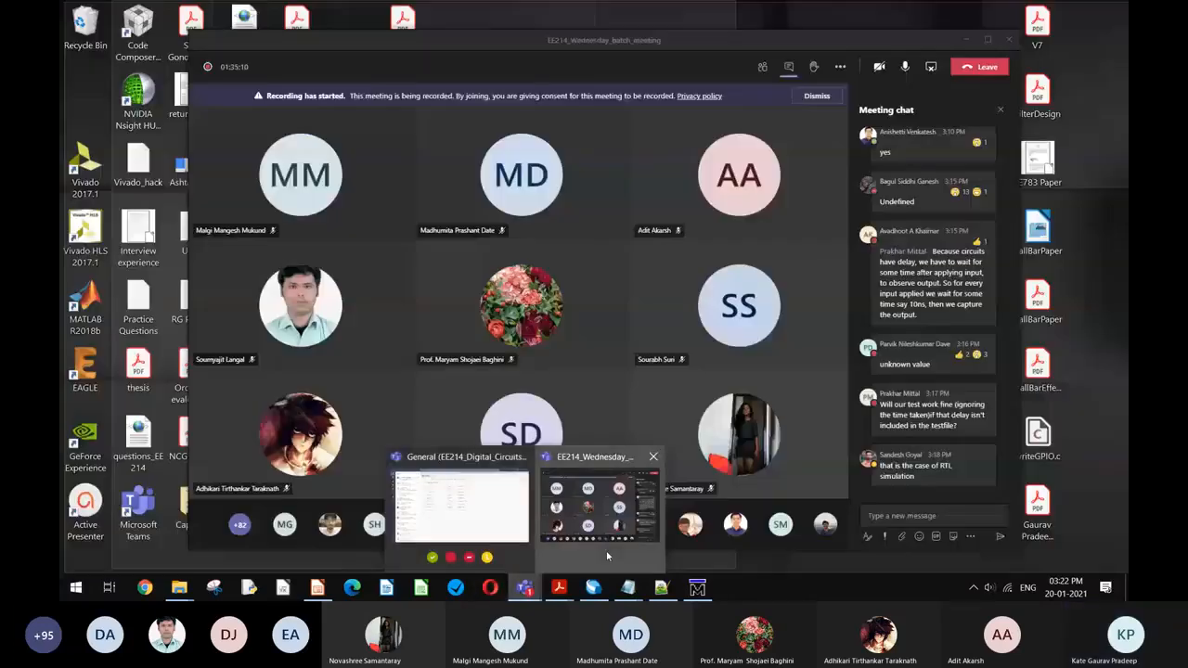
click(607, 556)
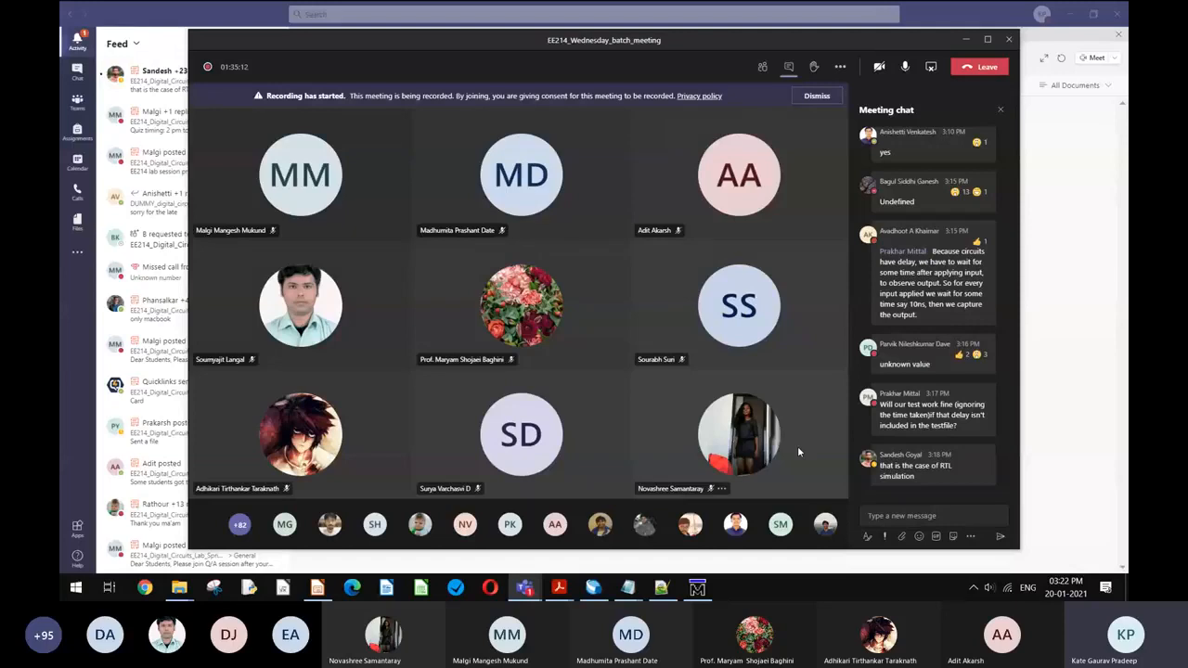
click(963, 40)
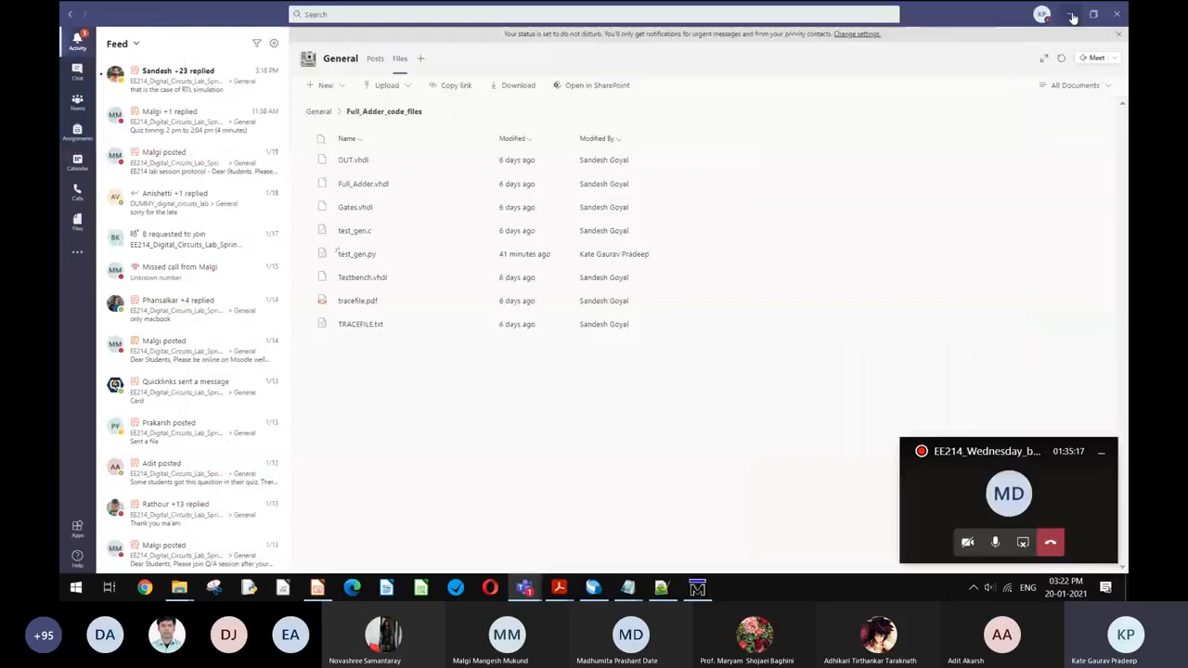
click(1071, 15)
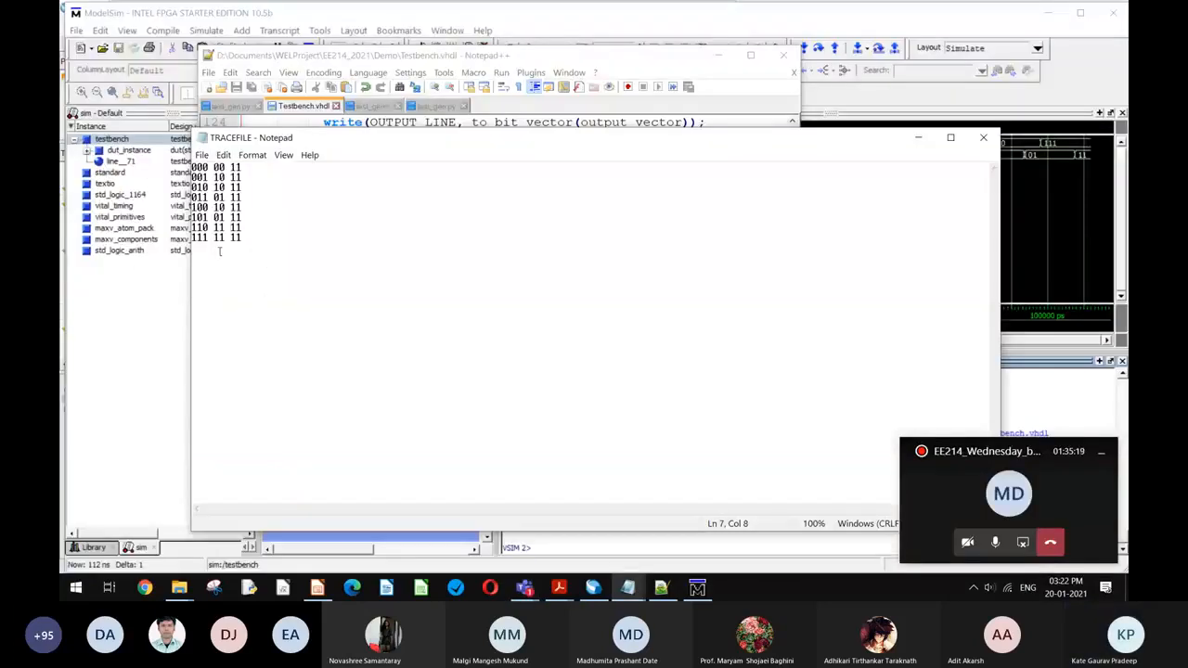
Step: Set the output mask for input 110 in TRACEFILE to 01 and save the file
double_click(234, 227)
drag(241, 228, 232, 228)
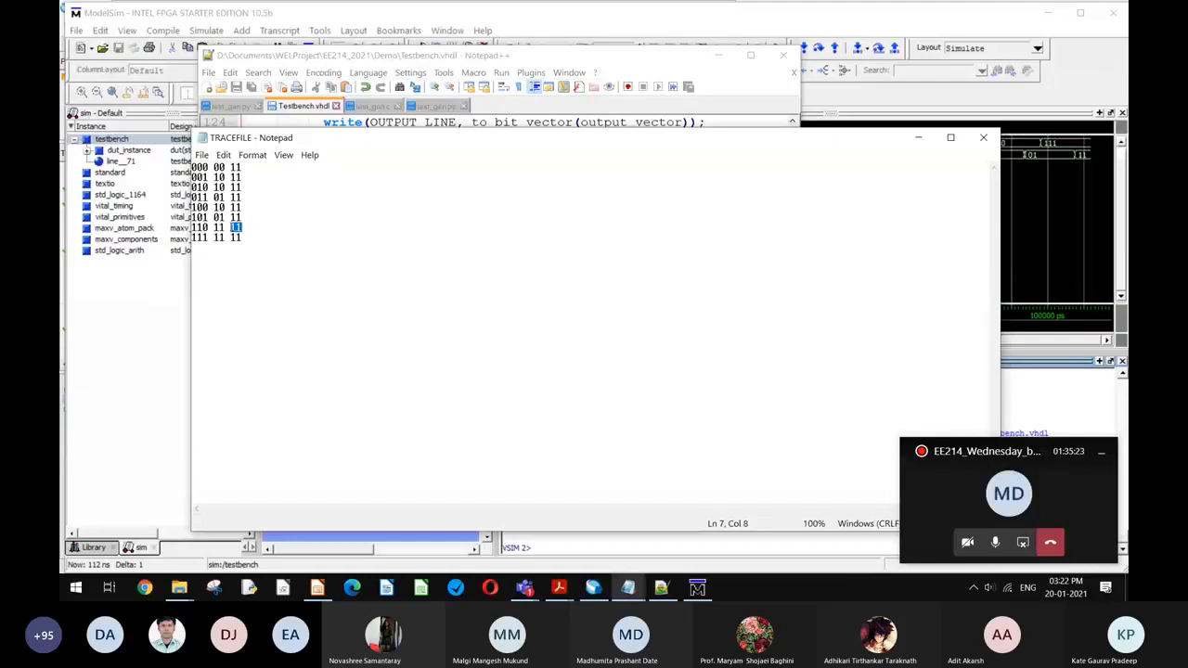
click(232, 228)
key(shift+Right)
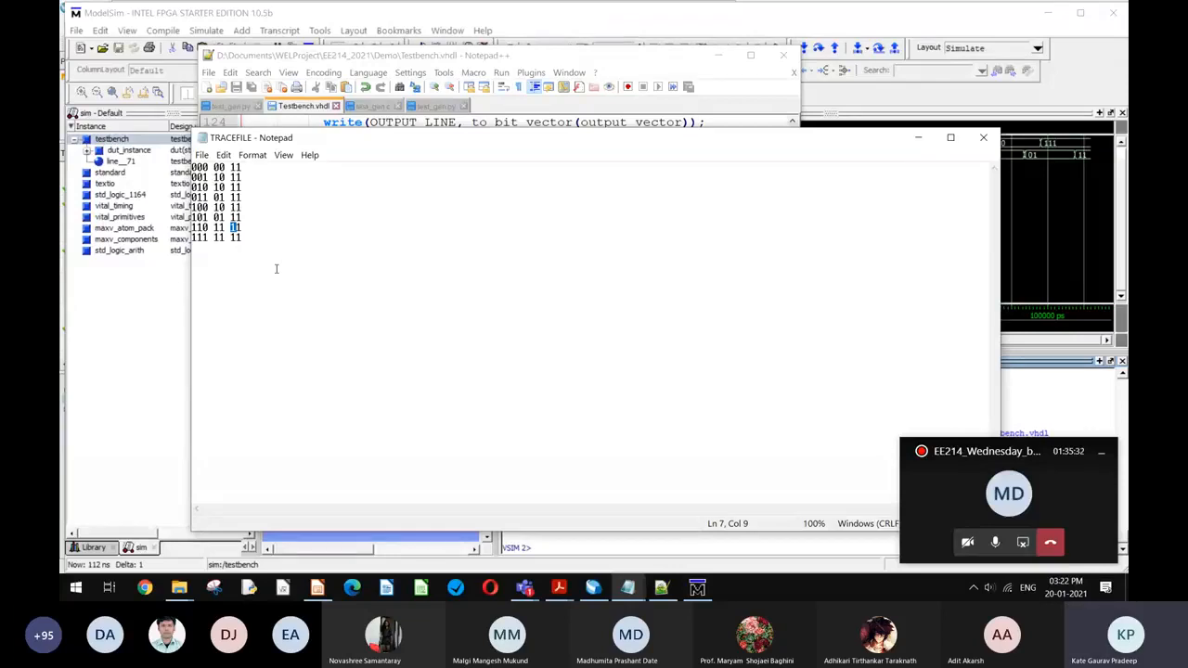
text(01)
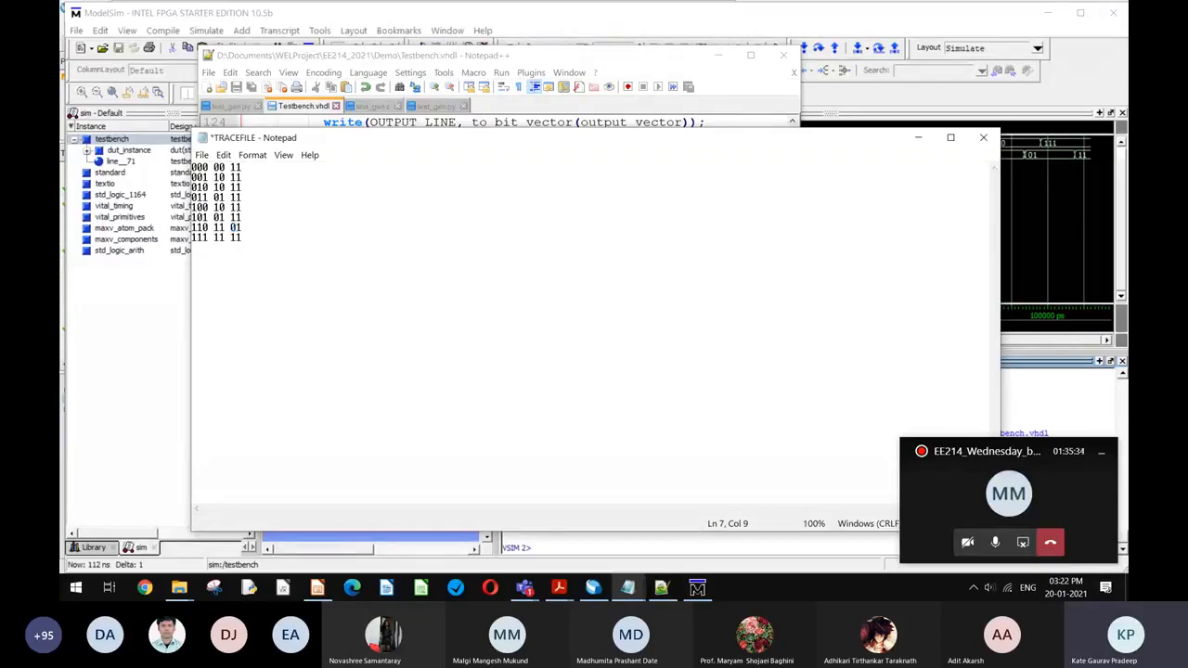
key(ctrl+s)
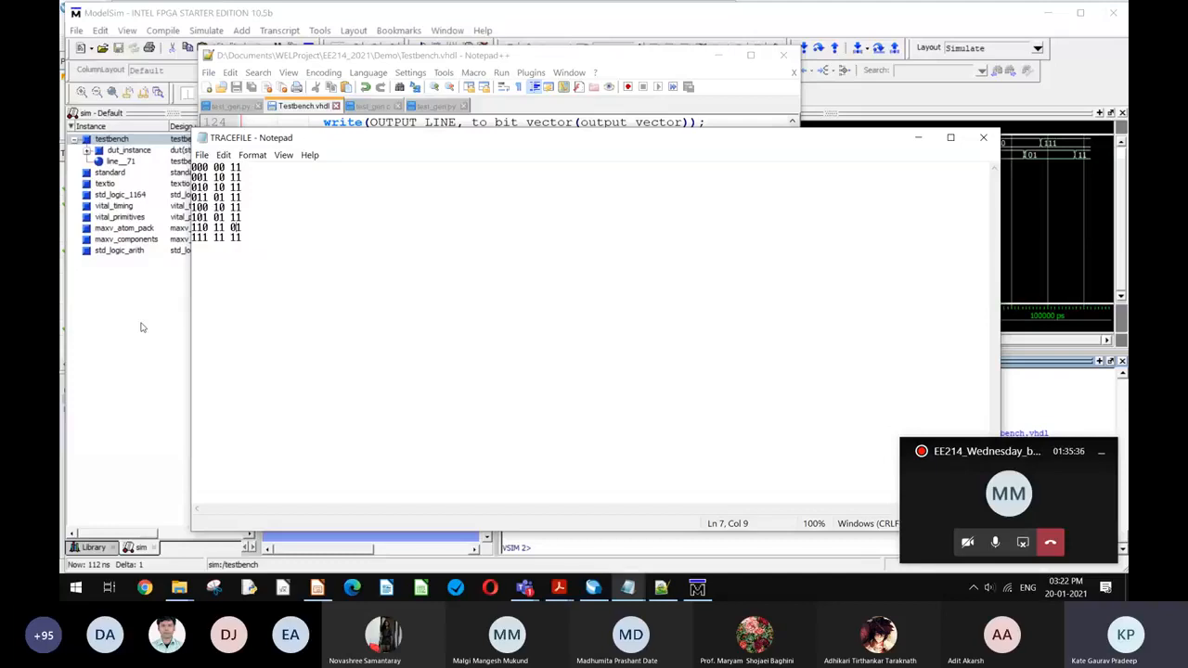
click(142, 327)
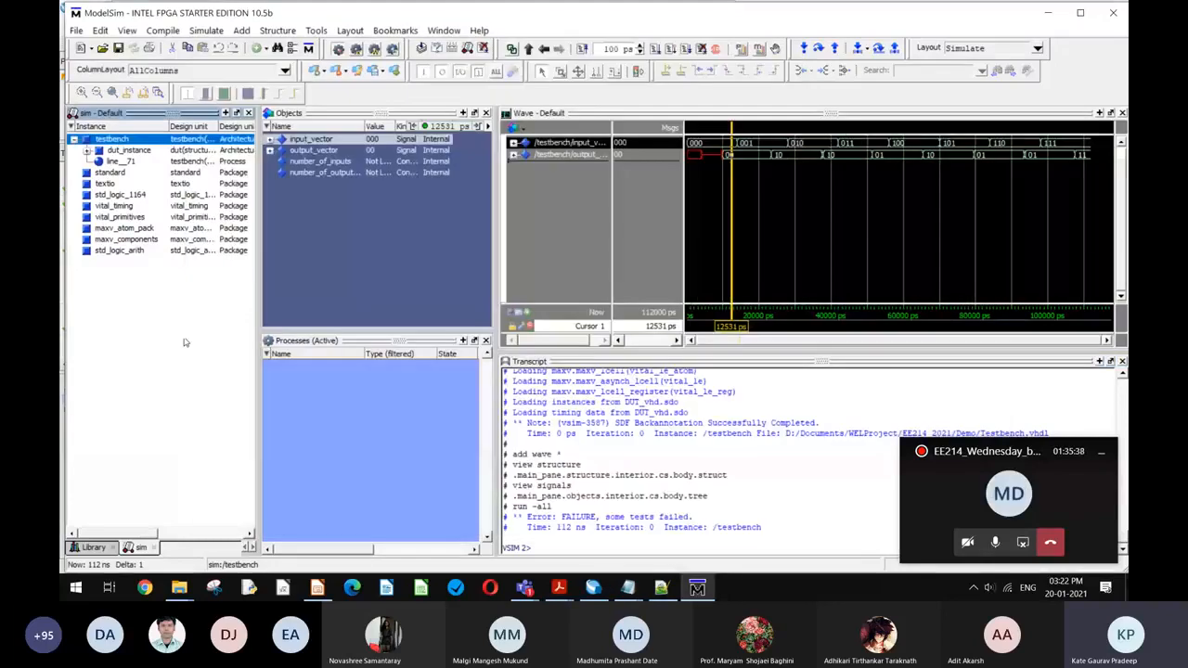
mouse_move(631, 587)
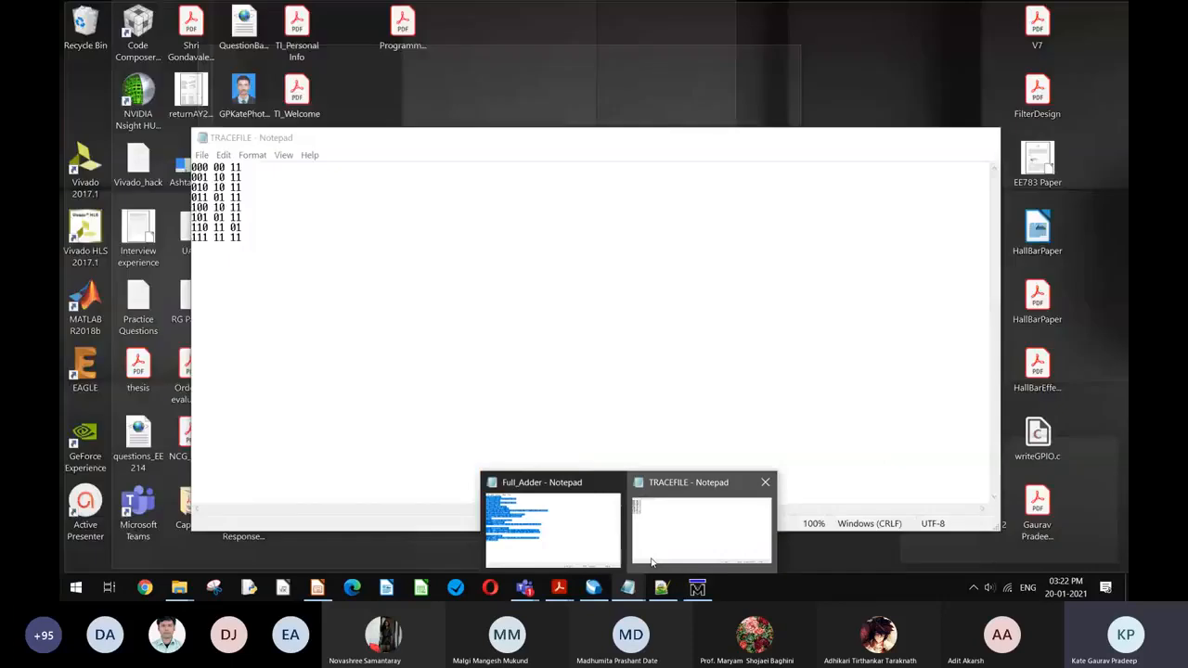
click(652, 562)
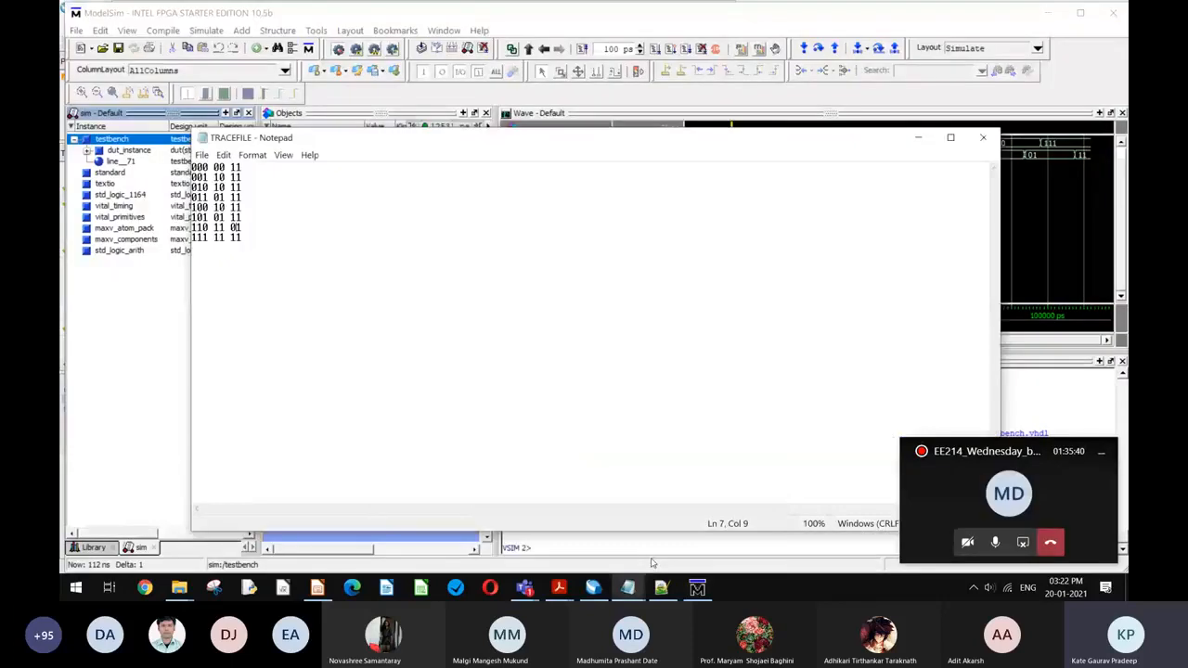
Step: Switch to ModelSim and rerun the gate-level simulation script with "do DUT_run_msim_gate_vhdl.do"
click(120, 451)
click(787, 479)
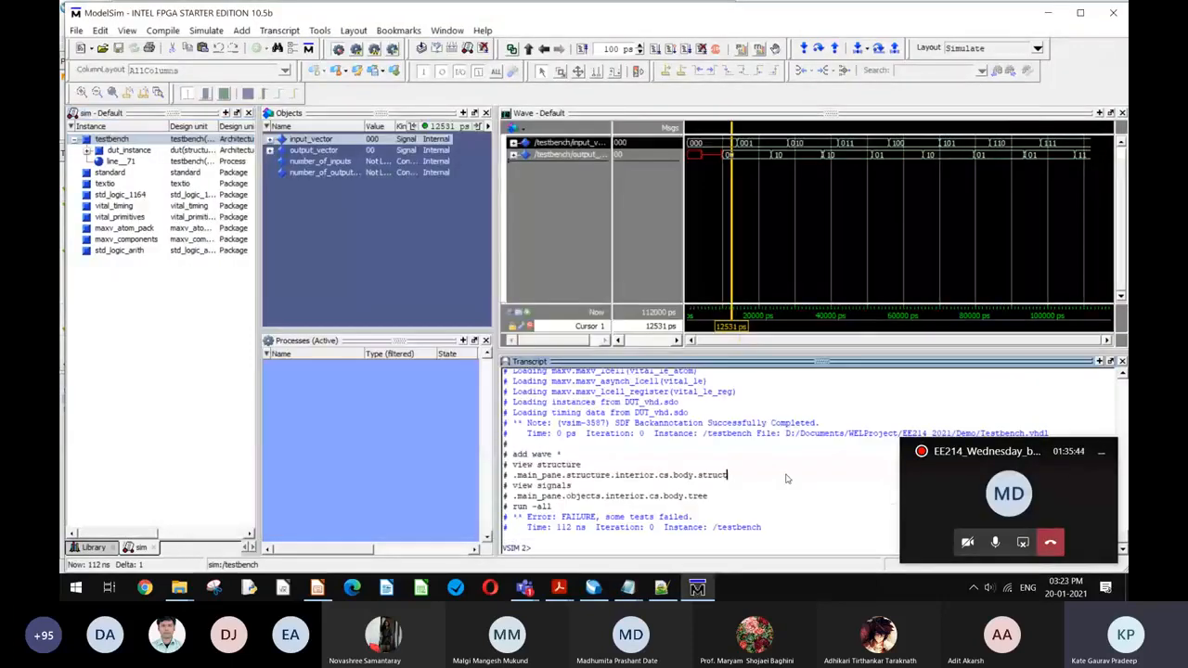
text(do DUT_run_msim_gate_vhdl.do)
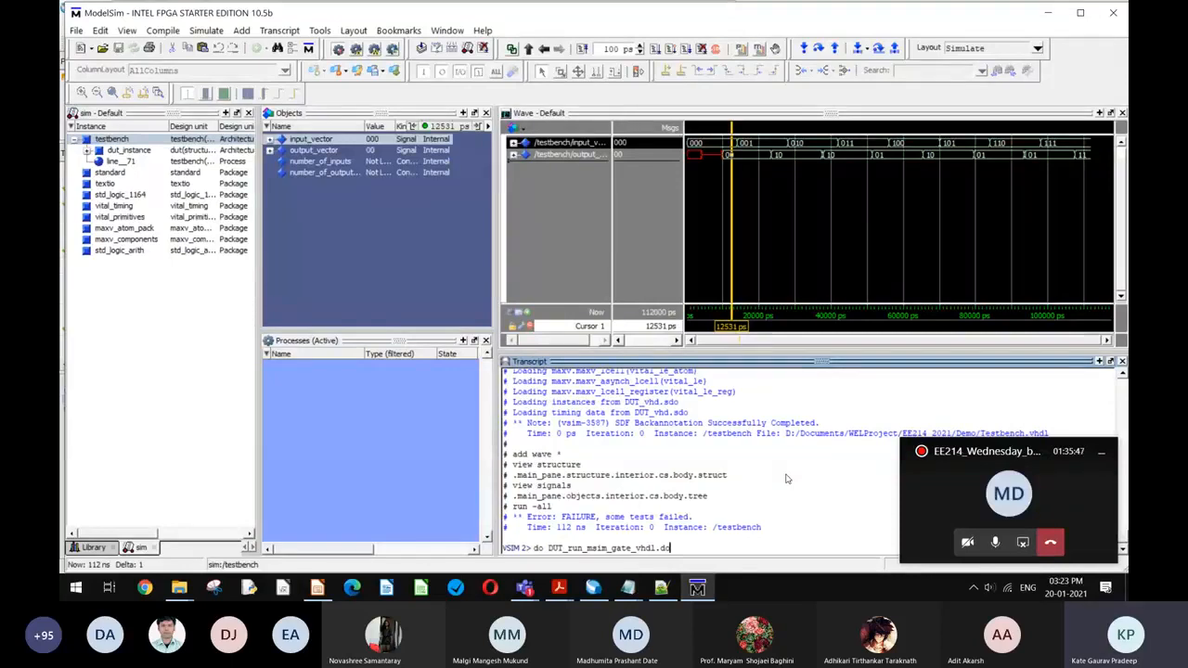
key(Return)
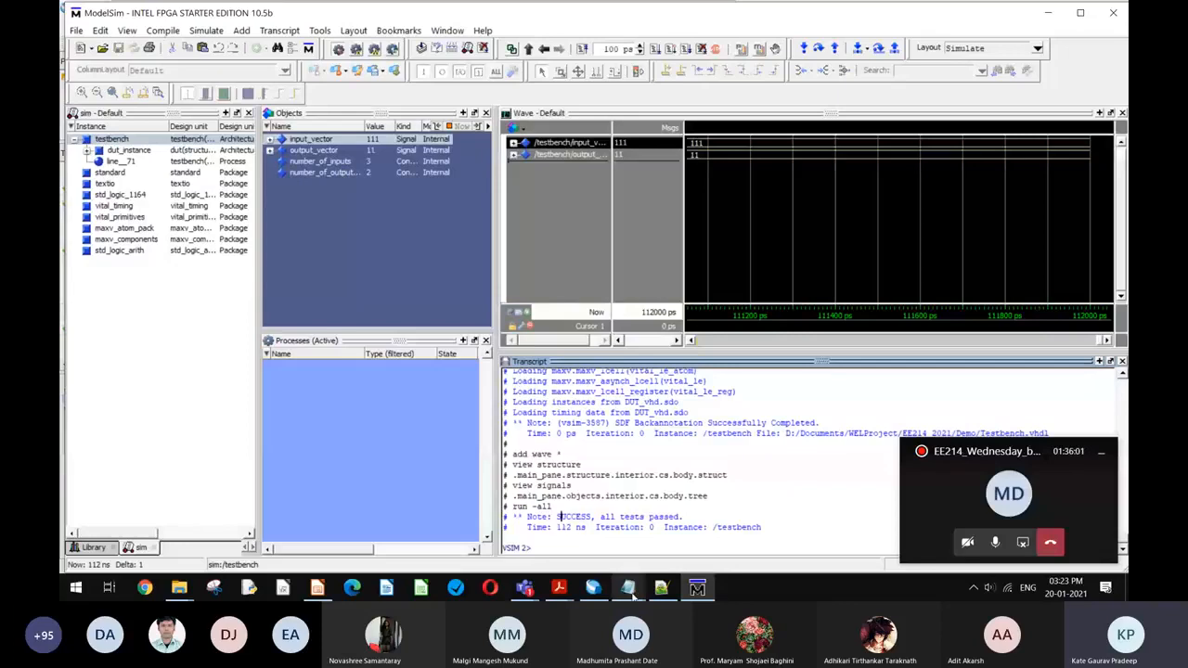
Step: Bring up TRACEFILE in Notepad, examine the expected output bits for input 110, and minimize the file
mouse_move(630, 593)
click(544, 515)
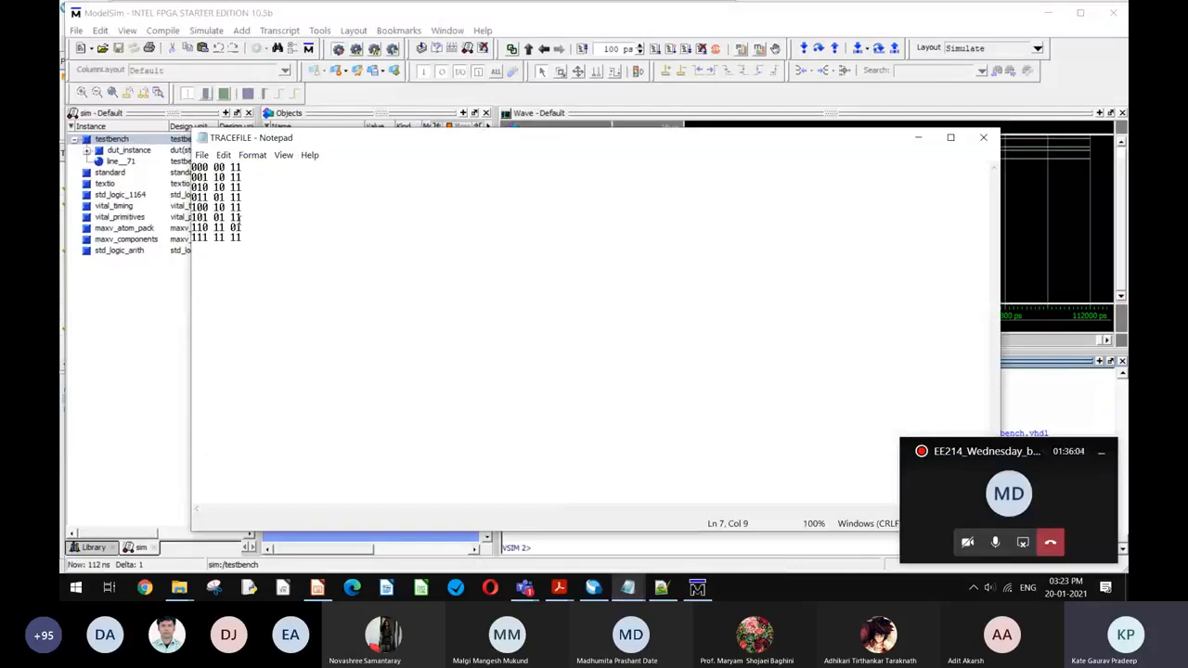
drag(214, 228, 219, 228)
drag(220, 228, 214, 227)
click(918, 139)
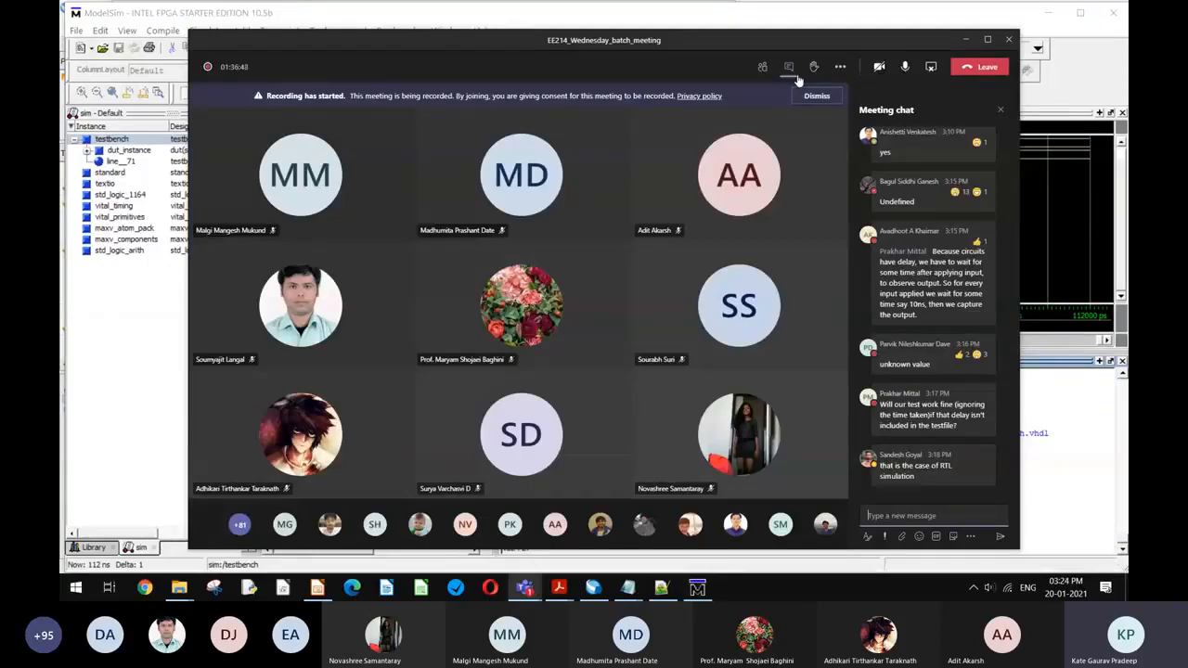
Step: Check the Teams meeting's participant list and chat for replies, and maximize the meeting window
click(764, 68)
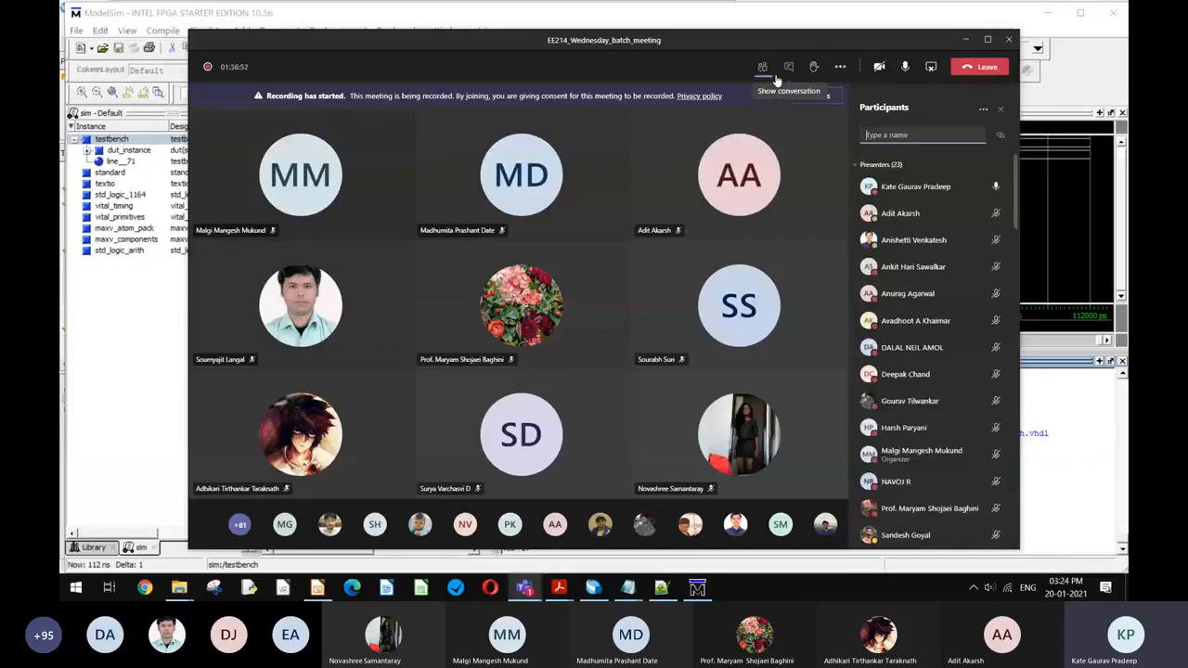
click(788, 69)
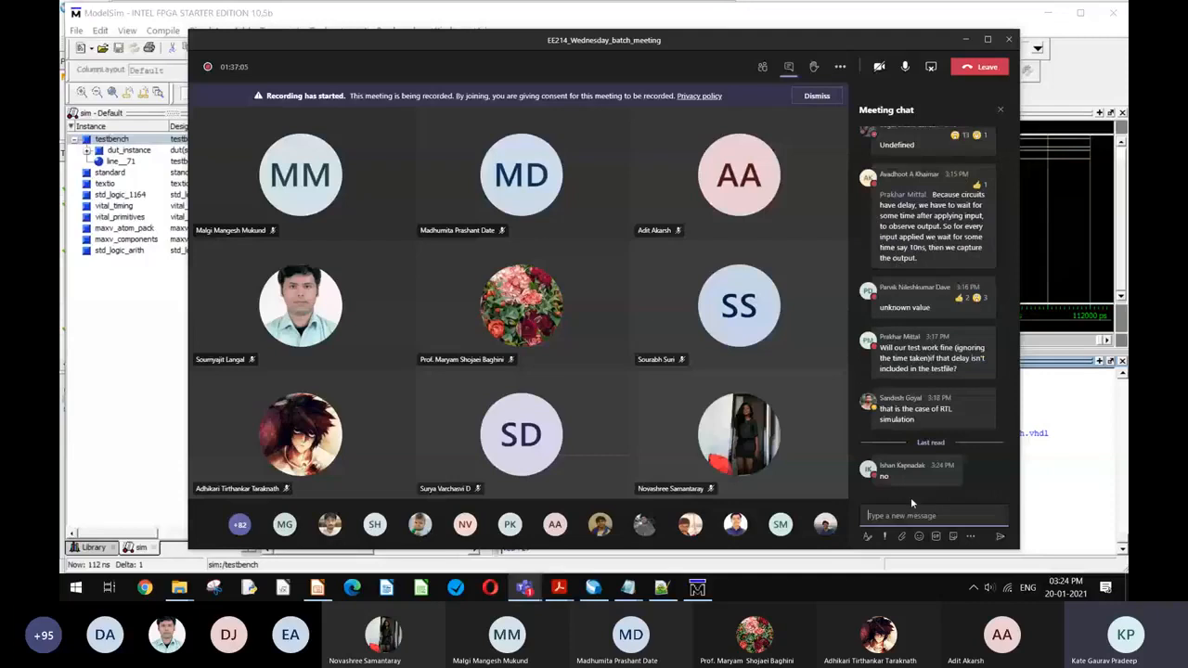
click(984, 42)
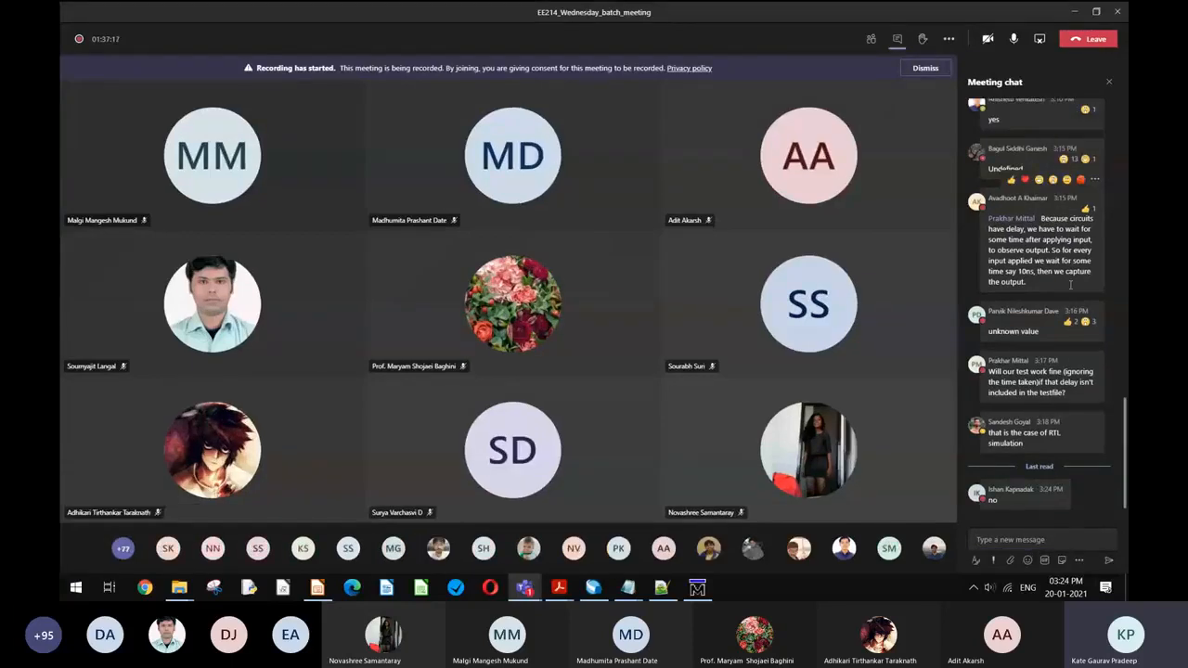
Step: Switch to Acrobat Reader and review the Requirement Specification to Implementation slide, the last slide, and the FPGA page of the programmable logic PDF
click(558, 589)
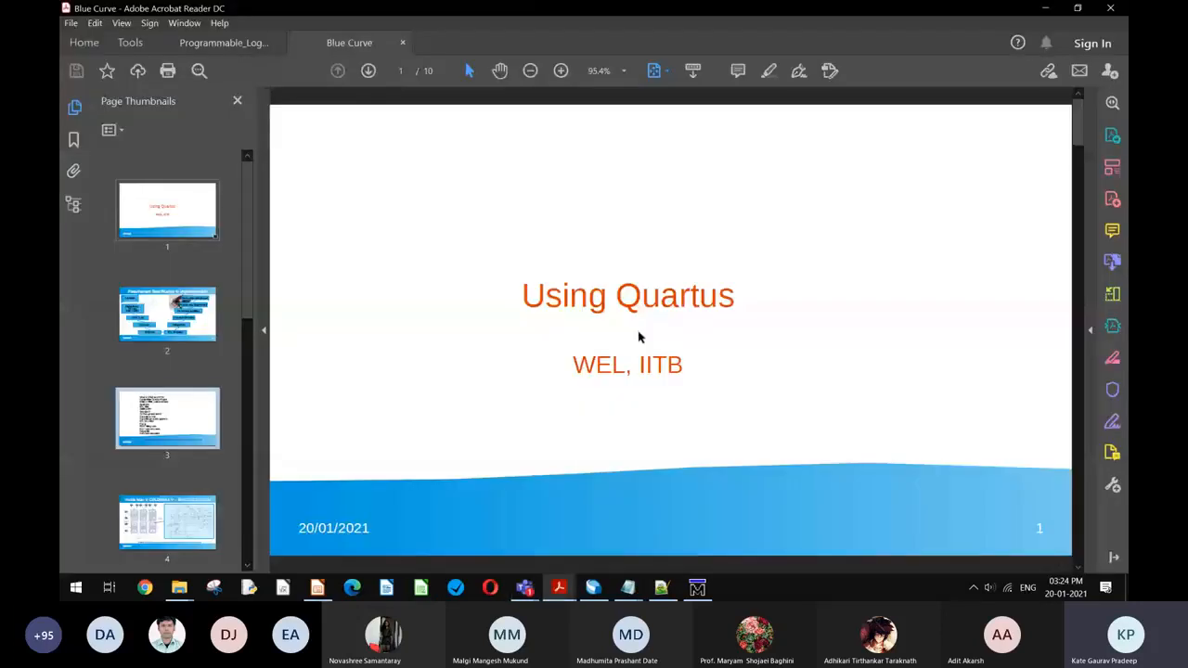
scroll(638, 337, down, 2)
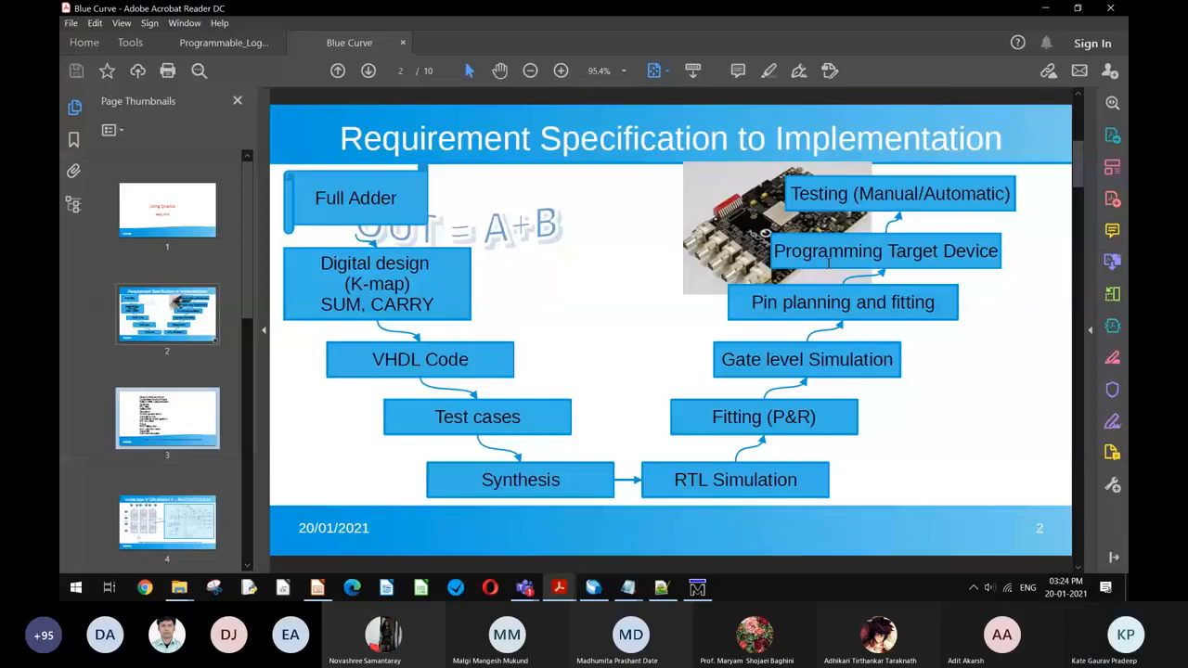
drag(883, 193, 991, 195)
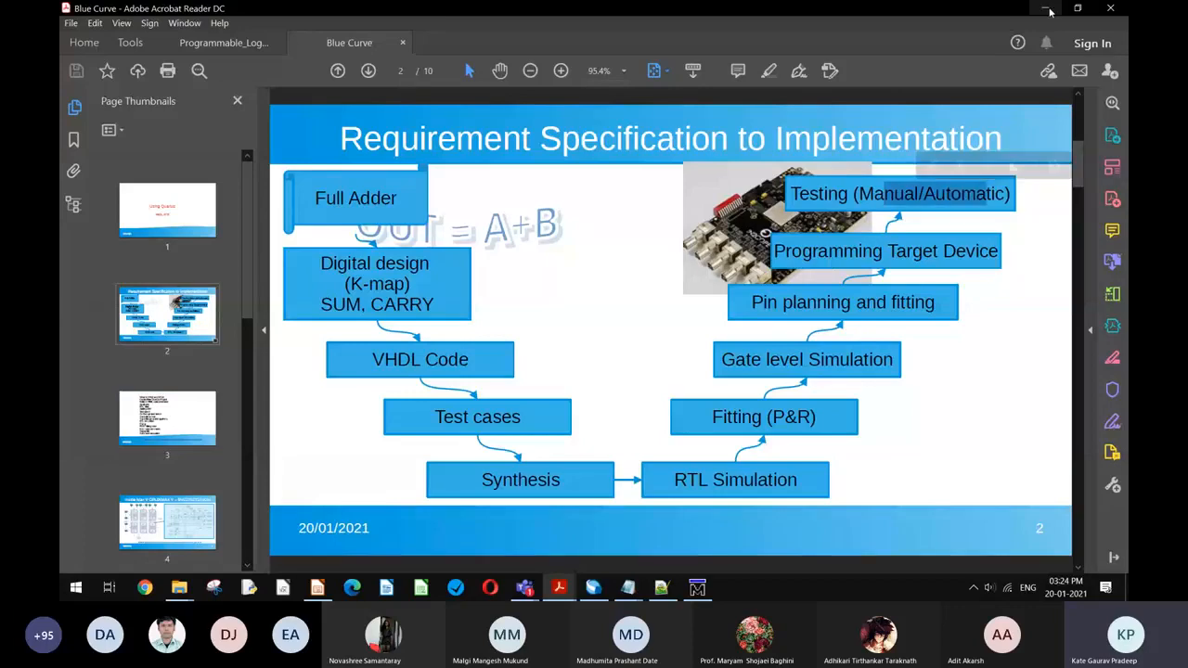
key(End)
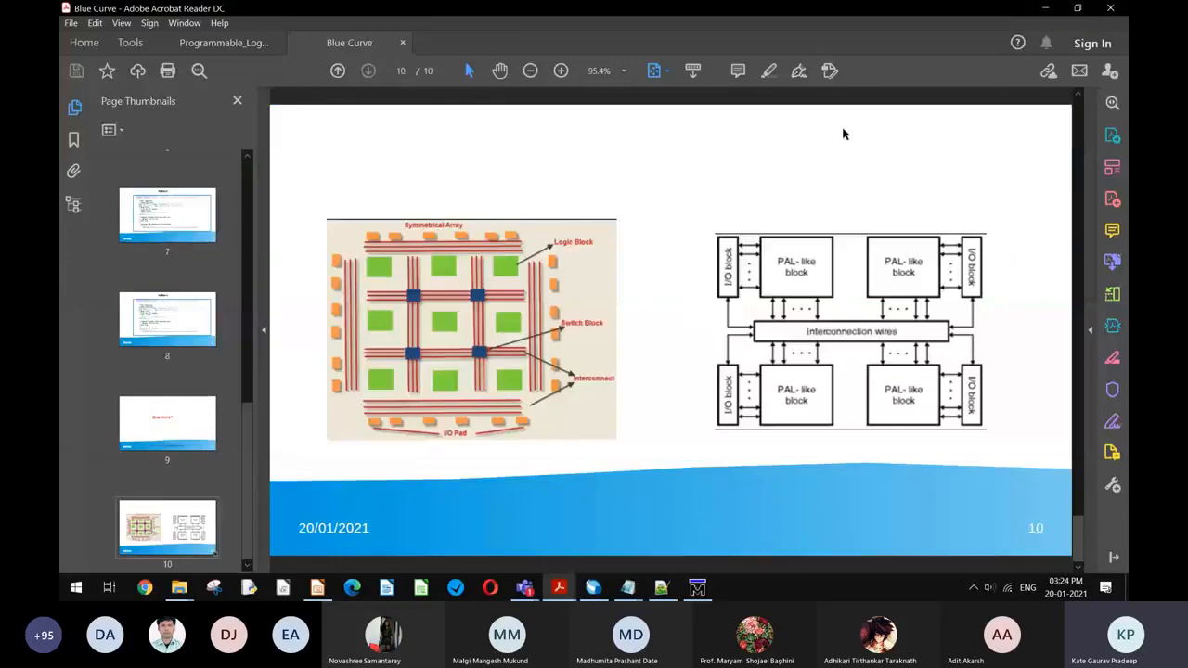
click(230, 42)
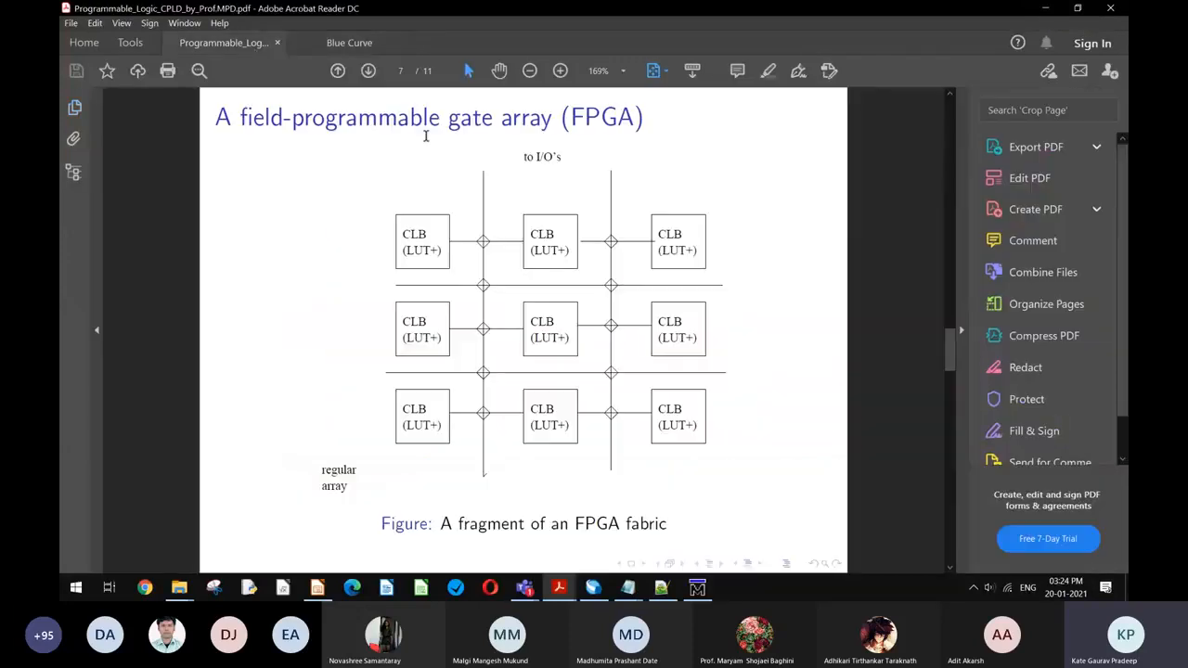
click(1045, 9)
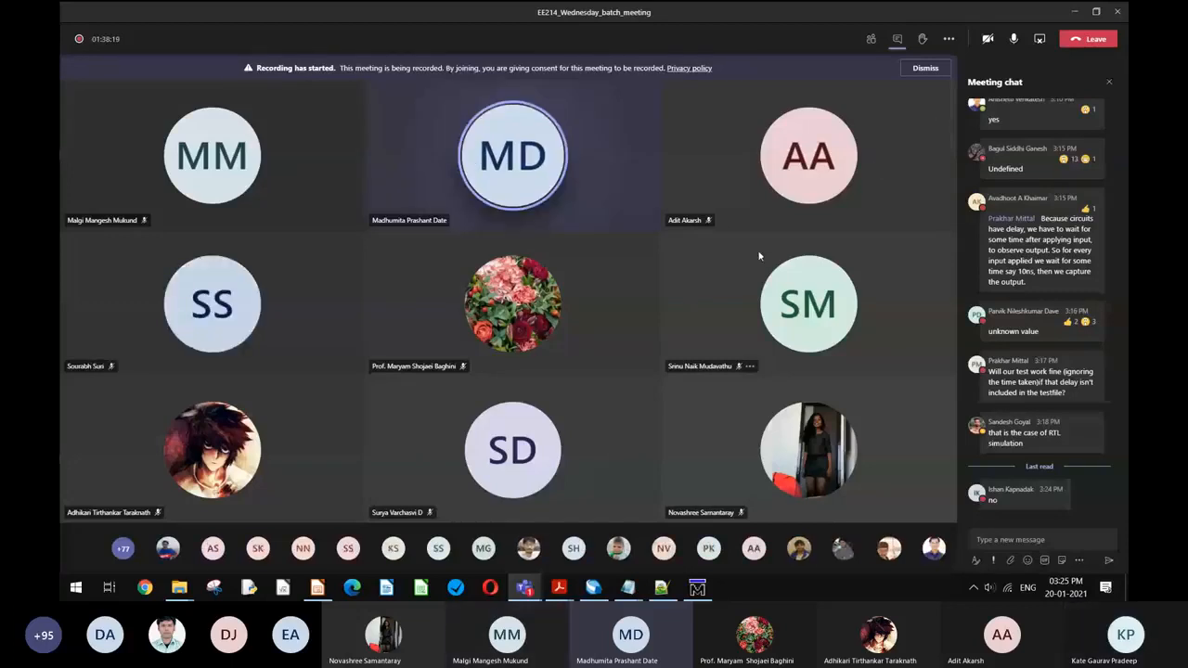
Step: Mute the microphone in the Teams meeting
click(1011, 45)
click(1014, 40)
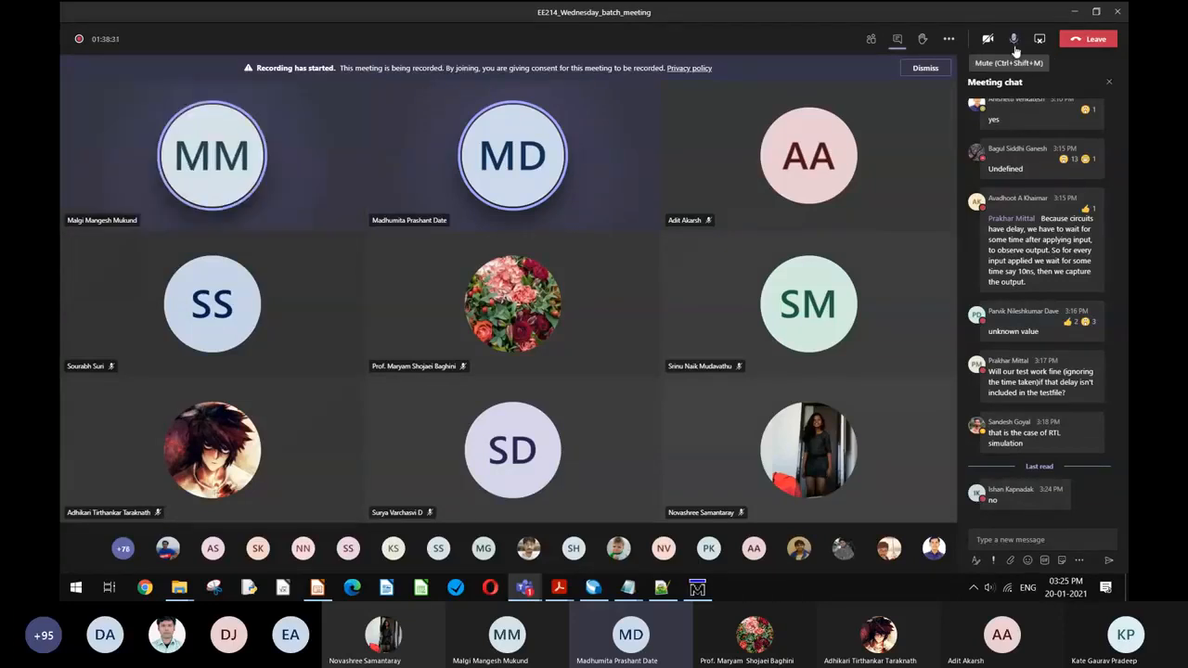
click(1014, 47)
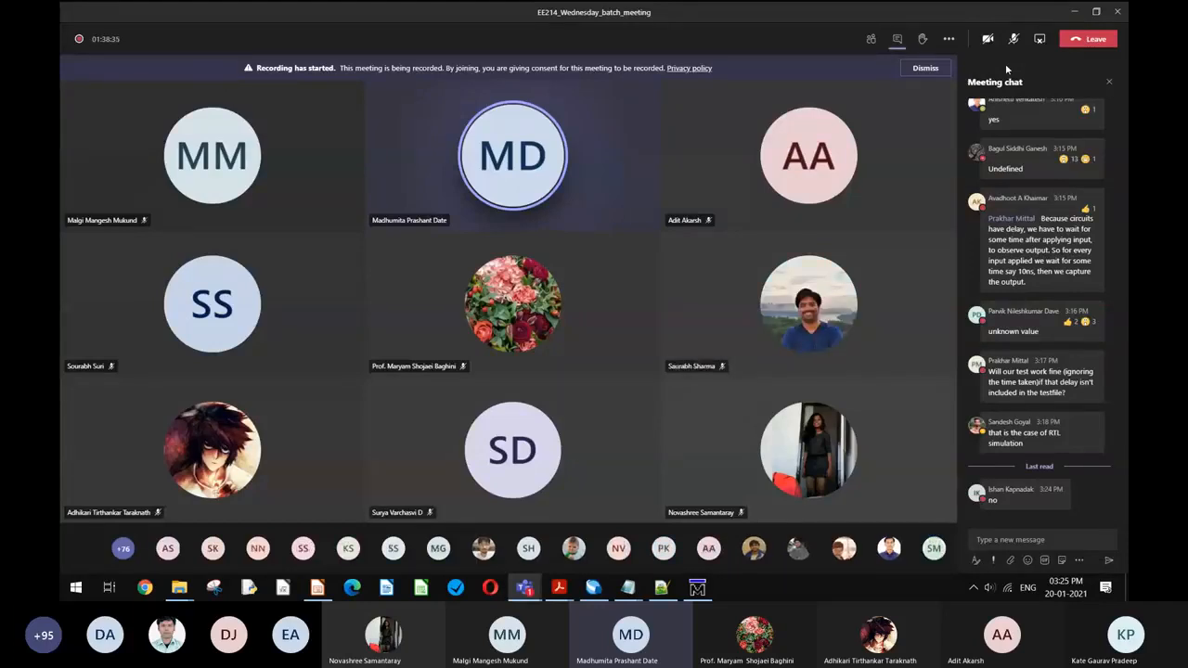
mouse_move(833, 318)
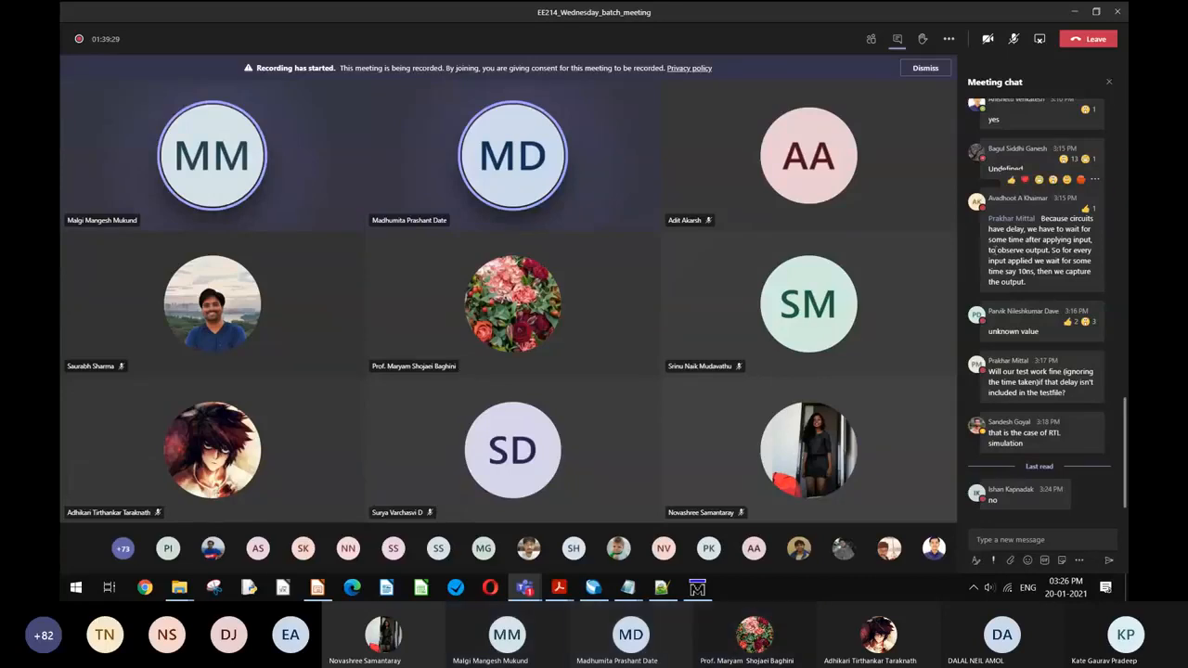
mouse_move(1019, 187)
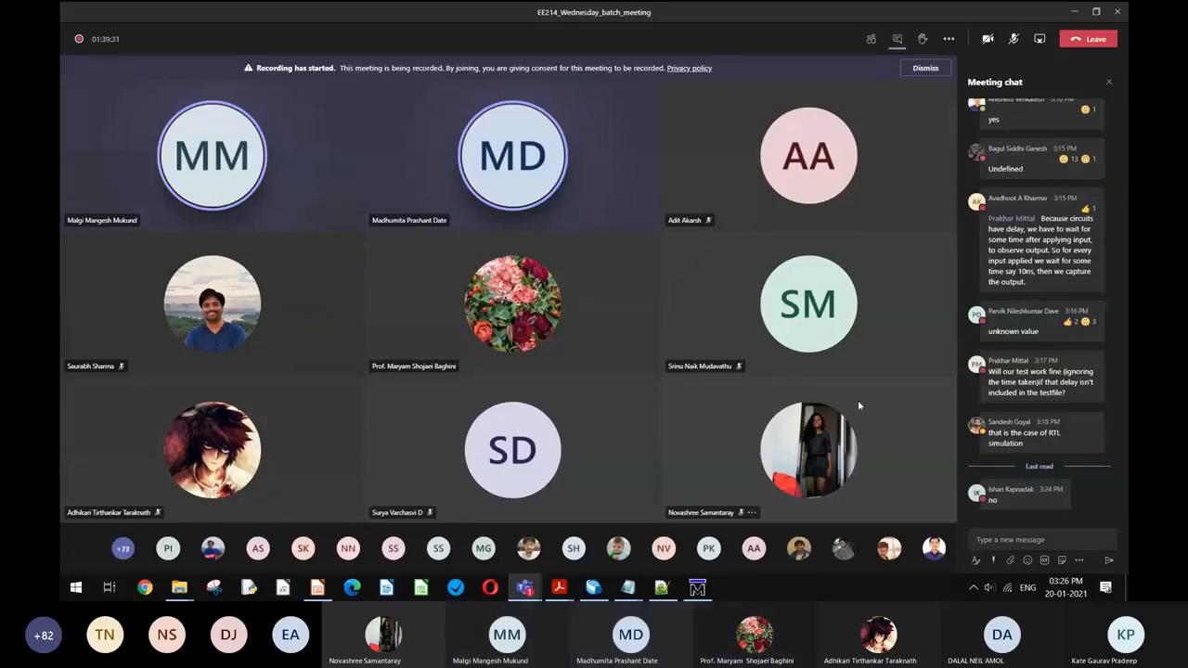